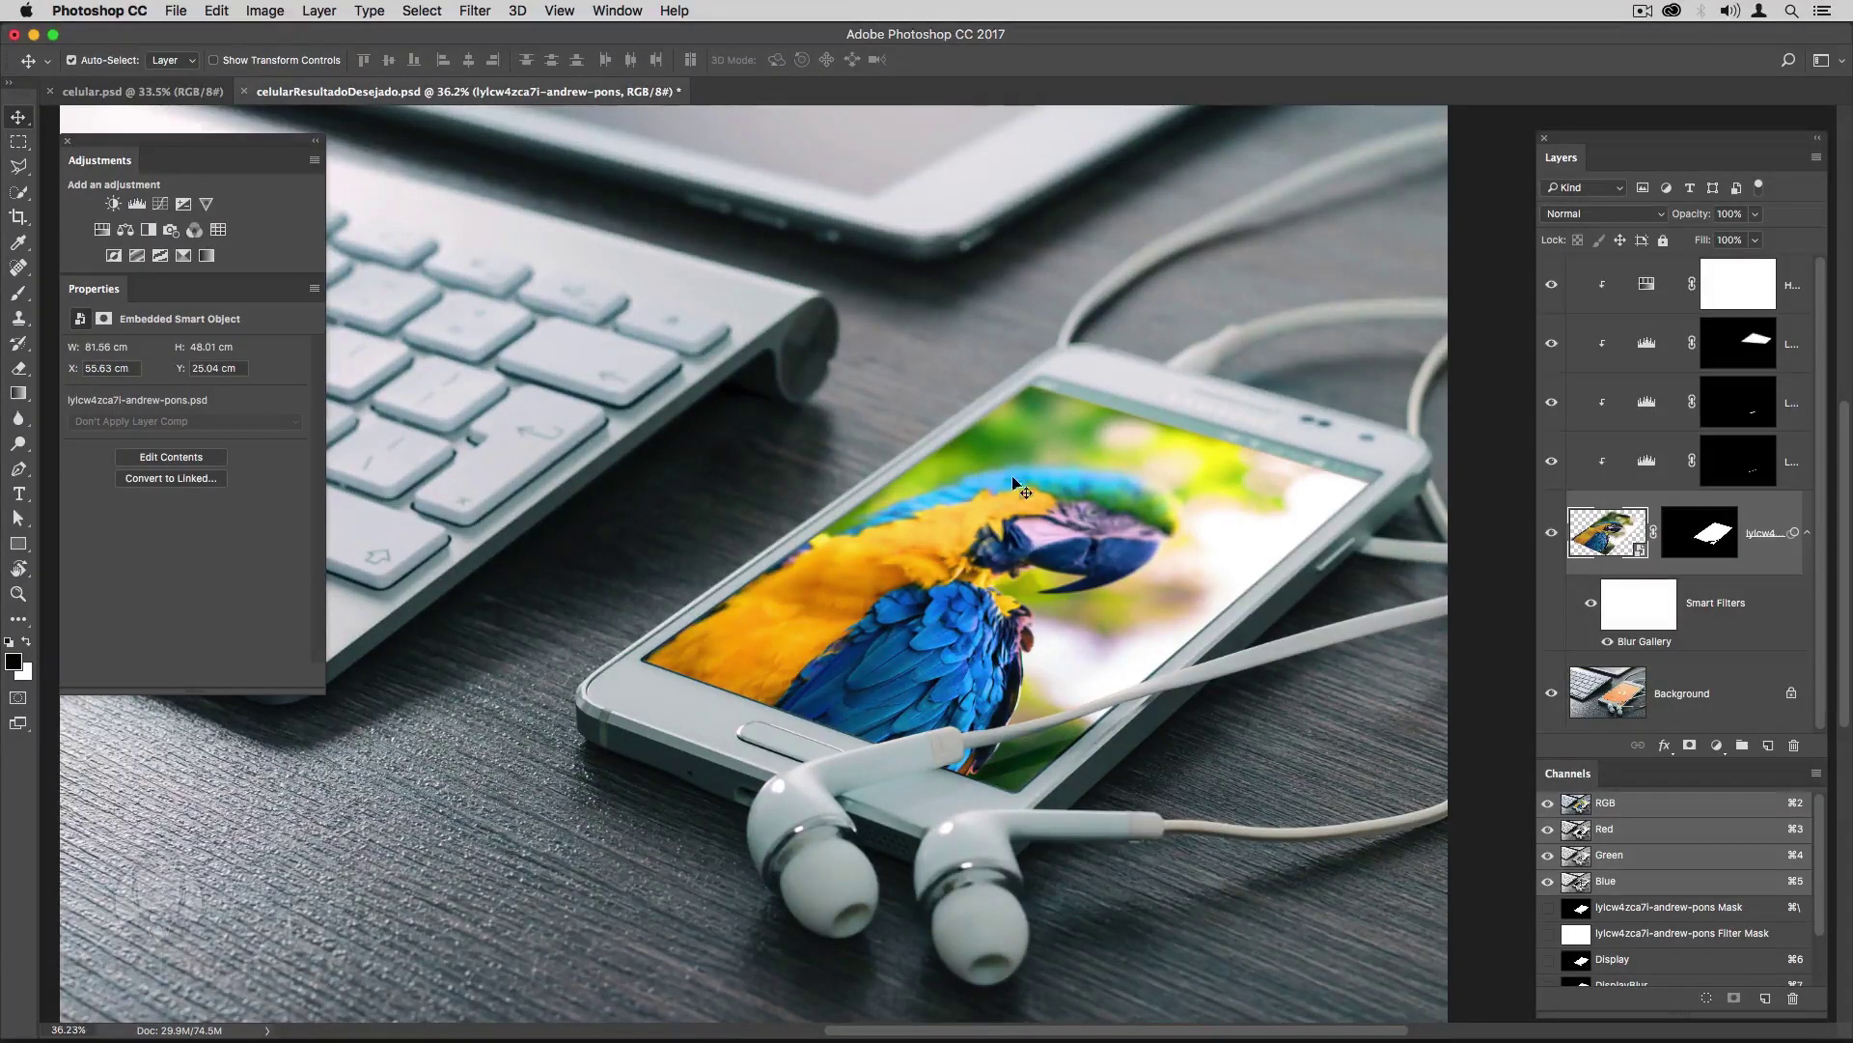
Inside the smart object contents, show the waterfall layer over the parrot and save.
{"action": "double_click", "coordinate": [1607, 532]}
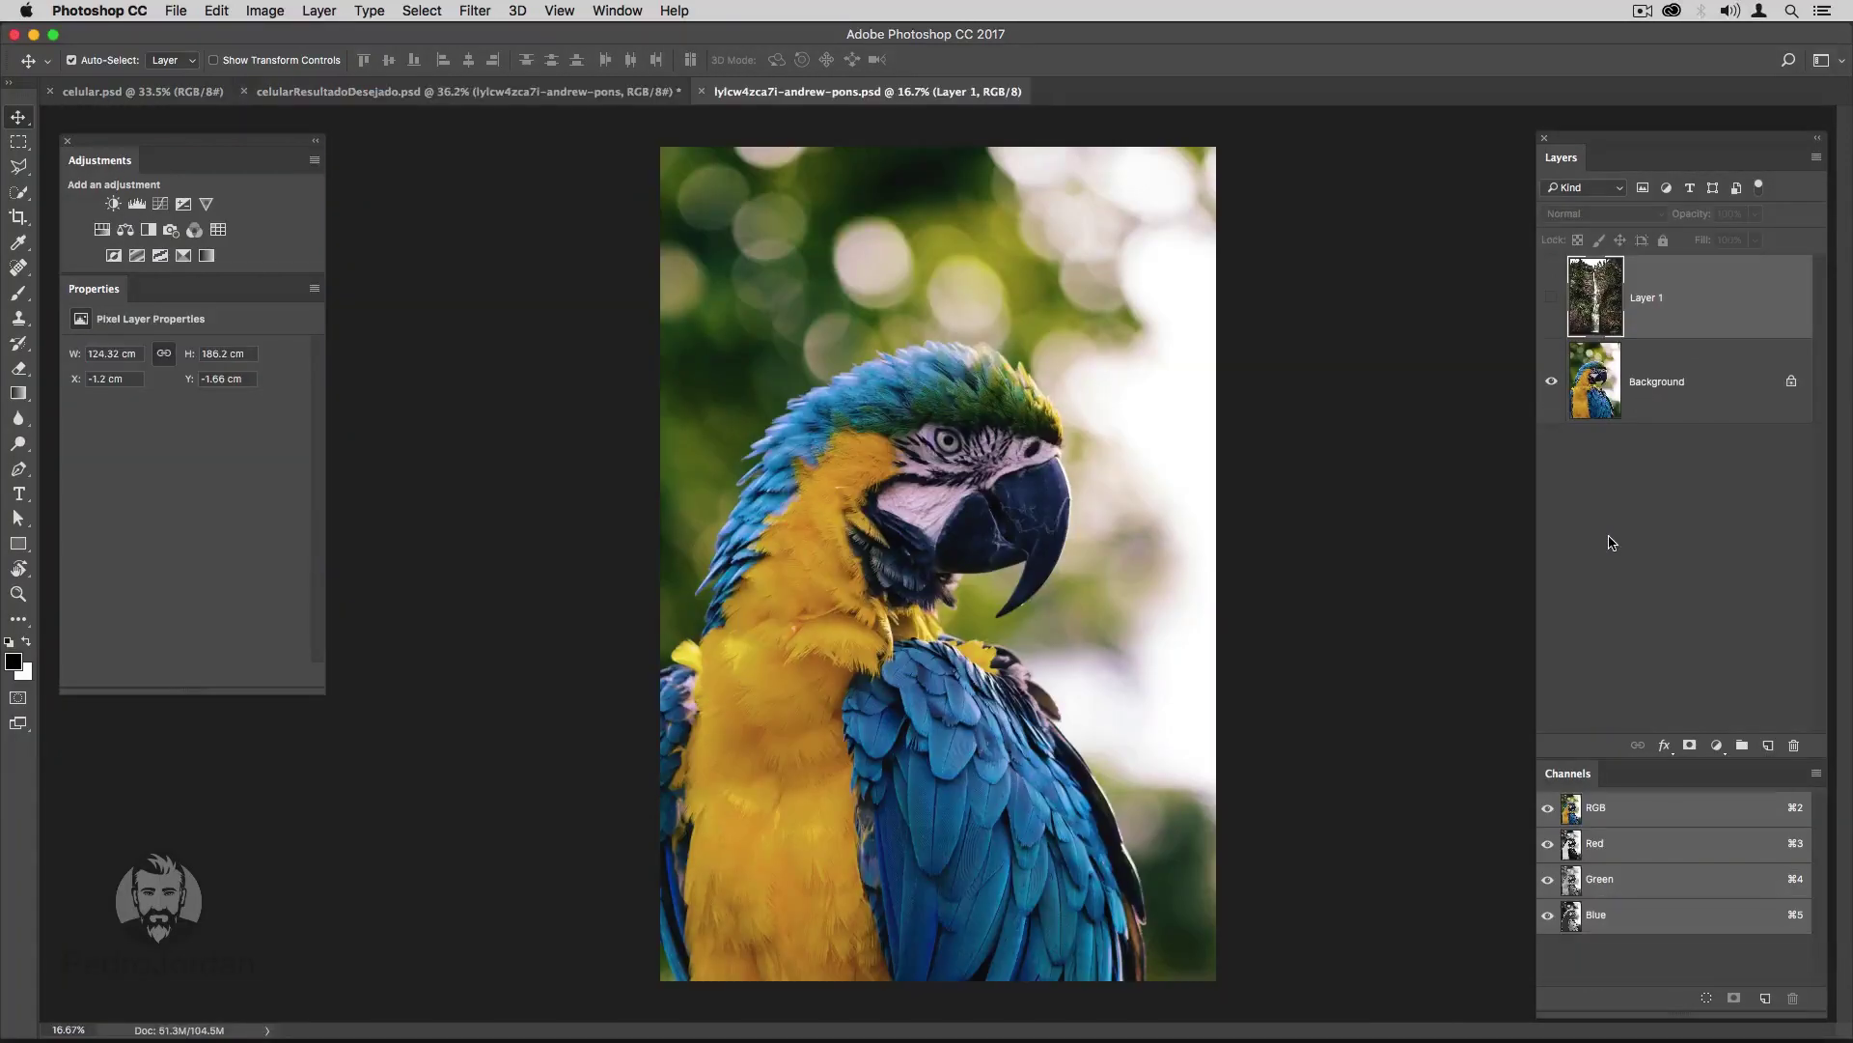
{"action": "left_click", "coordinate": [1552, 300]}
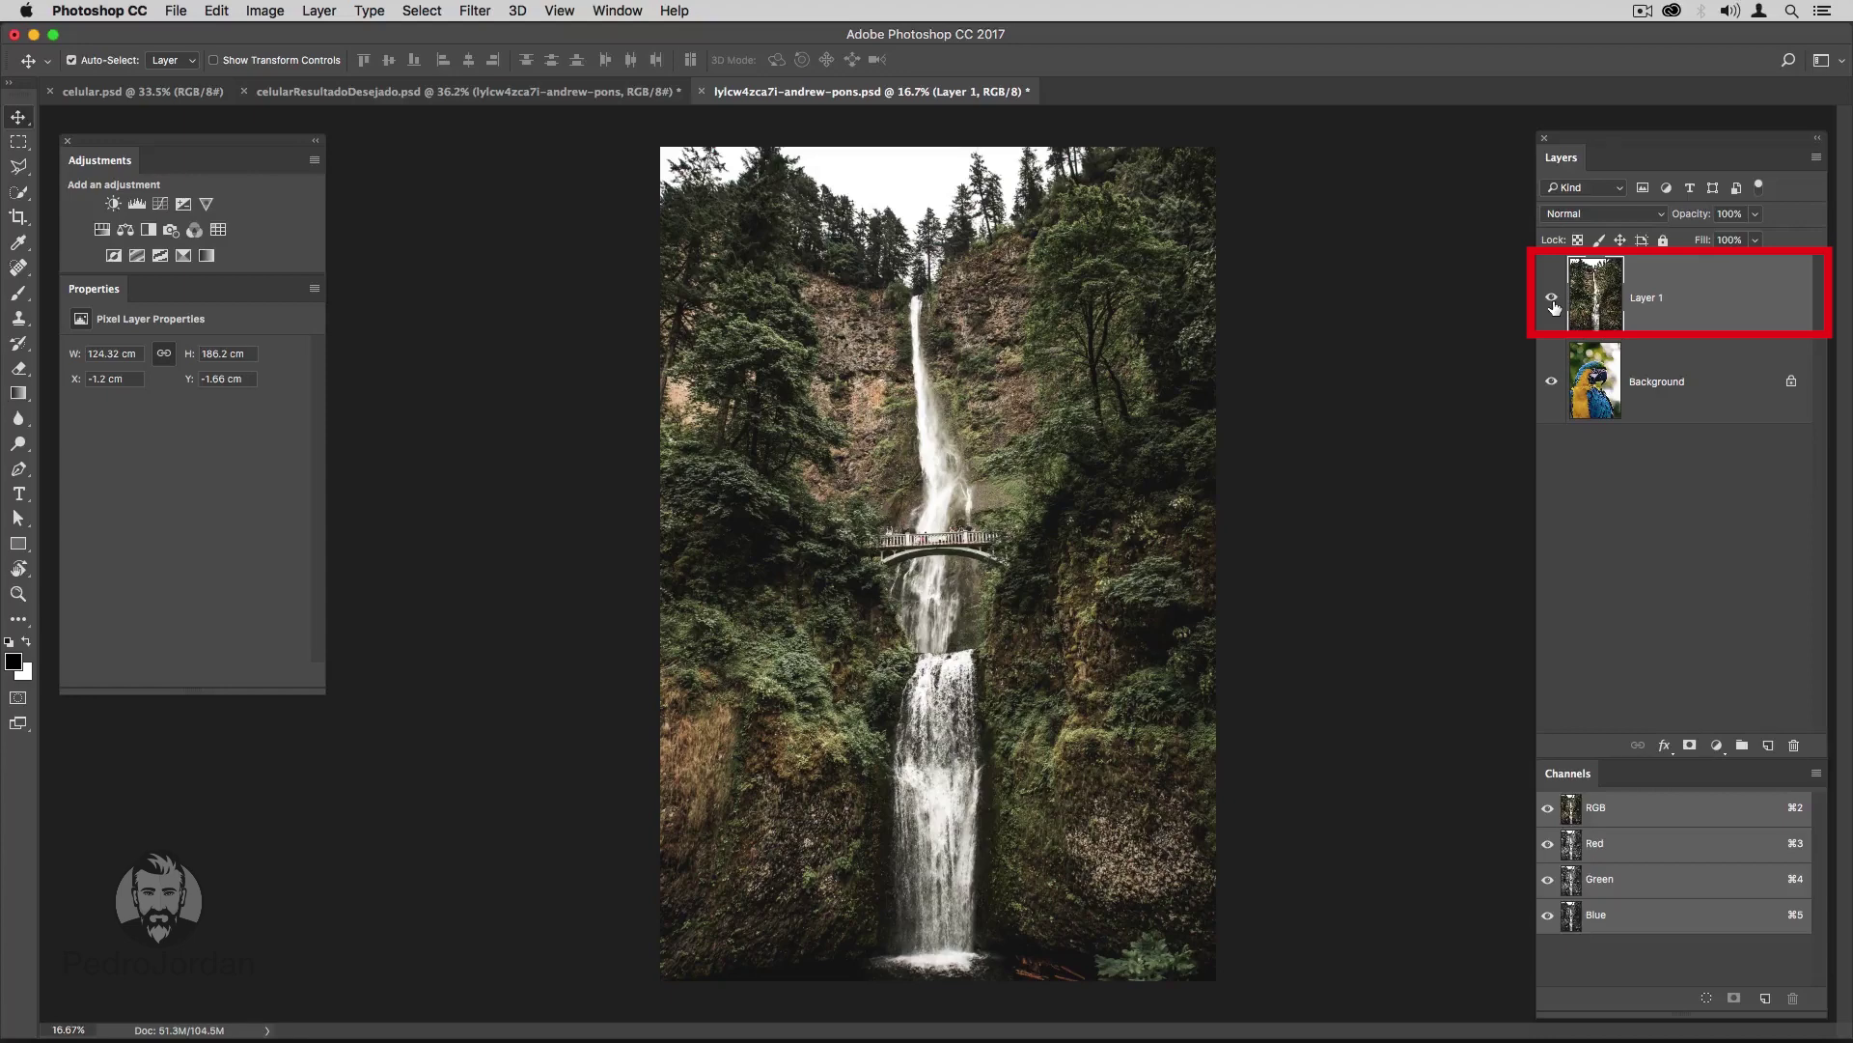
{"action": "key", "text": "super+s"}
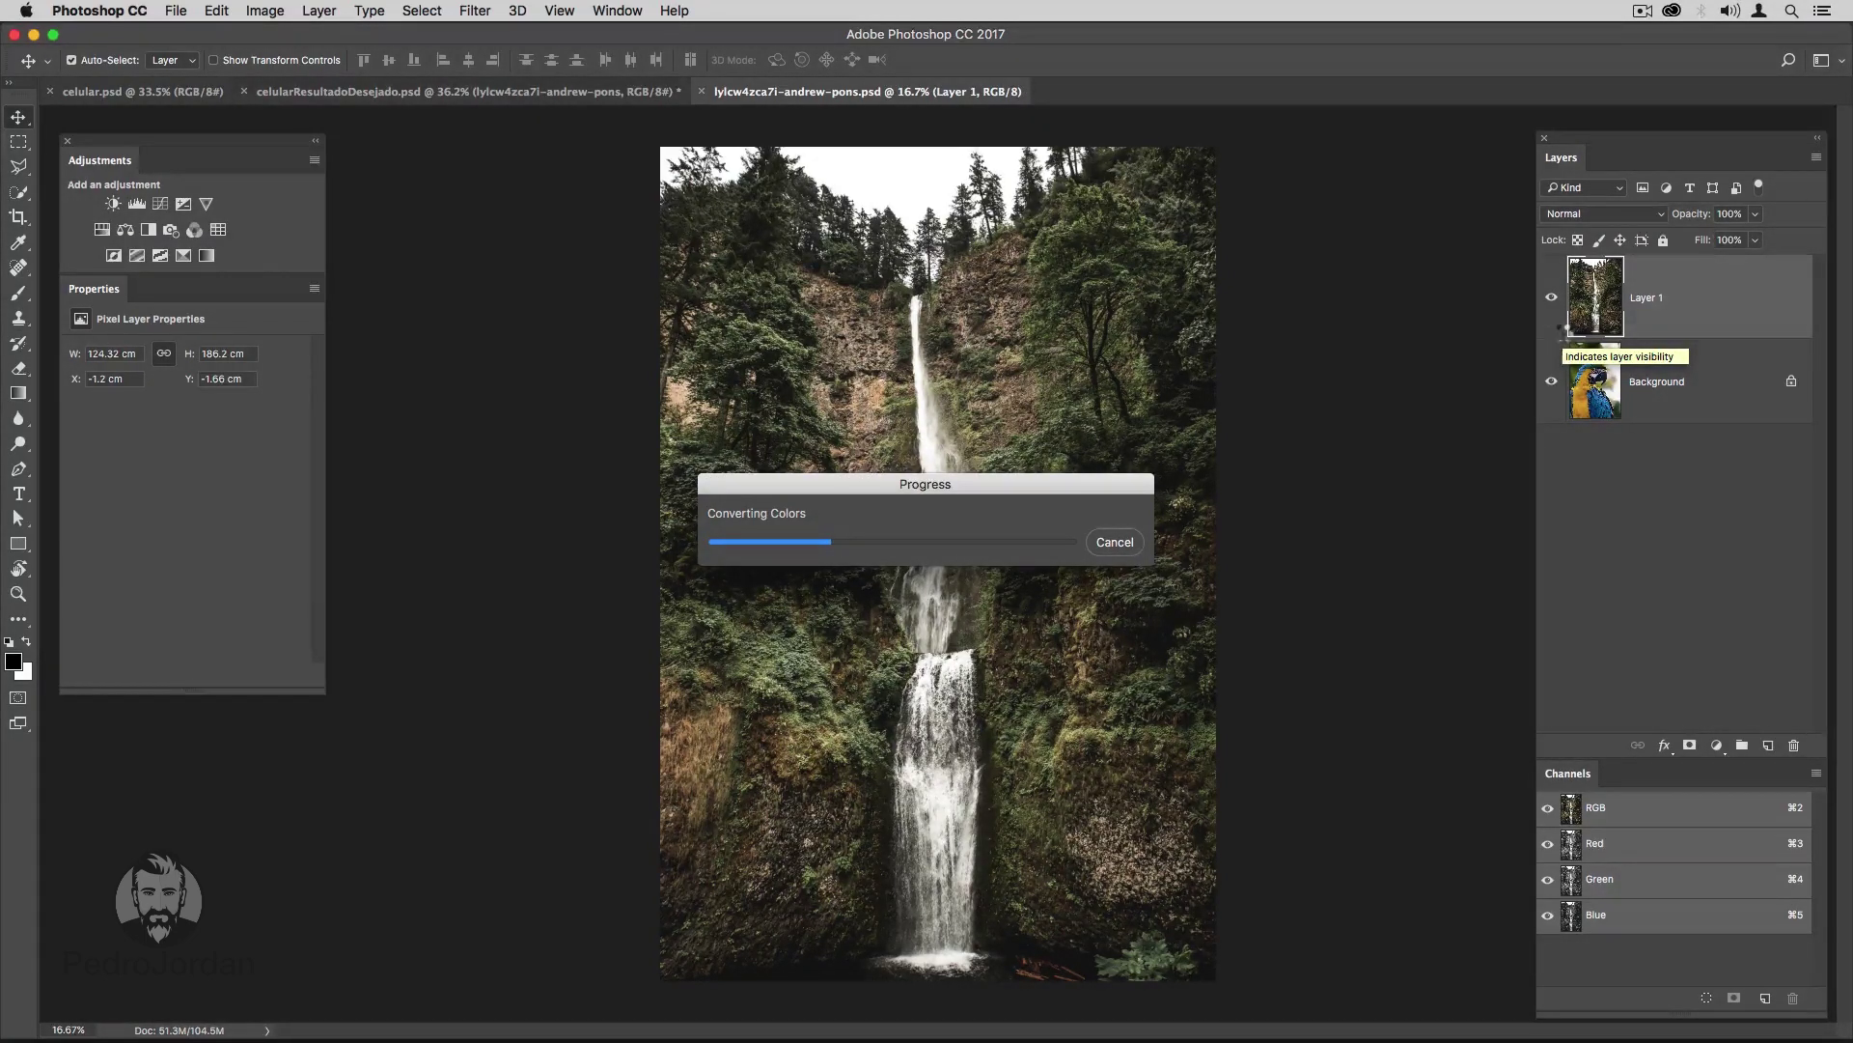
Close the smart object contents to update the mockup, then close the finished mockup.
{"action": "key", "text": "ctrl+w"}
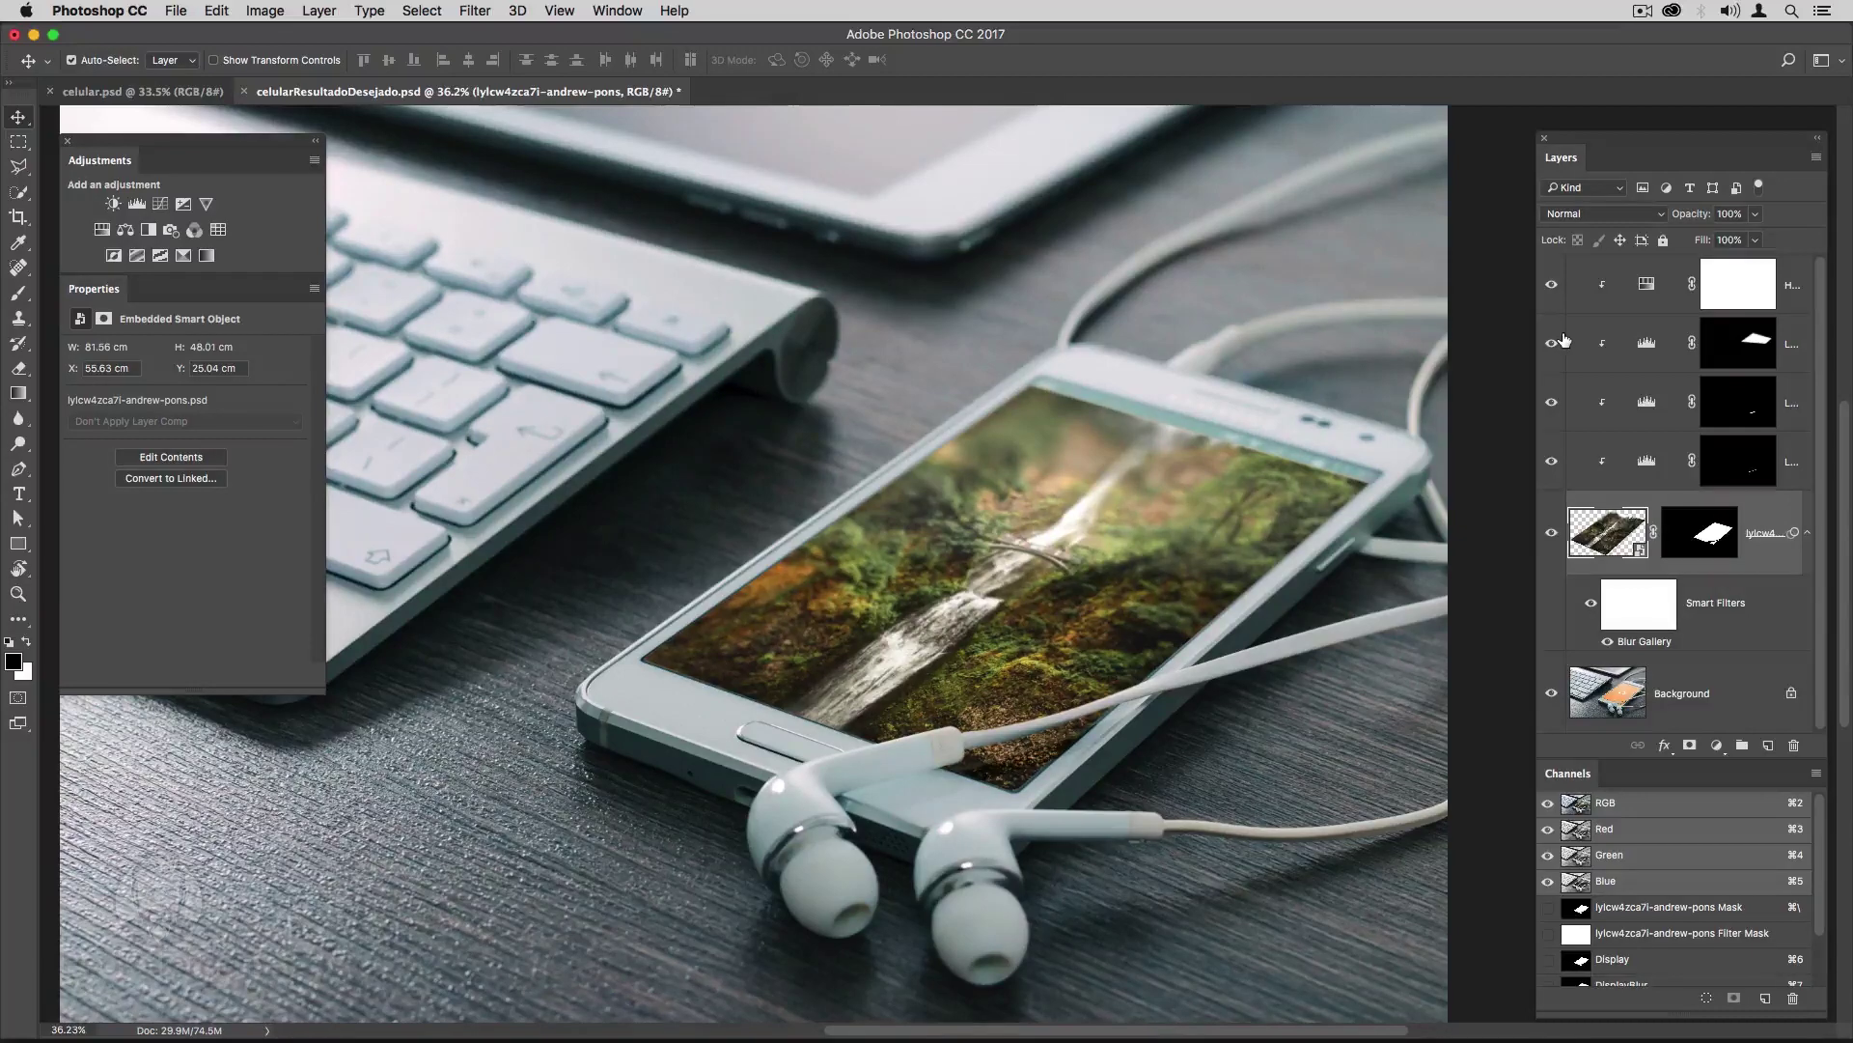
{"action": "key", "text": "ctrl"}
{"action": "key", "text": "ctrl+w"}
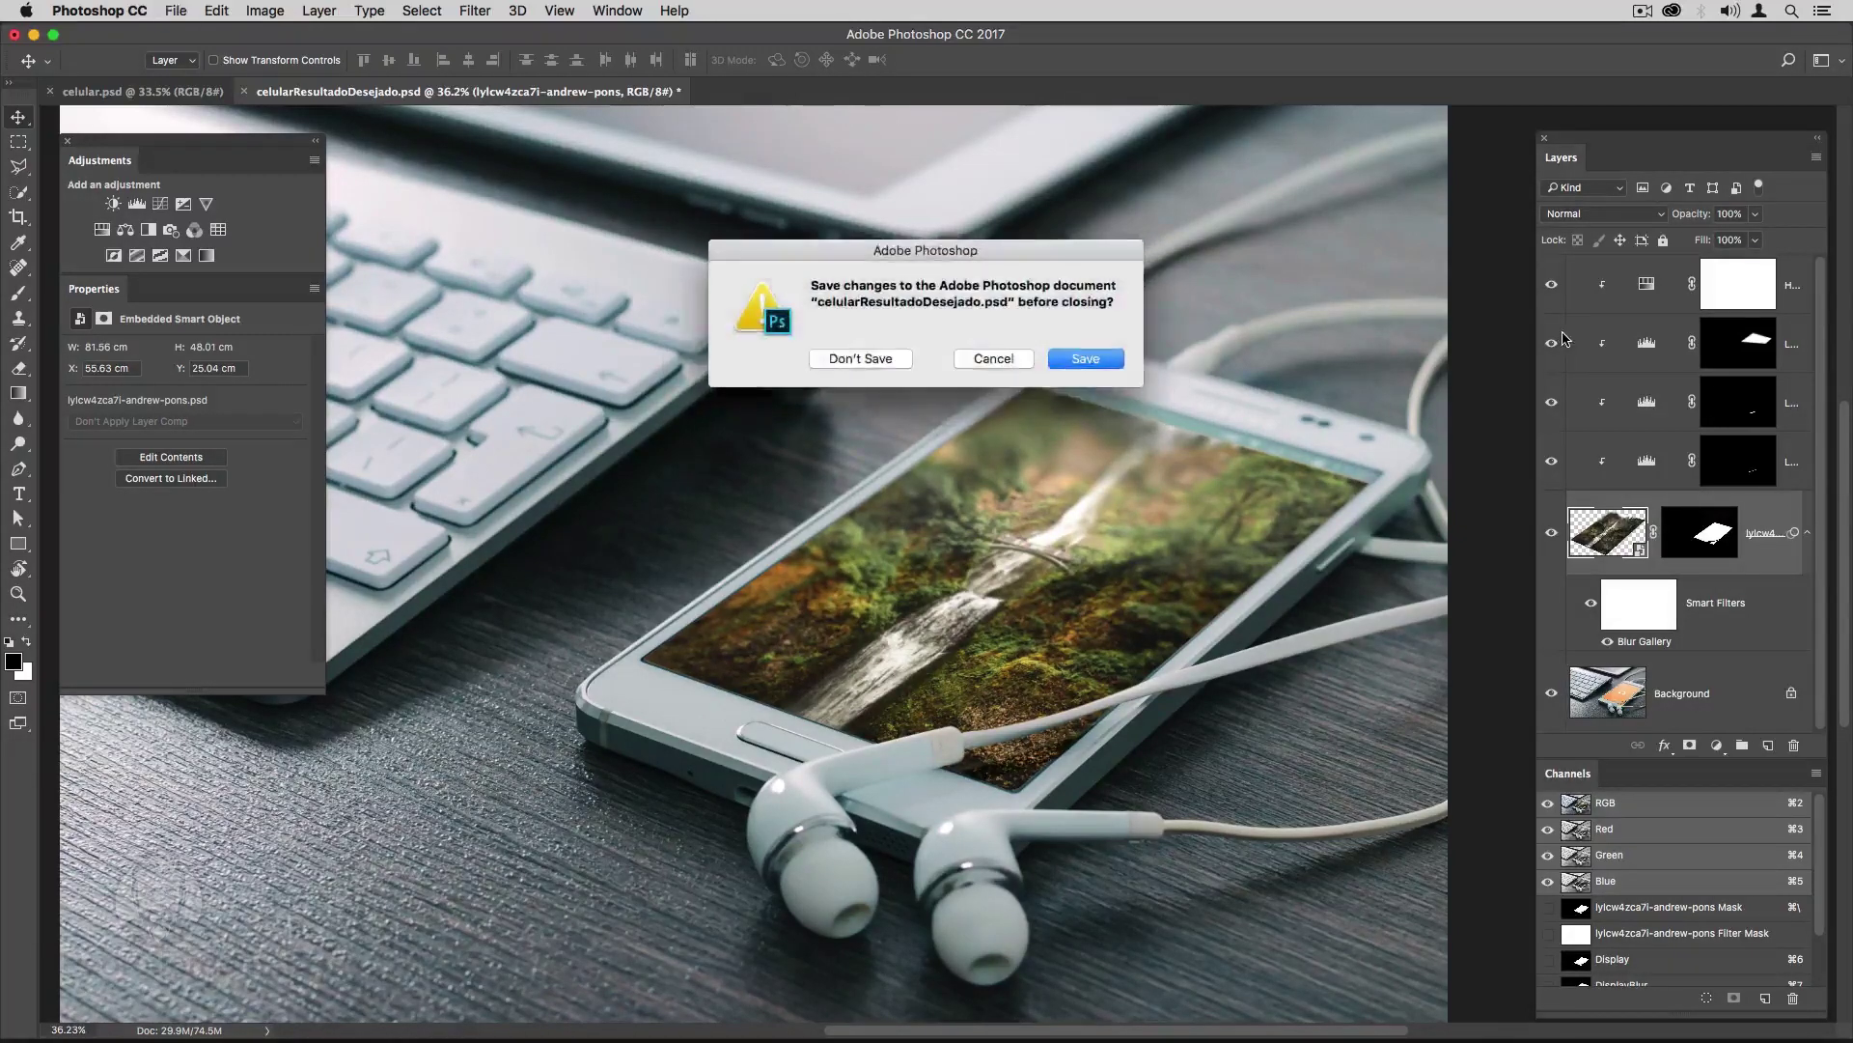
Close the finished mockup without saving its changes.
{"action": "left_click", "coordinate": [883, 359]}
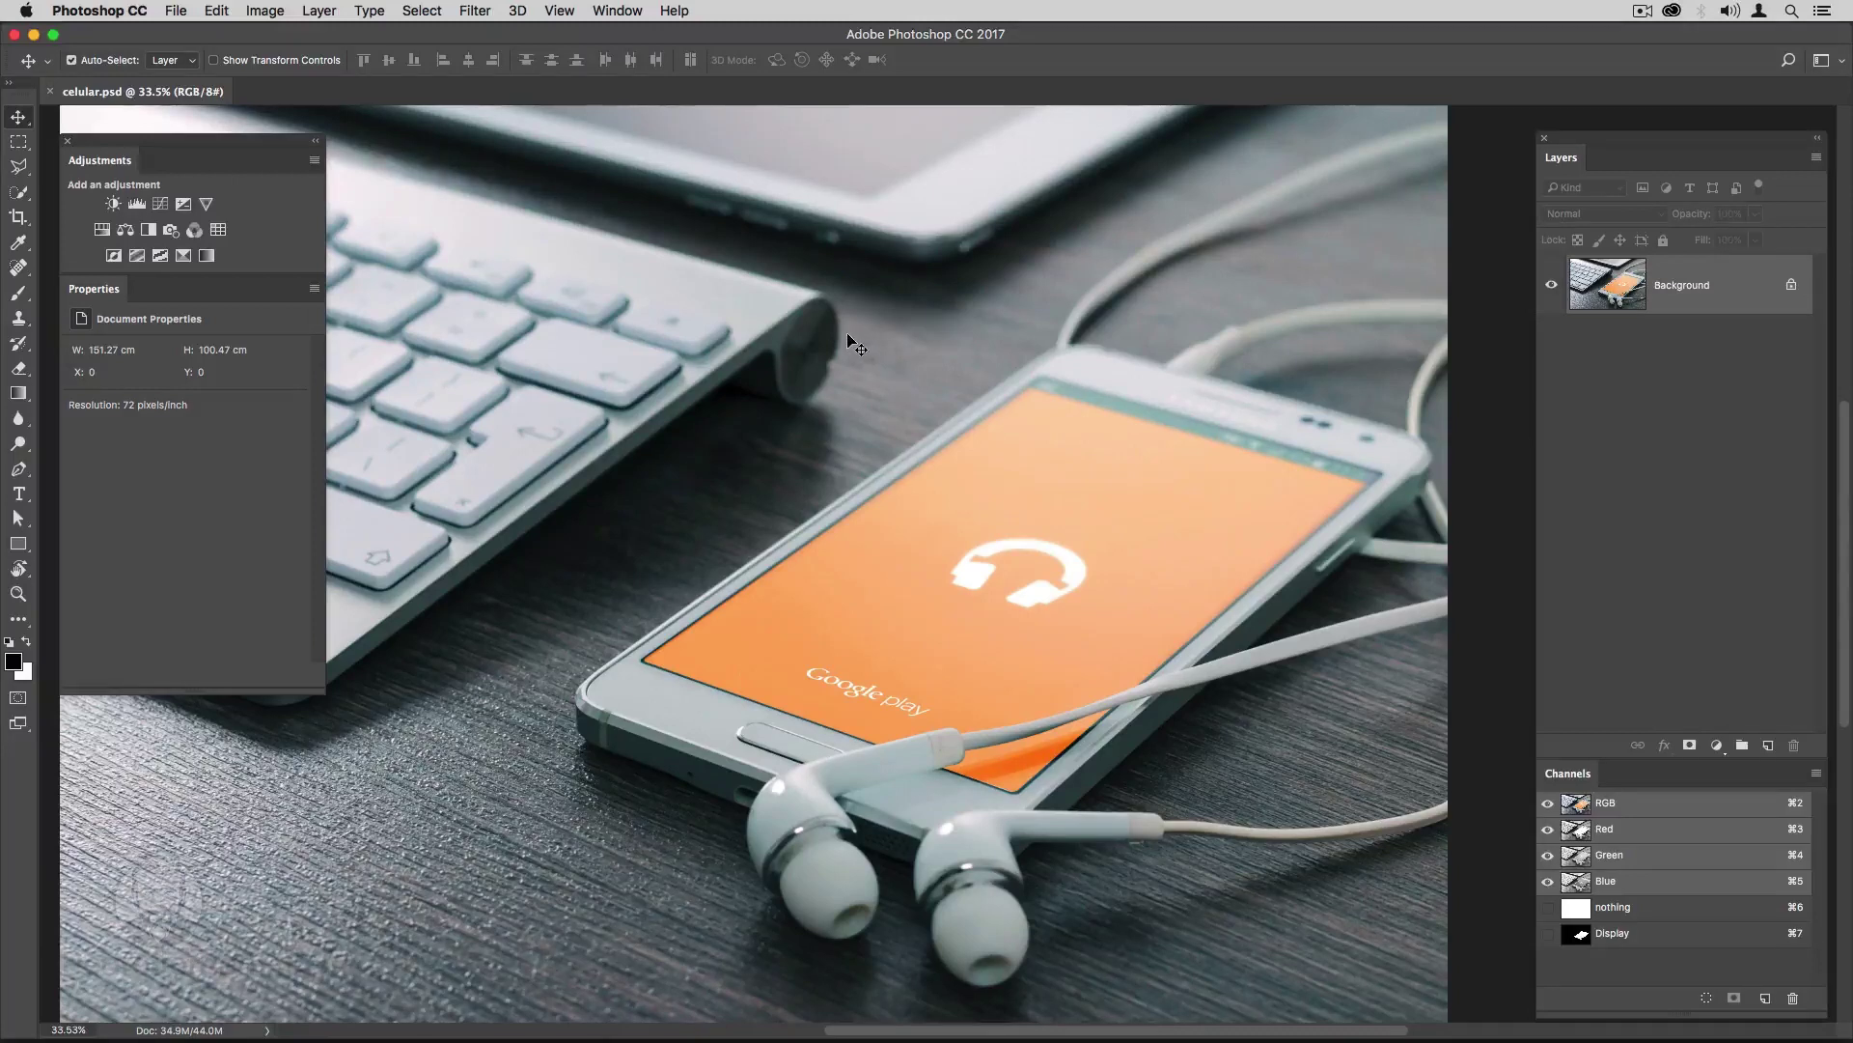
{"action": "left_click", "coordinate": [177, 7]}
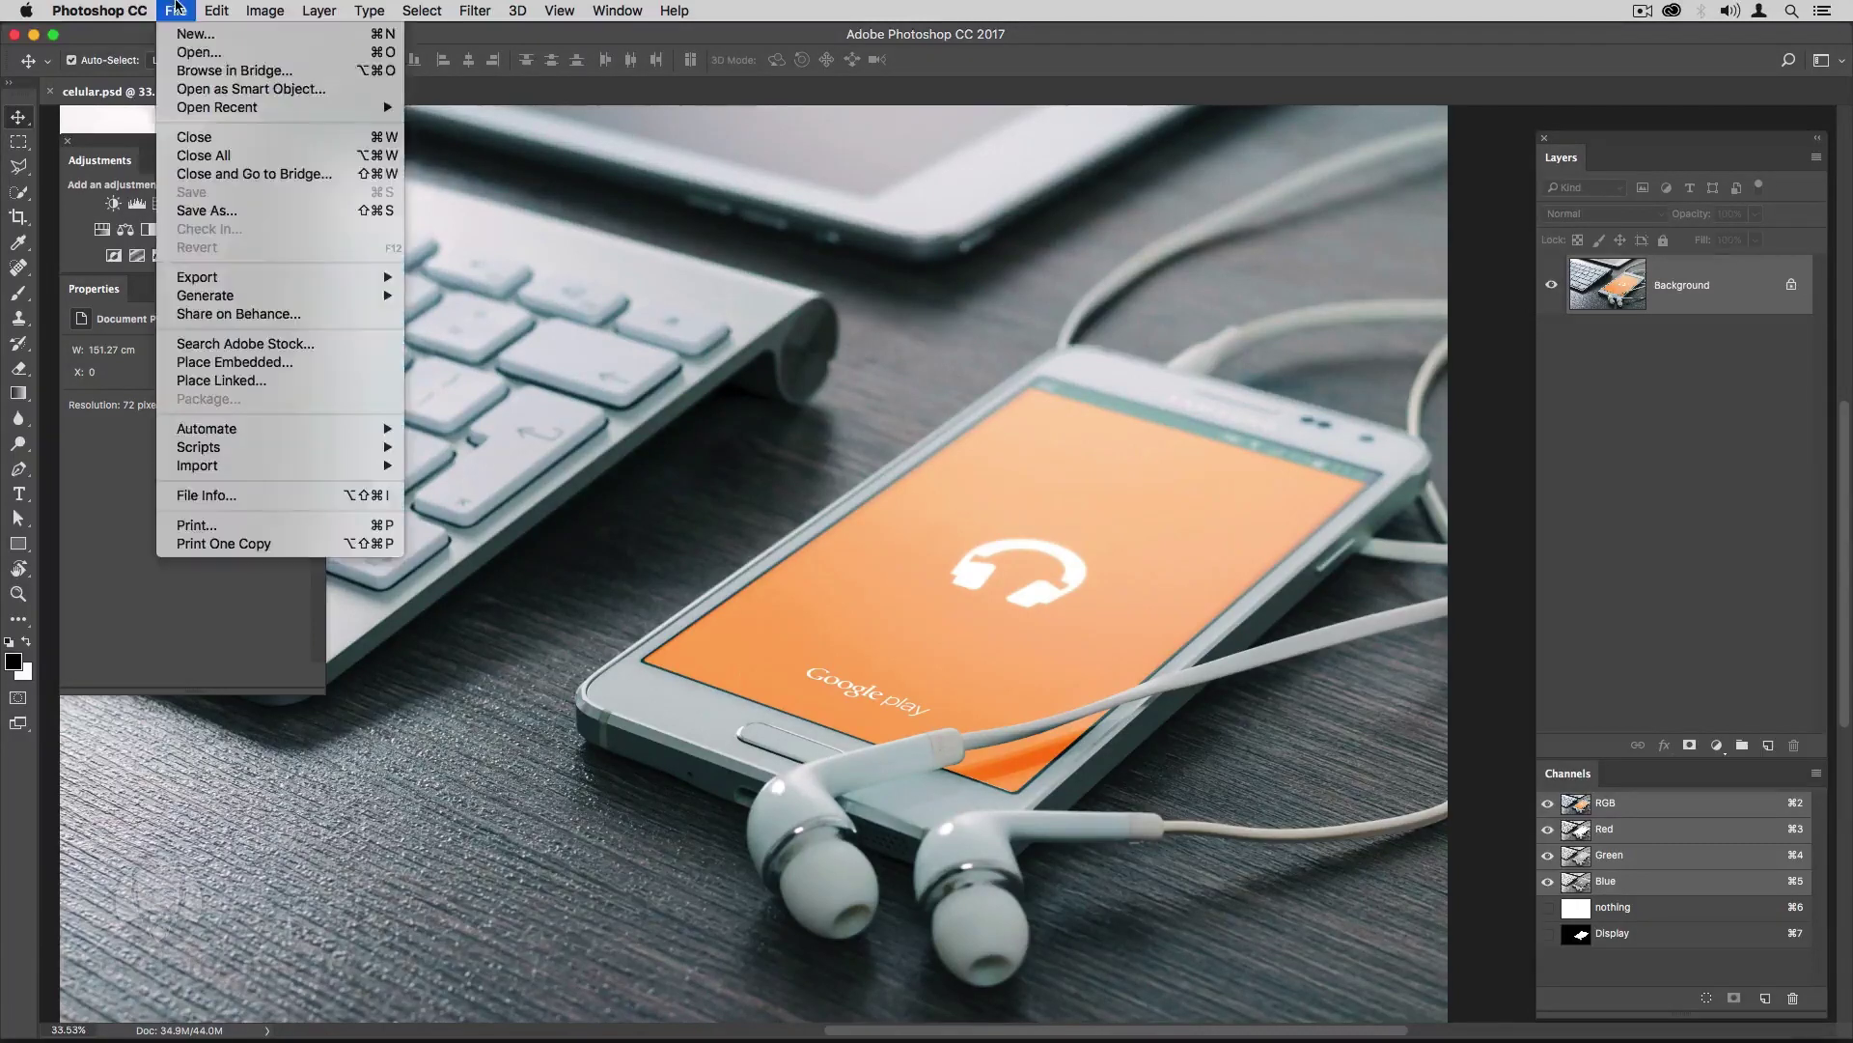
{"action": "key", "text": "Escape"}
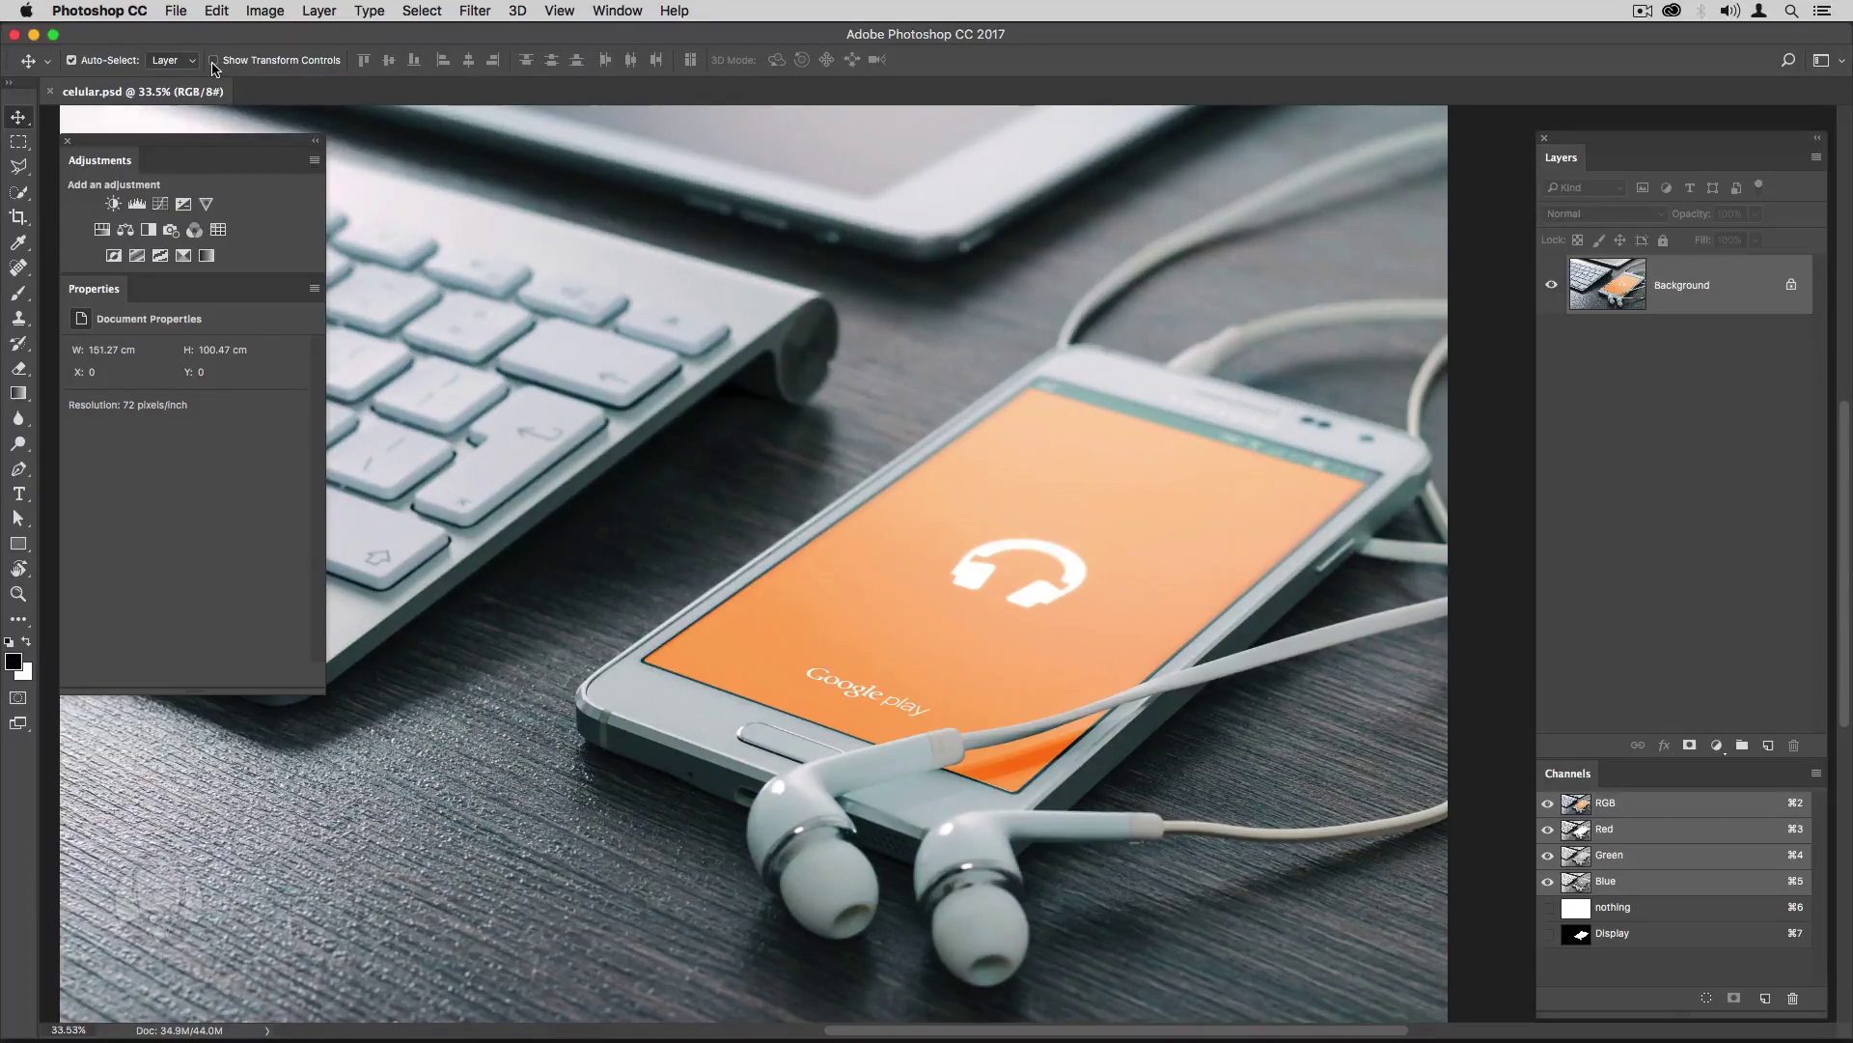
Open both the waterfall and parrot JPG photos from the Mockup folder.
{"action": "key", "text": "super+o"}
{"action": "left_click", "coordinate": [673, 443]}
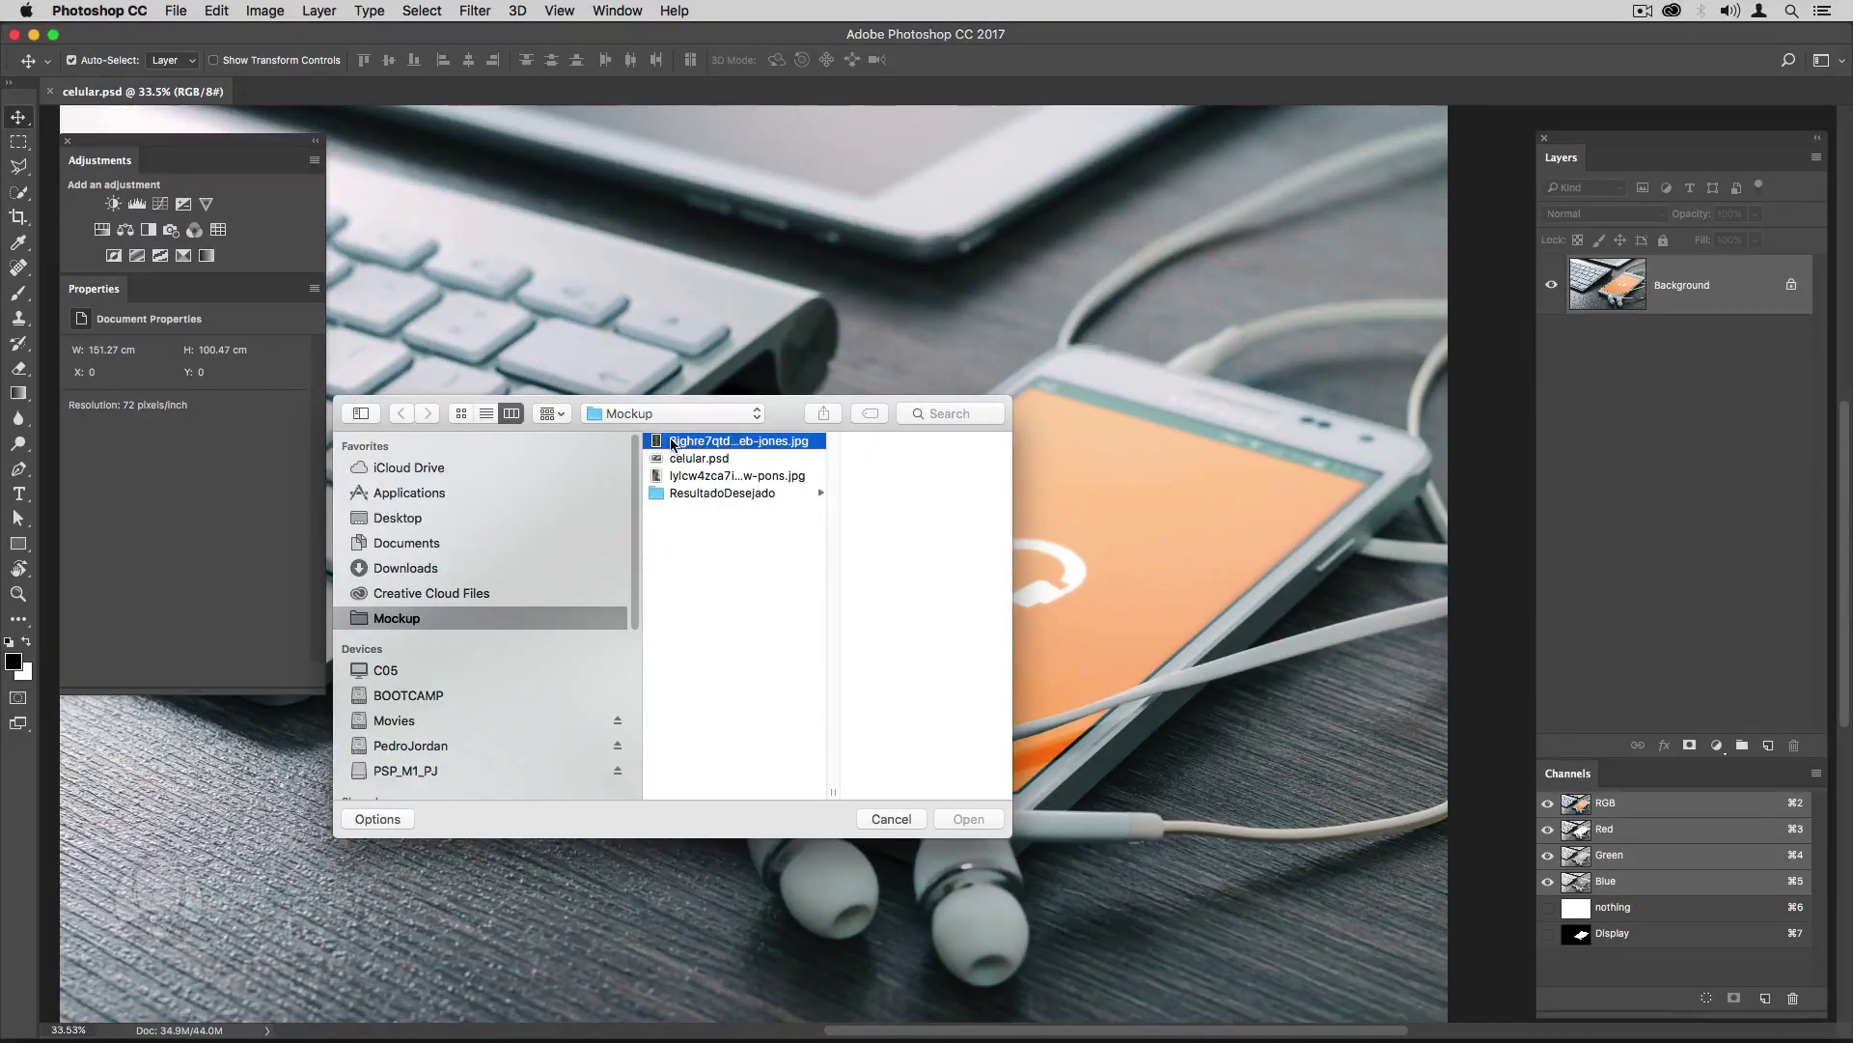
{"action": "left_click", "coordinate": [694, 478], "text": "super"}
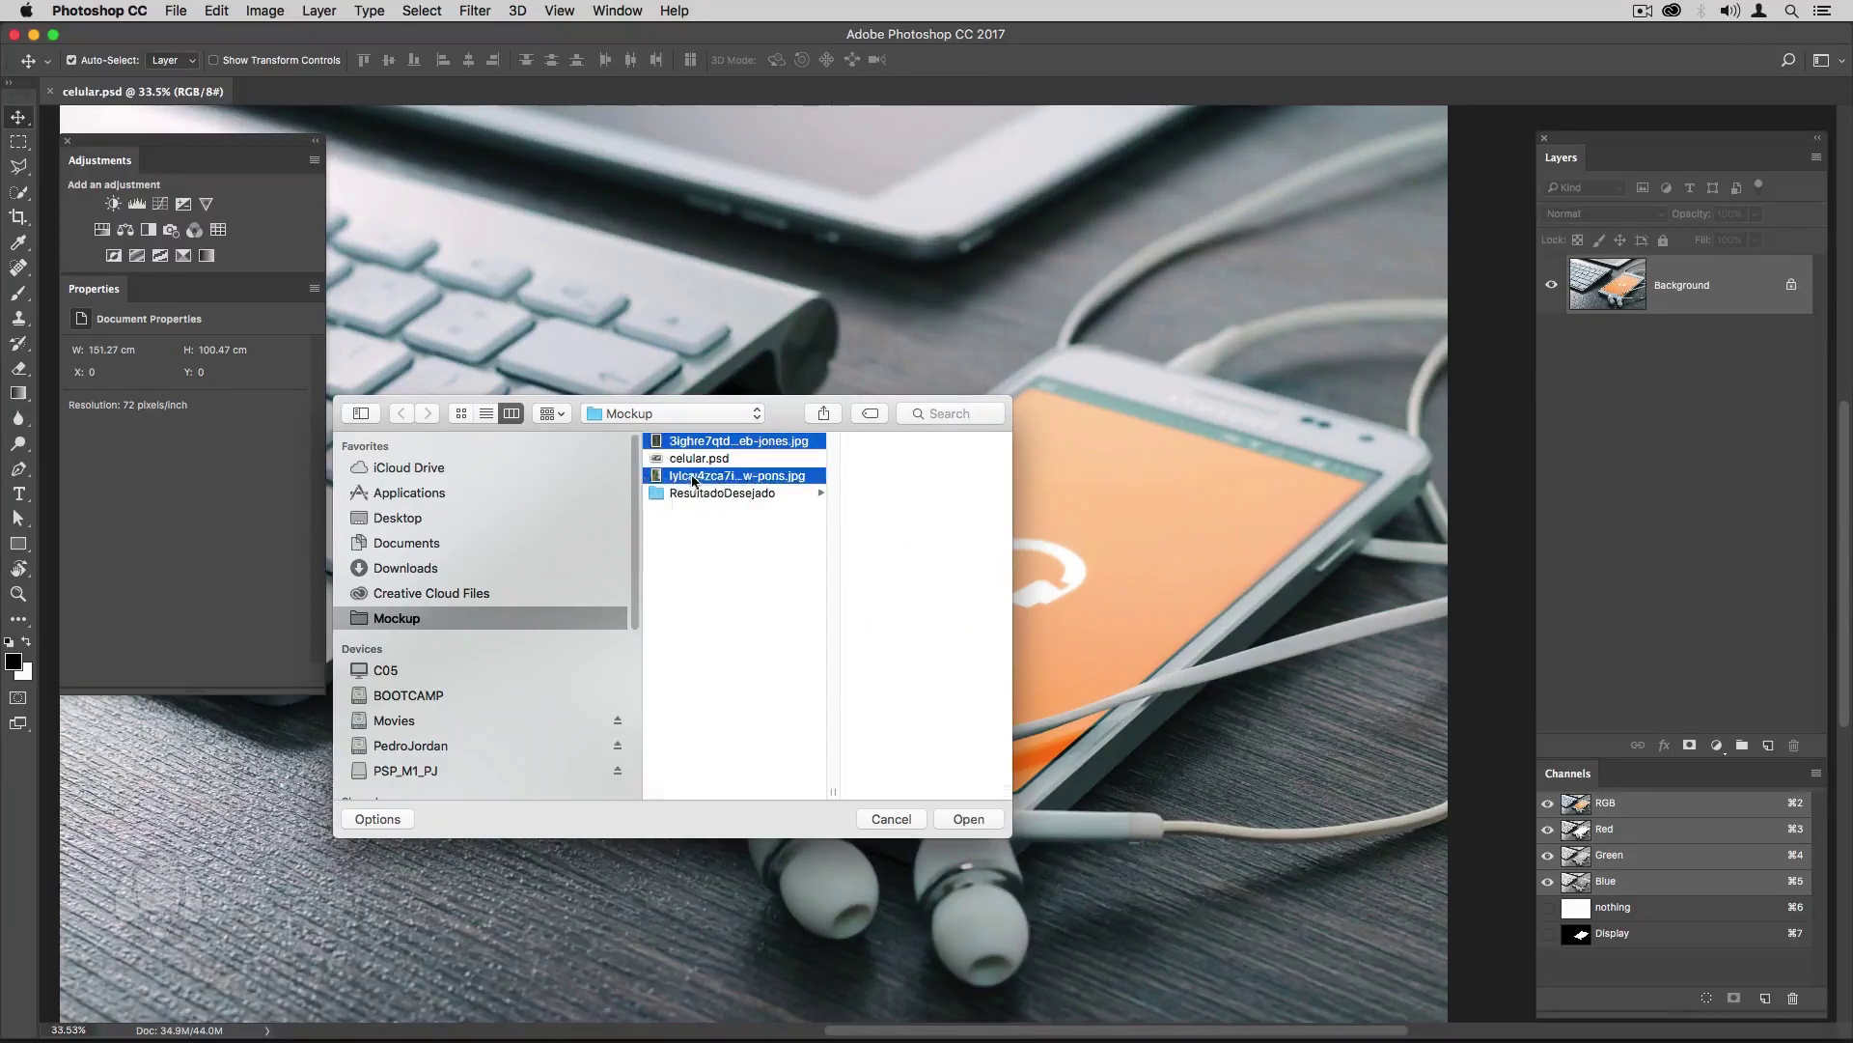
{"action": "left_click", "coordinate": [946, 818]}
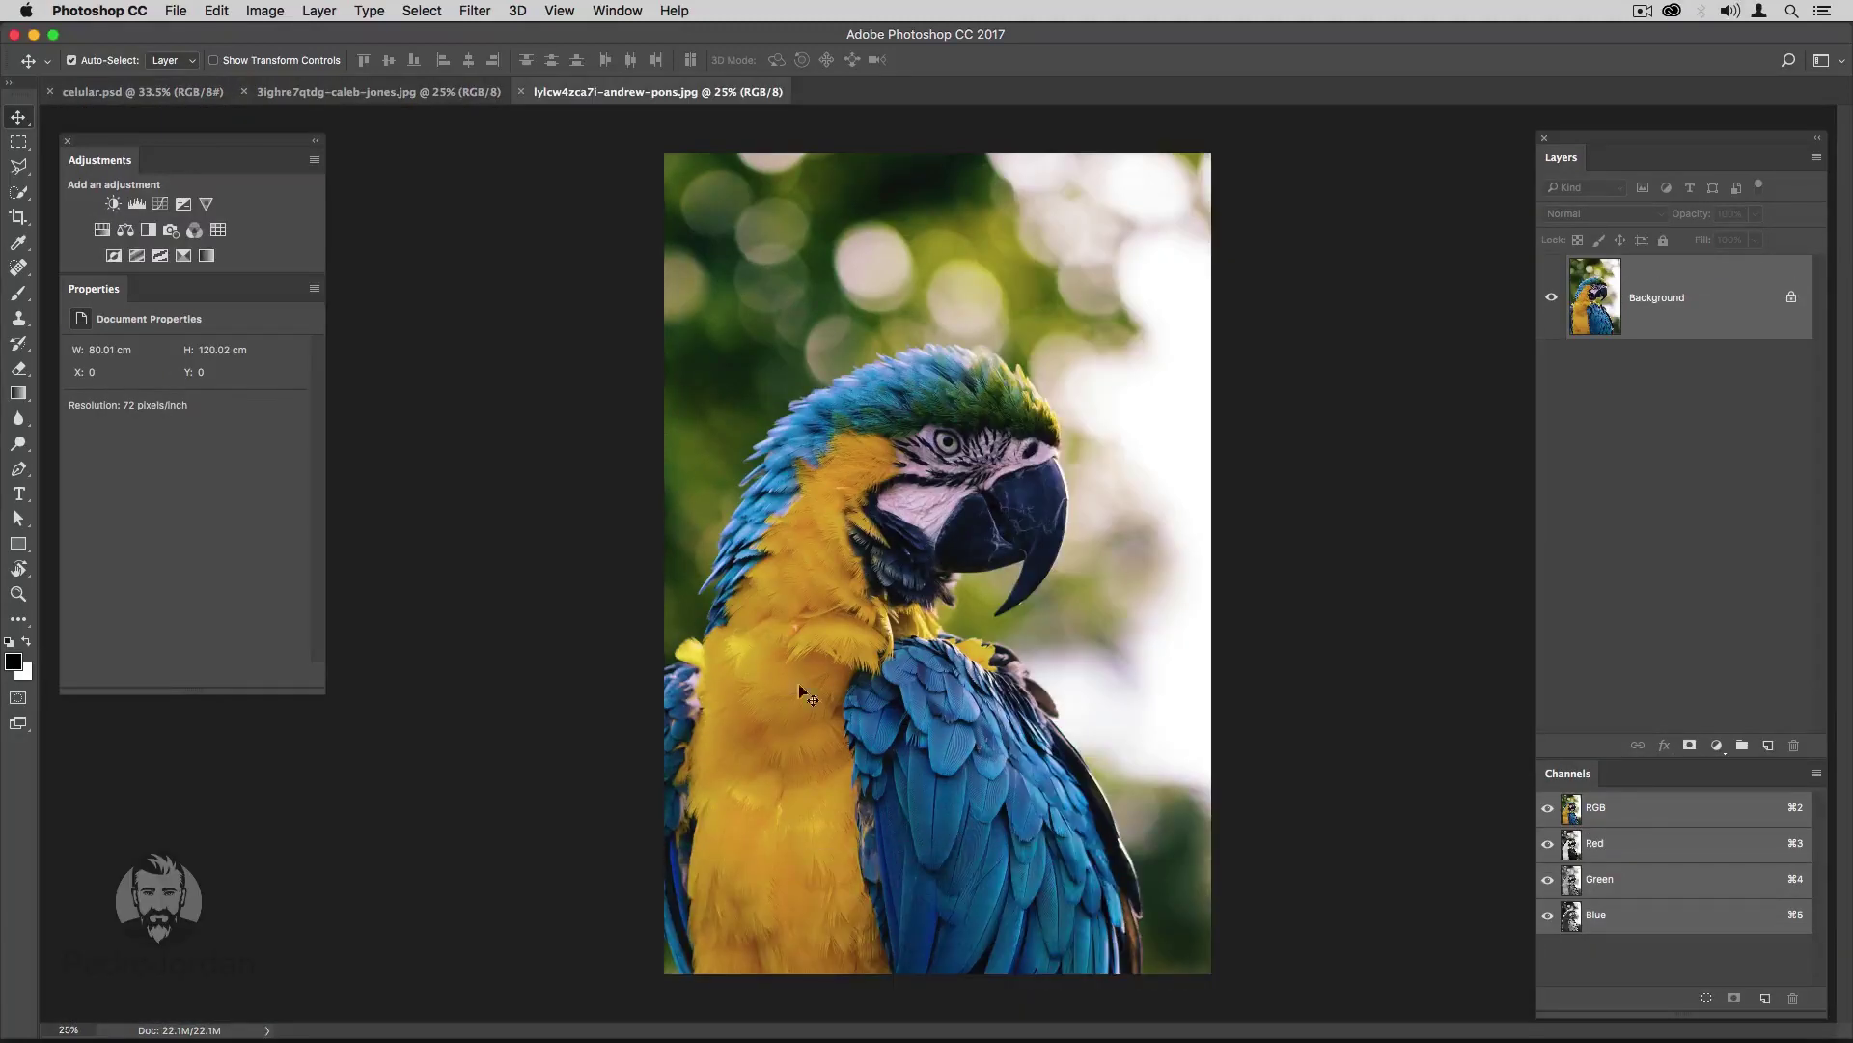
Save the parrot photo in Photoshop format and close its document.
{"action": "left_click", "coordinate": [188, 12]}
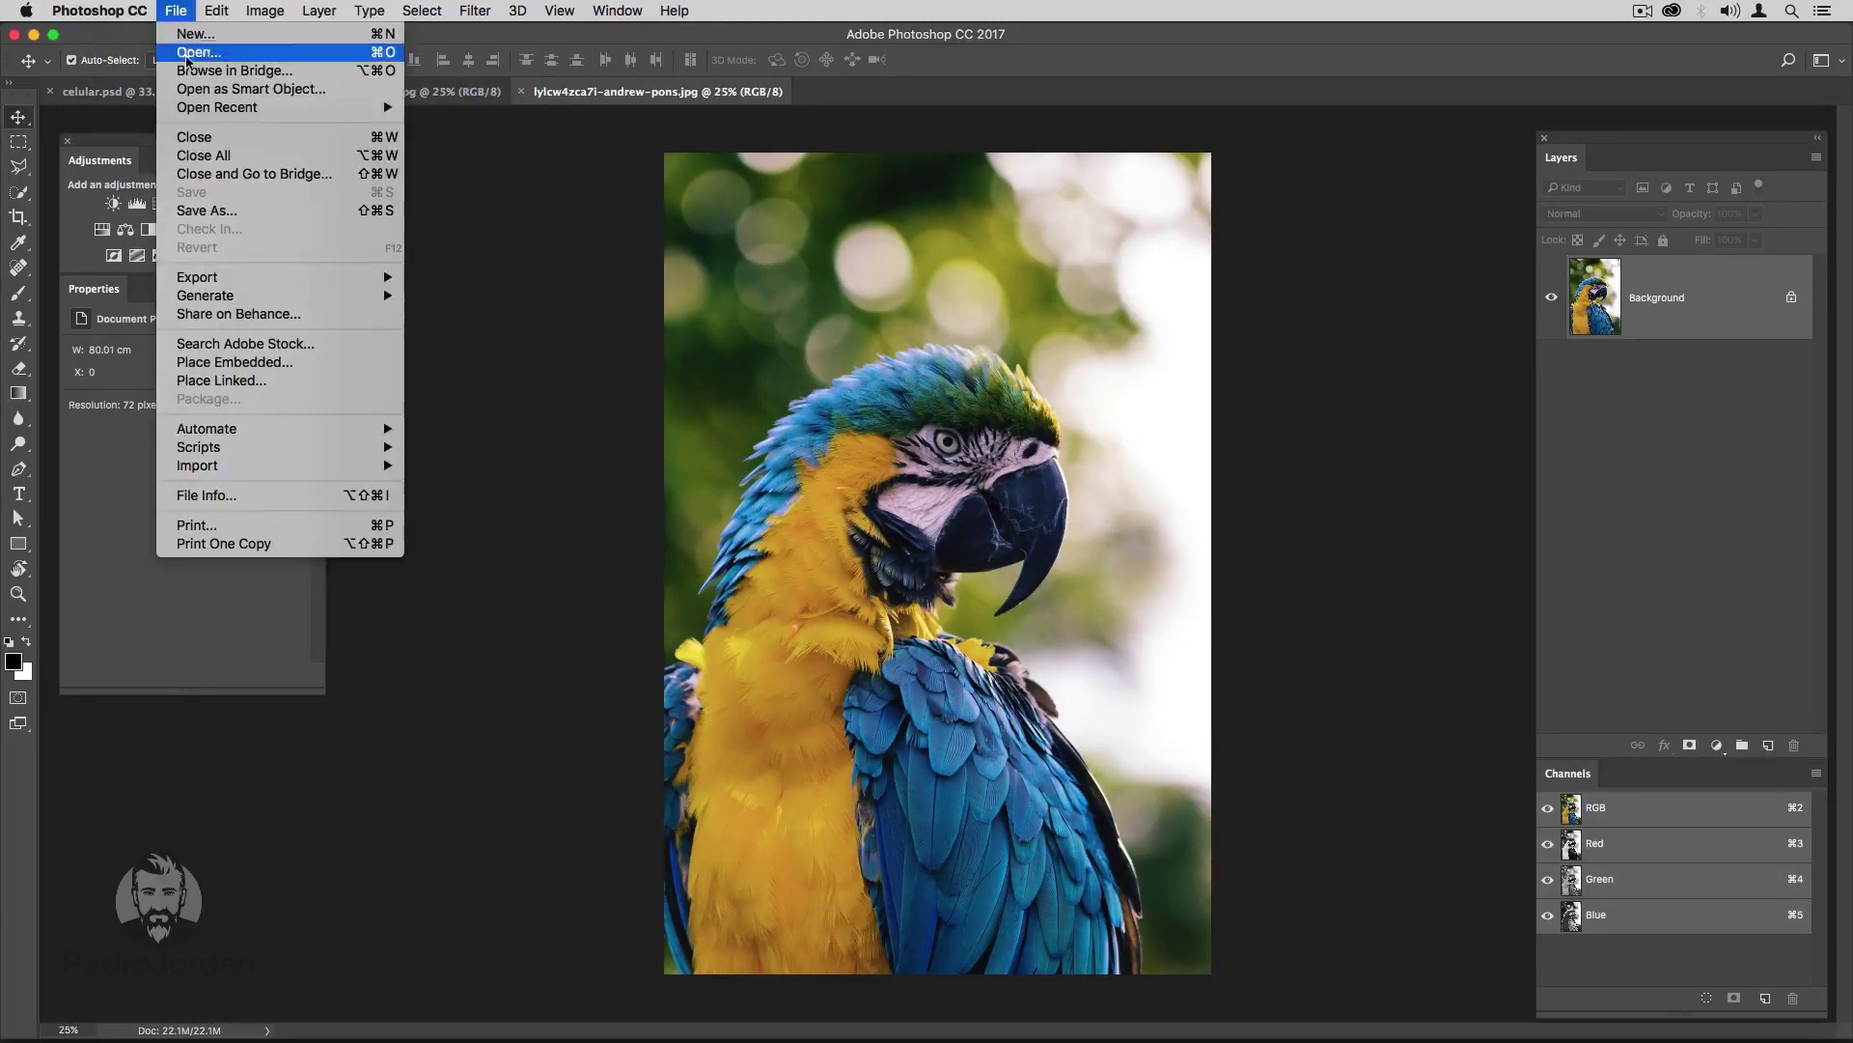
{"action": "left_click", "coordinate": [196, 211]}
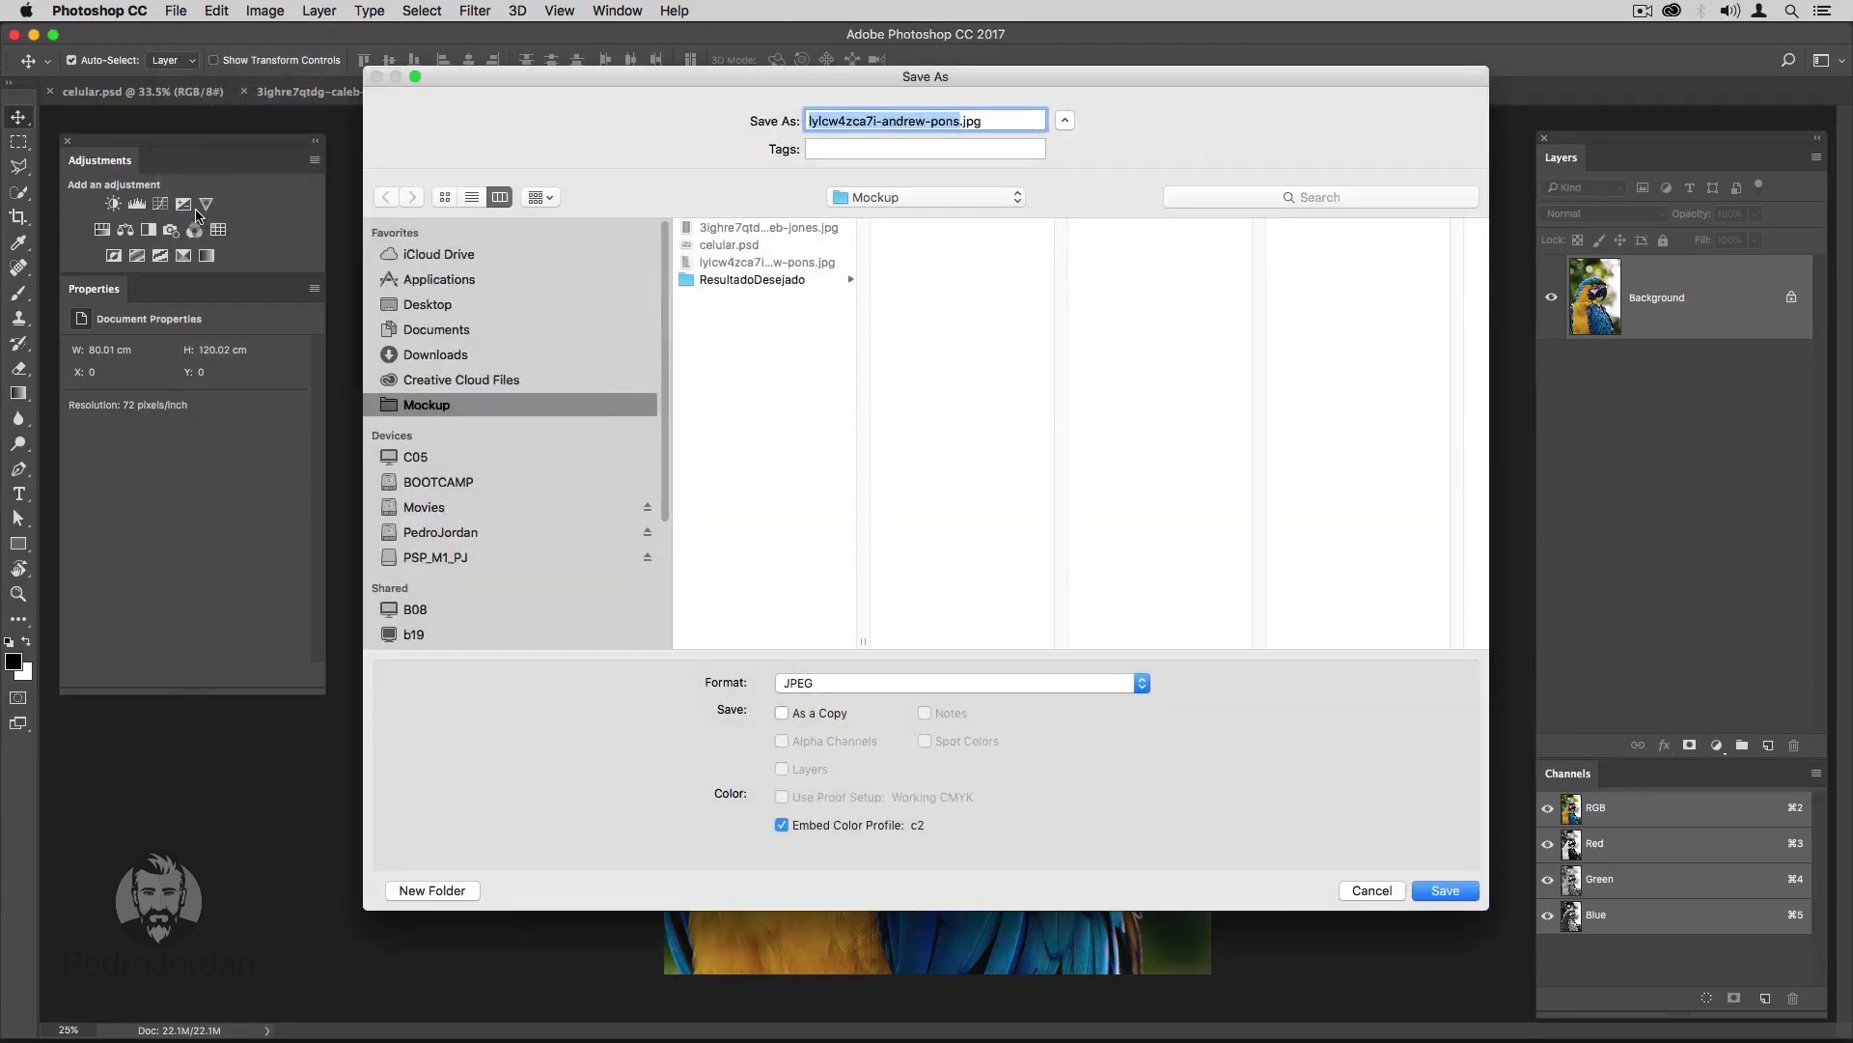
{"action": "left_click", "coordinate": [868, 691]}
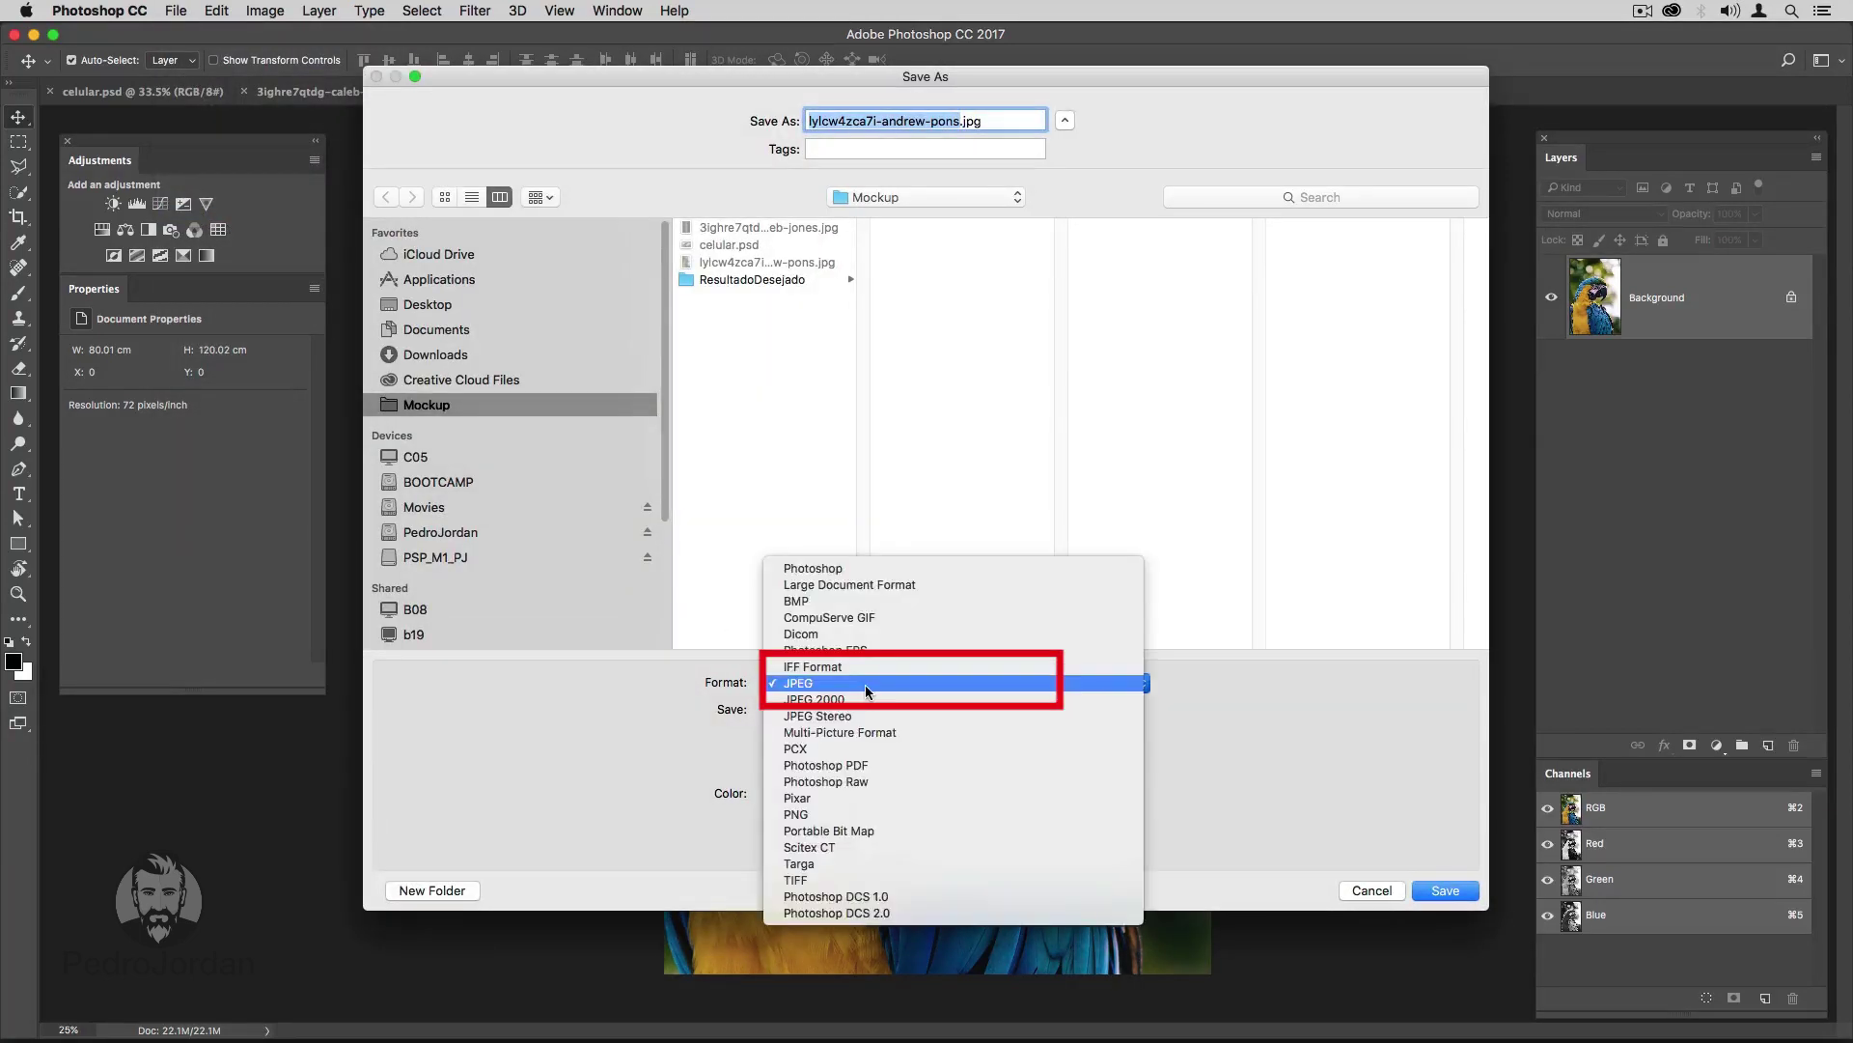
{"action": "left_click", "coordinate": [867, 578]}
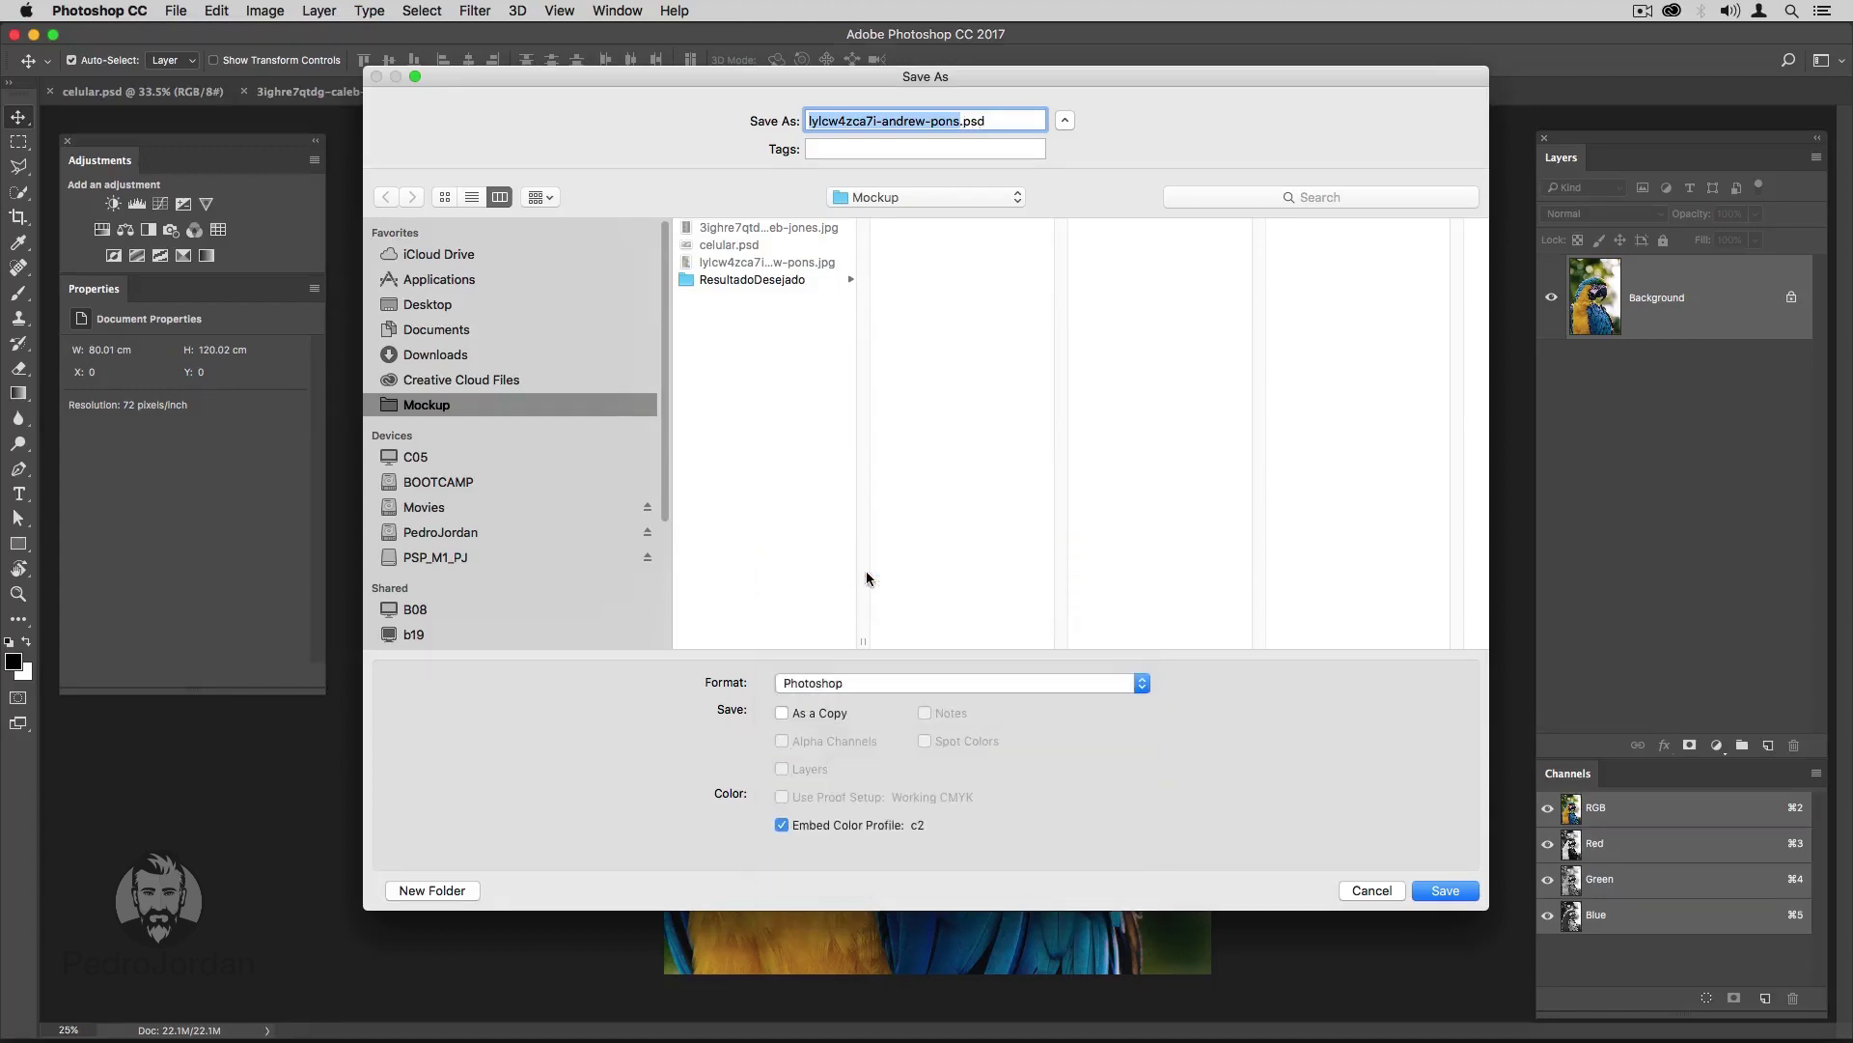
{"action": "left_click", "coordinate": [1438, 888]}
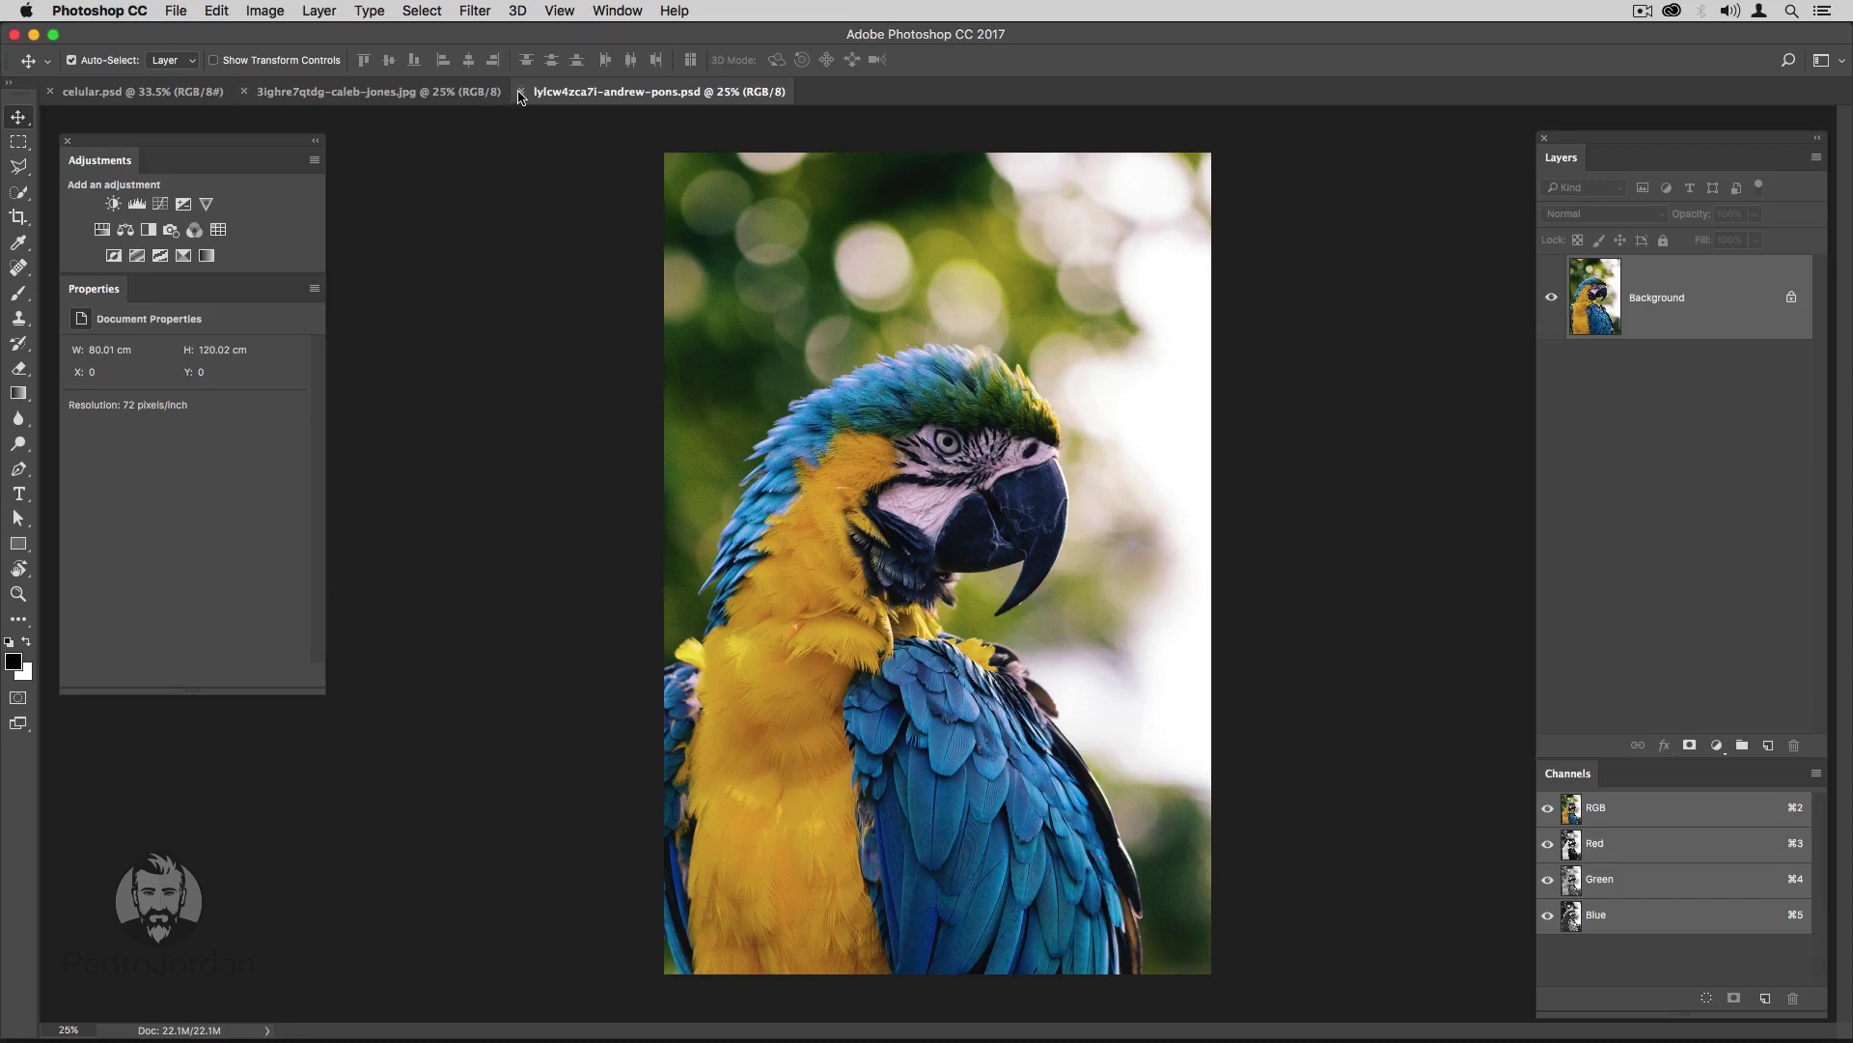
{"action": "left_click", "coordinate": [521, 93]}
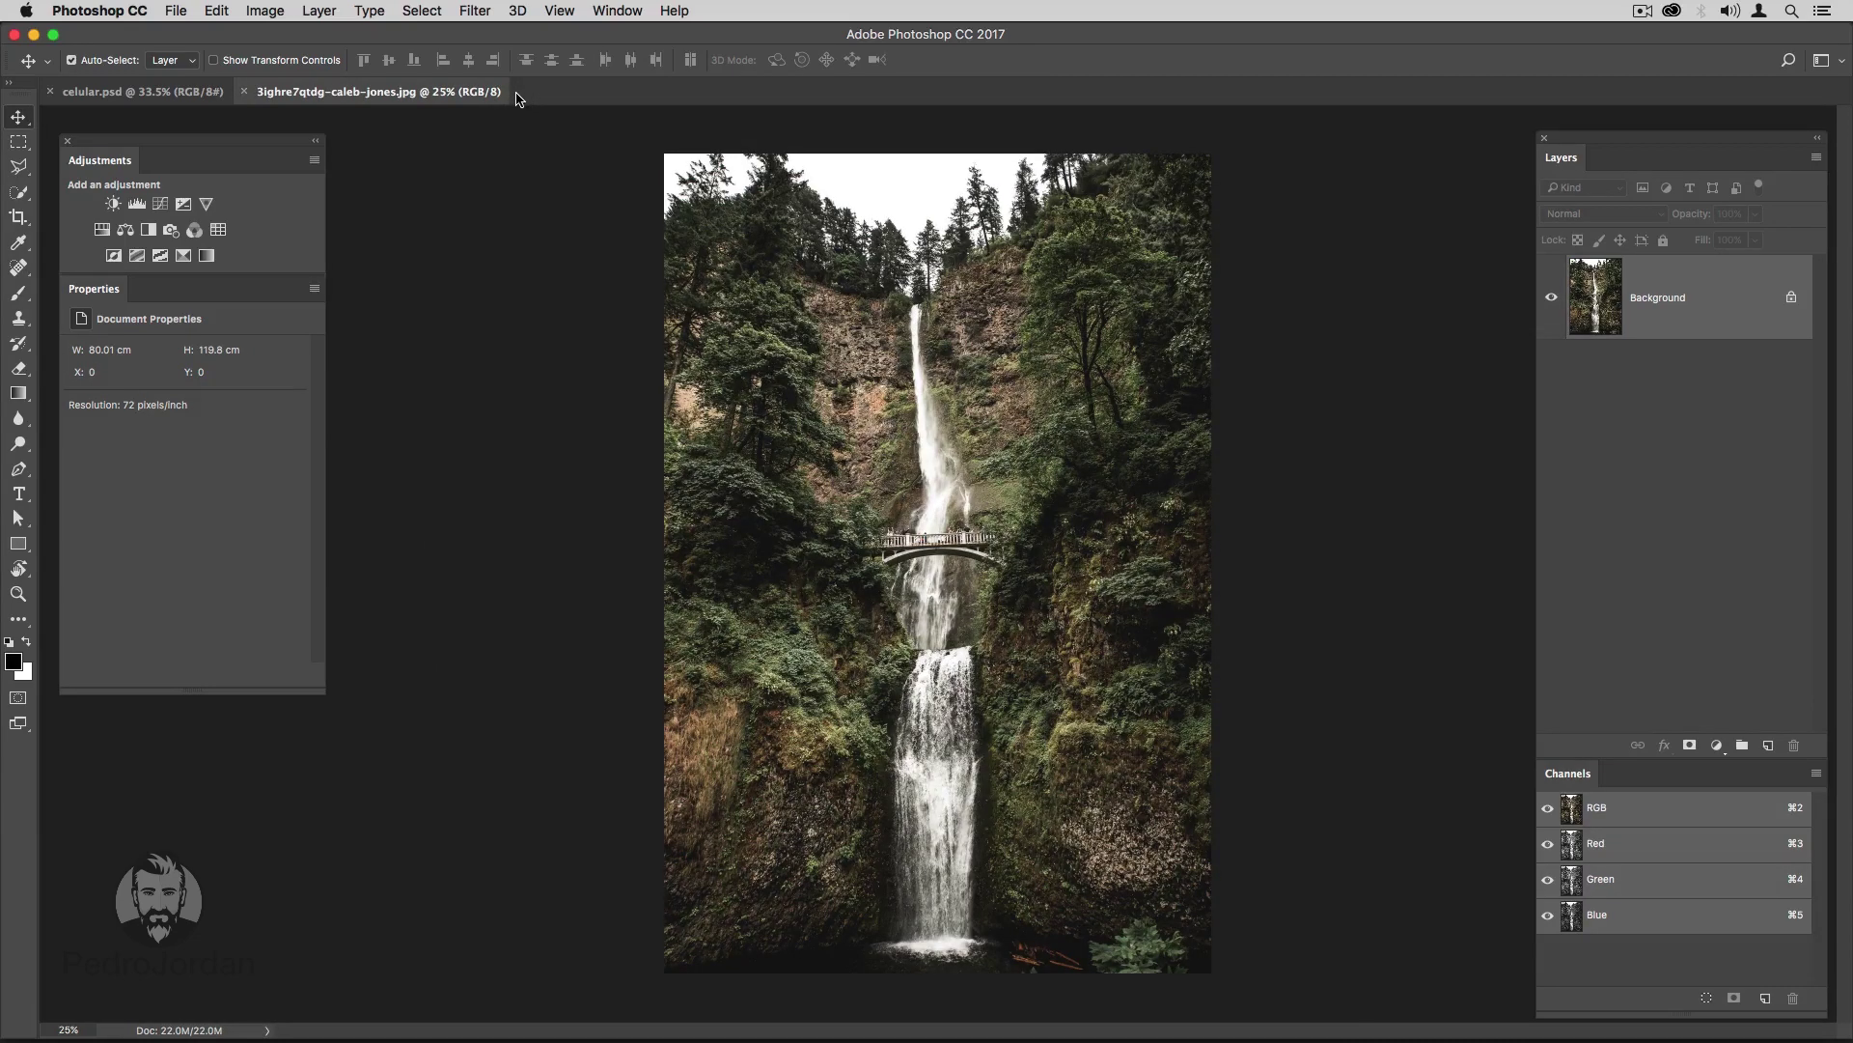
Save the waterfall photo in Photoshop format.
{"action": "left_click", "coordinate": [182, 12]}
{"action": "left_click", "coordinate": [234, 205]}
{"action": "left_click", "coordinate": [857, 682]}
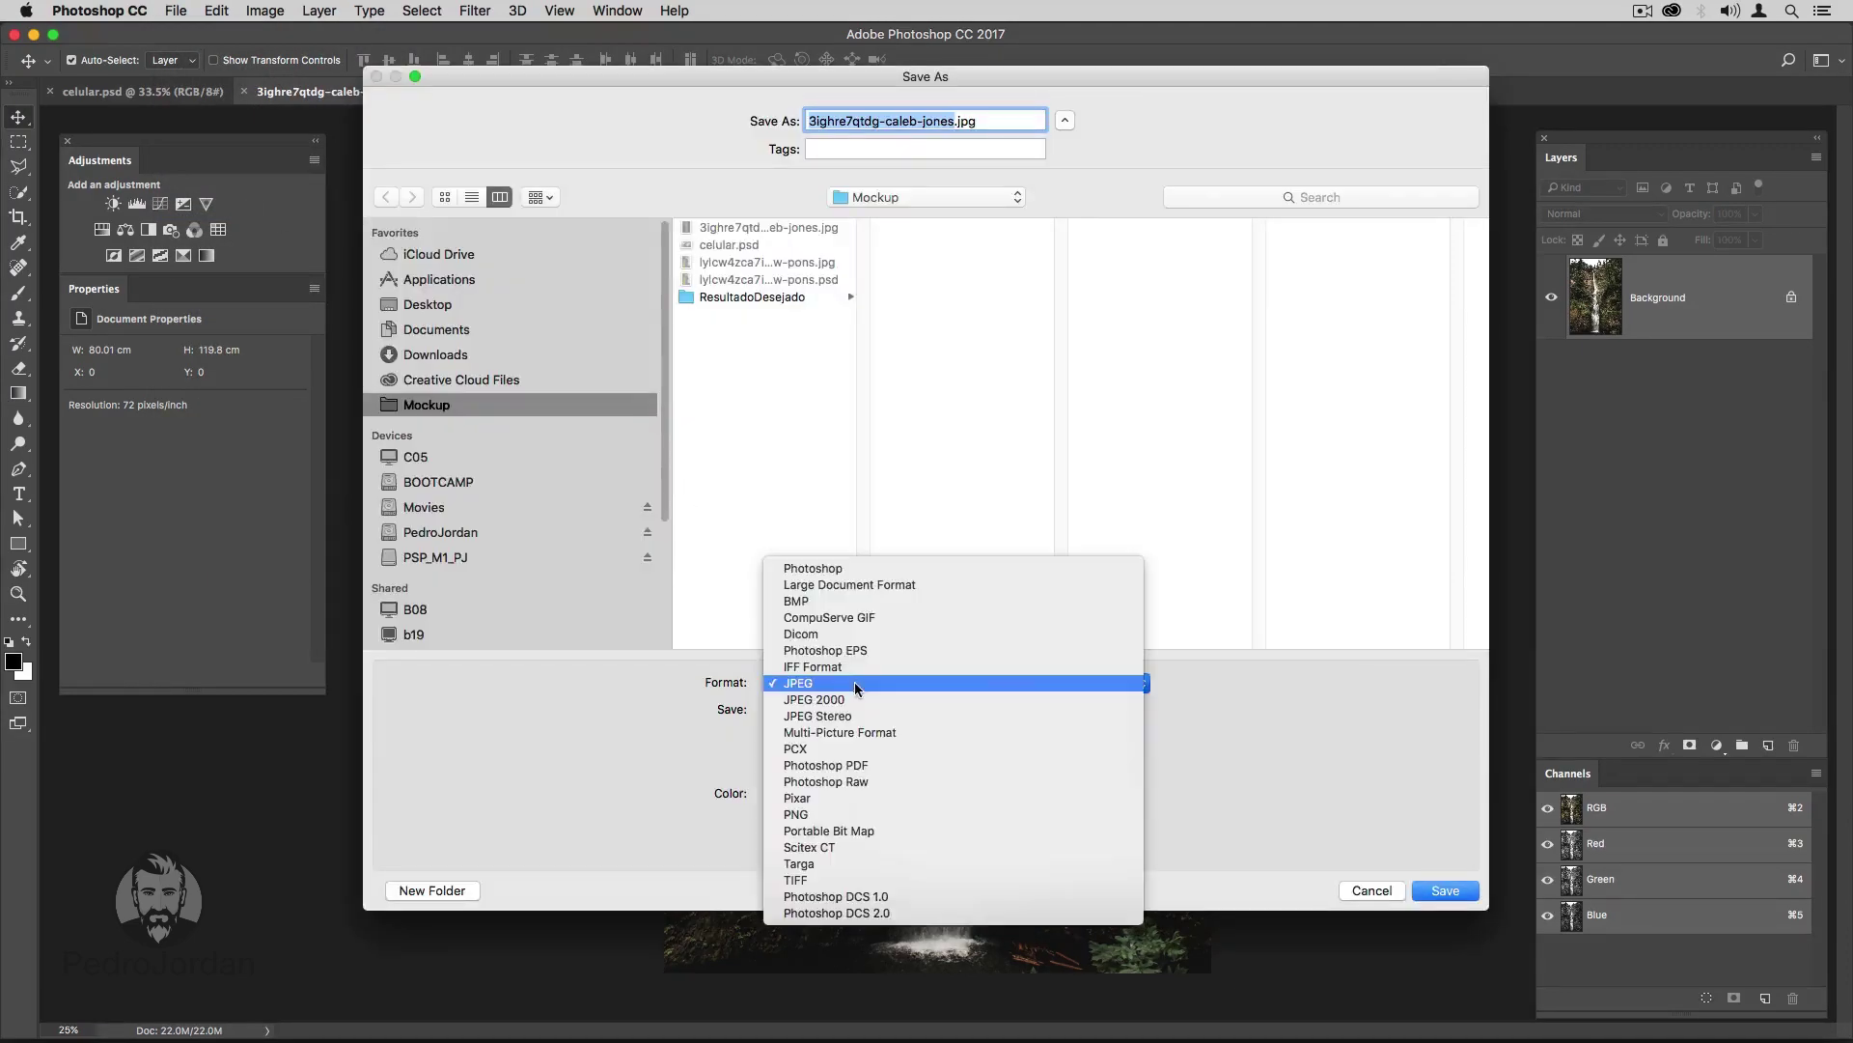
{"action": "left_click", "coordinate": [813, 568]}
{"action": "left_click", "coordinate": [1474, 892]}
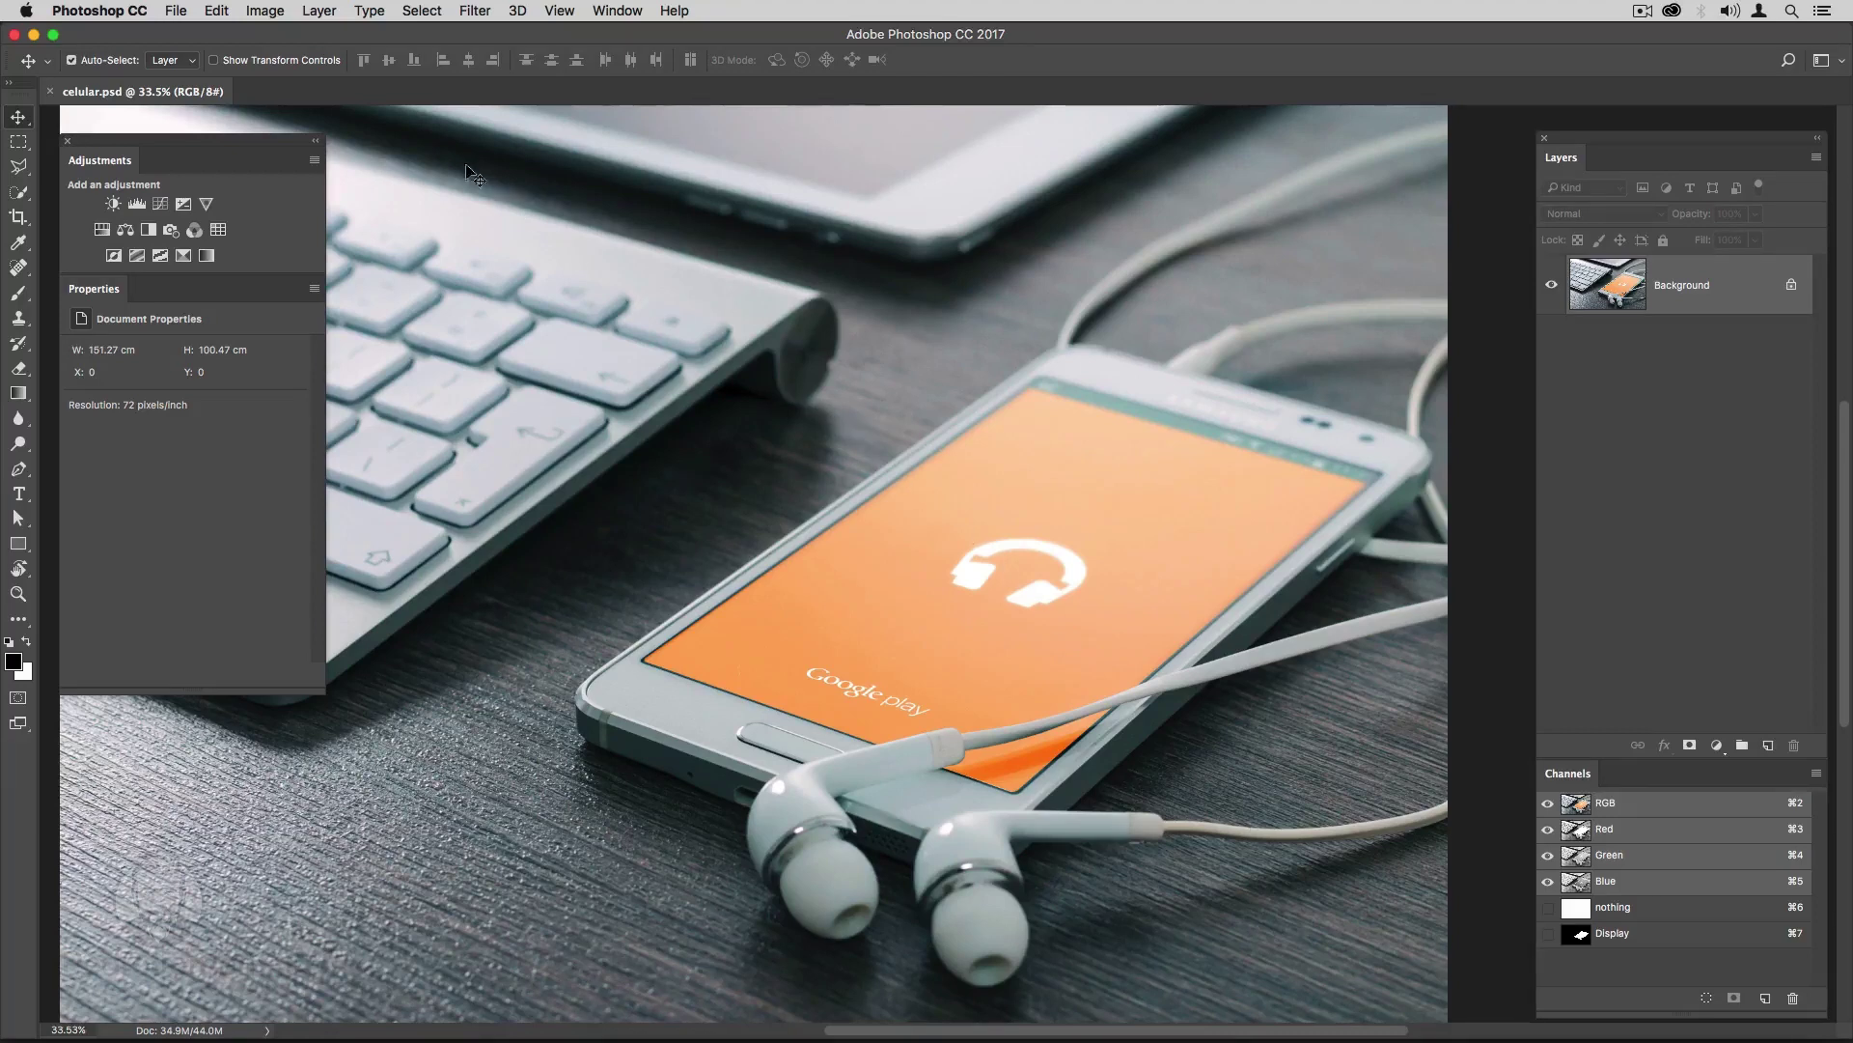
Place Embedded the caleb-jones waterfall .psd from the Mockup folder into the mockup.
{"action": "left_click", "coordinate": [175, 12]}
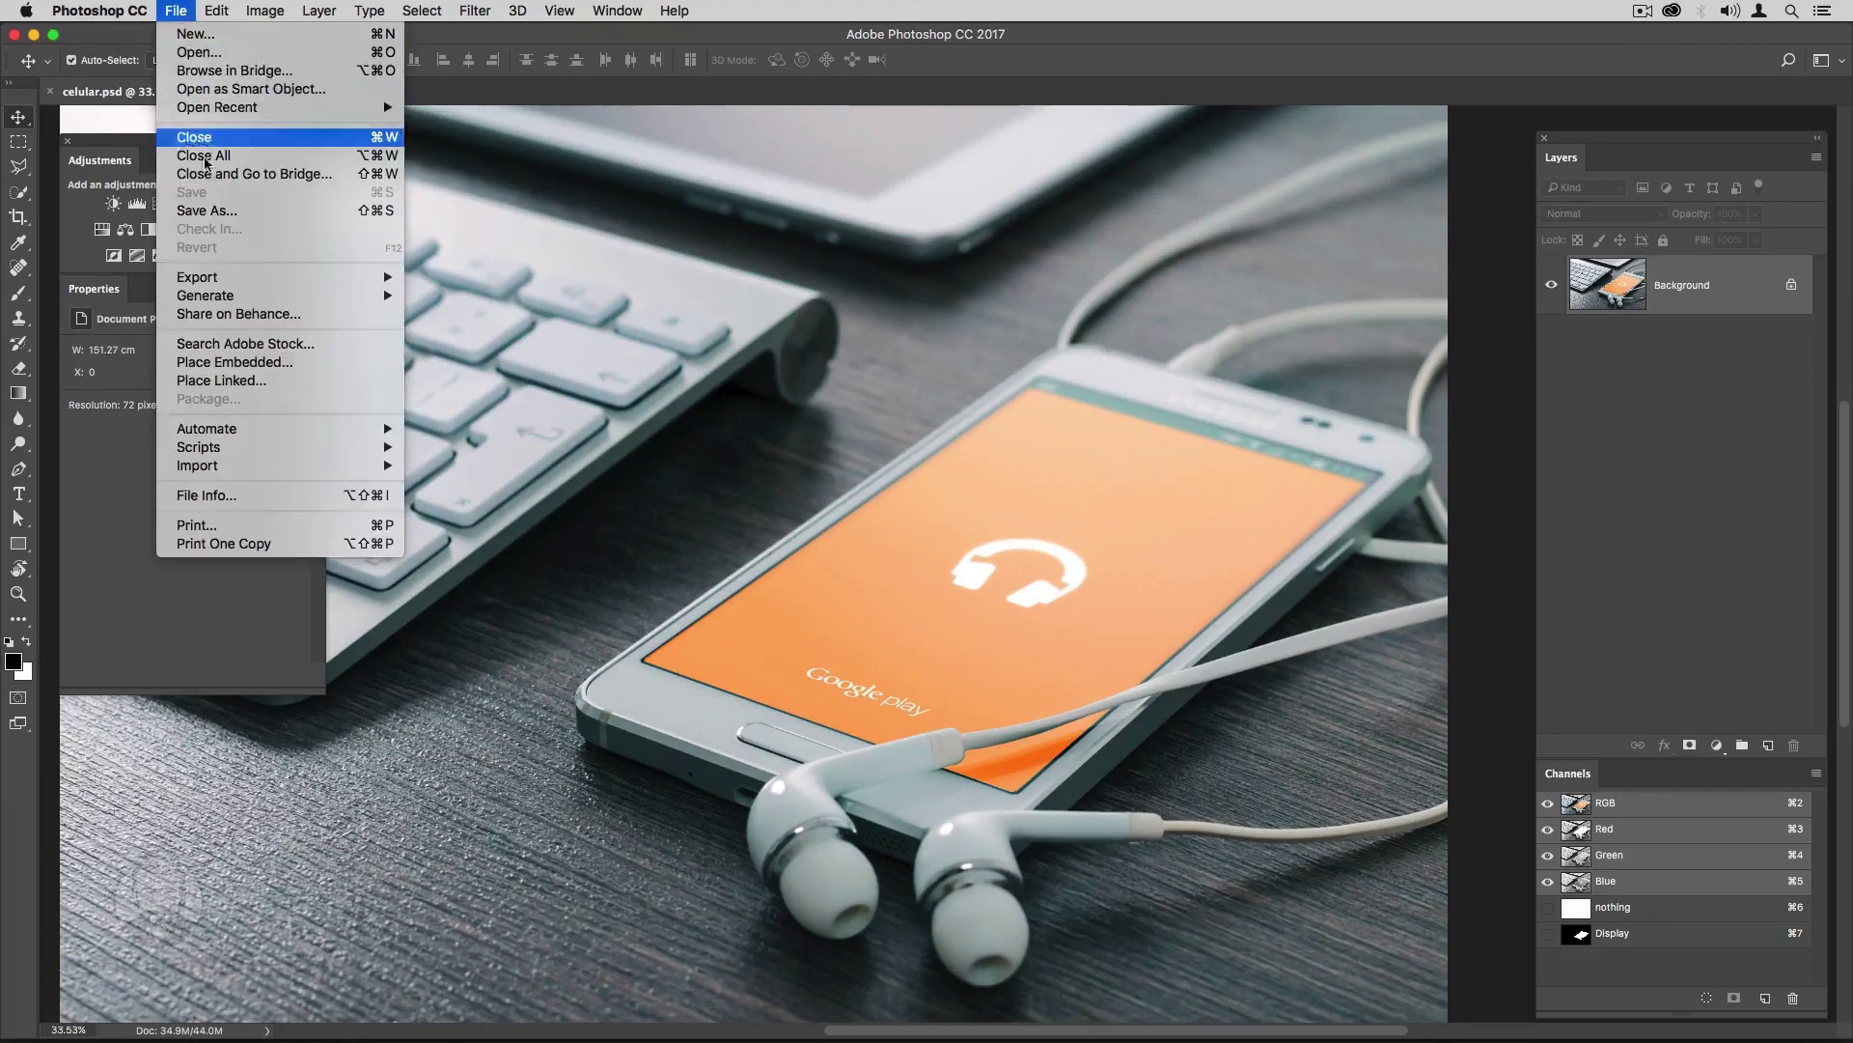
{"action": "left_click", "coordinate": [264, 367]}
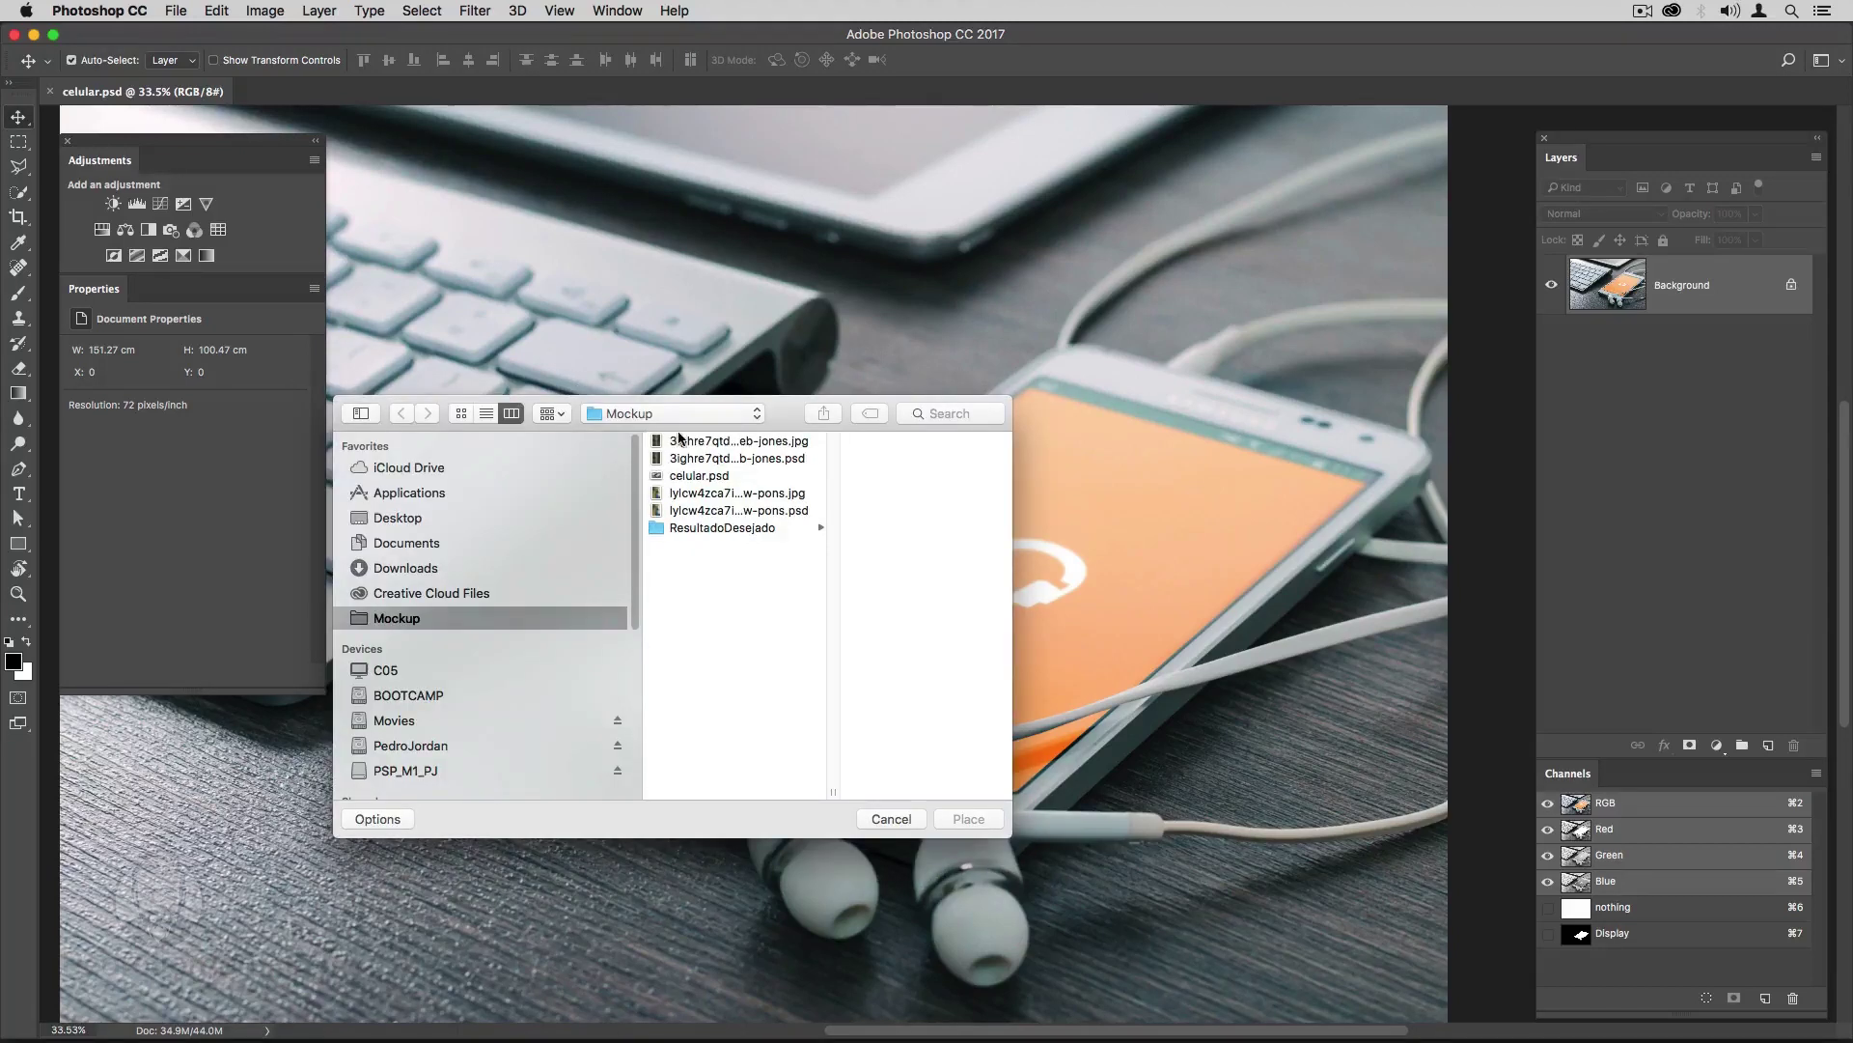
{"action": "left_click", "coordinate": [697, 458]}
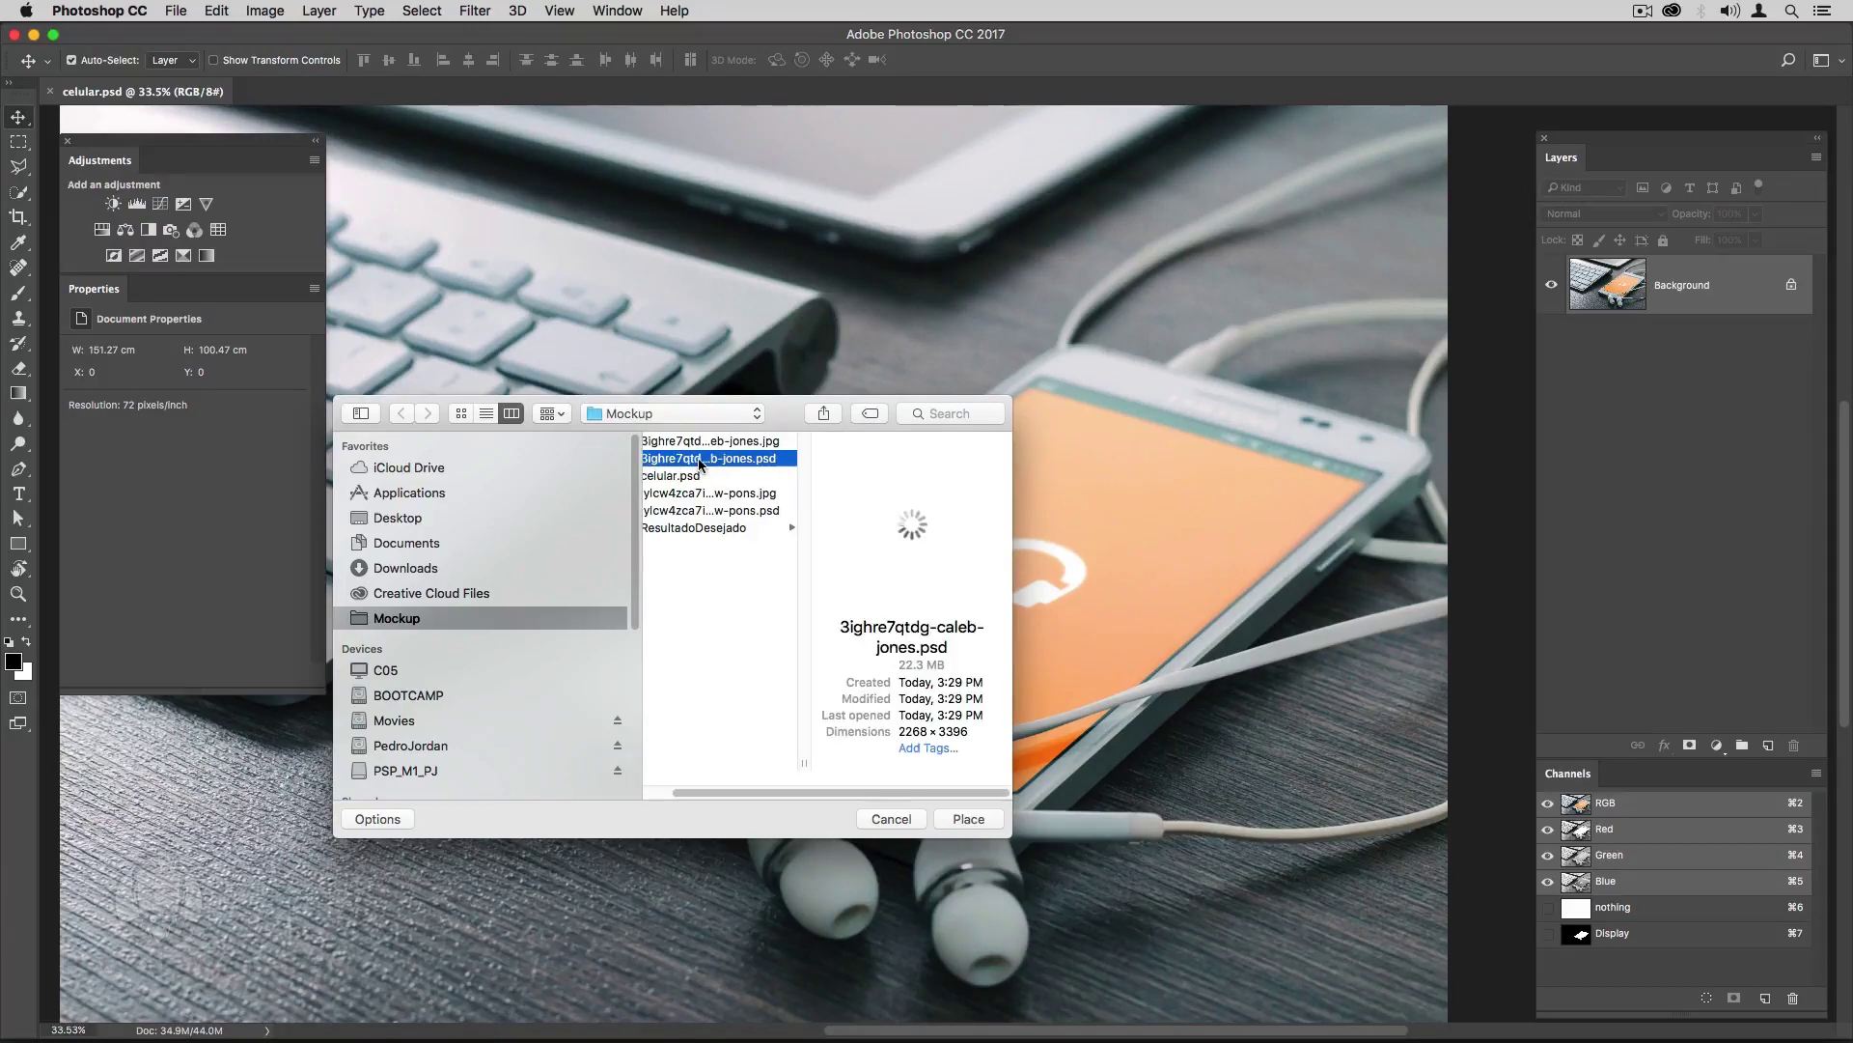
{"action": "left_click", "coordinate": [959, 822]}
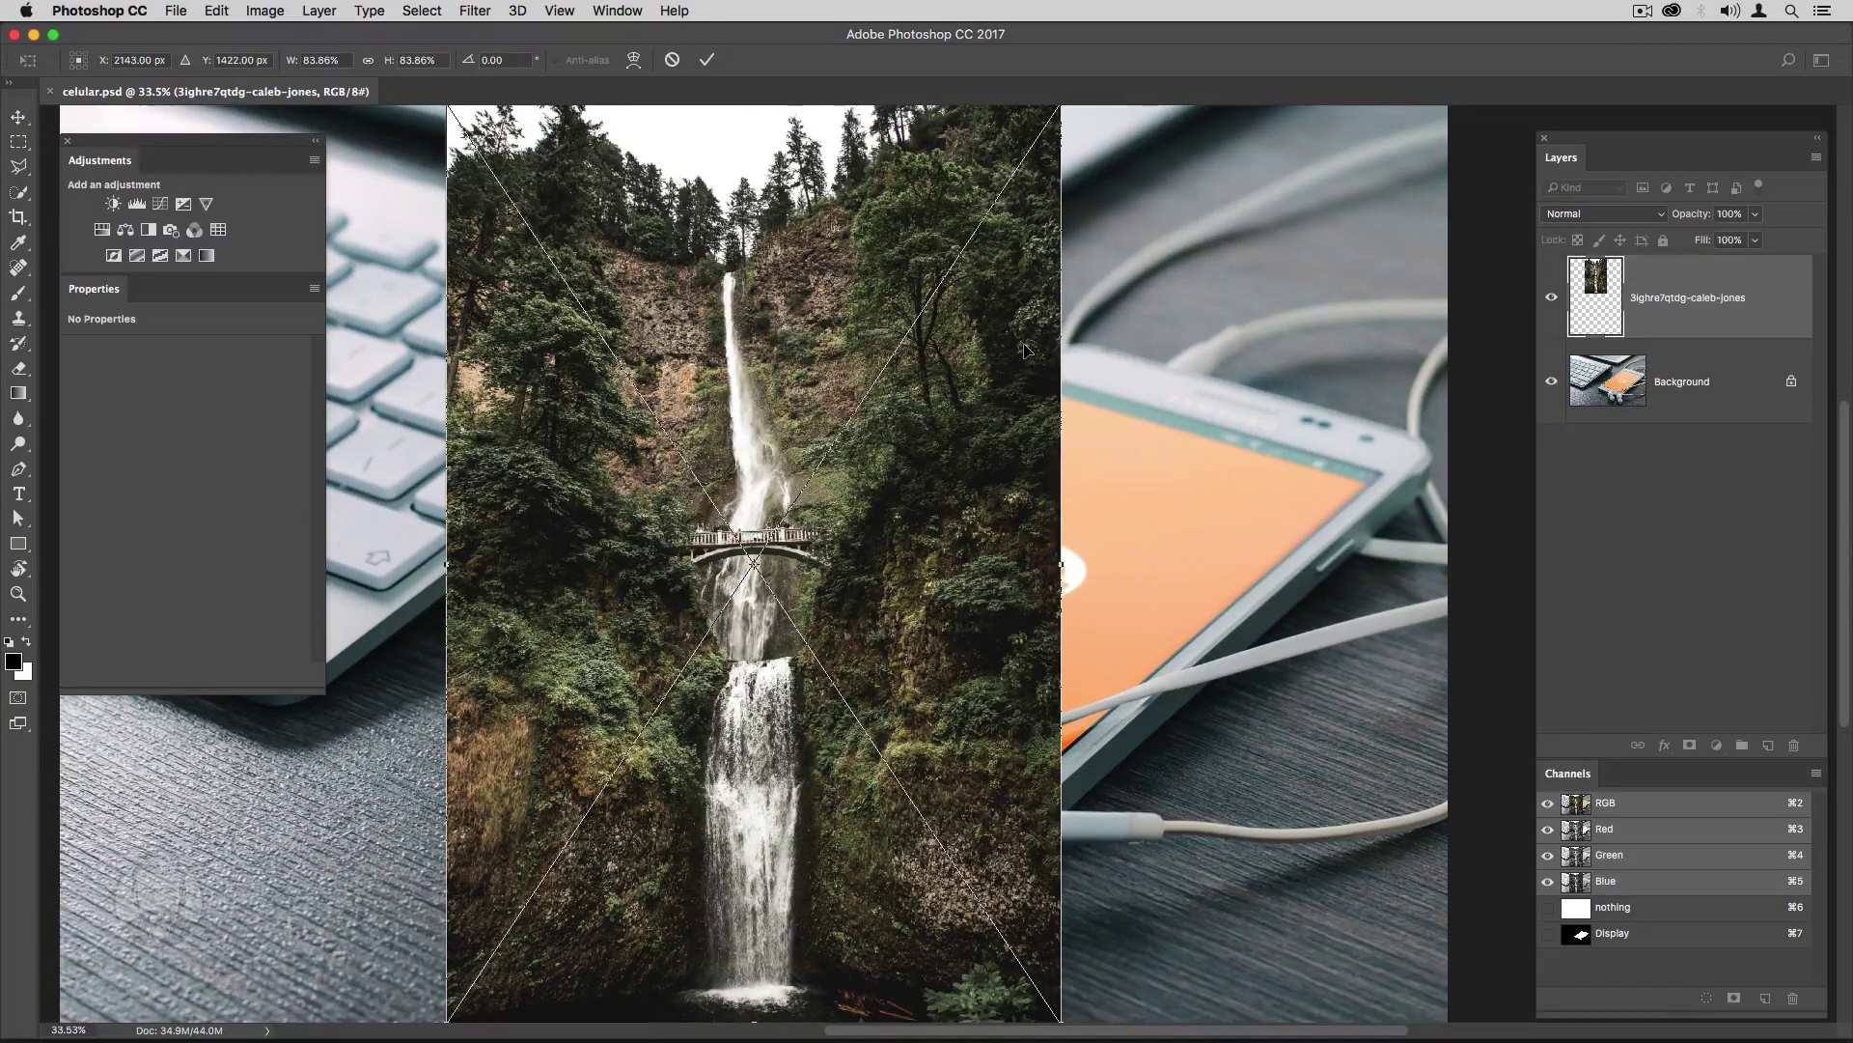
Fit the view and scale the placed waterfall down over the phone.
{"action": "key", "text": "super+0"}
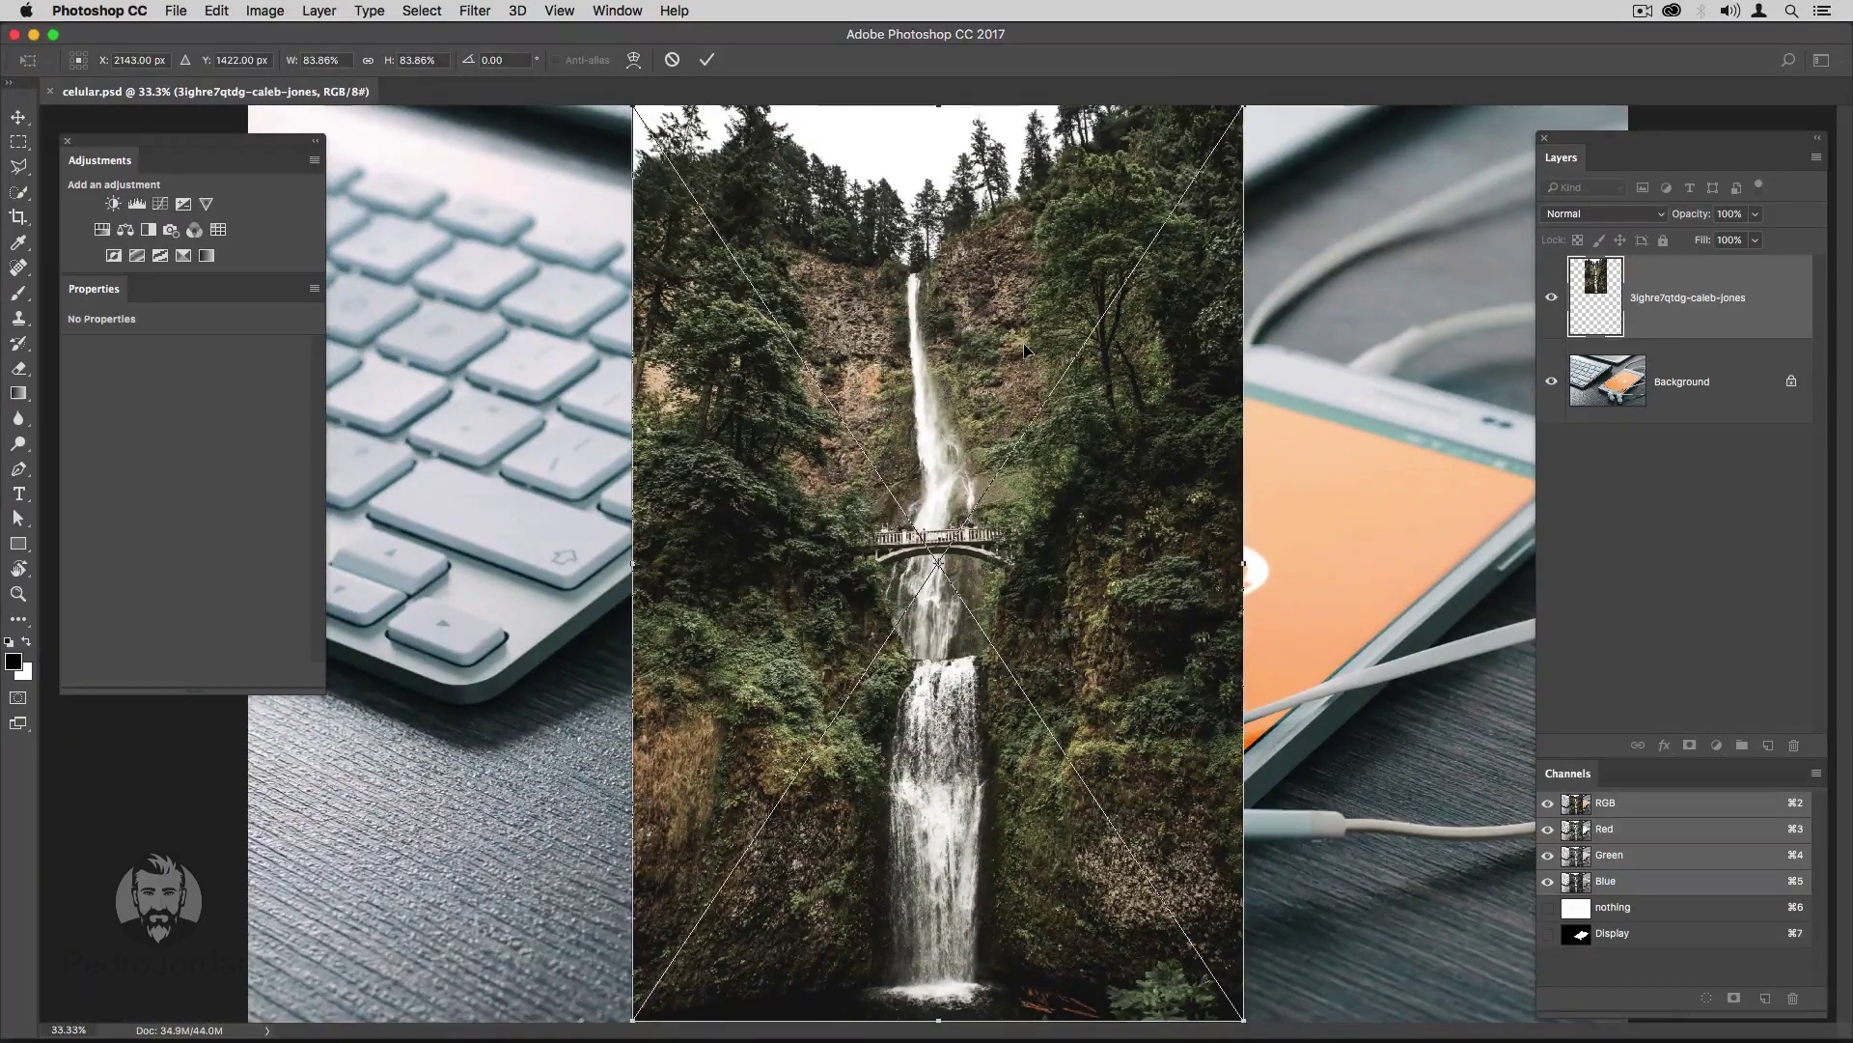
{"action": "key", "text": "super+minus"}
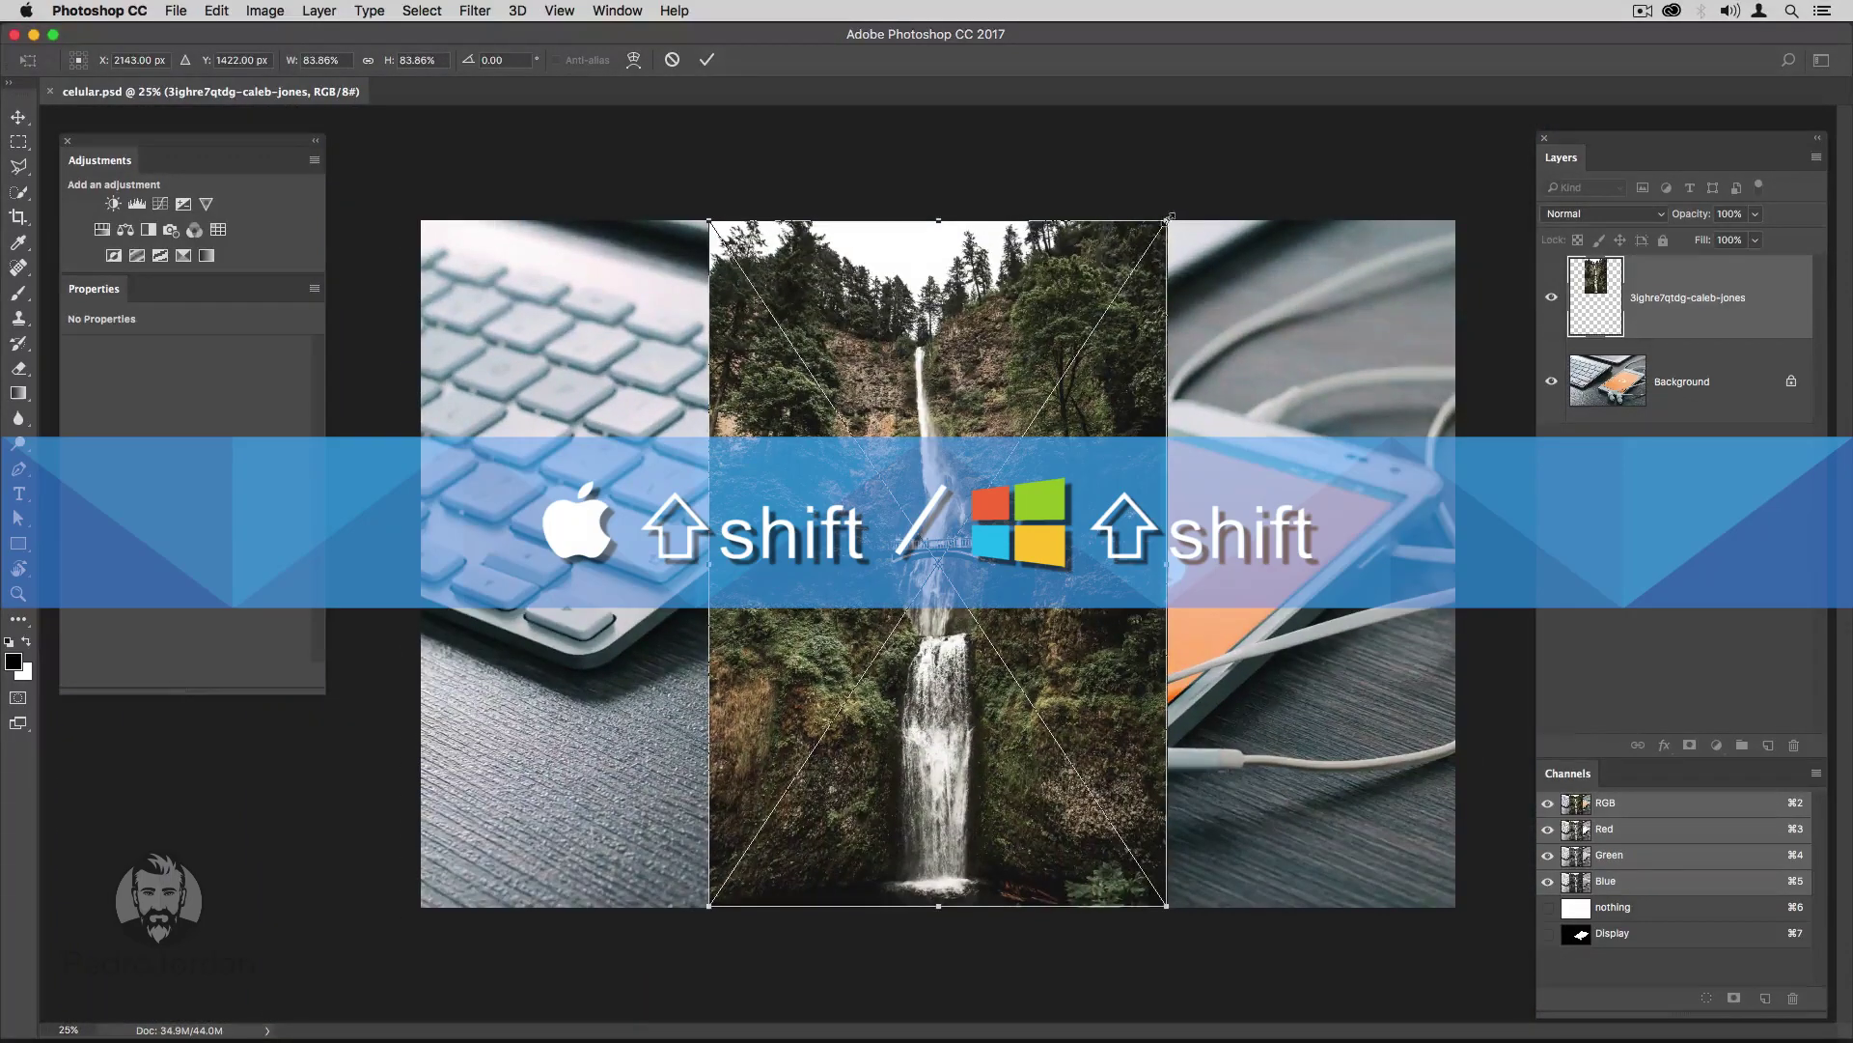
{"action": "left_click_drag", "start_coordinate": [1167, 221], "coordinate": [1043, 410]}
{"action": "left_click_drag", "start_coordinate": [1018, 478], "coordinate": [1229, 465]}
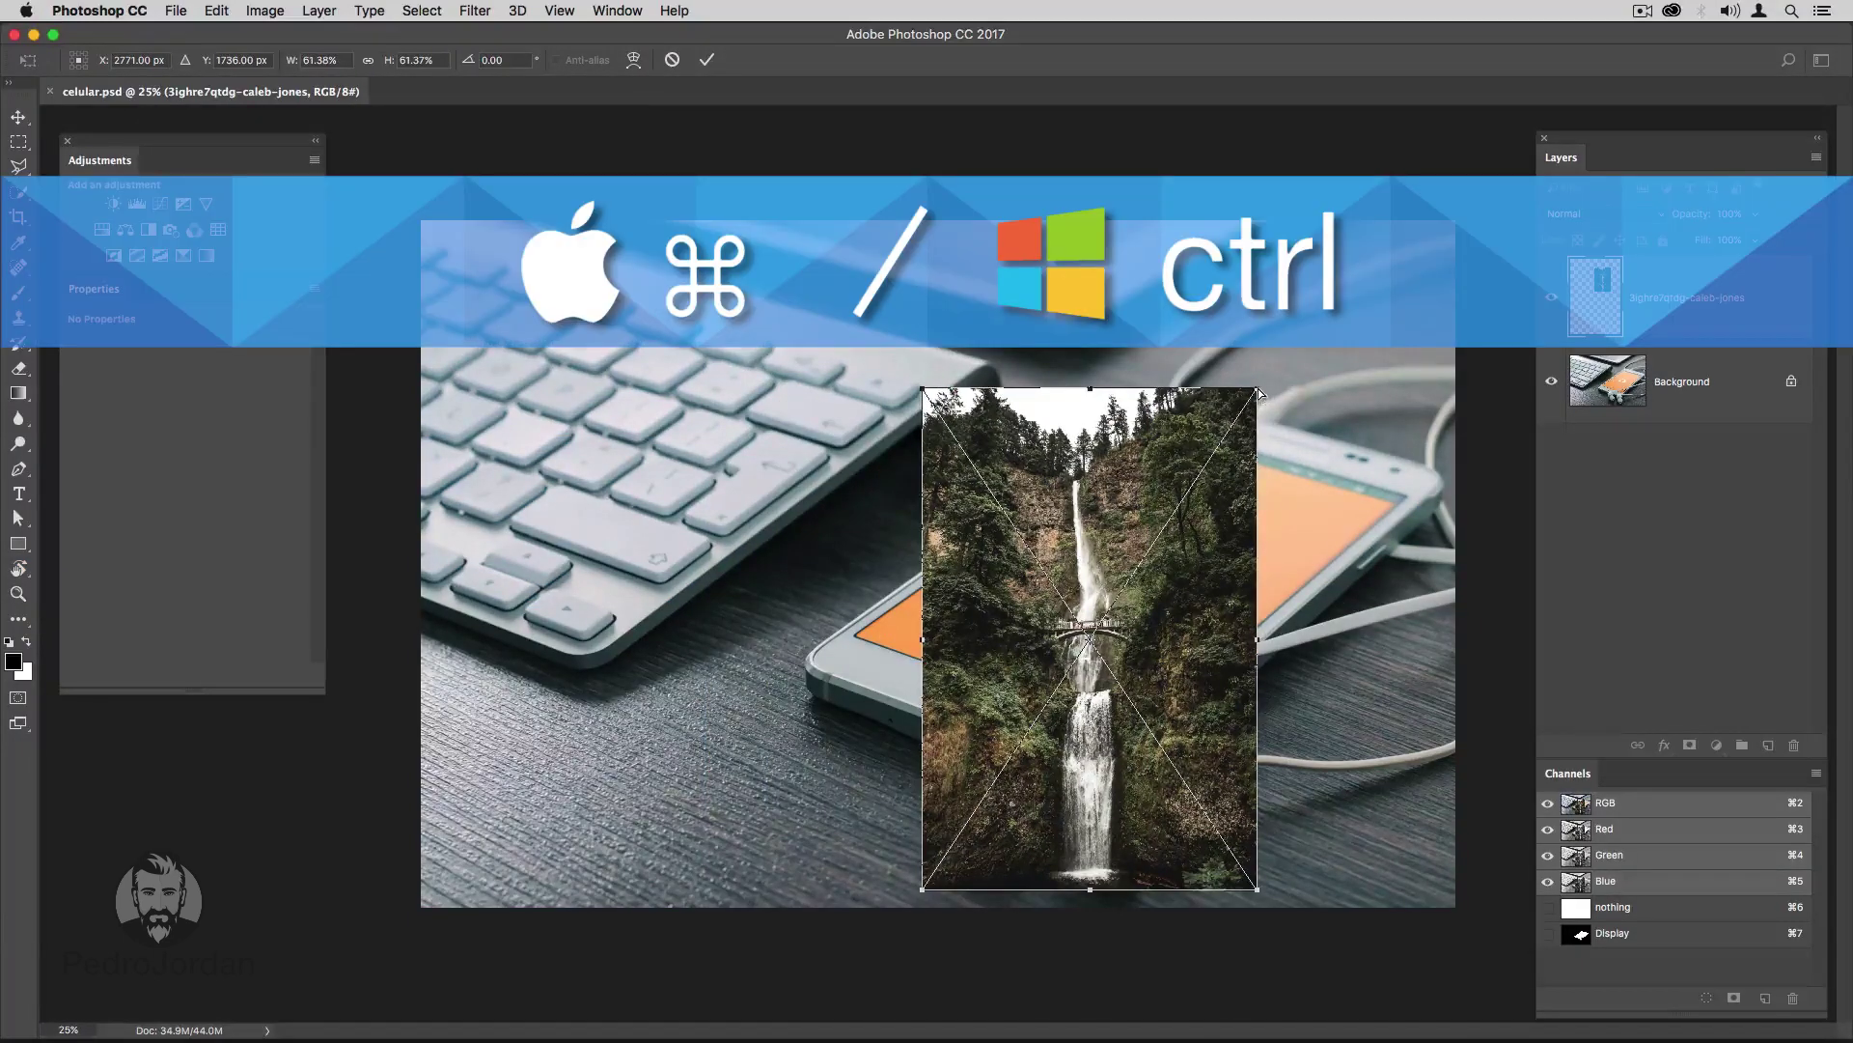
Distort the waterfall's four corners onto the phone screen corners and commit the transform.
{"action": "left_click_drag", "start_coordinate": [1259, 392], "coordinate": [1392, 503]}
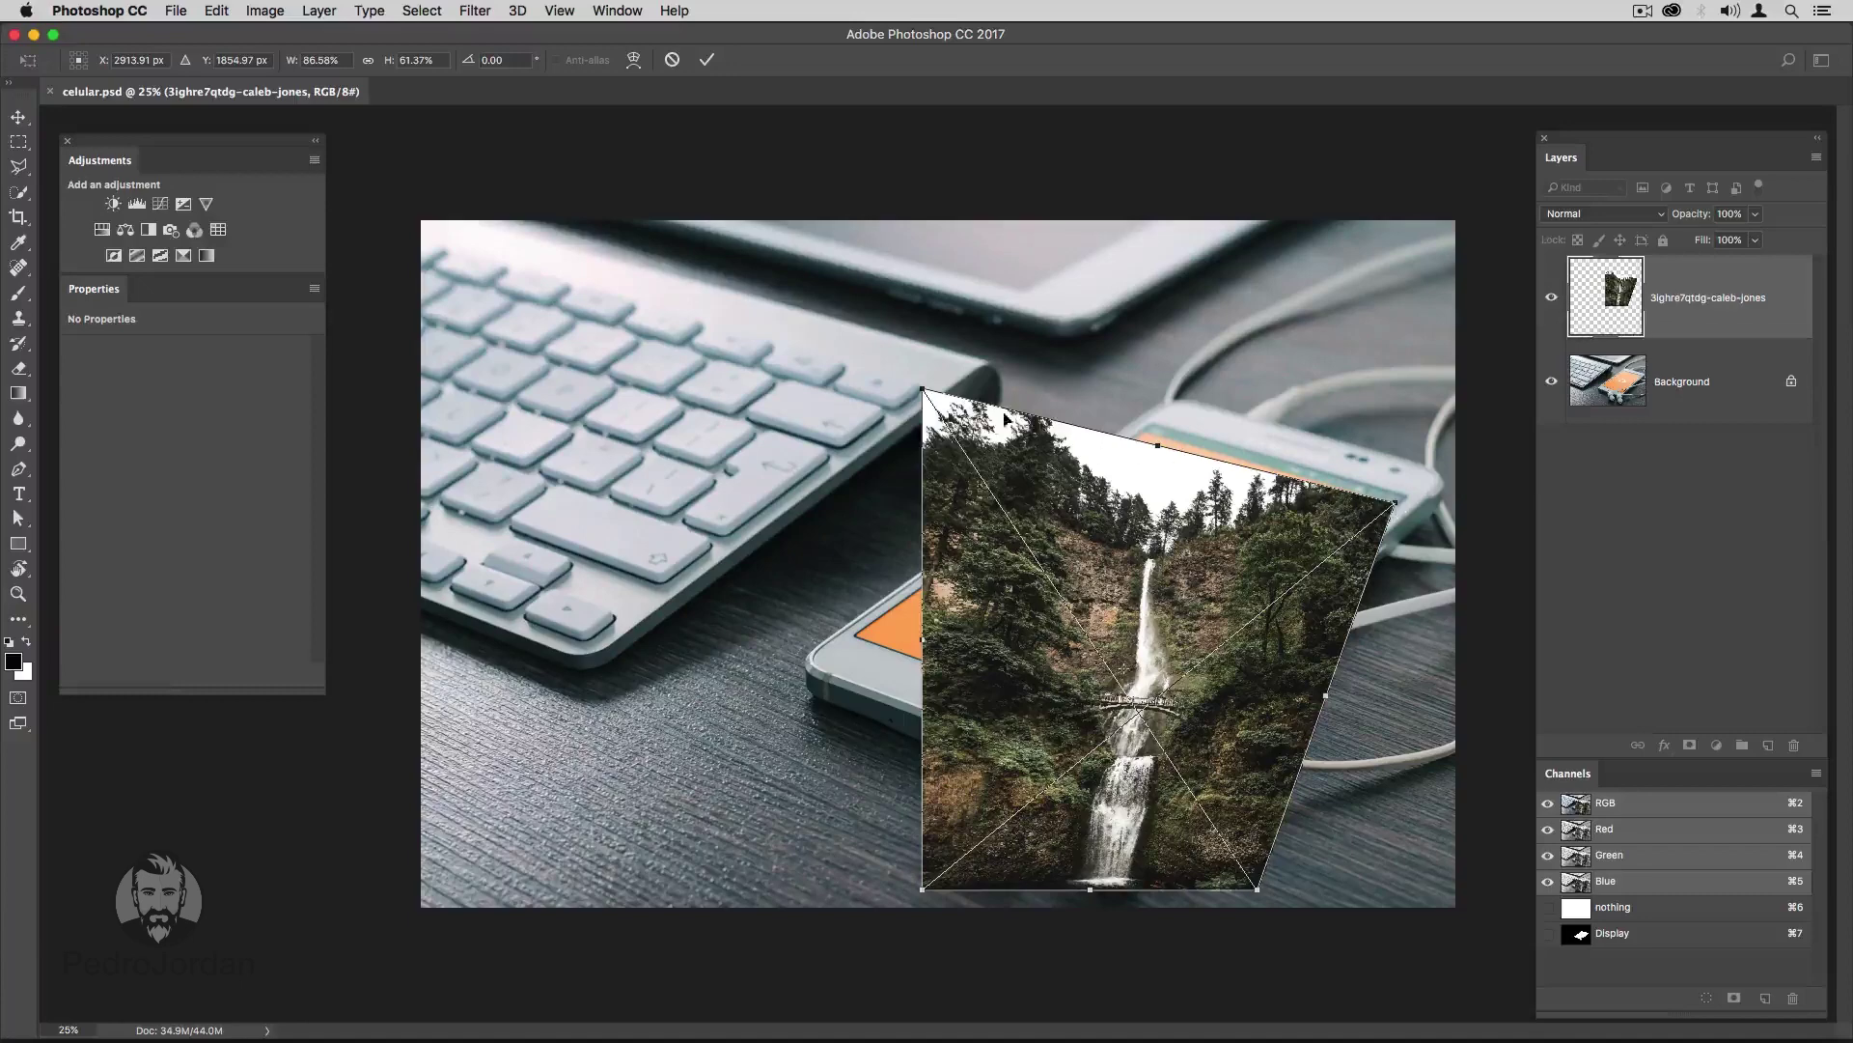
{"action": "left_click_drag", "start_coordinate": [926, 389], "coordinate": [1140, 431]}
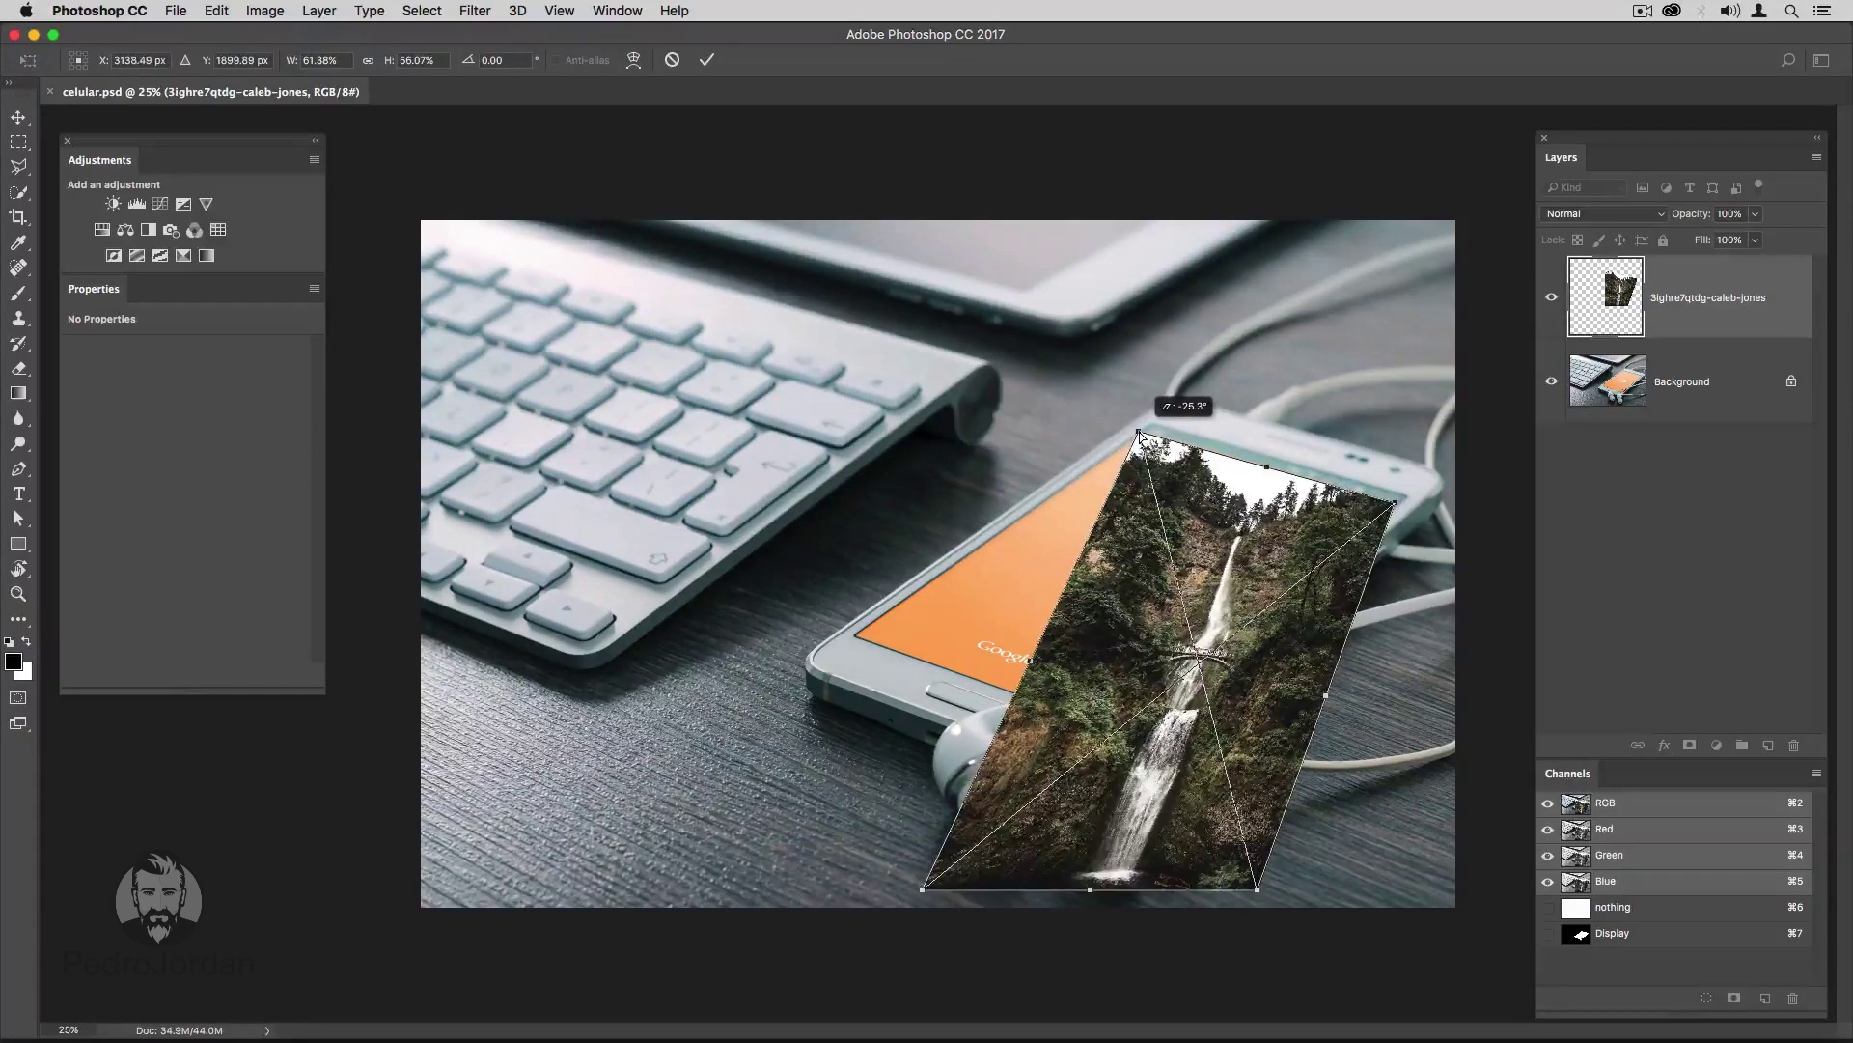
{"action": "left_click_drag", "start_coordinate": [923, 889], "coordinate": [857, 633]}
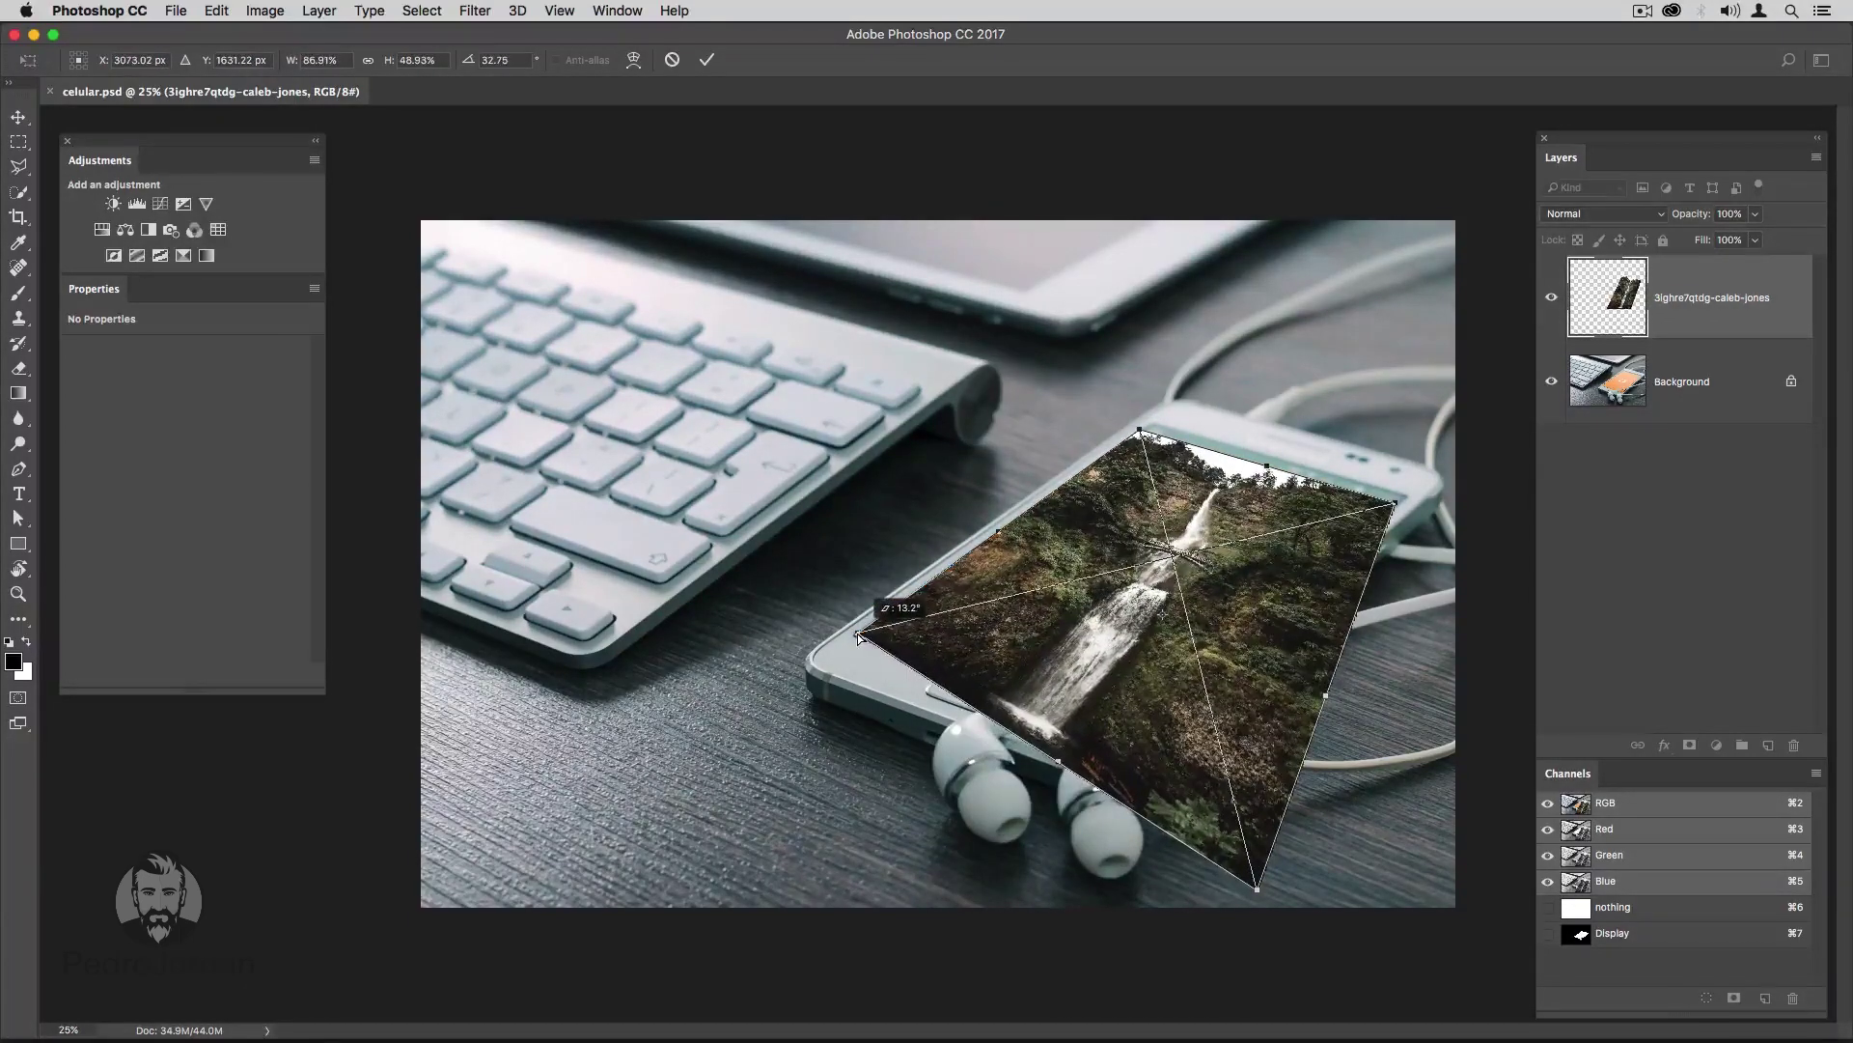
{"action": "left_click_drag", "start_coordinate": [1257, 889], "coordinate": [1132, 735]}
{"action": "left_click_drag", "start_coordinate": [1397, 506], "coordinate": [1397, 502]}
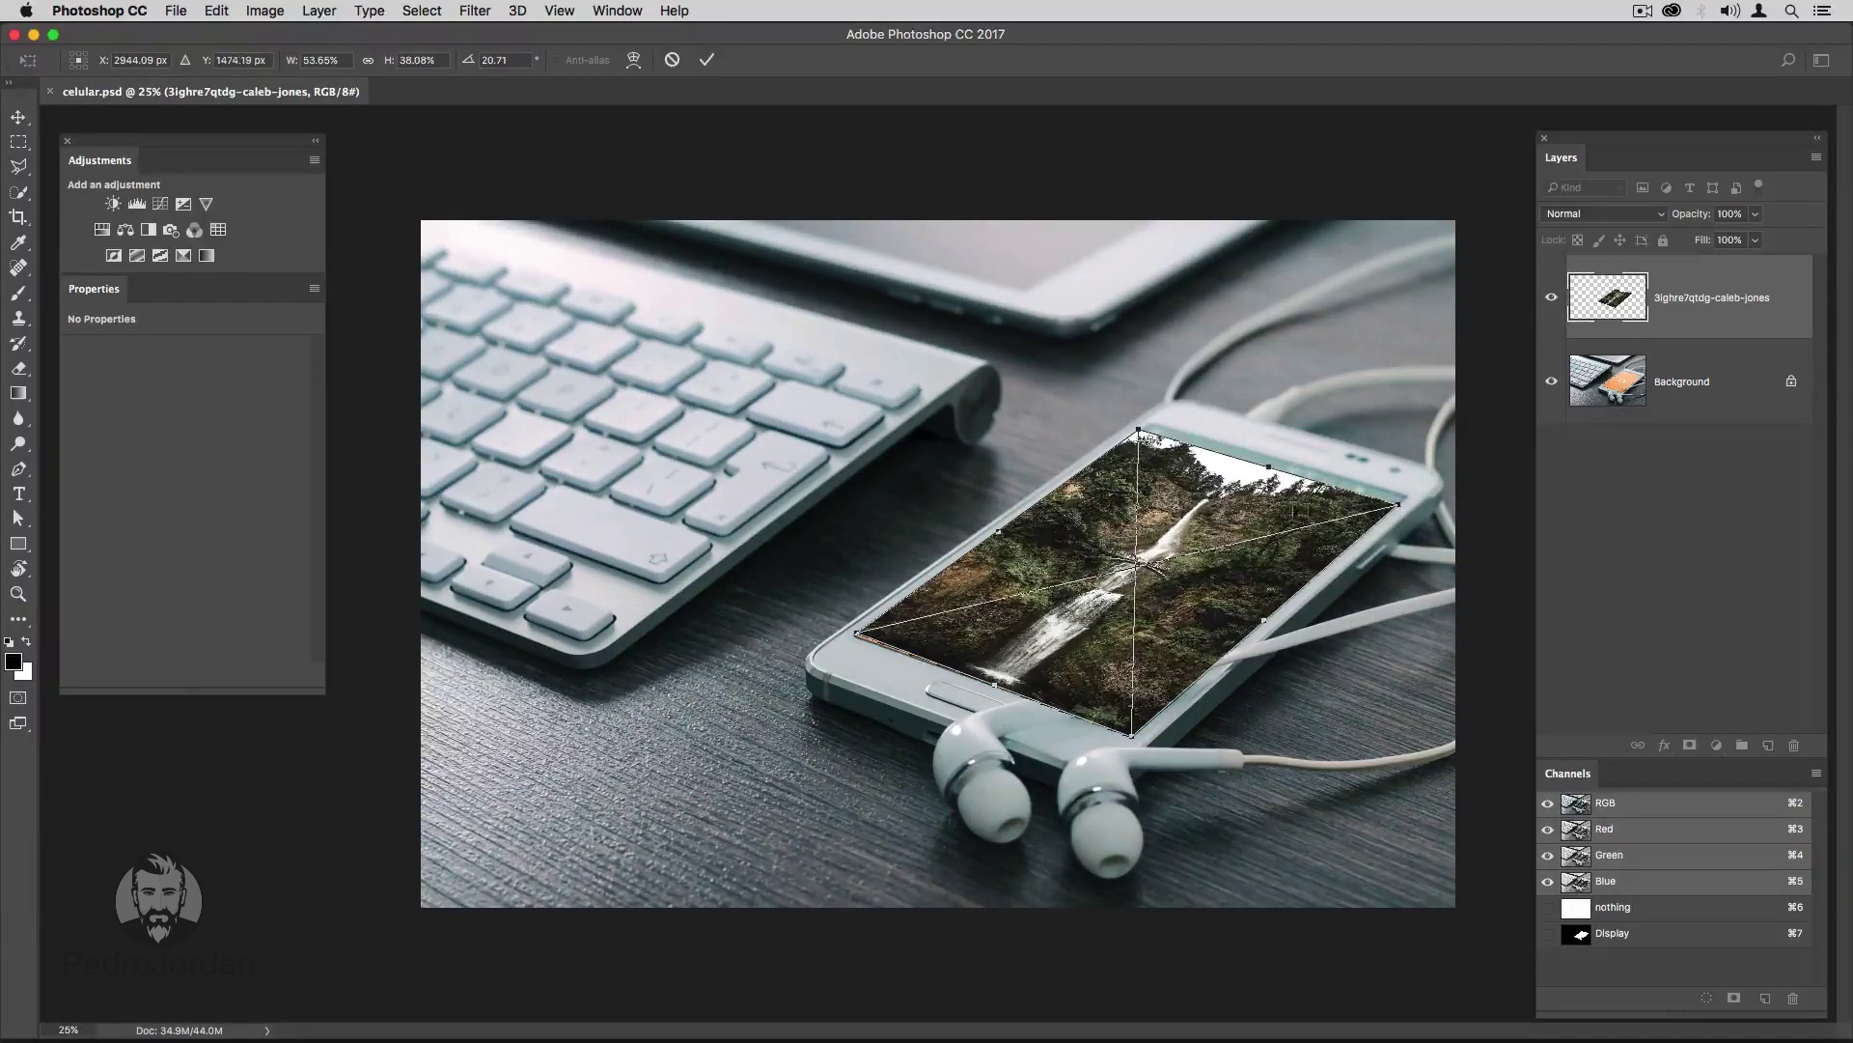
{"action": "left_click_drag", "start_coordinate": [857, 634], "coordinate": [619, 614]}
{"action": "scroll", "coordinate": [854, 639], "scroll_direction": "up", "scroll_amount": 5}
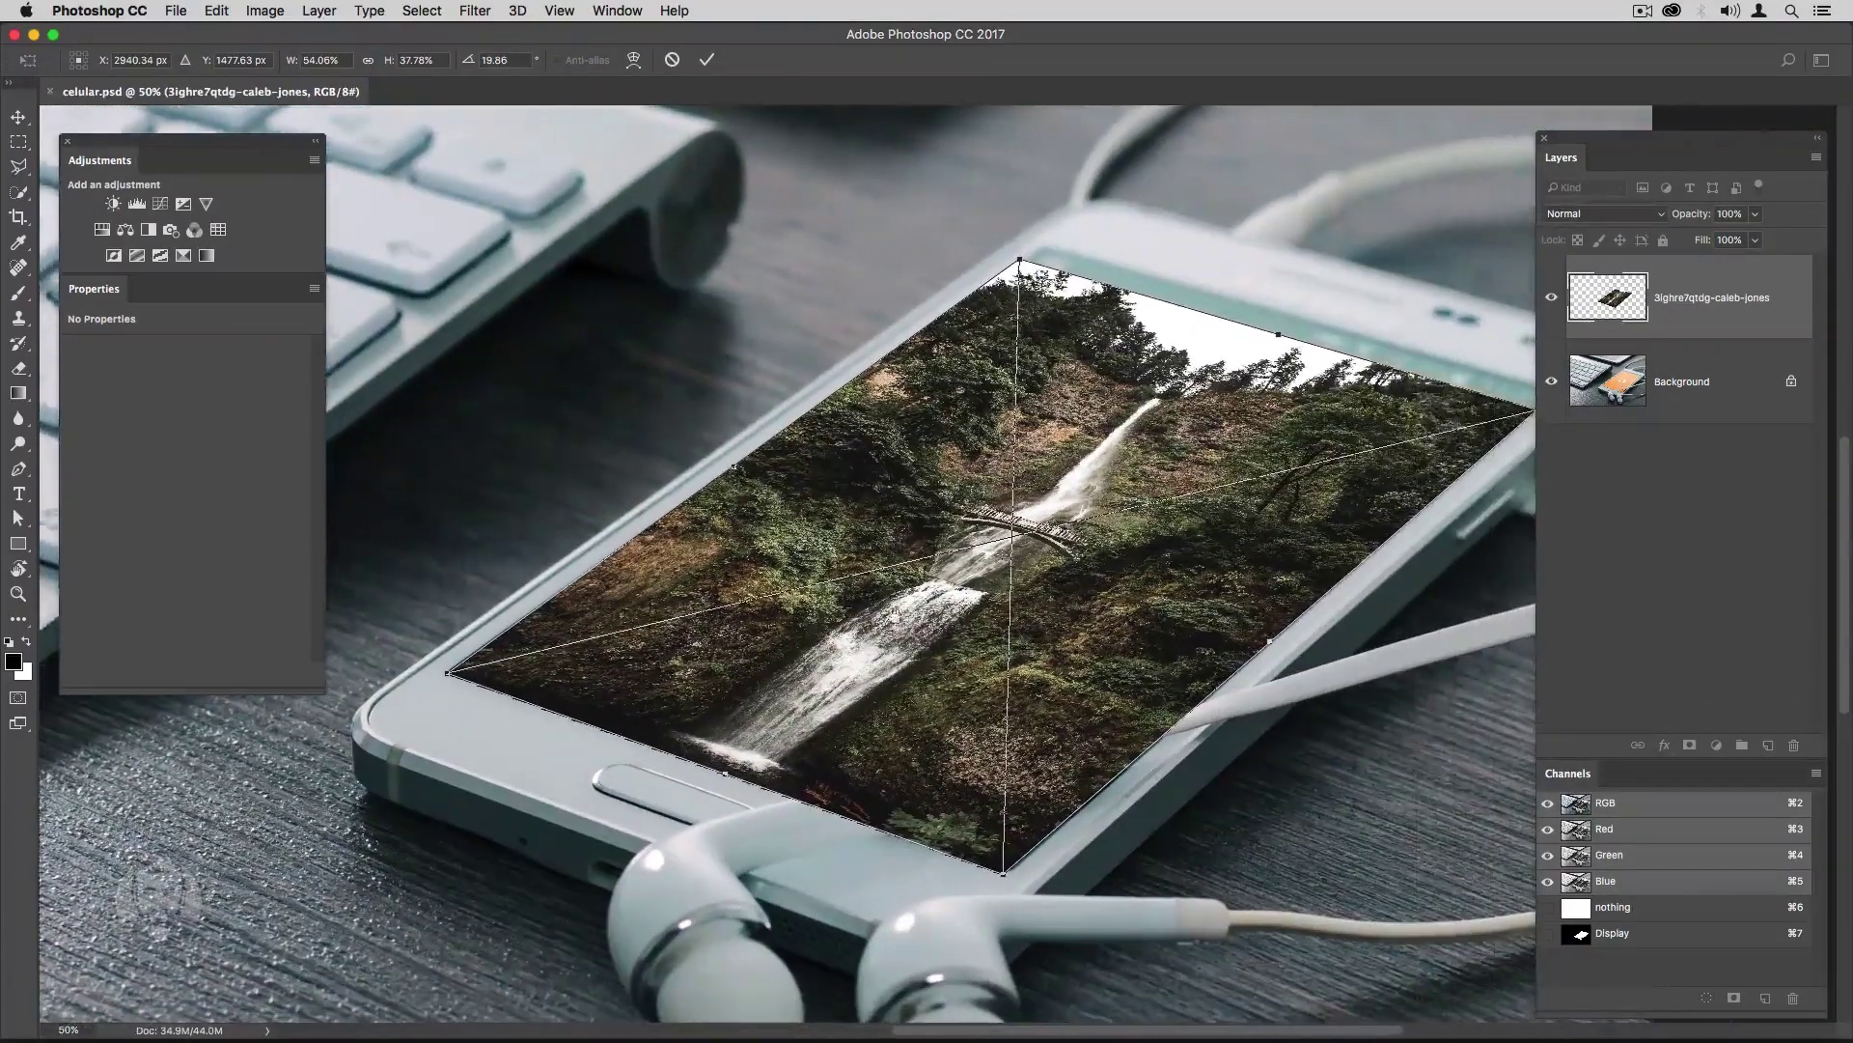
{"action": "left_click", "coordinate": [705, 61]}
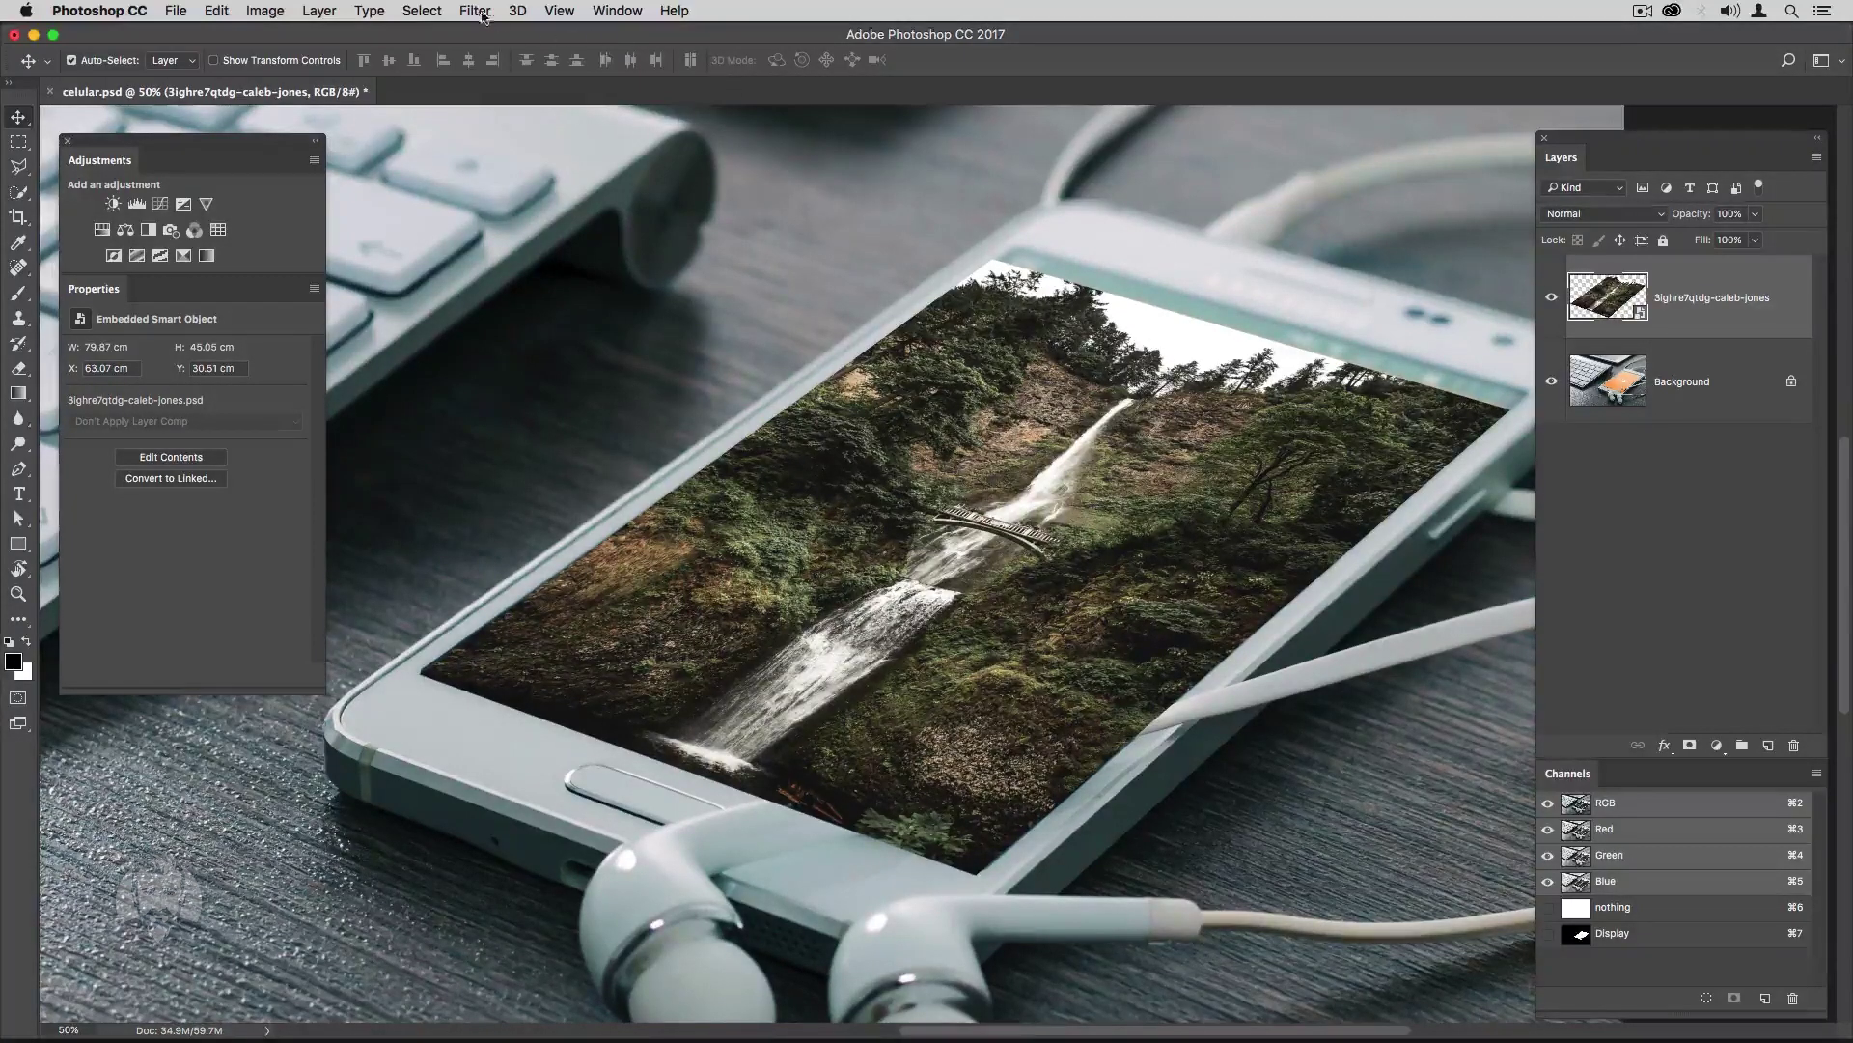
Load the Display channel as a selection and turn it into the waterfall layer's mask.
{"action": "left_click", "coordinate": [425, 12]}
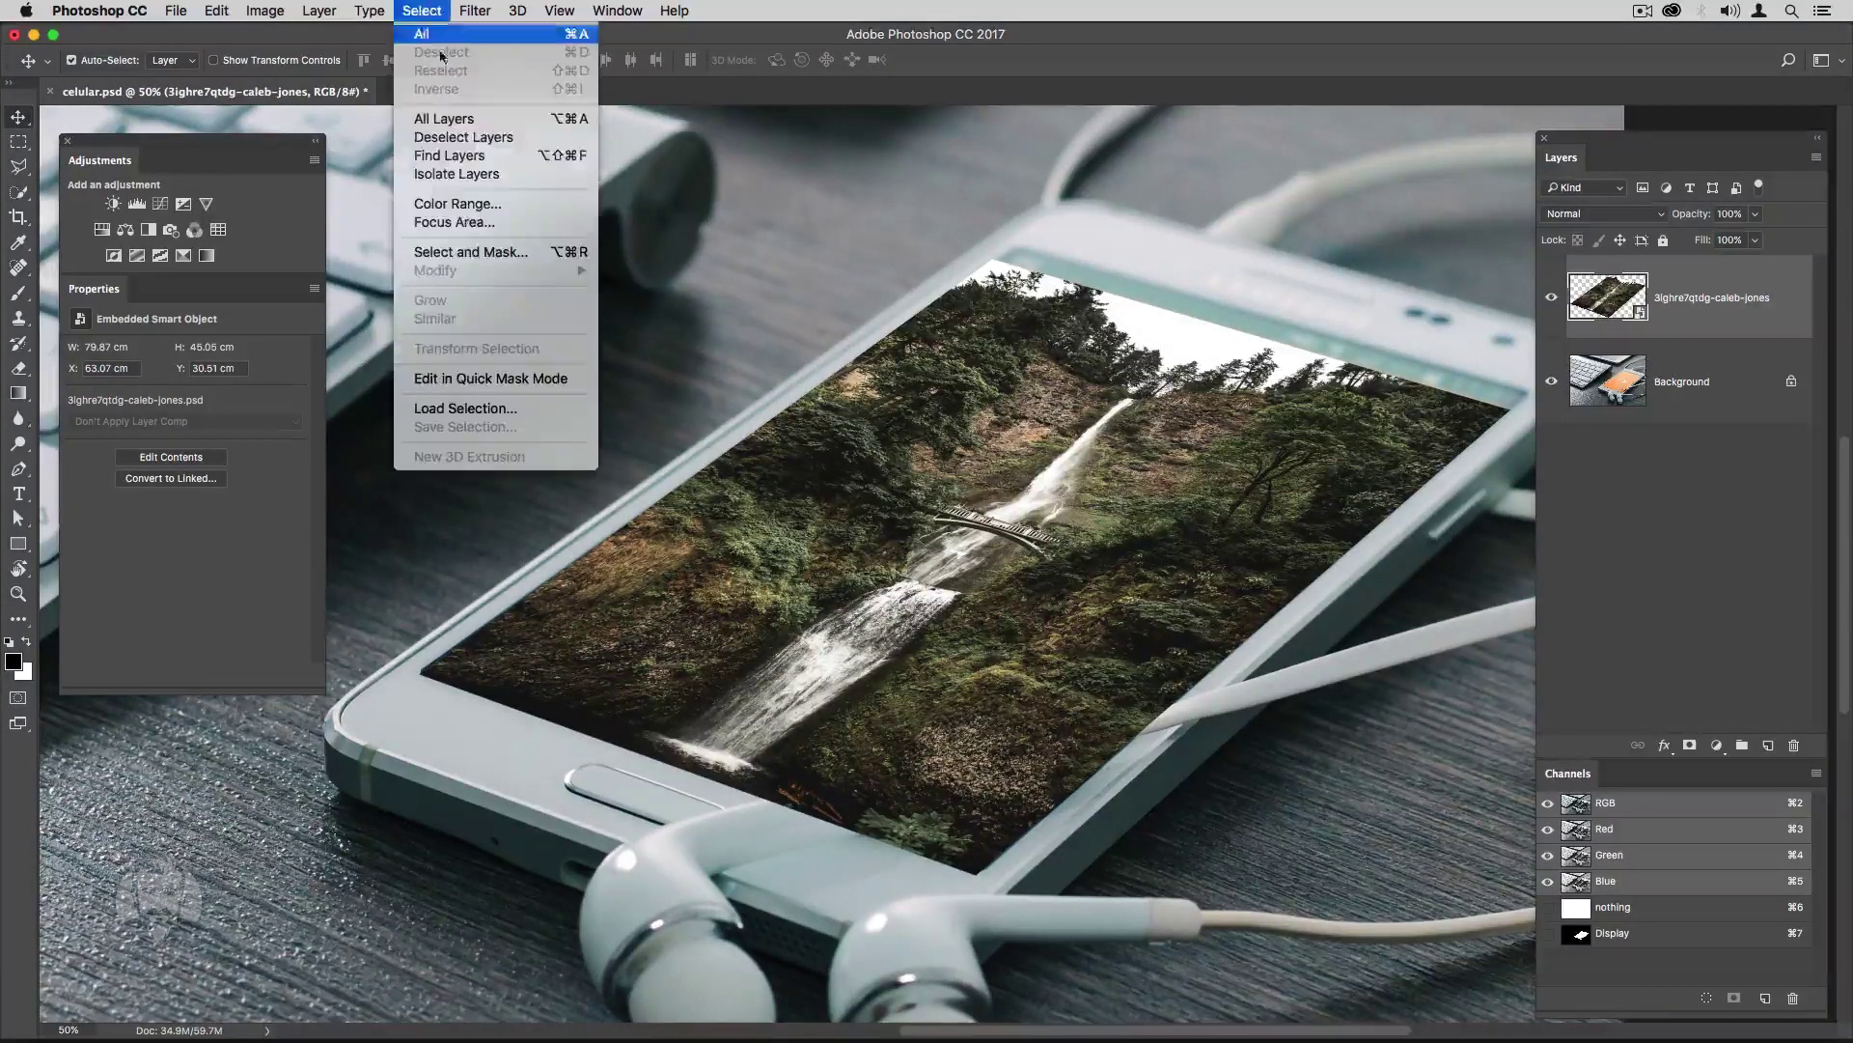
{"action": "left_click", "coordinate": [477, 412]}
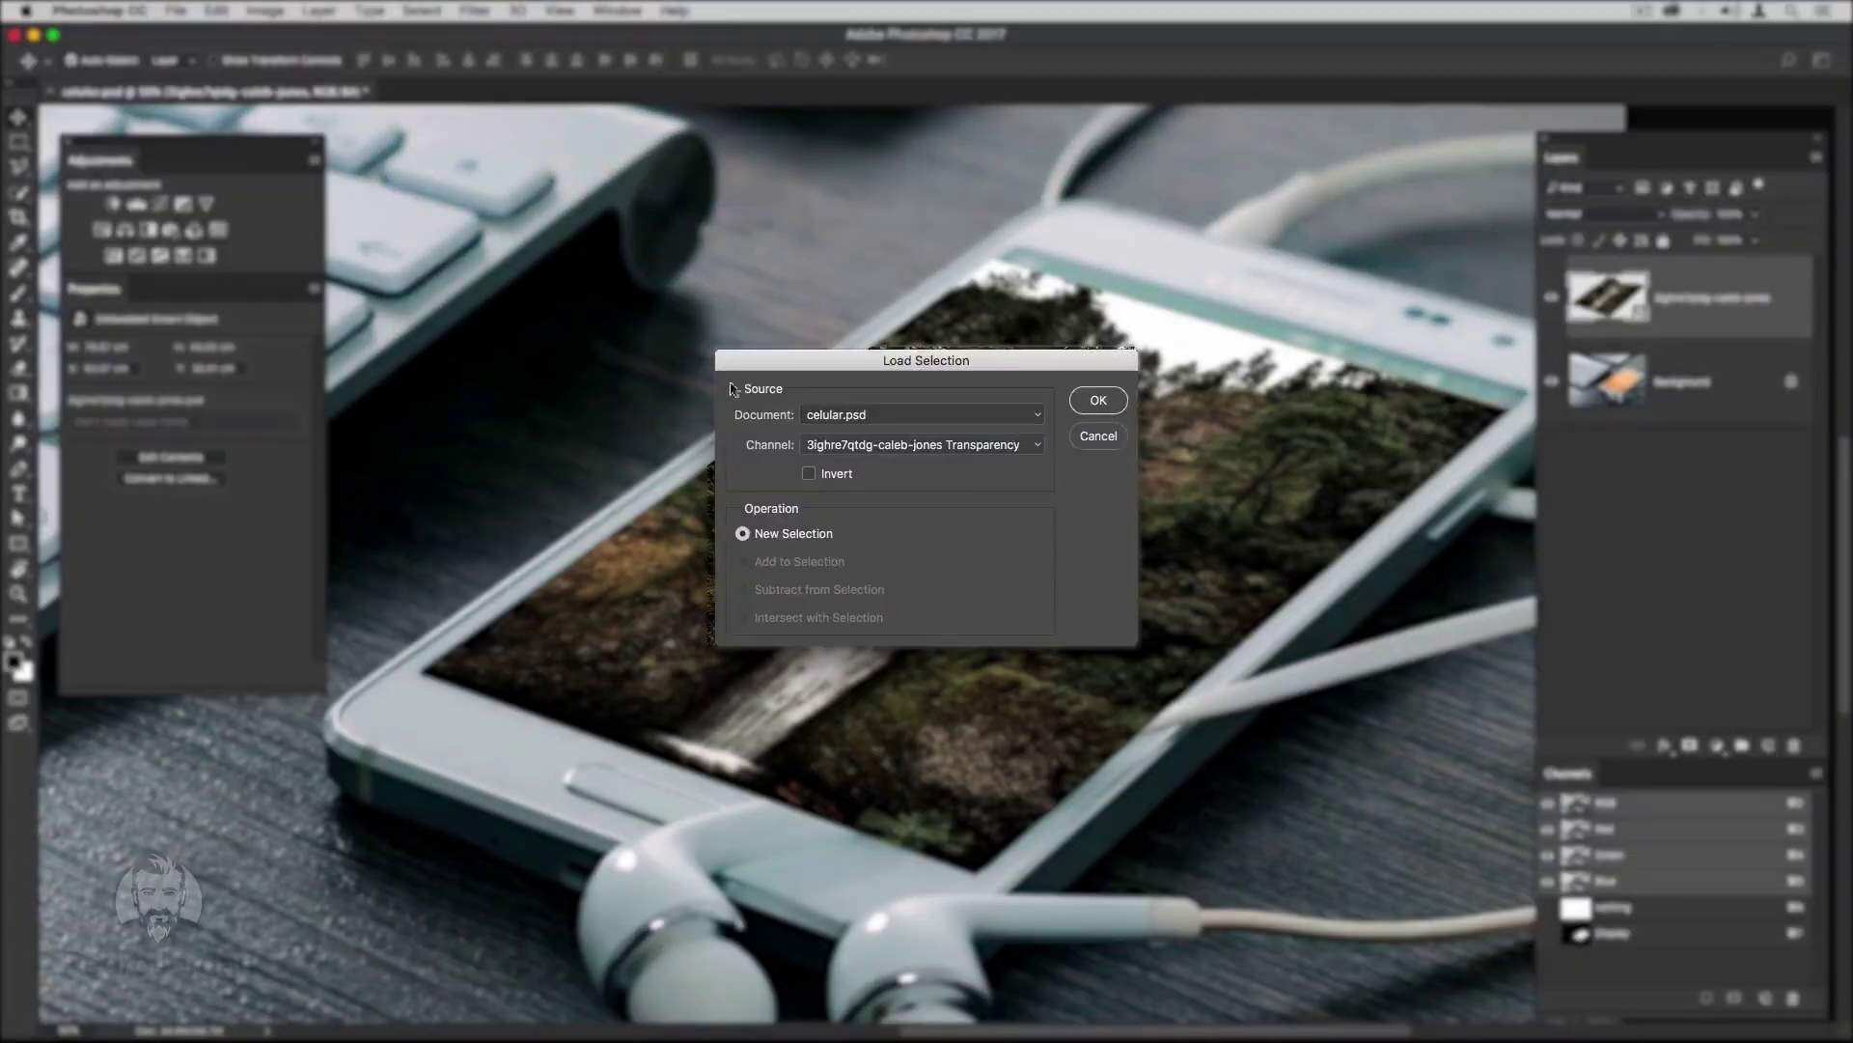
{"action": "left_click", "coordinate": [829, 450]}
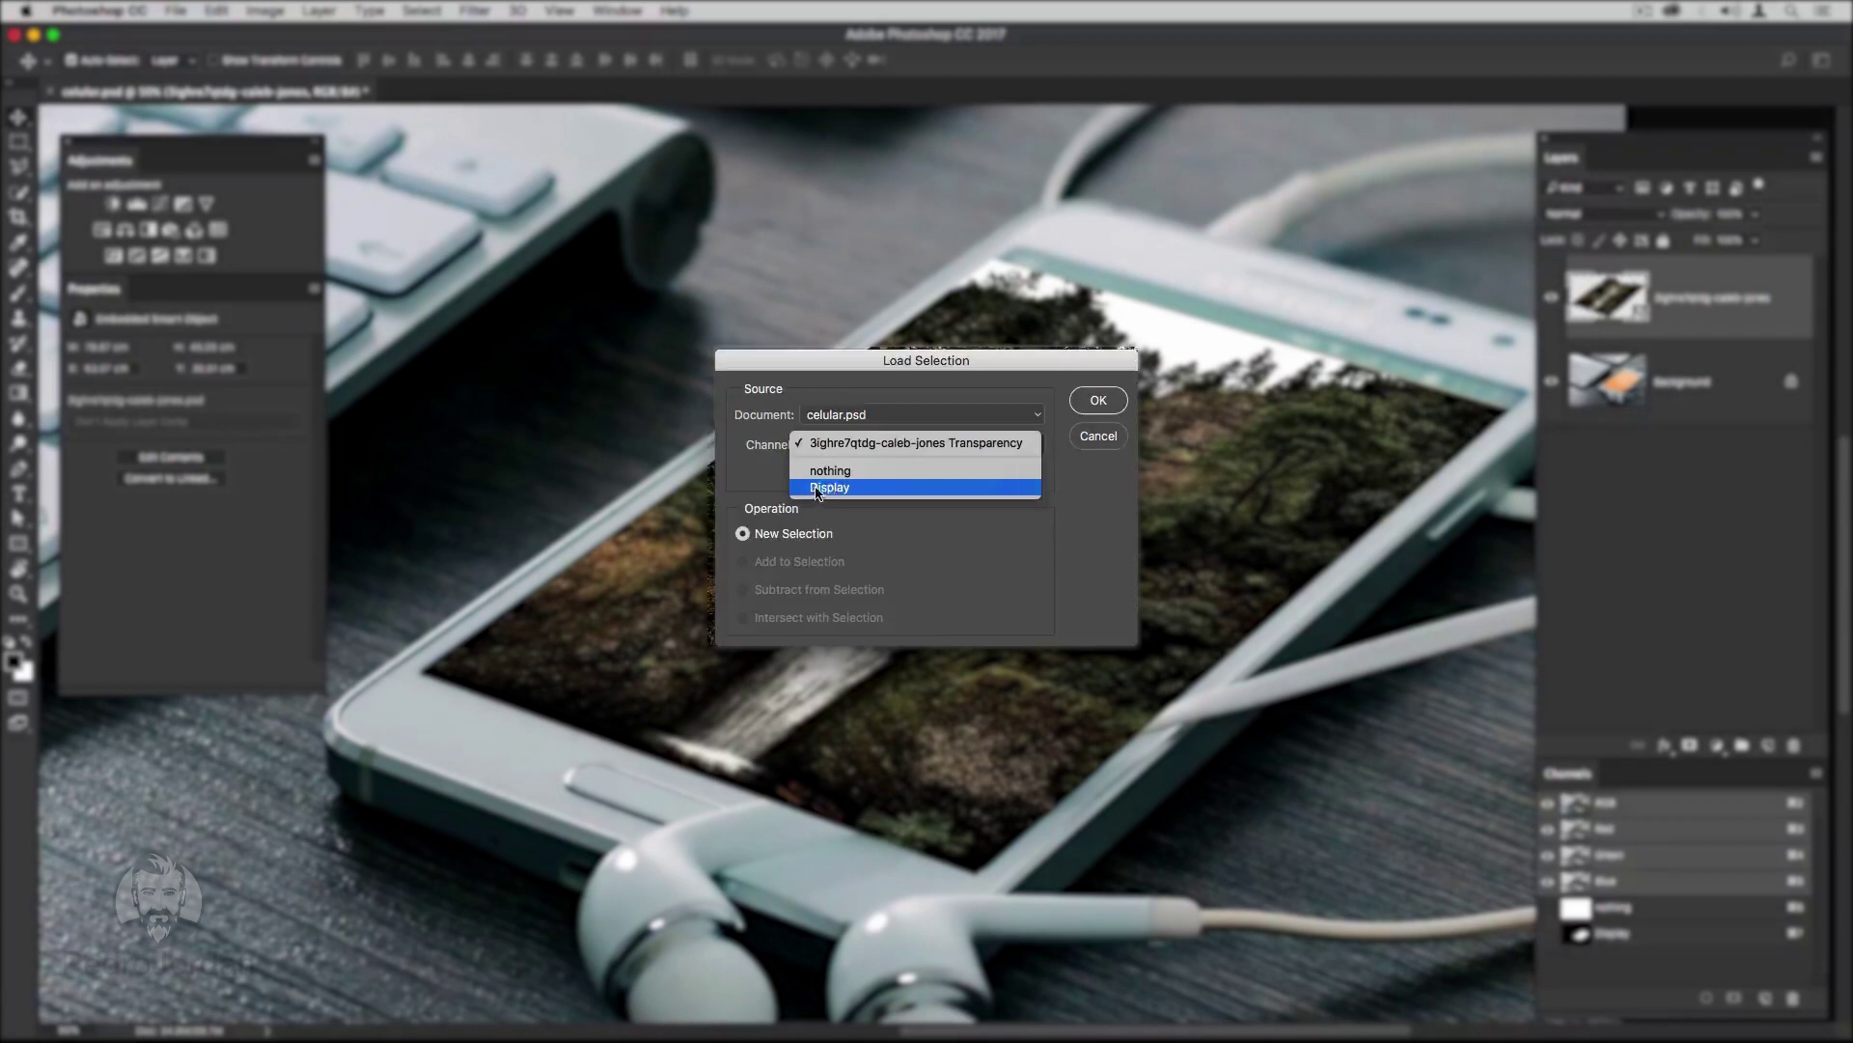
{"action": "left_click", "coordinate": [853, 488]}
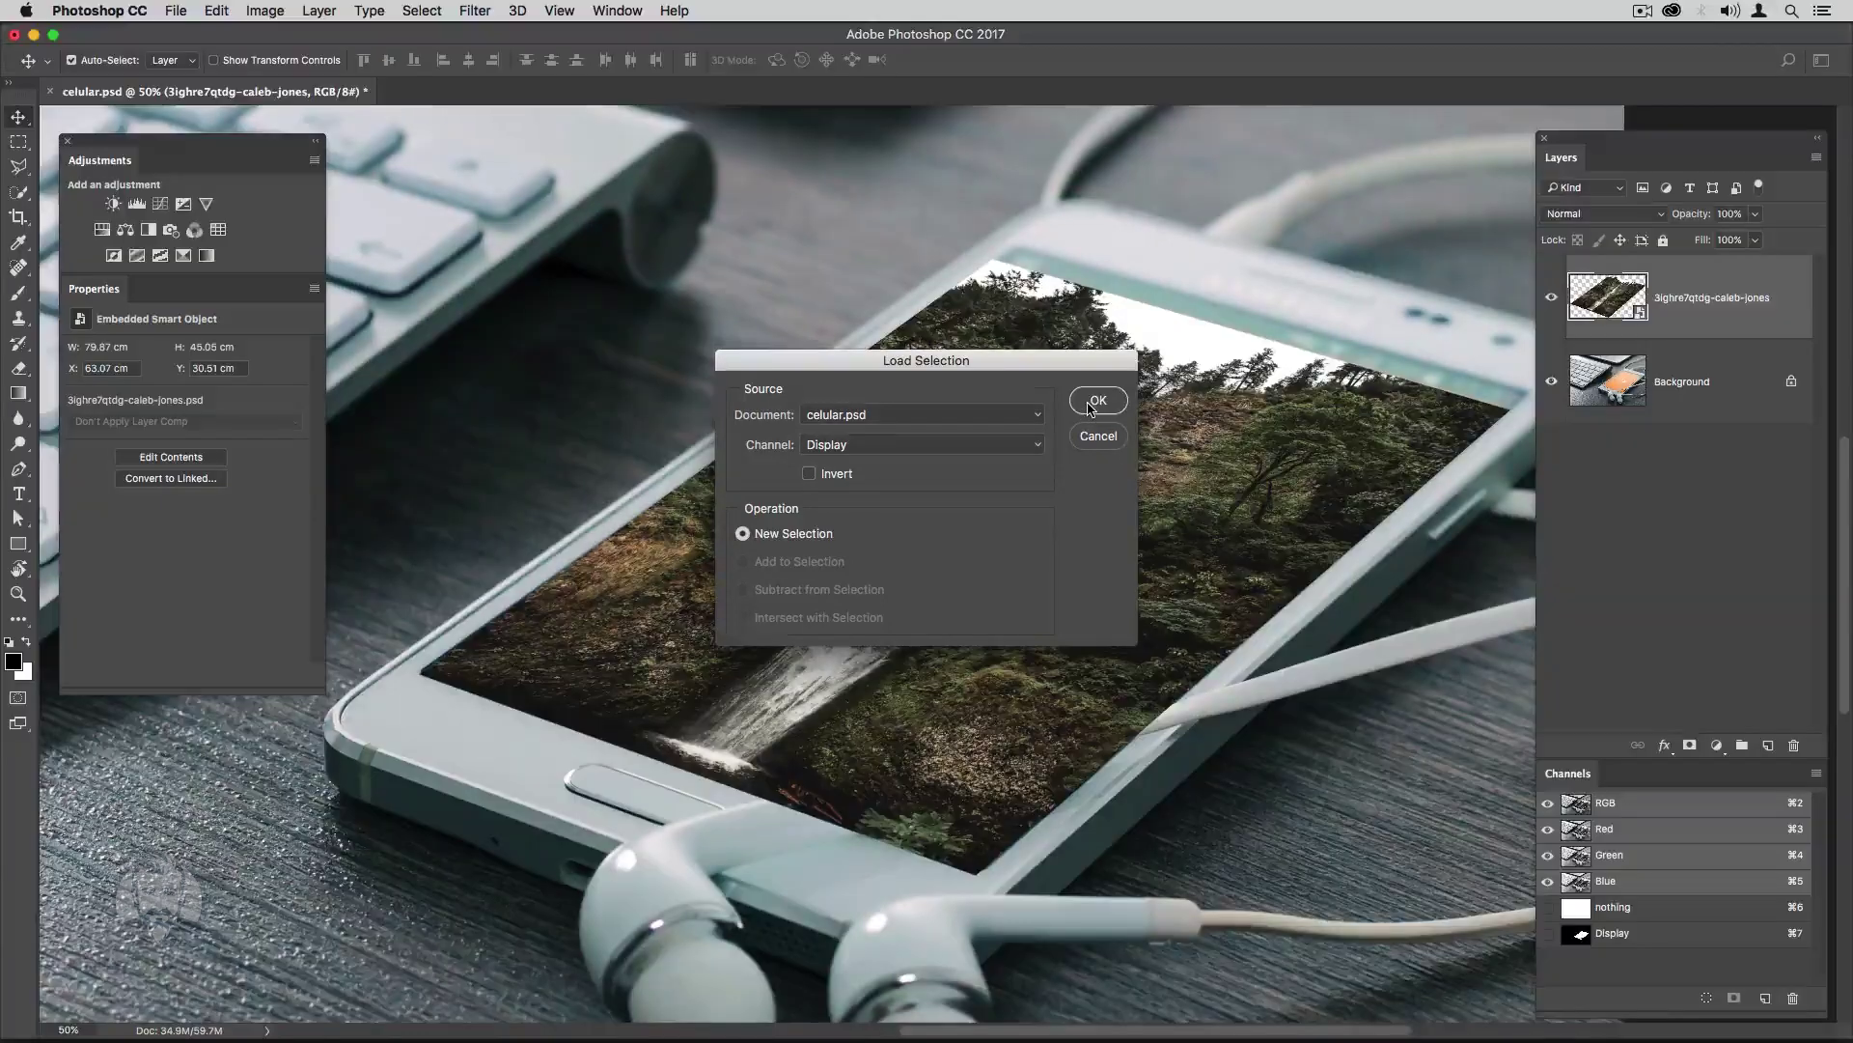
{"action": "left_click", "coordinate": [1091, 403]}
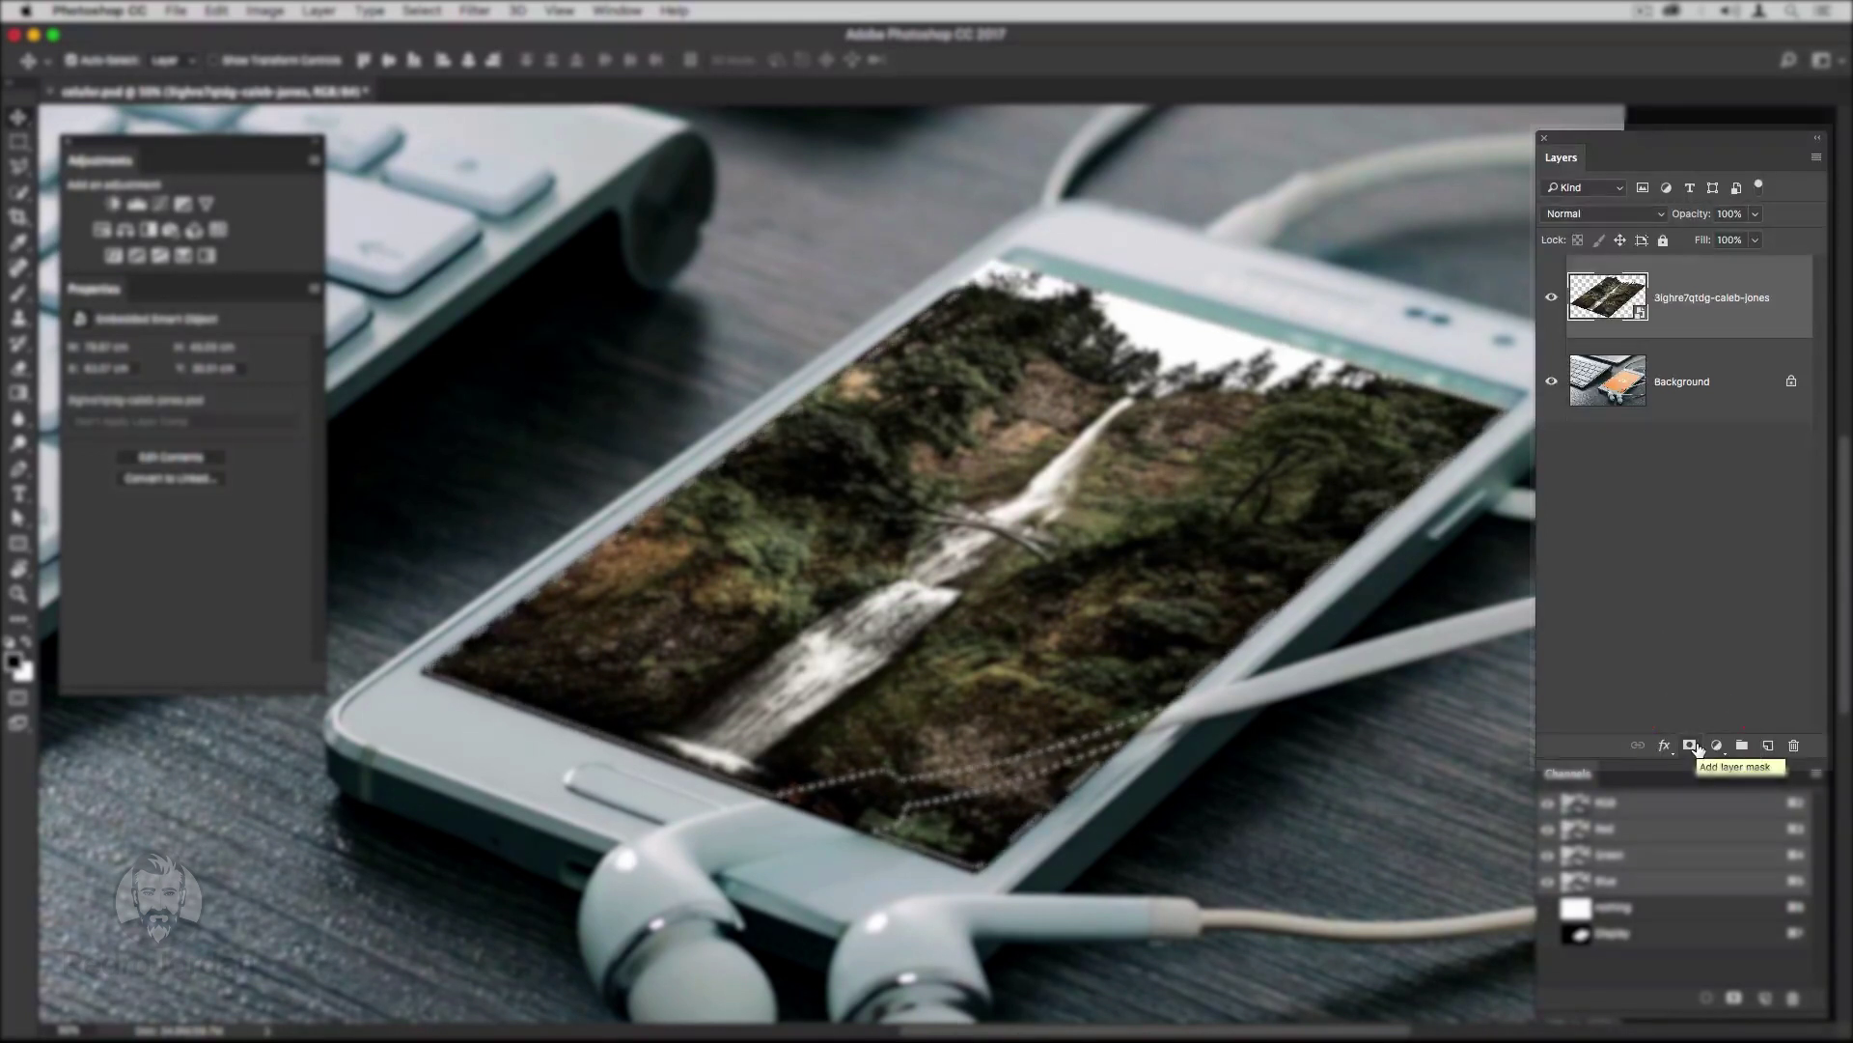
{"action": "left_click", "coordinate": [1690, 745]}
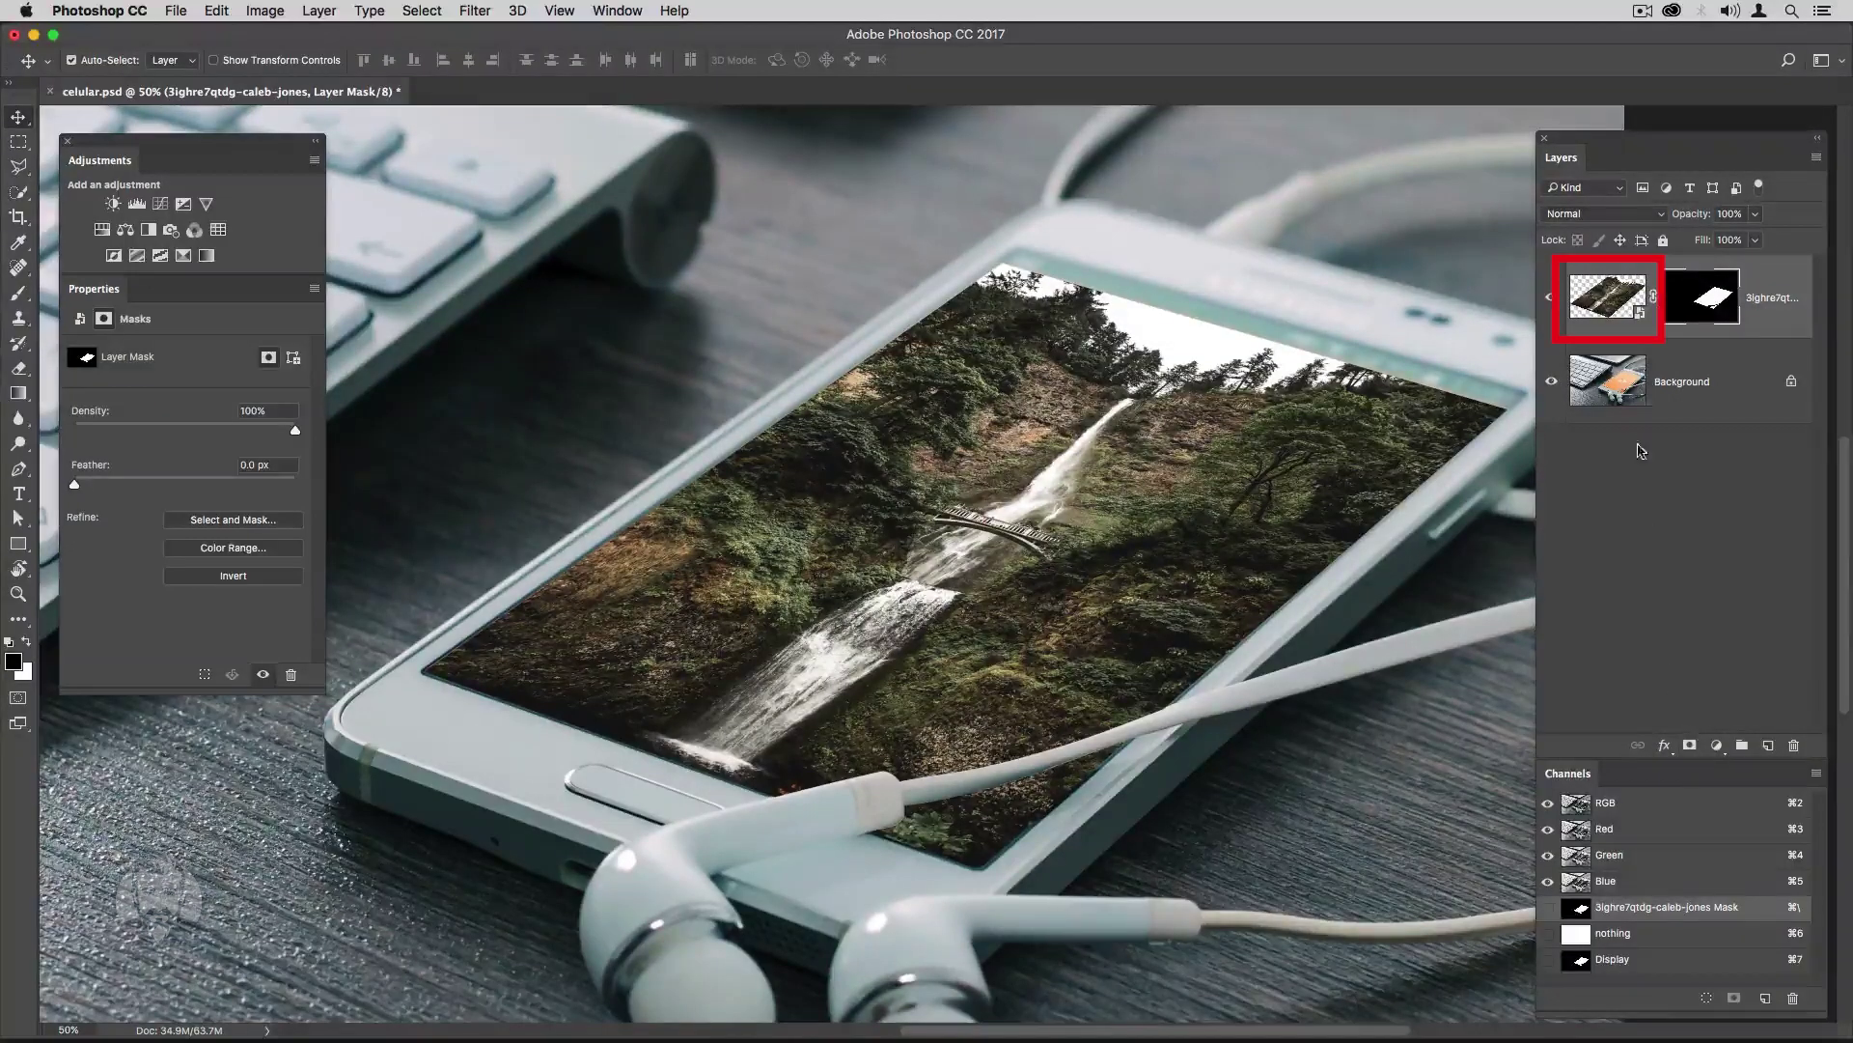
{"action": "left_click", "coordinate": [1598, 308]}
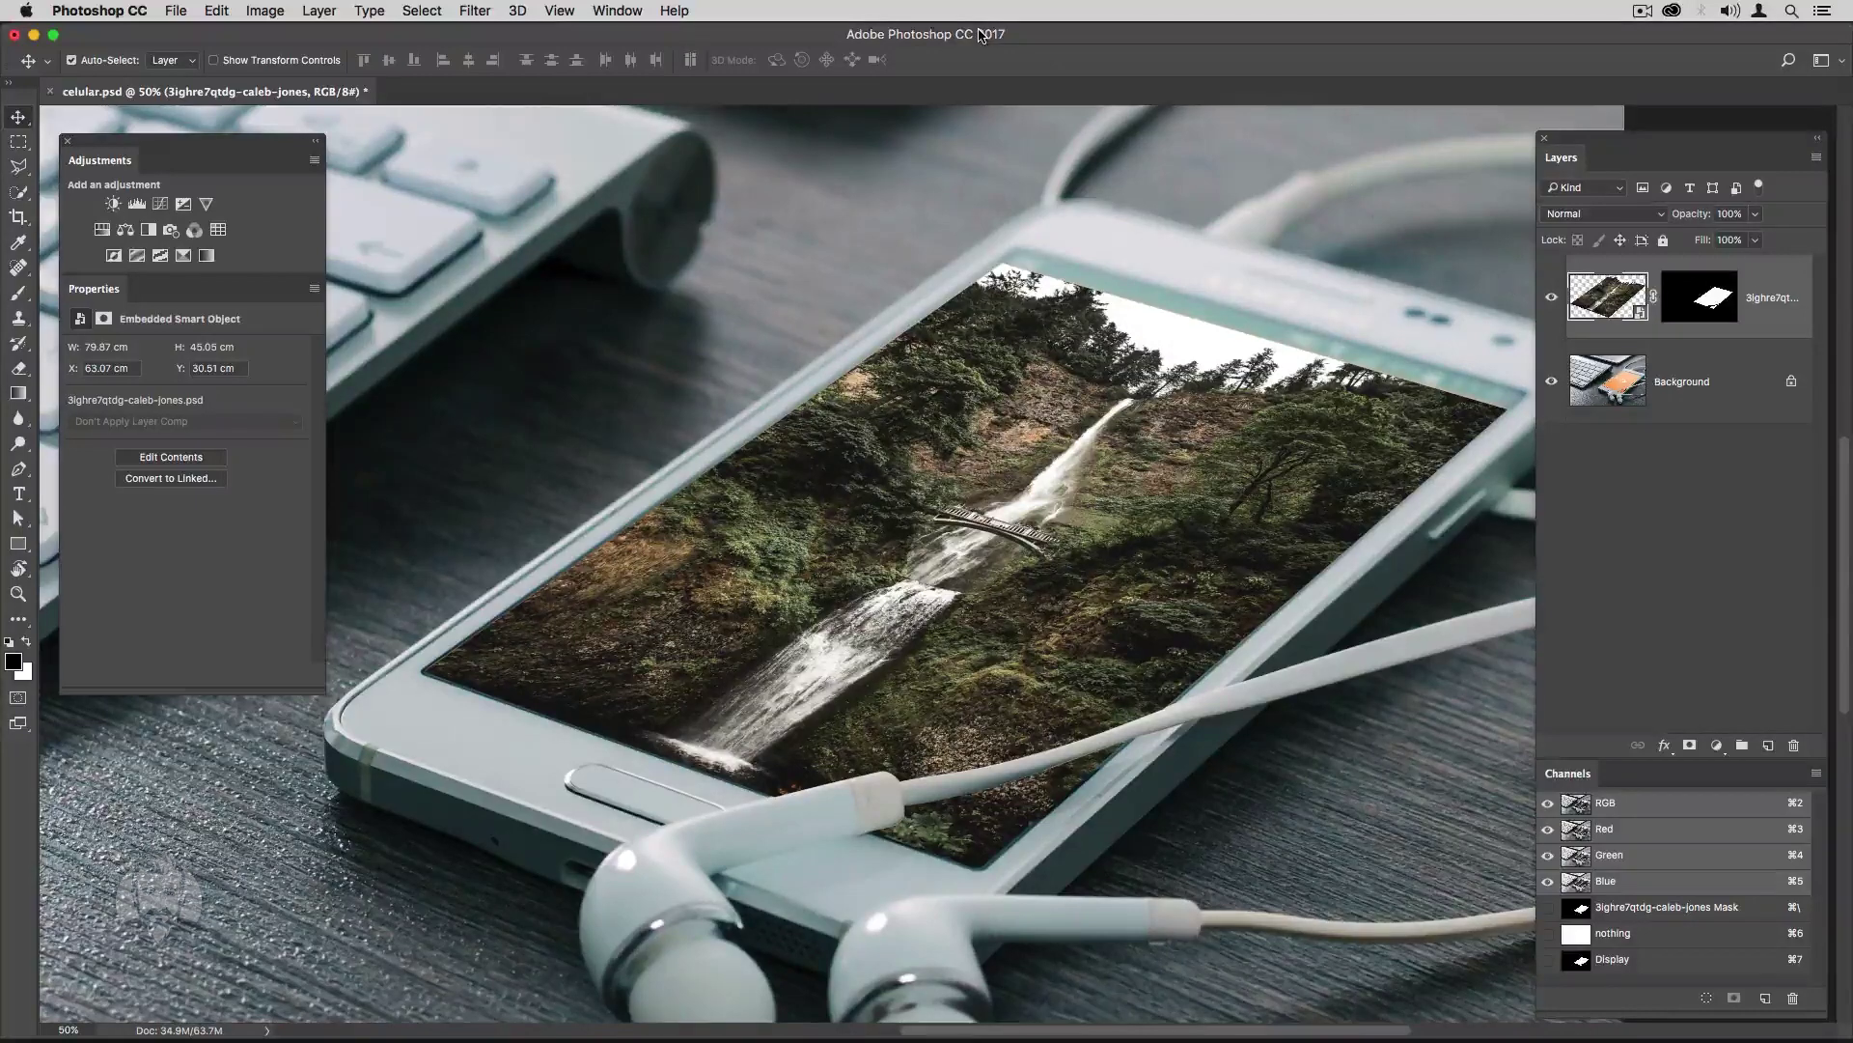
Start a Field Blur with pins at the screen's top-left and top-right corners.
{"action": "left_click", "coordinate": [473, 10]}
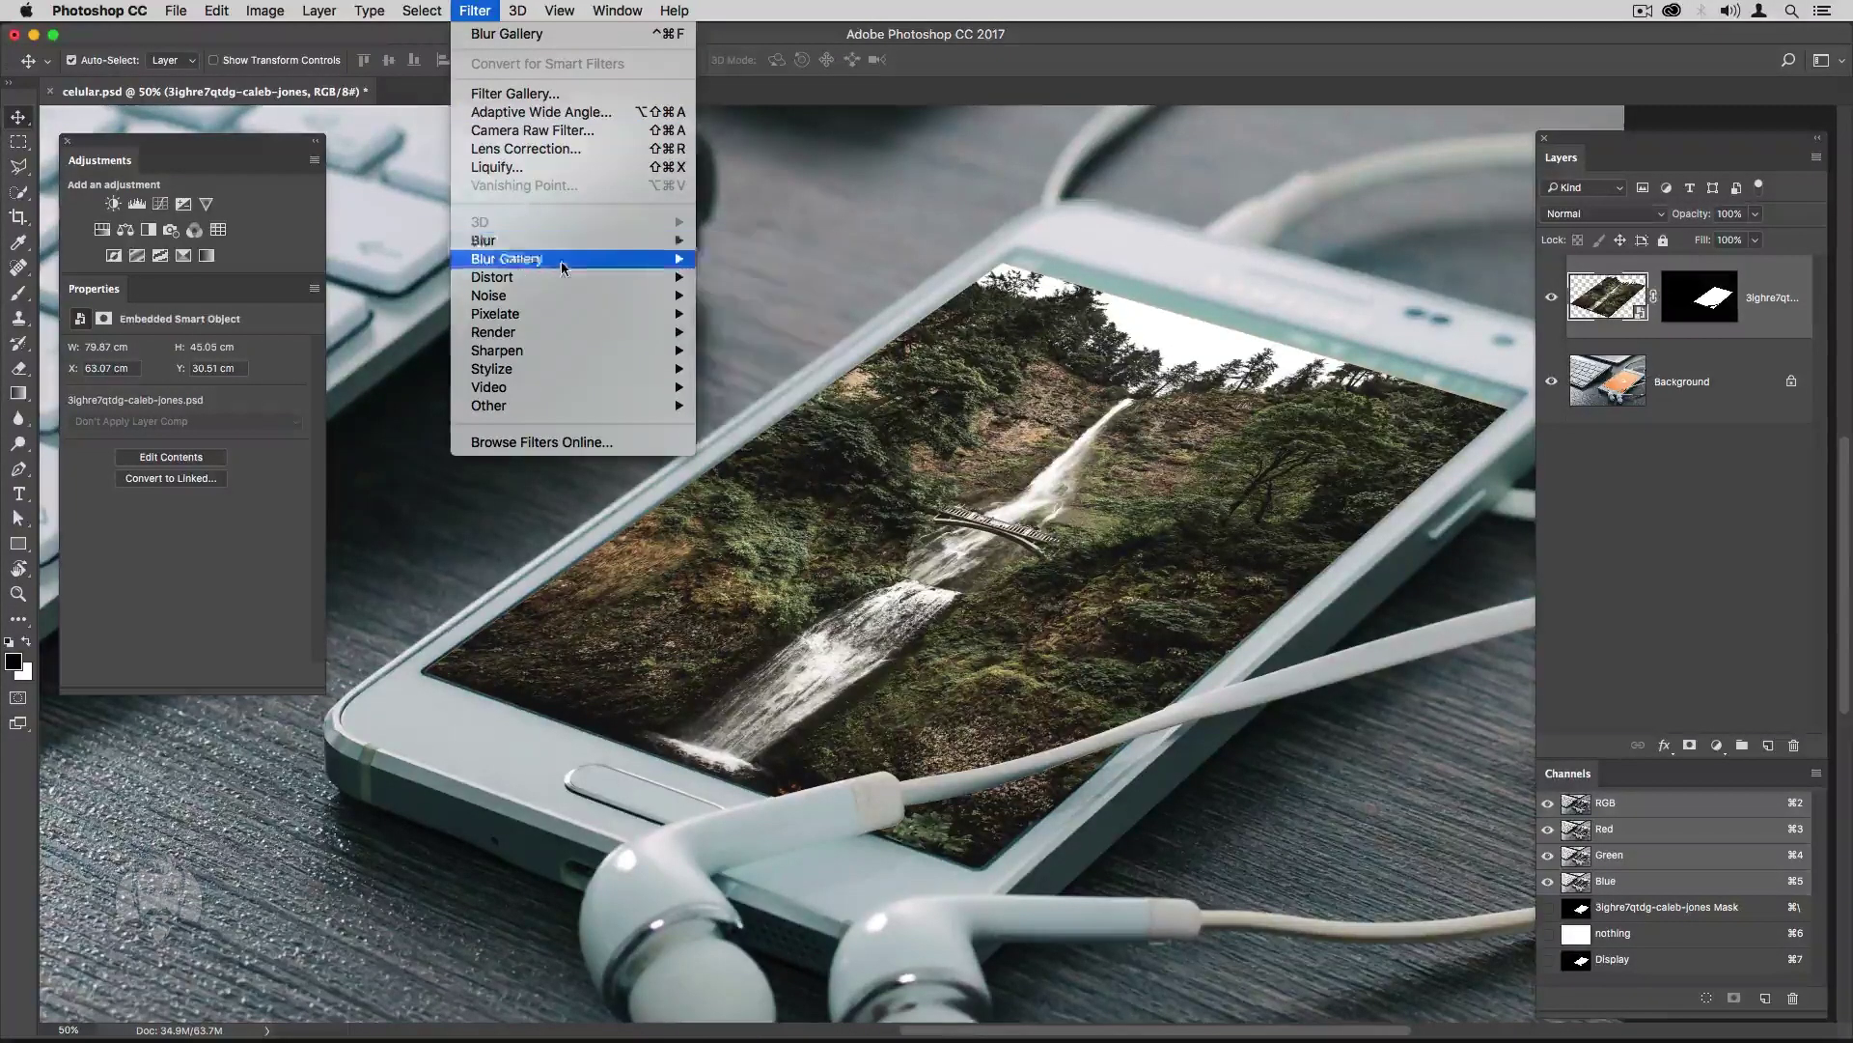
{"action": "mouse_move", "coordinate": [506, 257]}
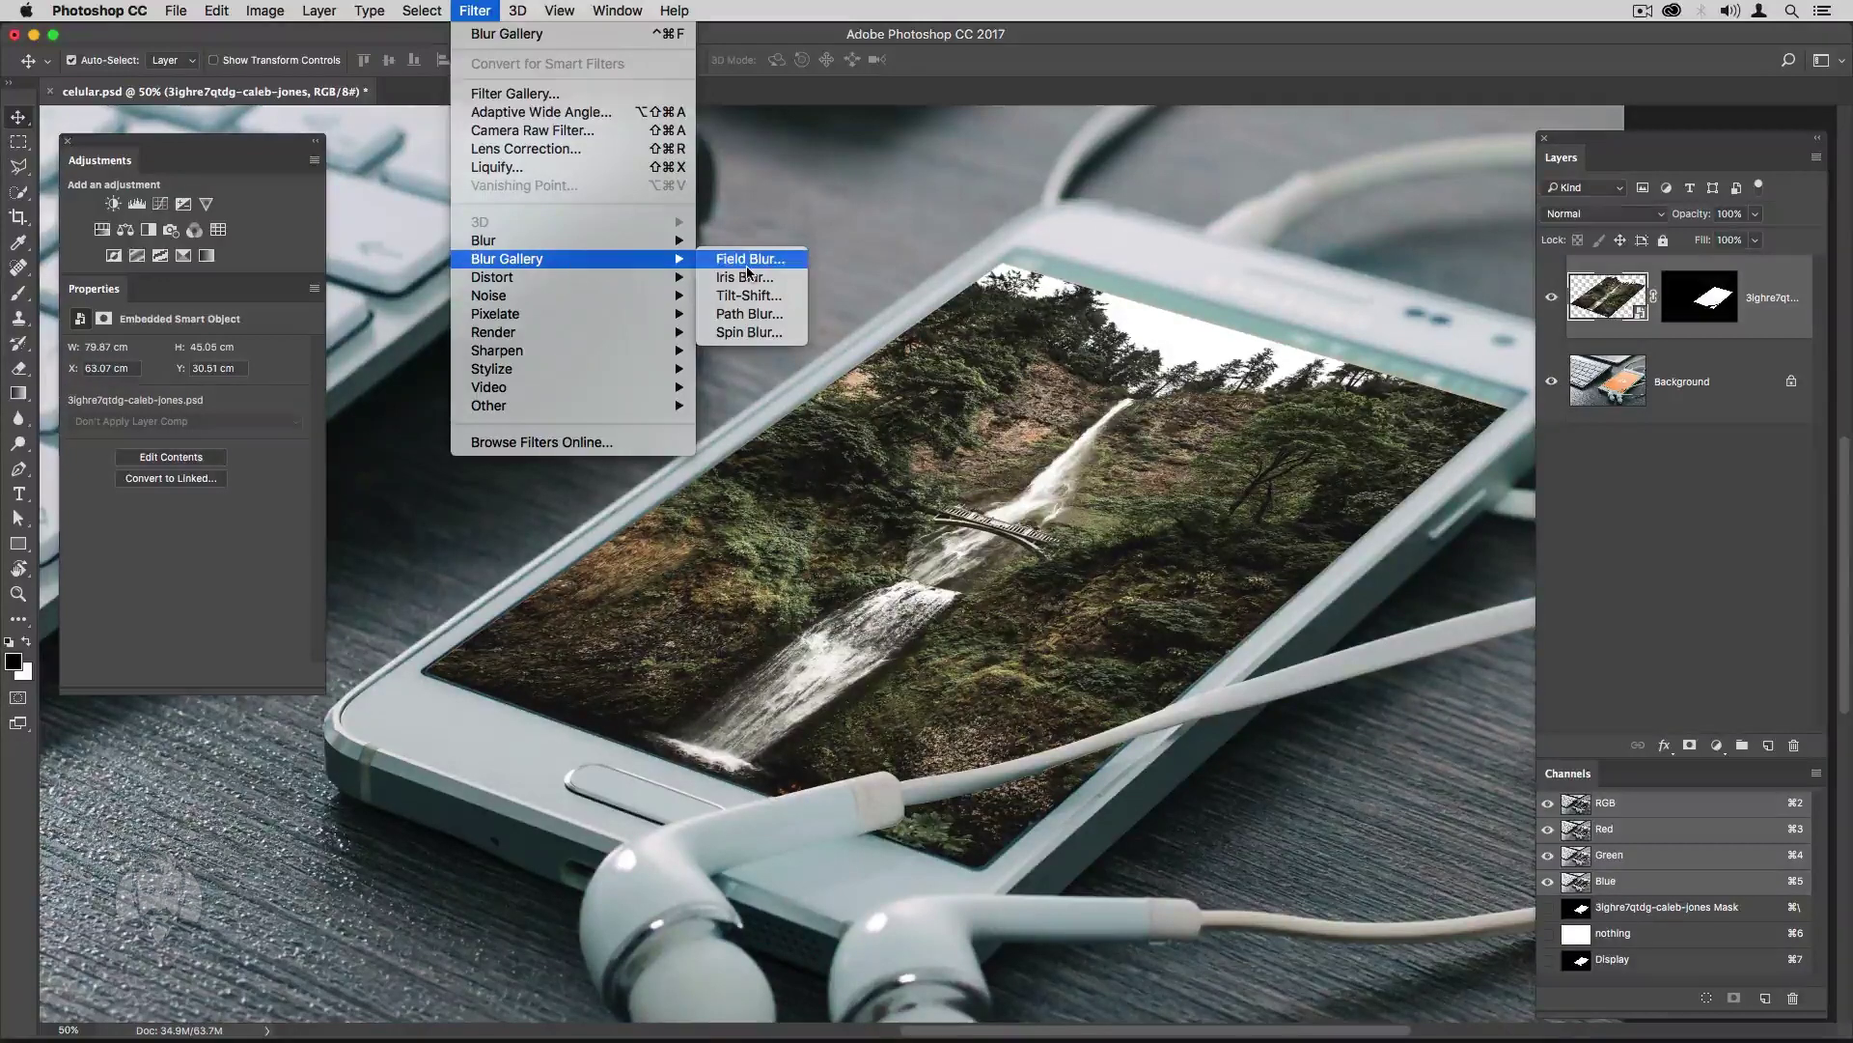
{"action": "left_click", "coordinate": [749, 265]}
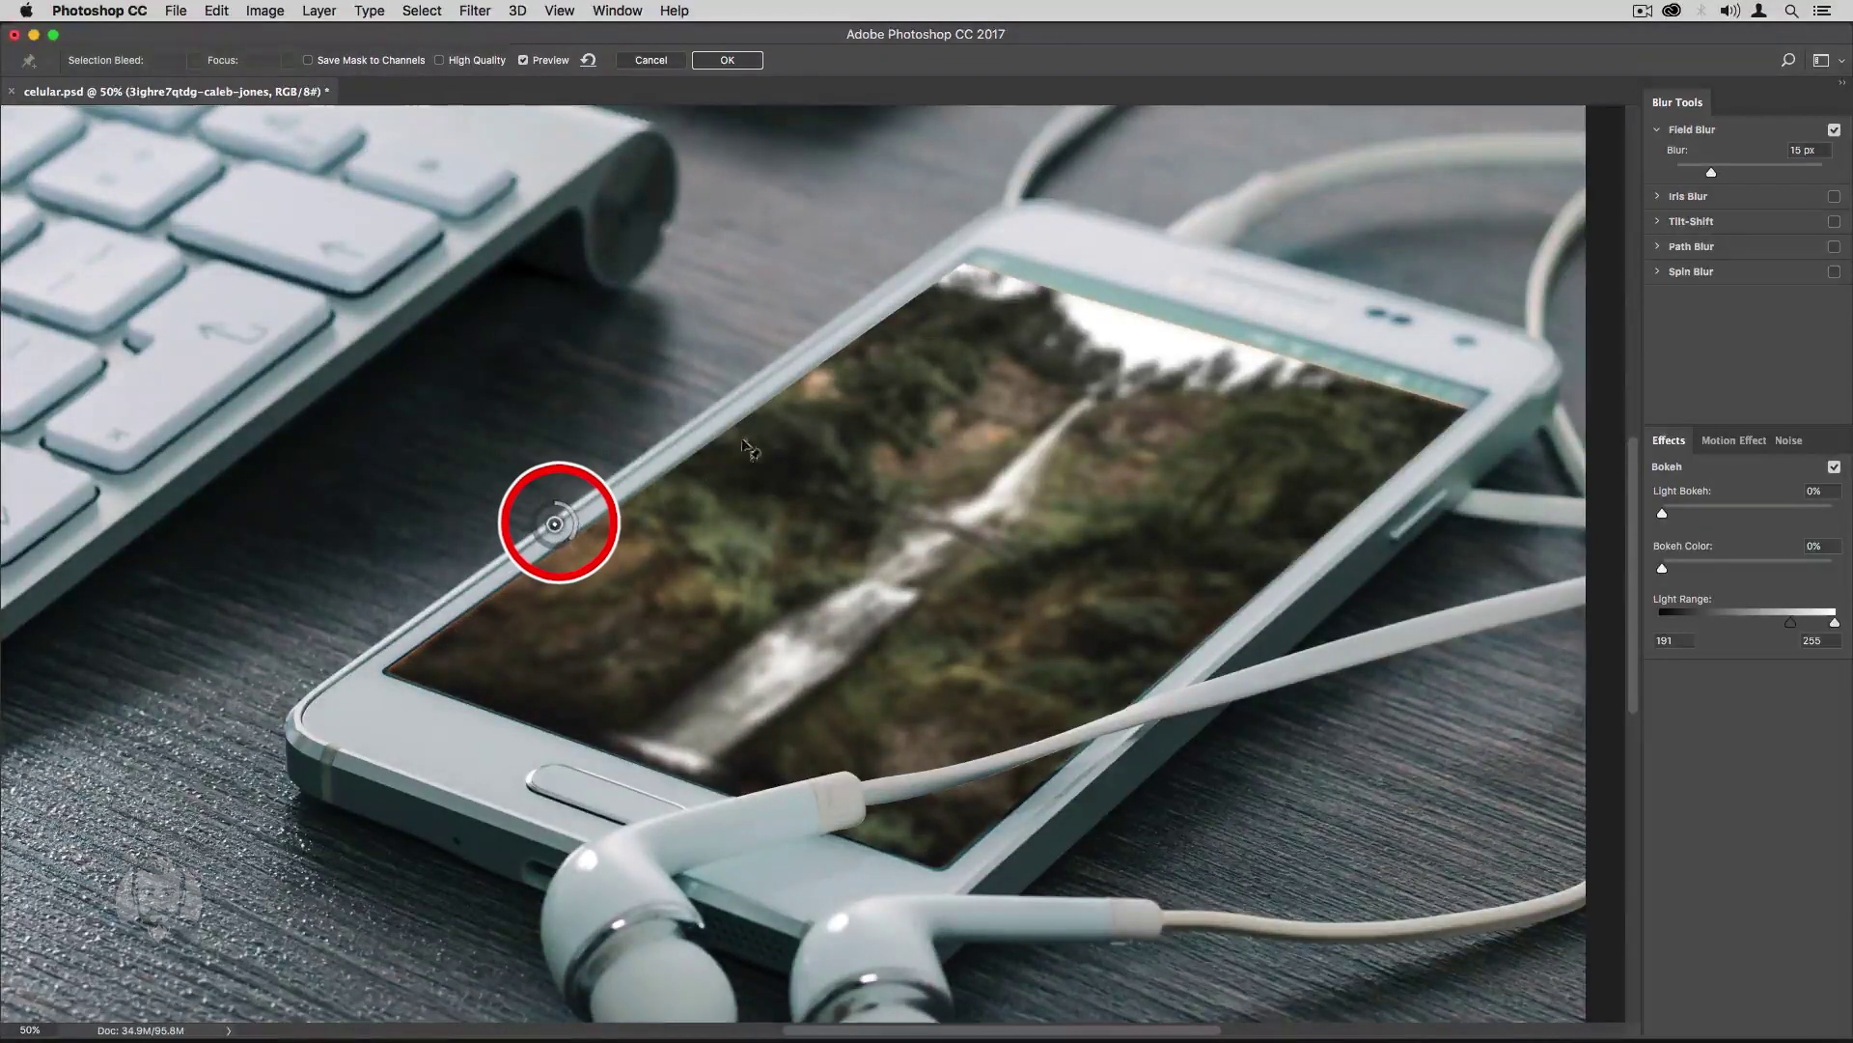
{"action": "left_click_drag", "start_coordinate": [552, 531], "coordinate": [971, 278]}
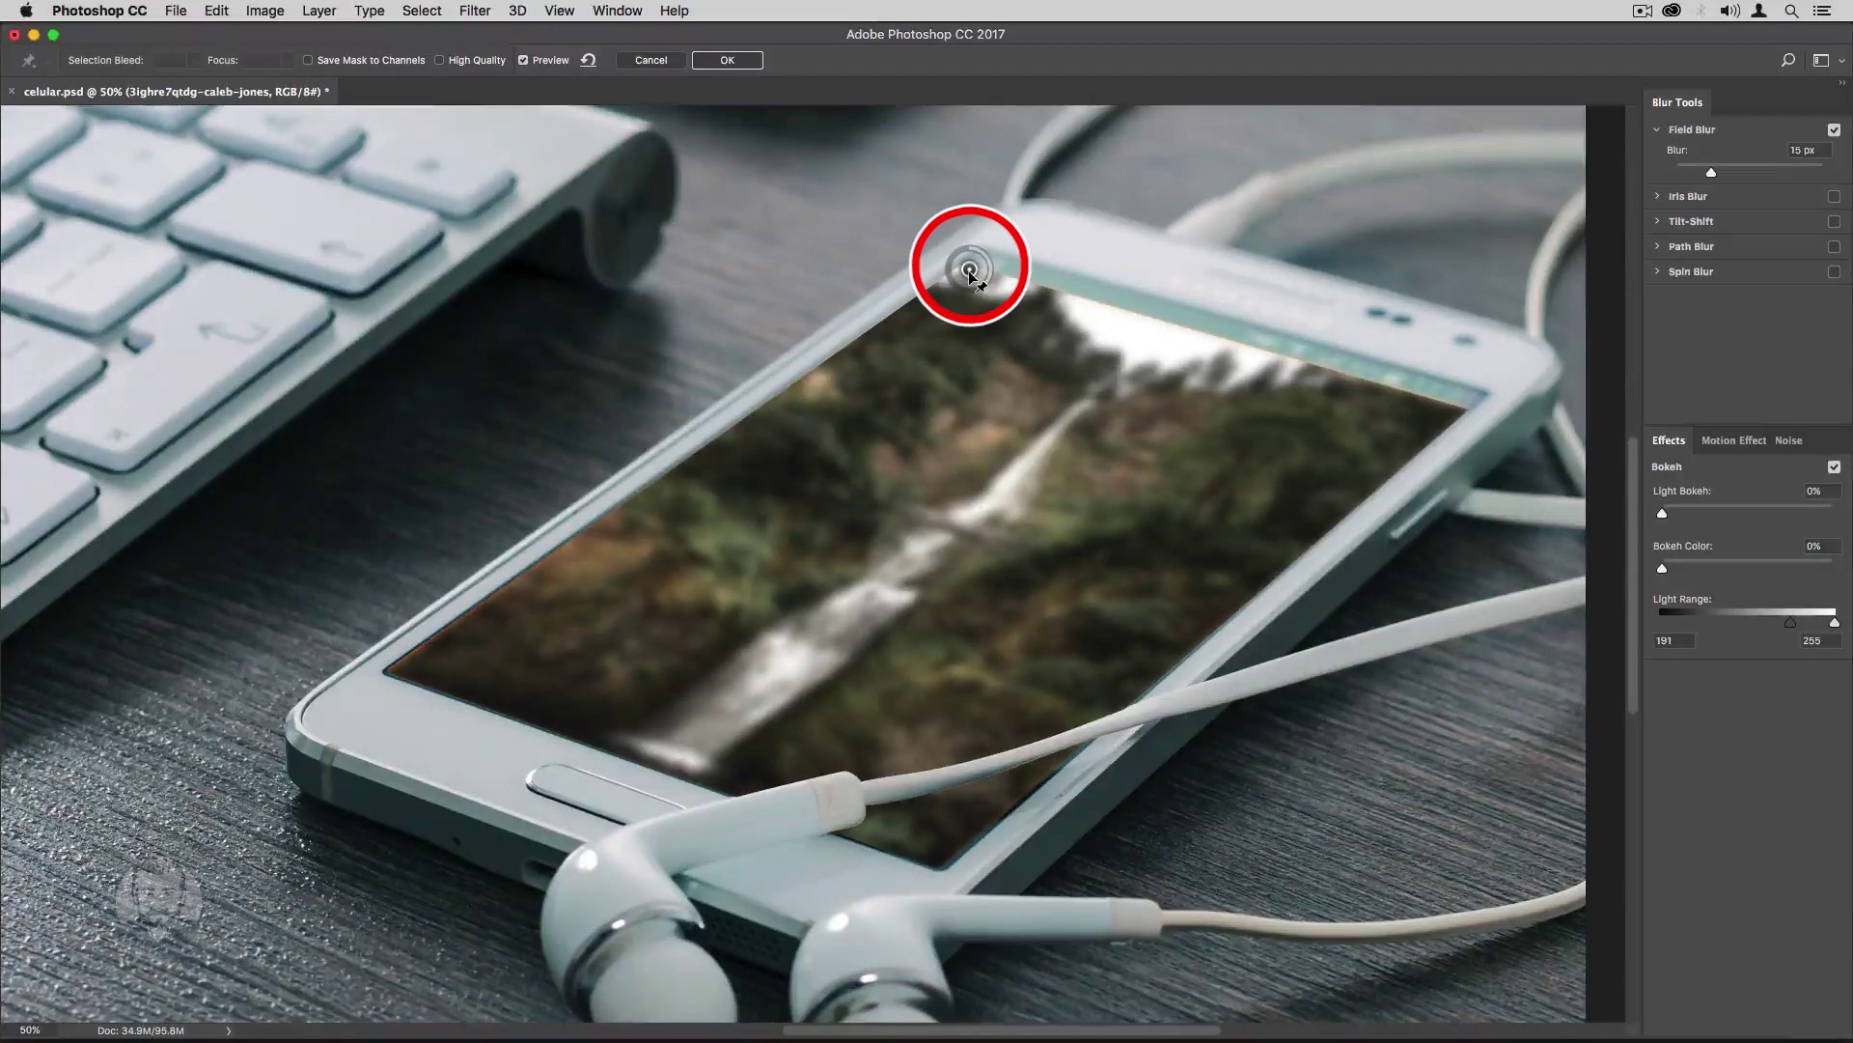
{"action": "left_click_drag", "start_coordinate": [973, 277], "coordinate": [980, 296]}
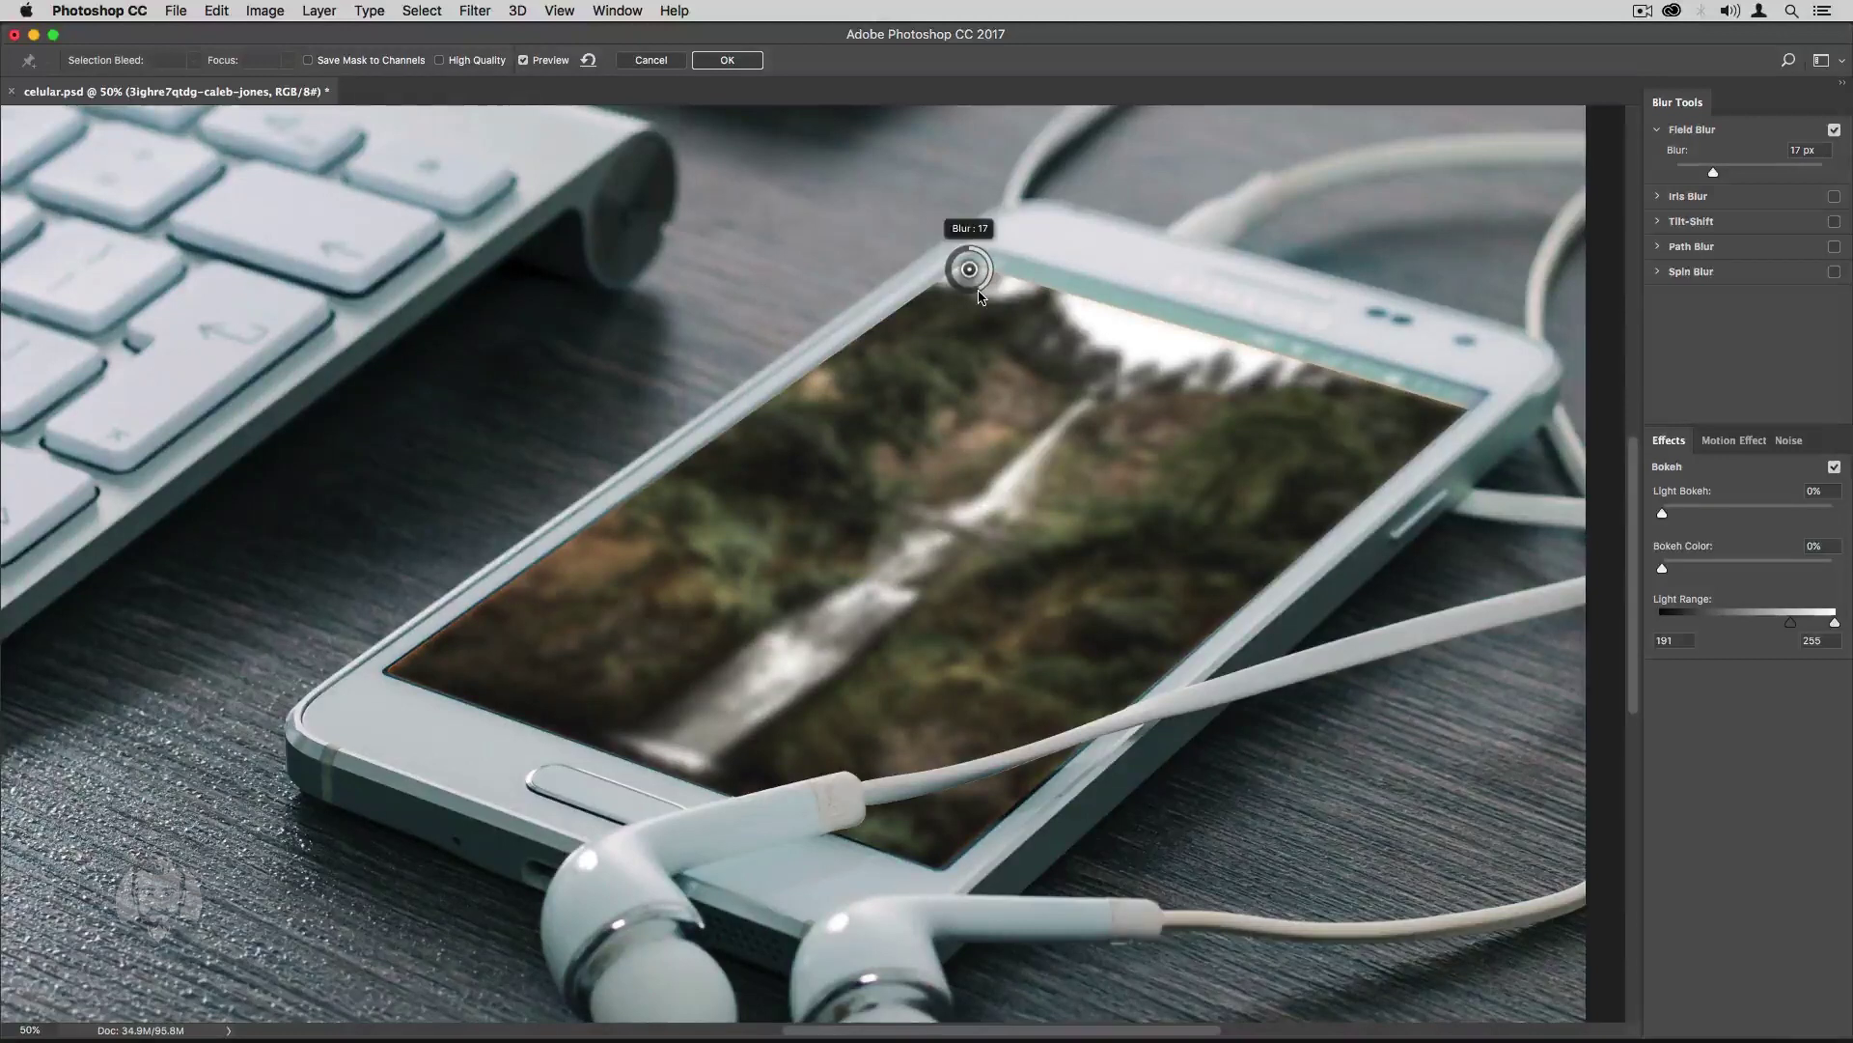
{"action": "left_click", "coordinate": [1448, 411]}
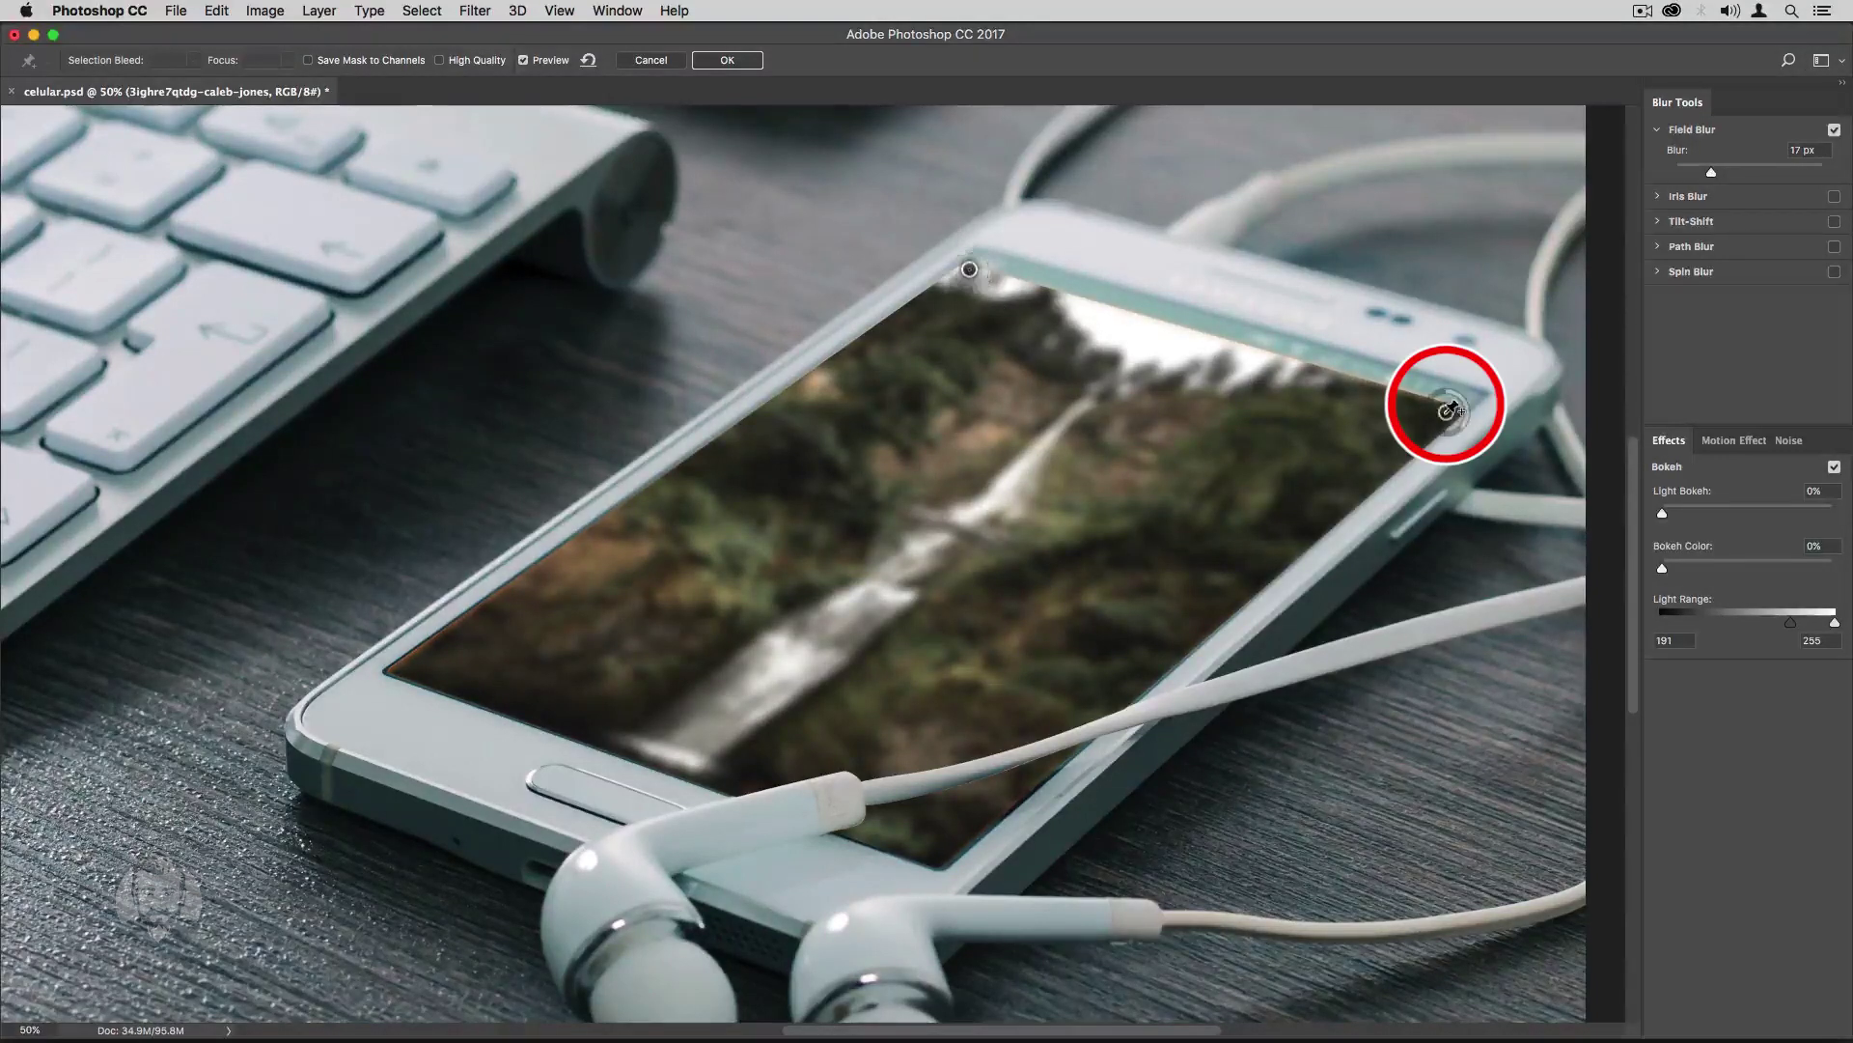
{"action": "left_click_drag", "start_coordinate": [1462, 432], "coordinate": [1467, 415]}
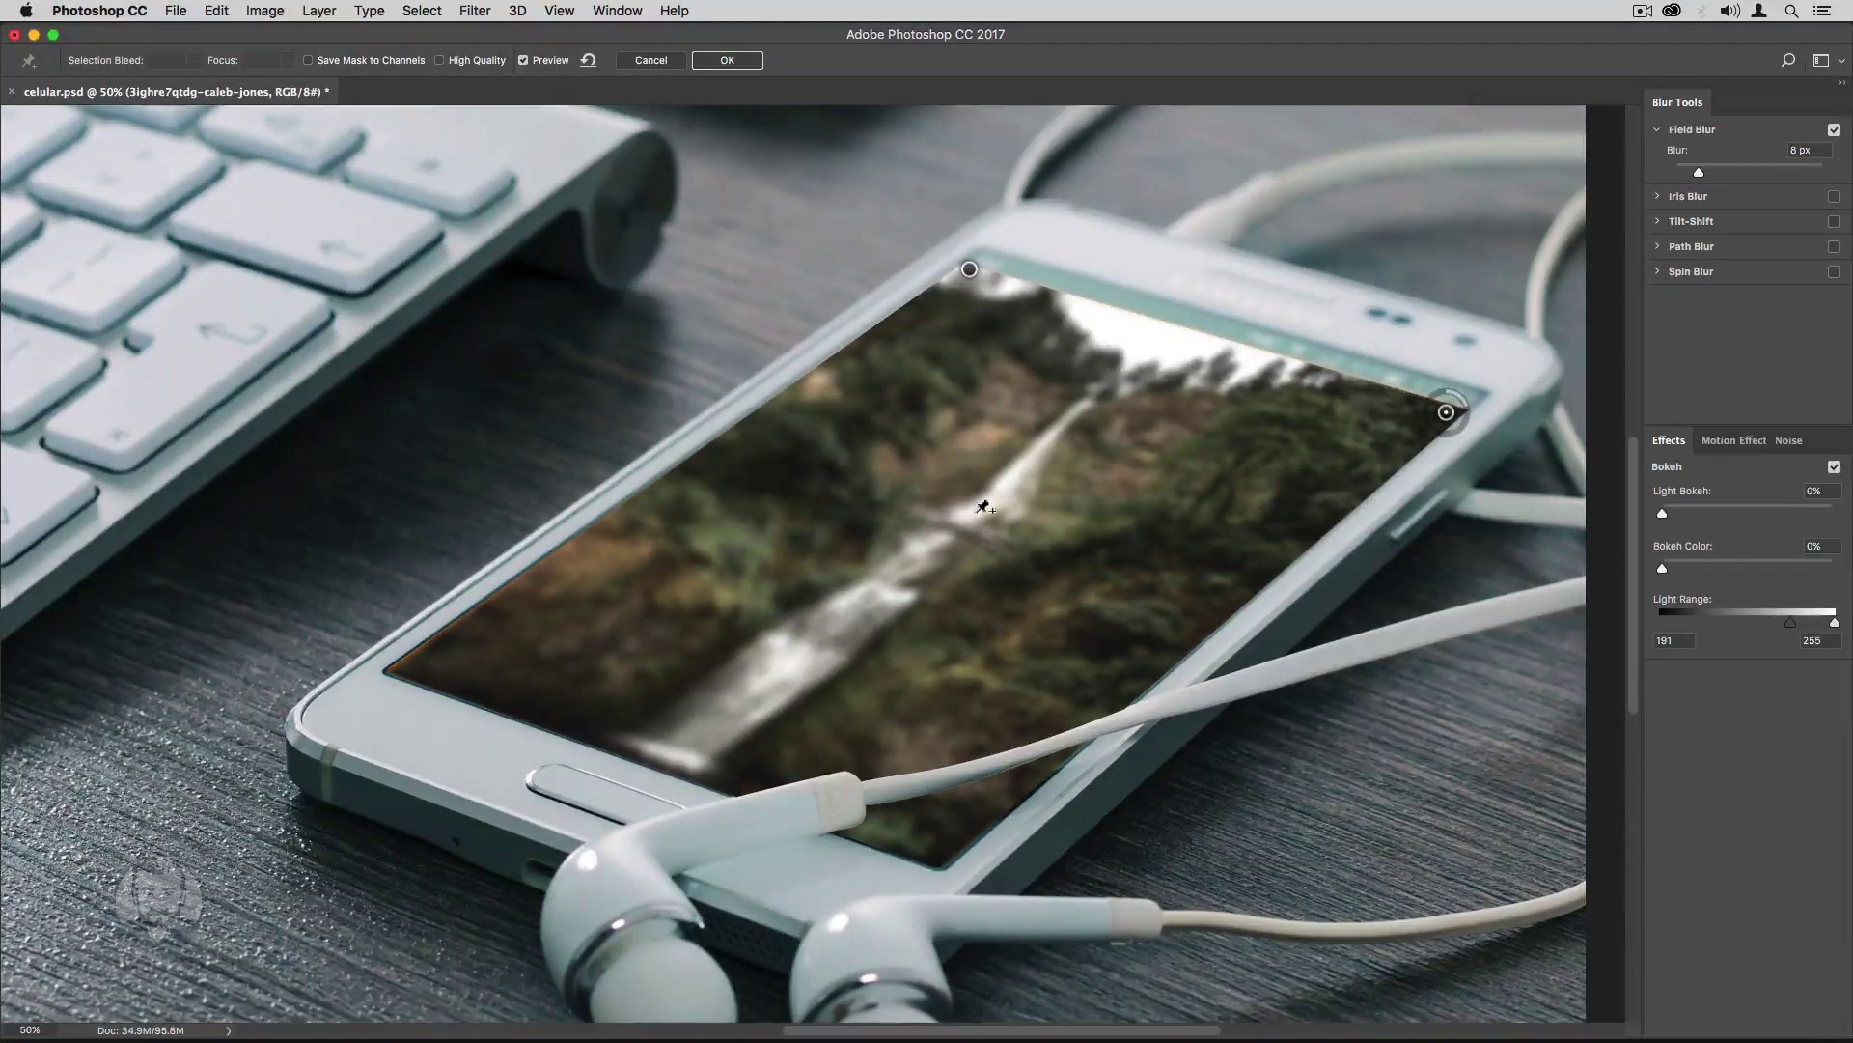
Add a 3 px centre pin and a fully sharp bottom pin, then apply the blur.
{"action": "left_click", "coordinate": [973, 504]}
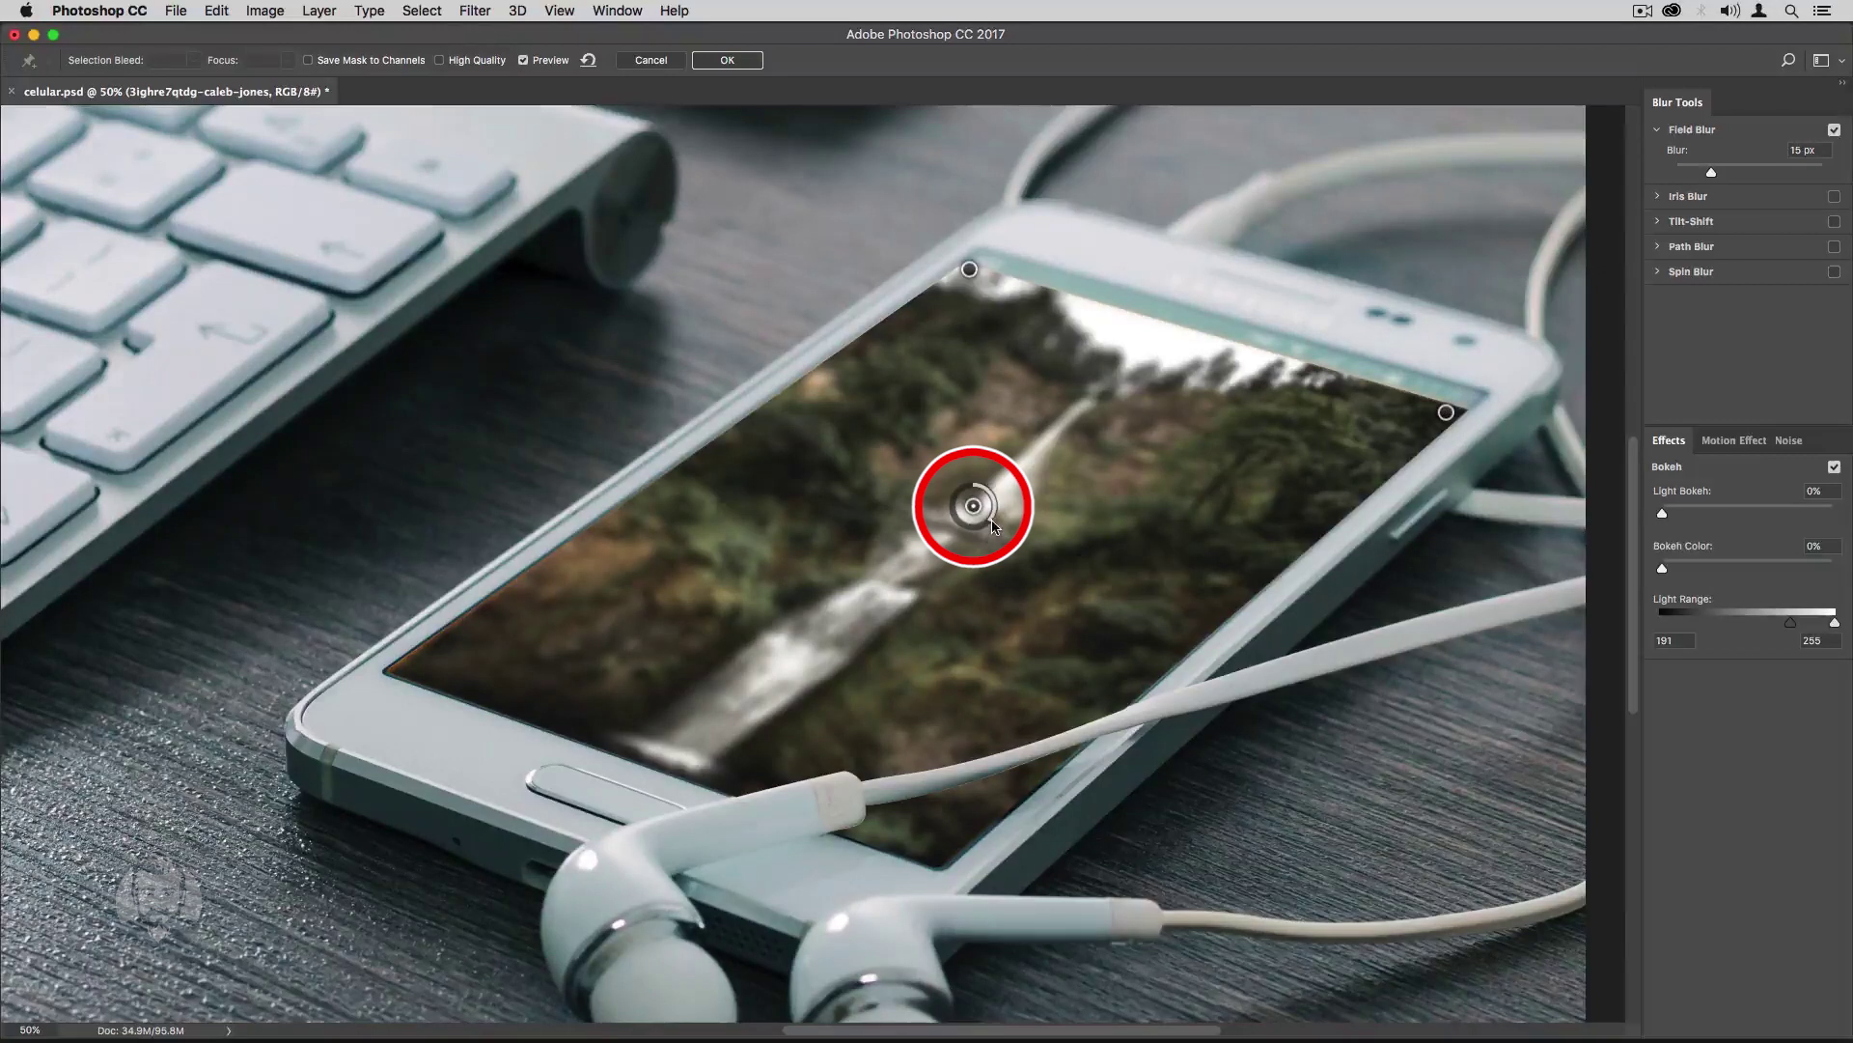
{"action": "left_click_drag", "start_coordinate": [994, 526], "coordinate": [985, 492]}
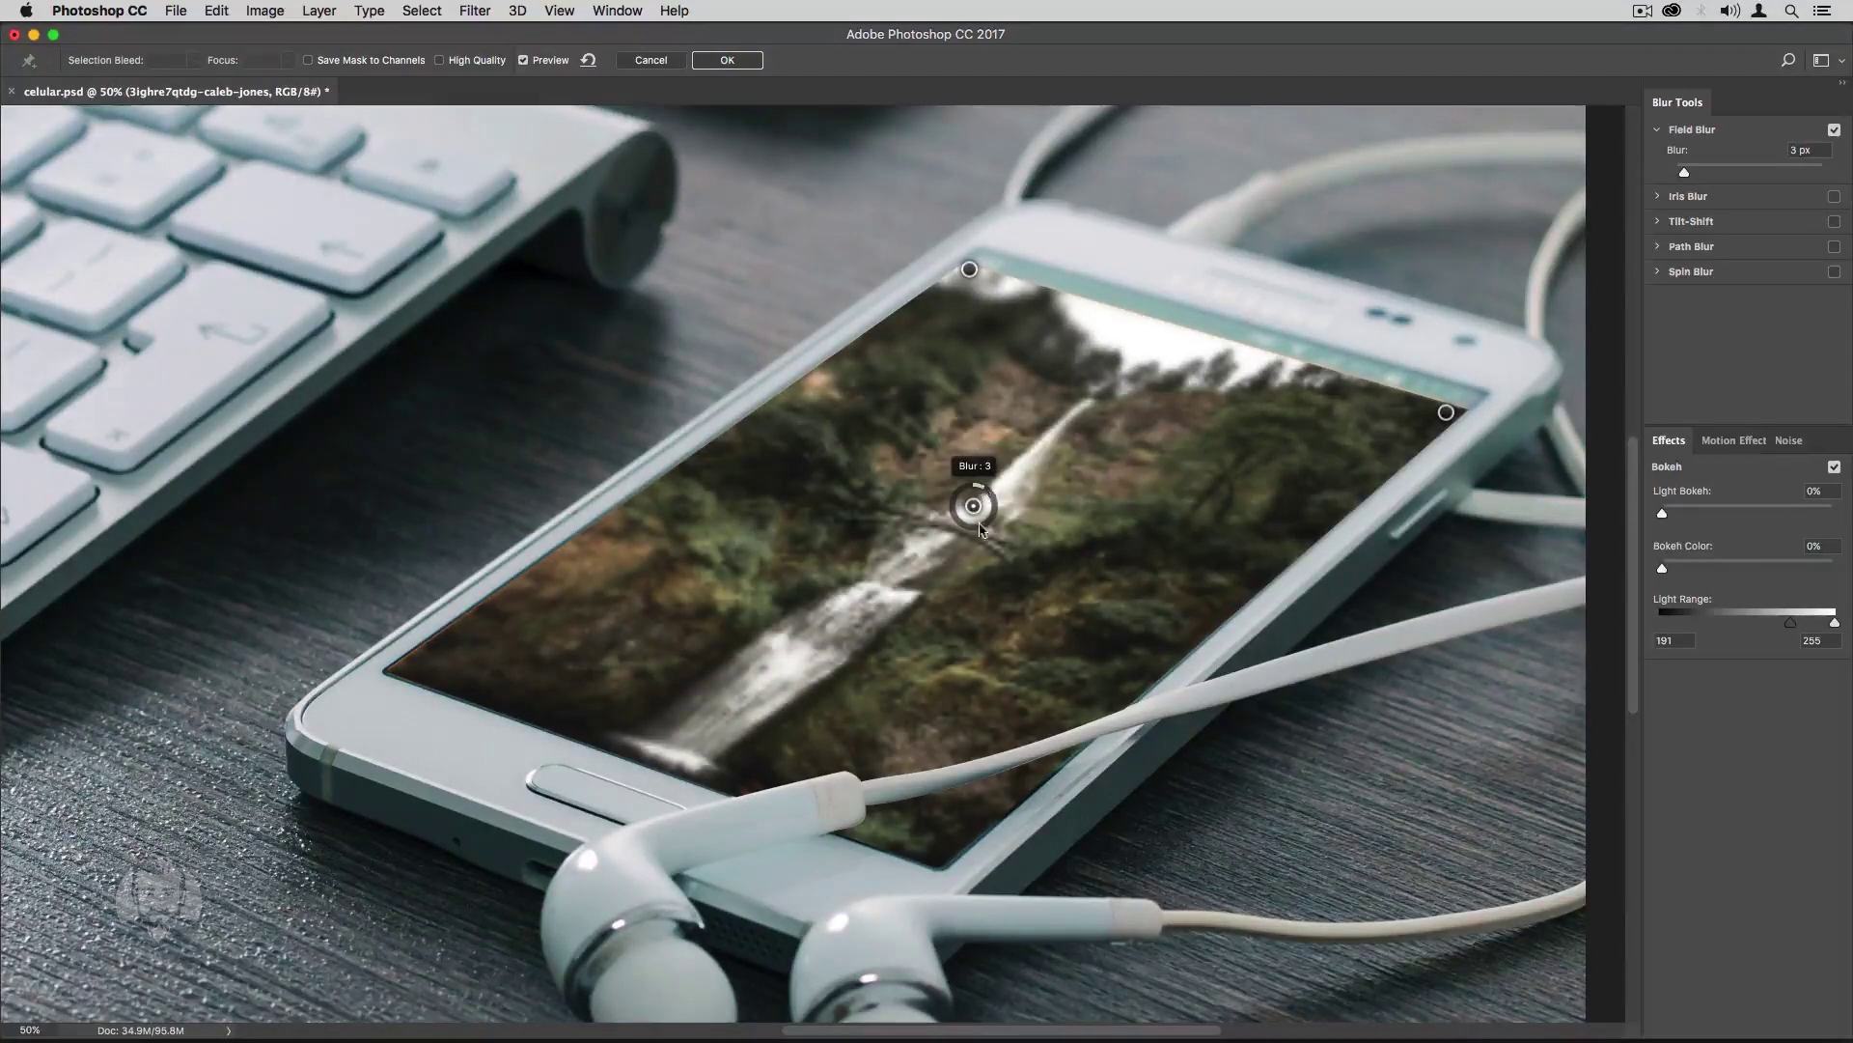
{"action": "left_click", "coordinate": [903, 757]}
{"action": "left_click_drag", "start_coordinate": [917, 778], "coordinate": [903, 741]}
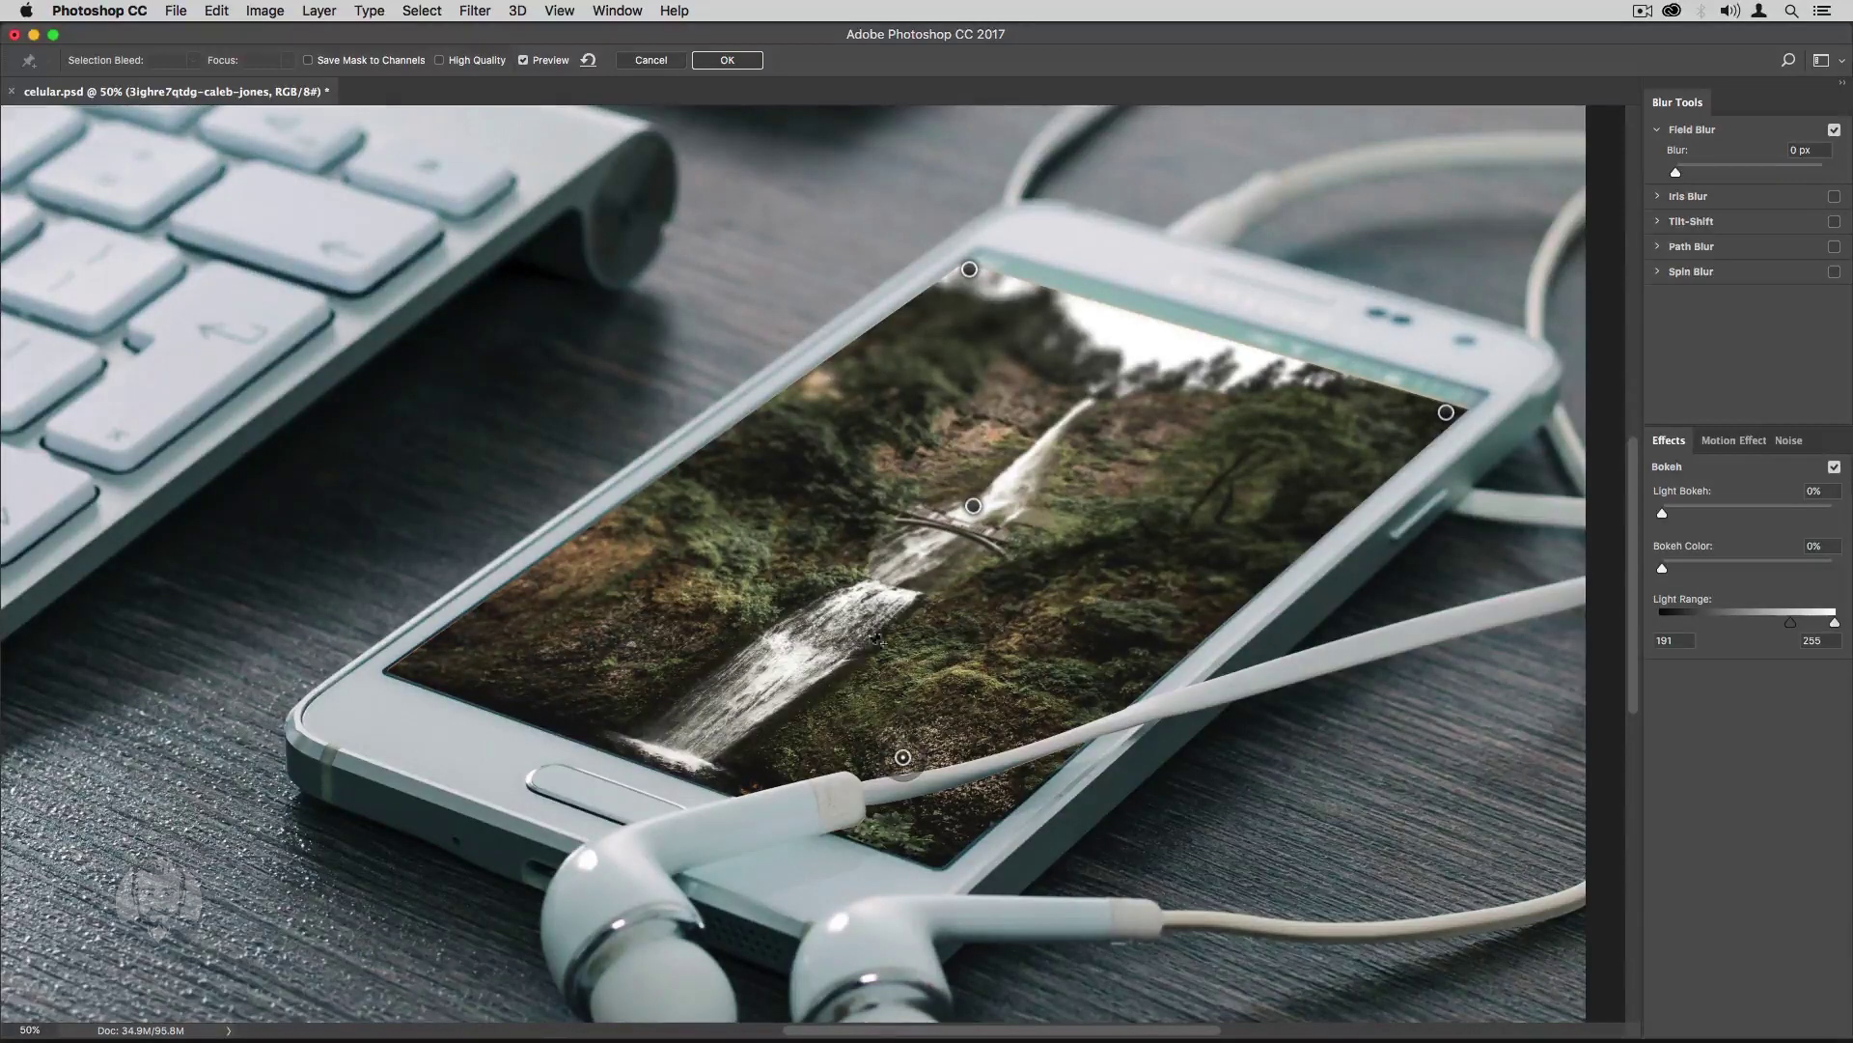
{"action": "left_click", "coordinate": [727, 60]}
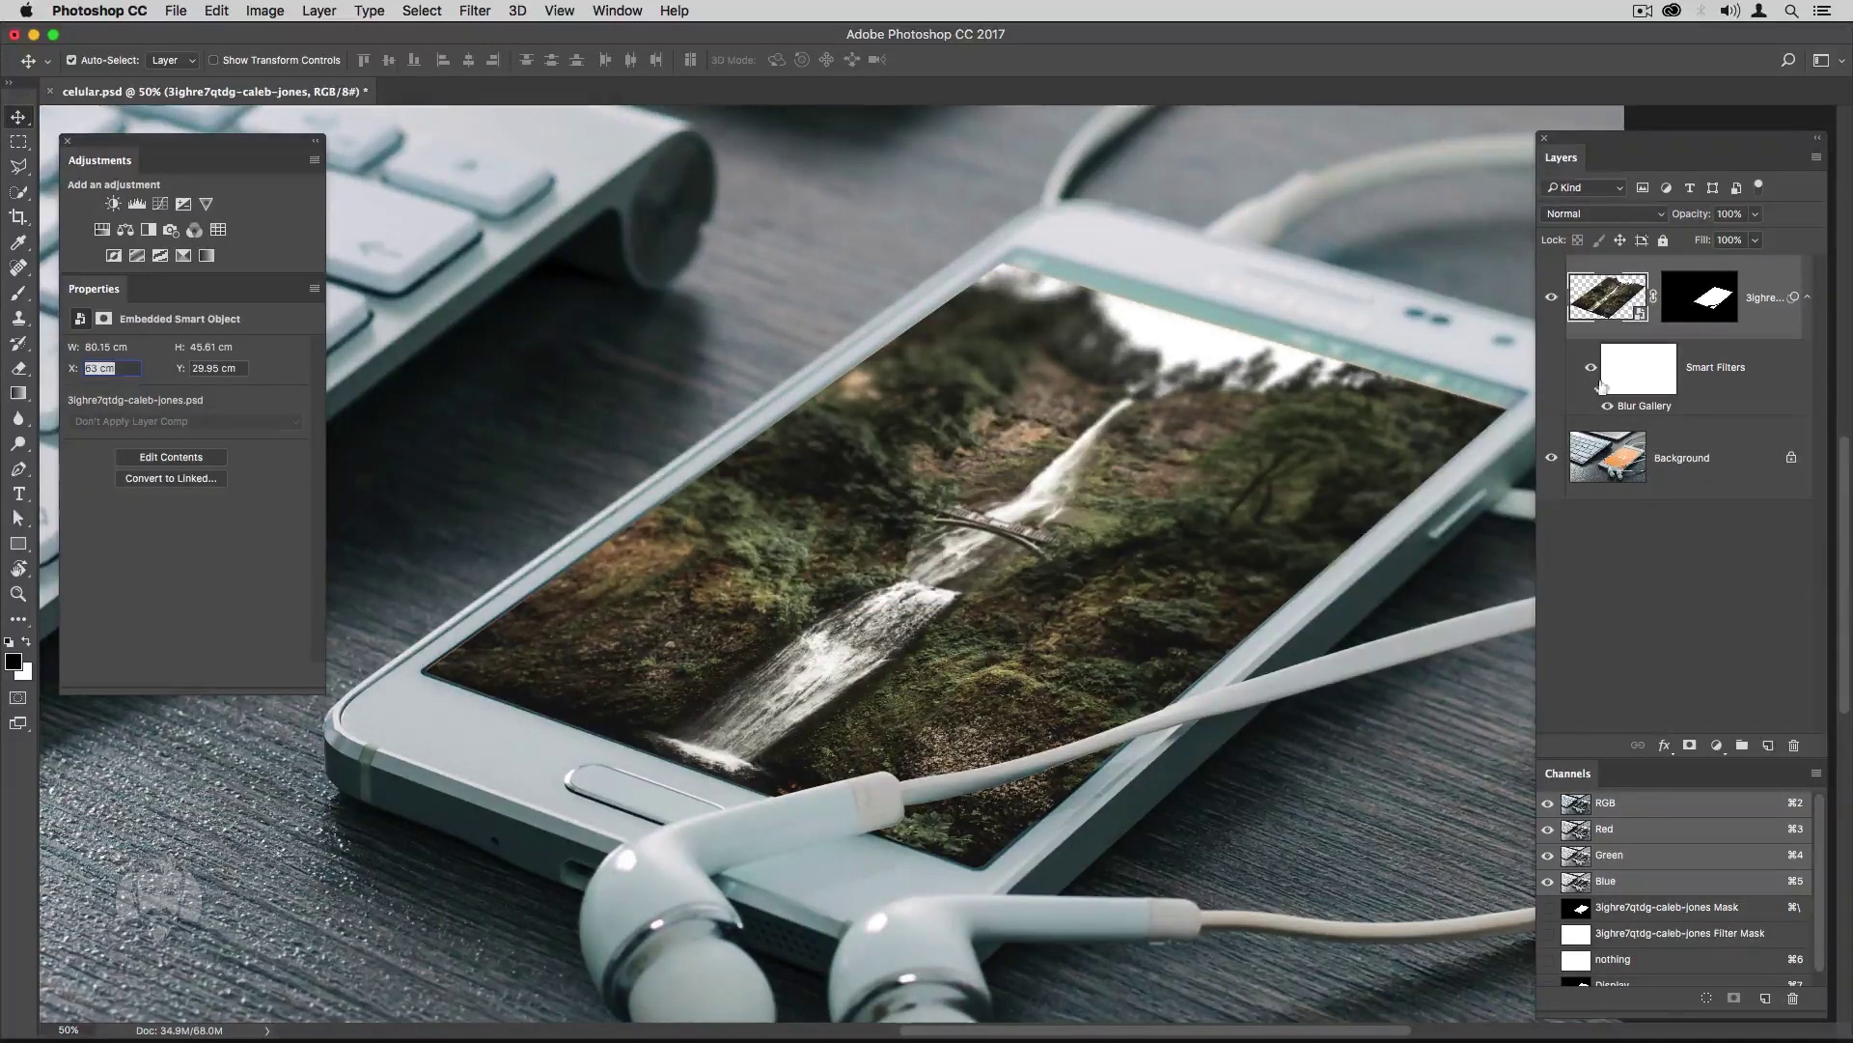
Soften the waterfall mask's upper-left edge with the Blur tool, then view the full composite.
{"action": "left_click", "coordinate": [1704, 308], "text": "alt"}
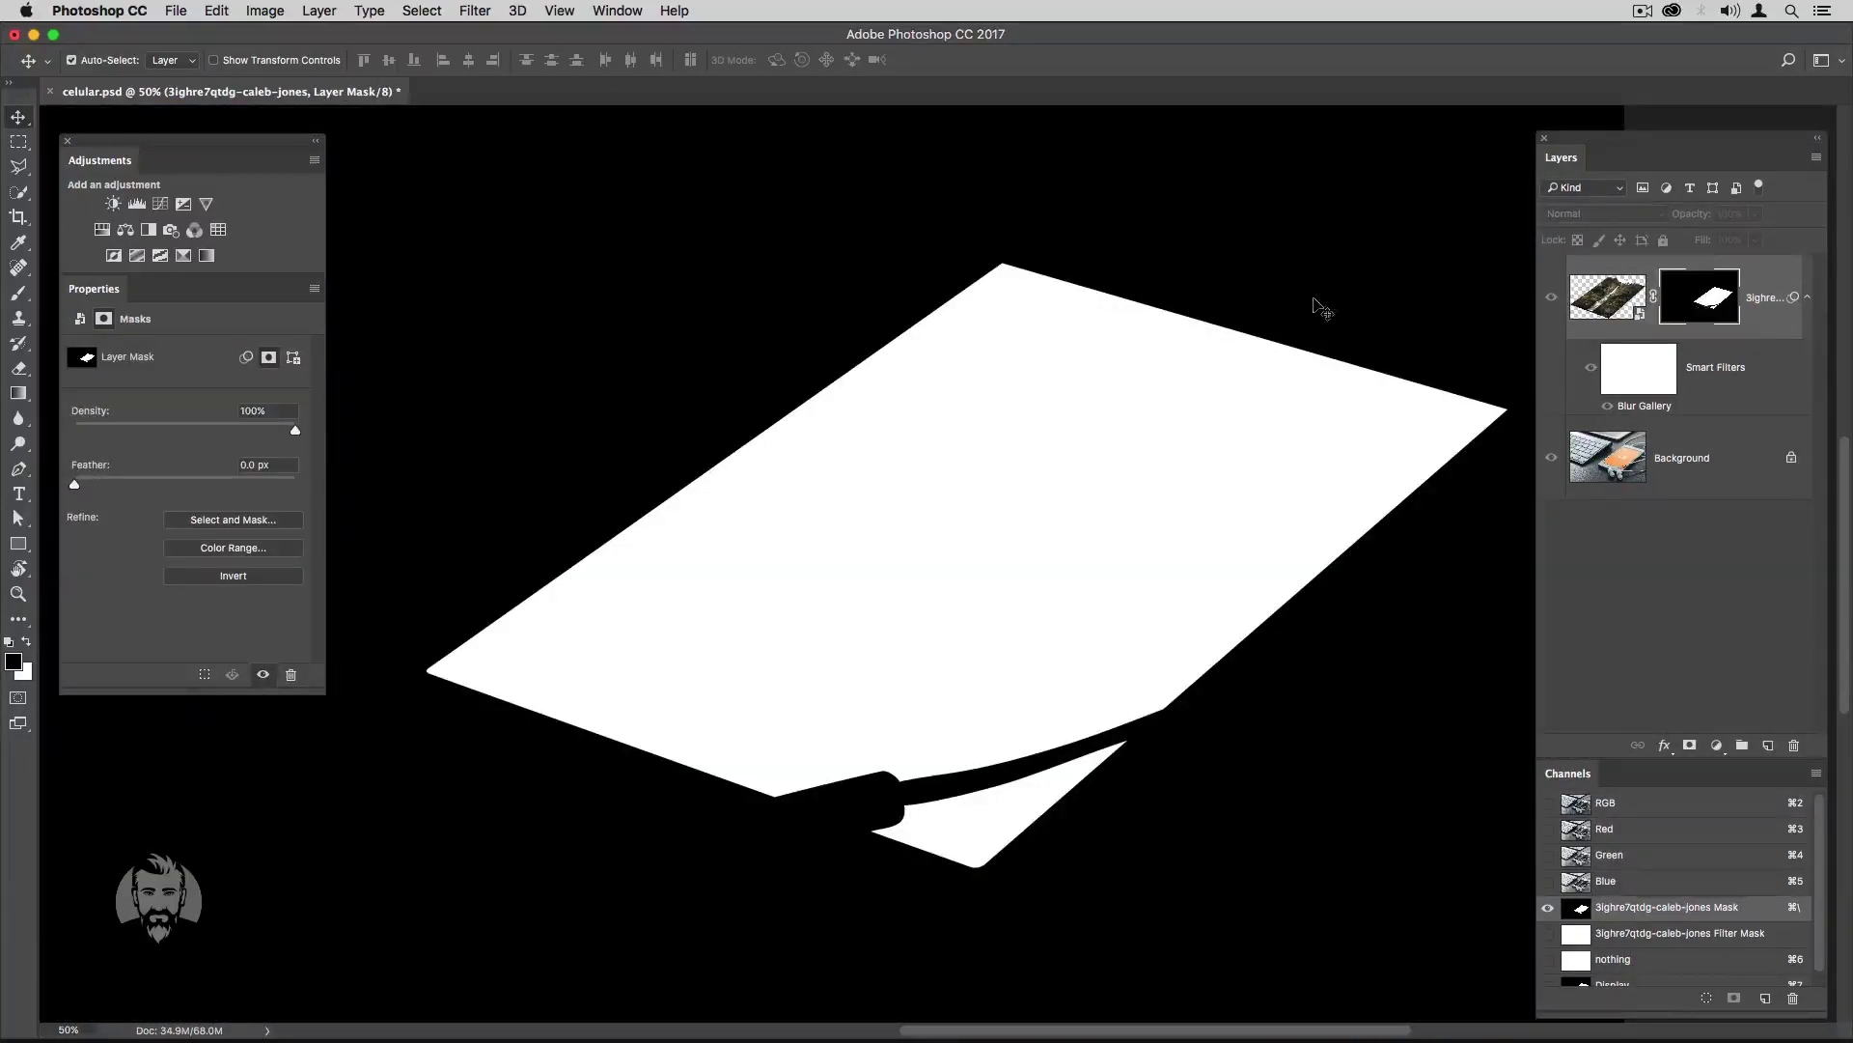
{"action": "left_click", "coordinate": [23, 428]}
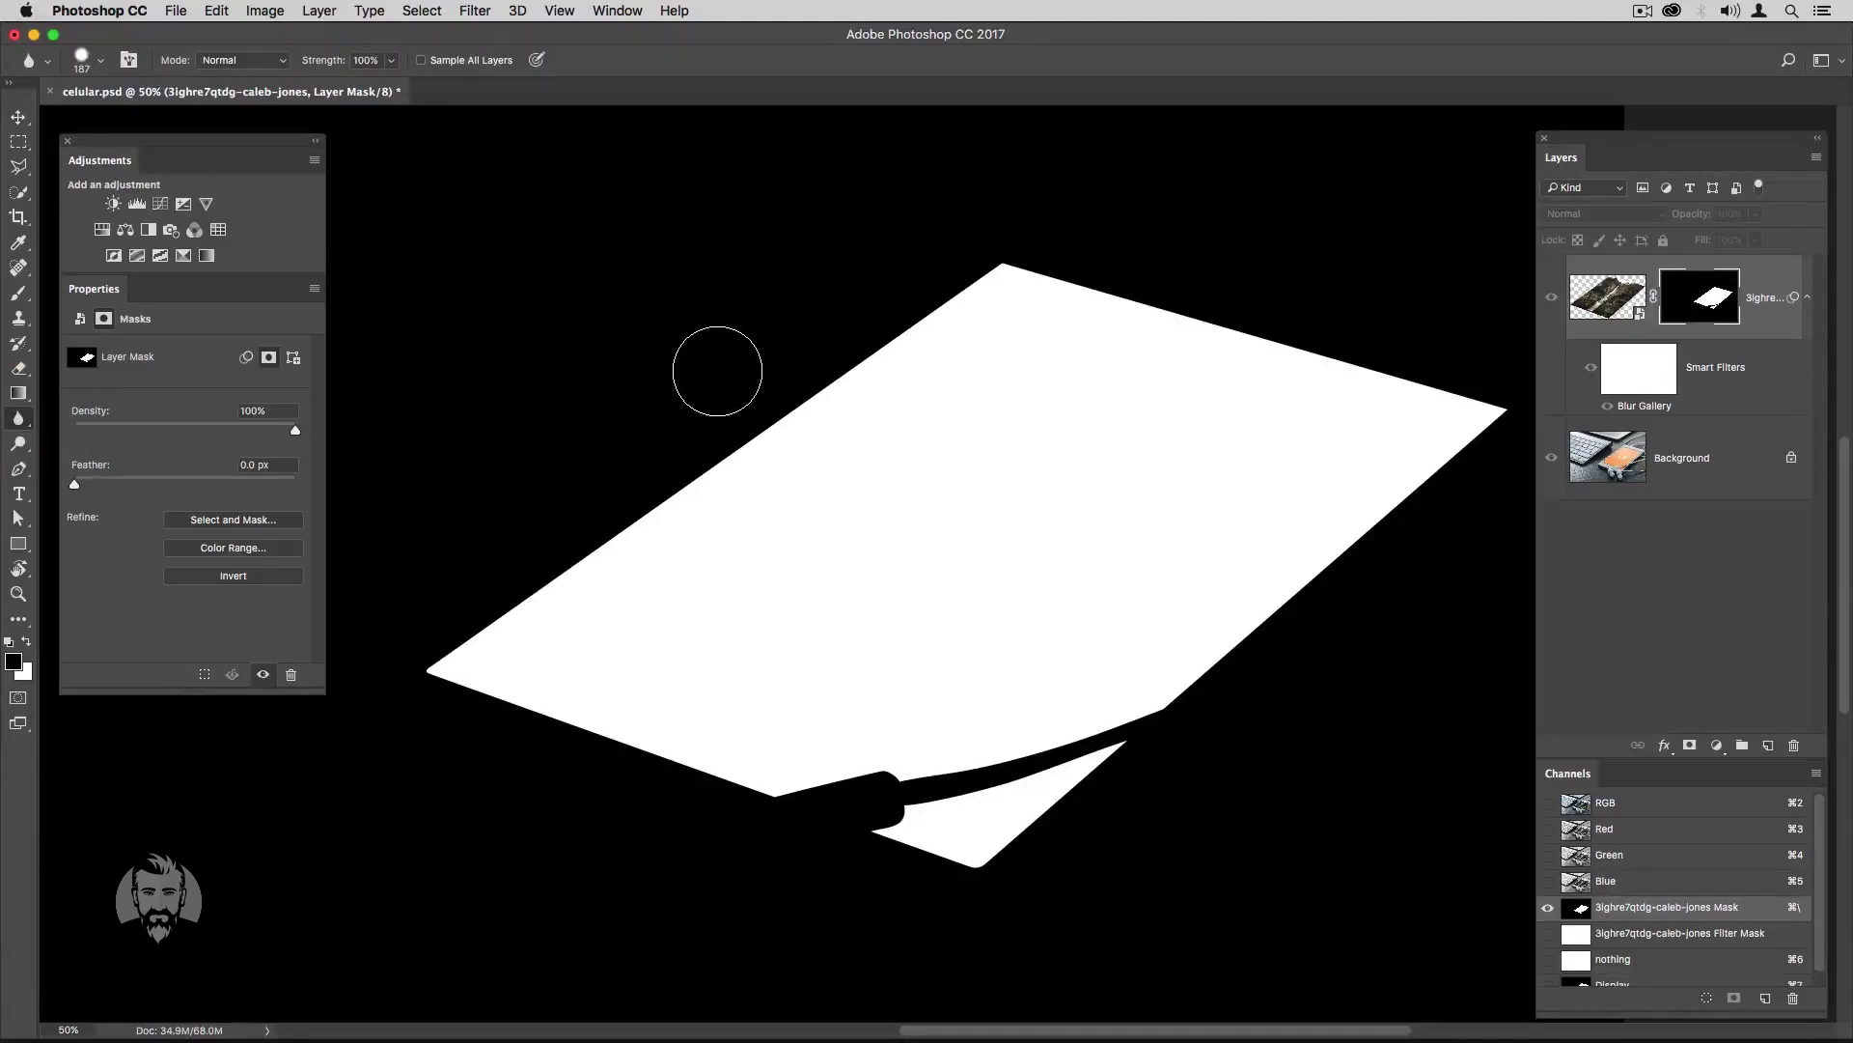
{"action": "left_click", "coordinate": [390, 60]}
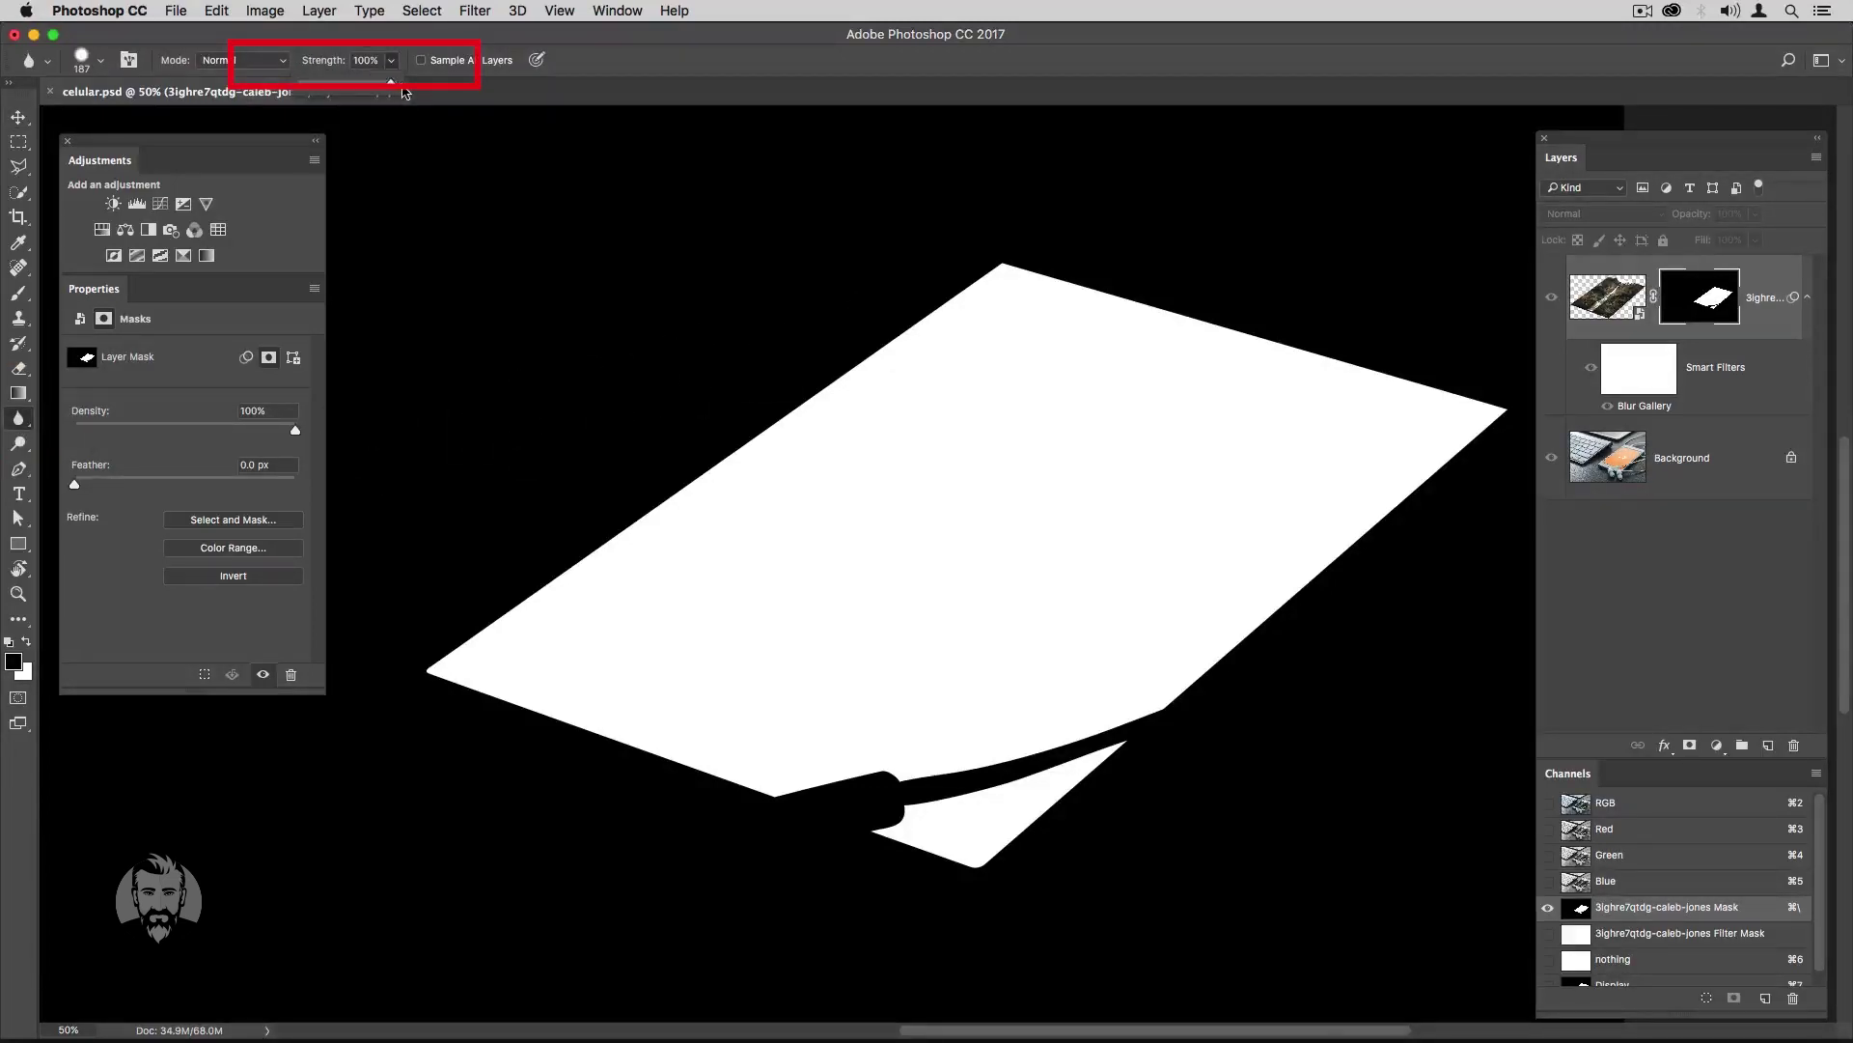
{"action": "left_click", "coordinate": [896, 329]}
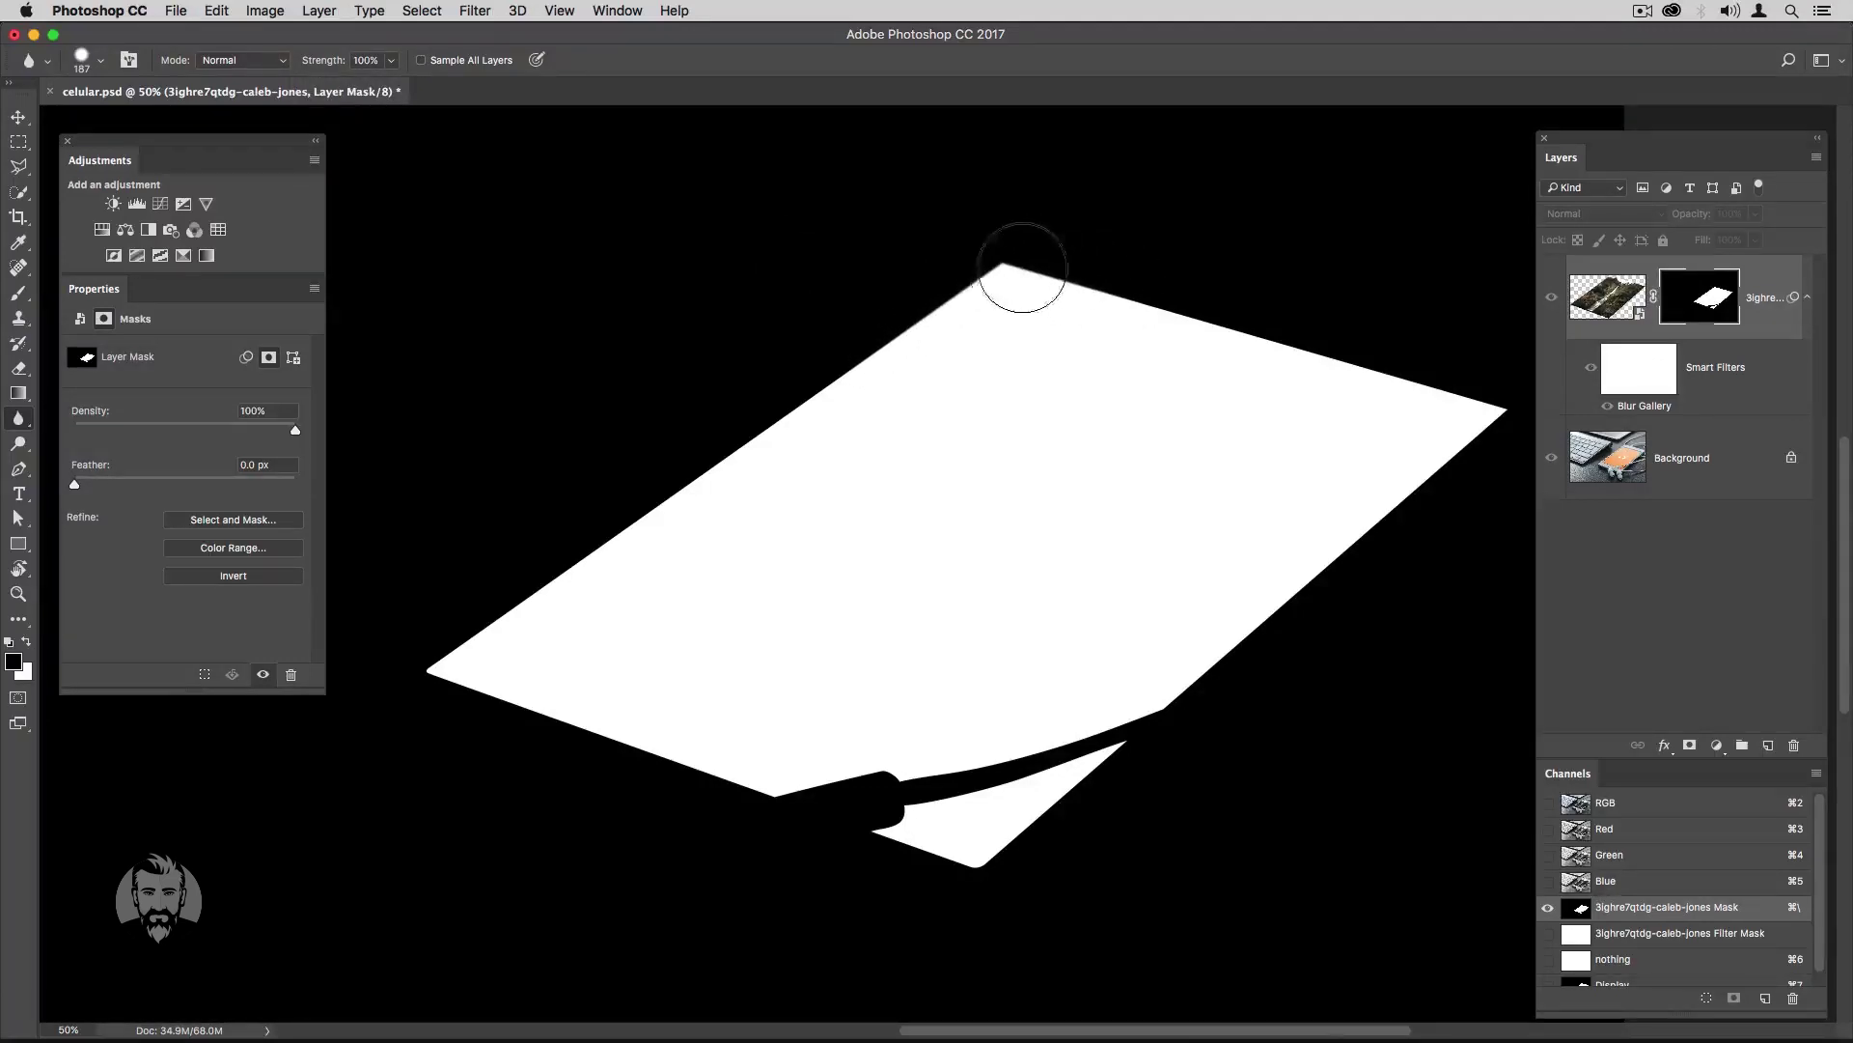
{"action": "mouse_move", "coordinate": [1022, 267]}
{"action": "left_mouse_down"}
{"action": "mouse_move", "coordinate": [984, 267]}
{"action": "mouse_move", "coordinate": [1053, 284]}
{"action": "left_mouse_up"}
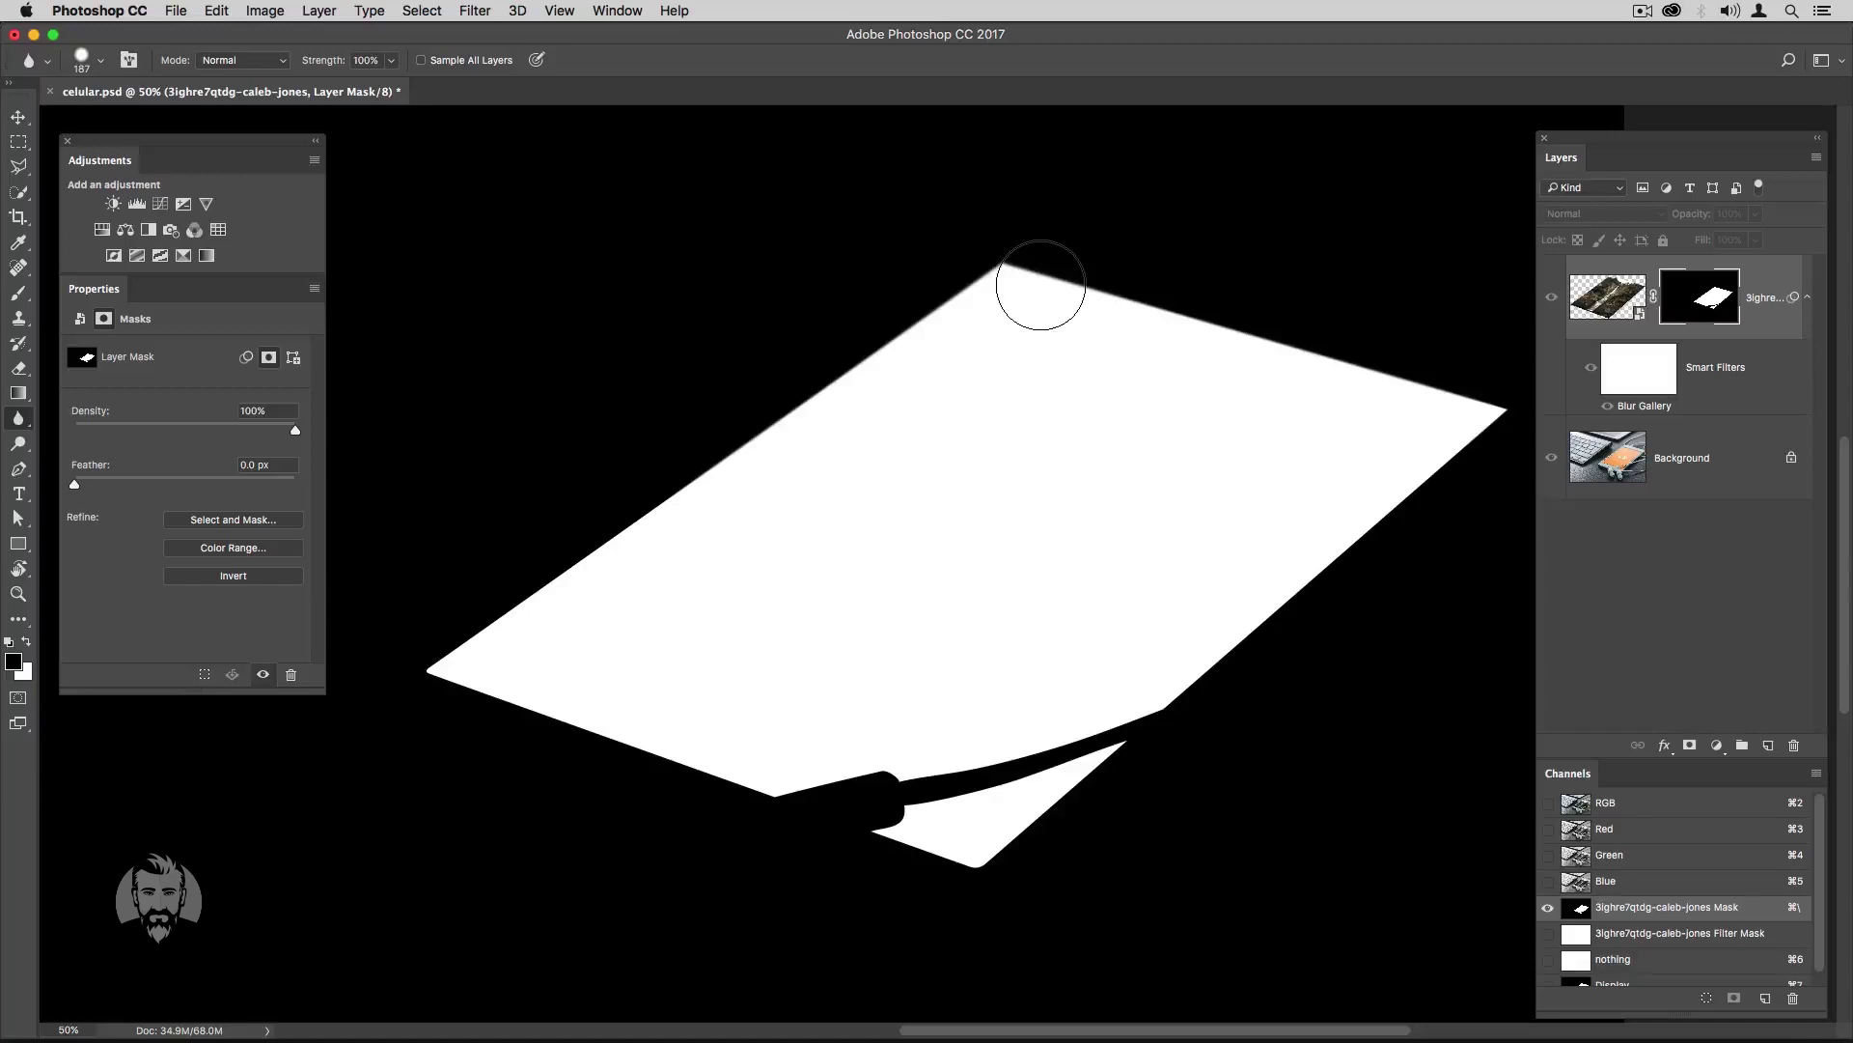
{"action": "left_click", "coordinate": [1625, 305]}
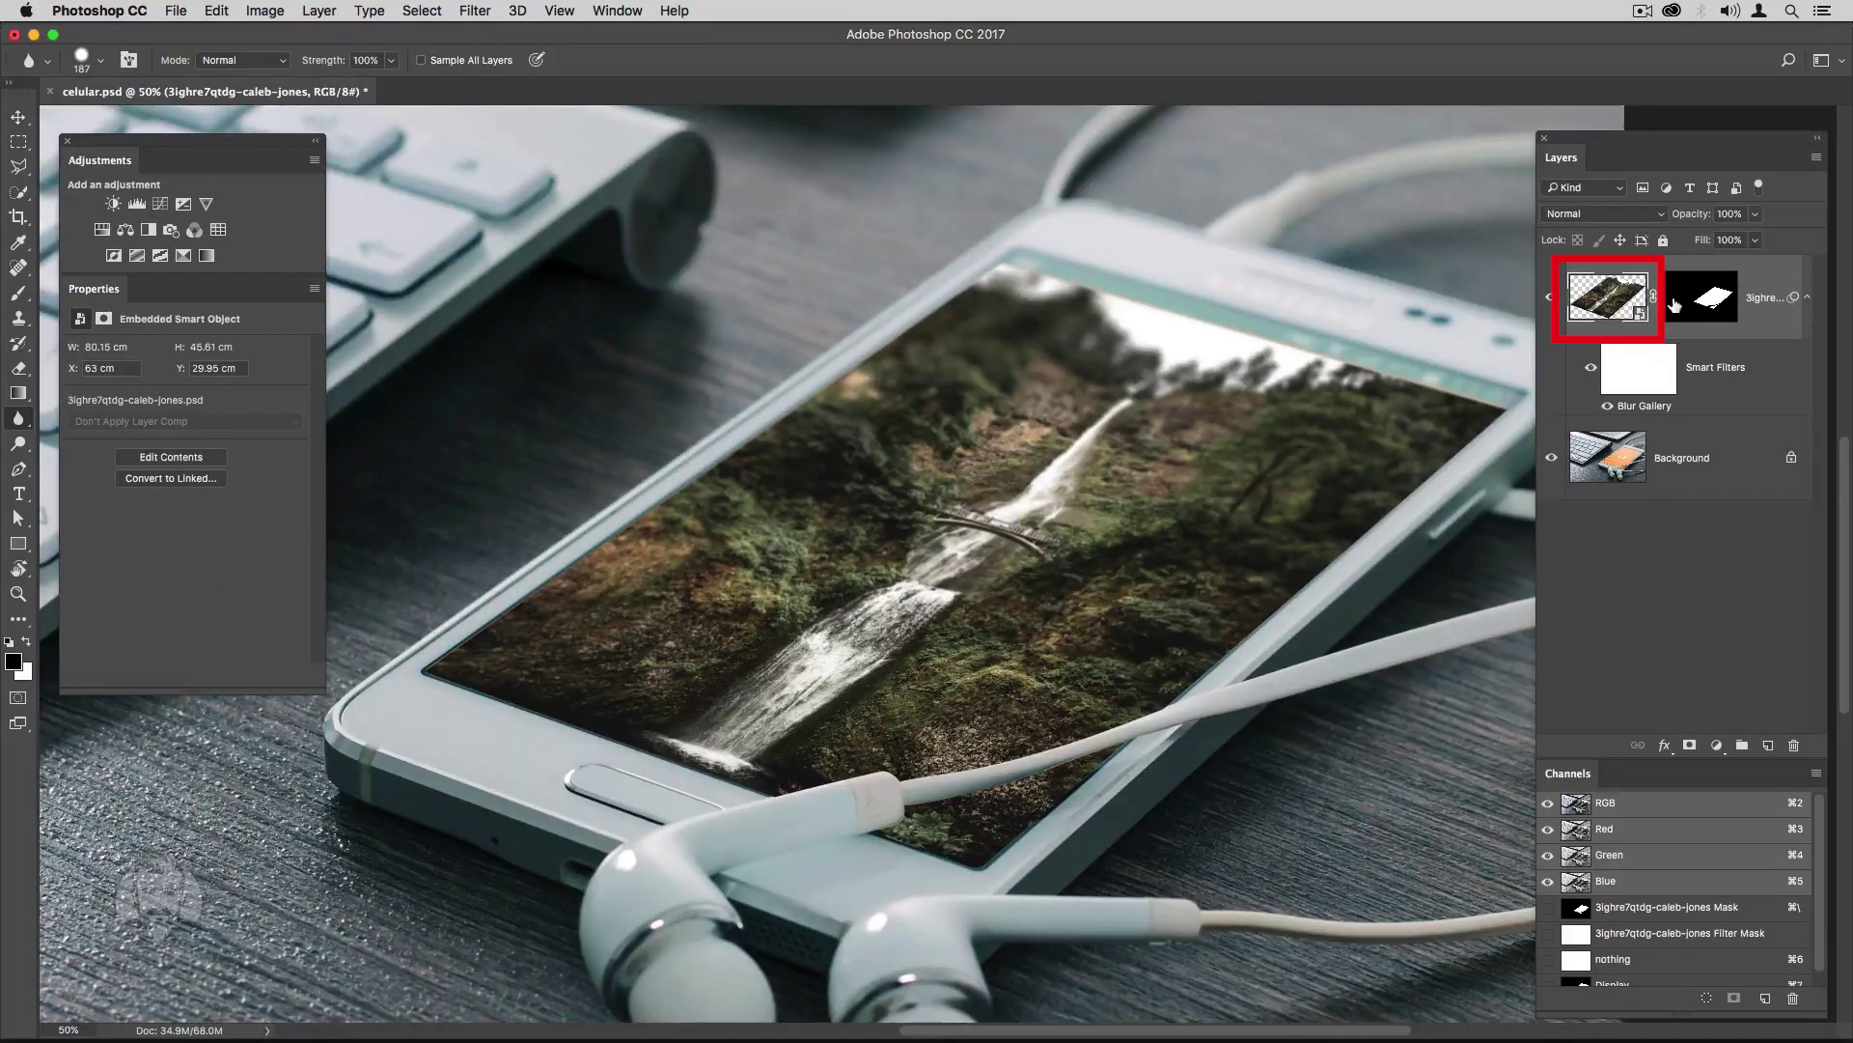
Retune the Field Blur: new top-right pin, blurrier top, middle pin moved onto the waterfall.
{"action": "left_click", "coordinate": [1680, 303]}
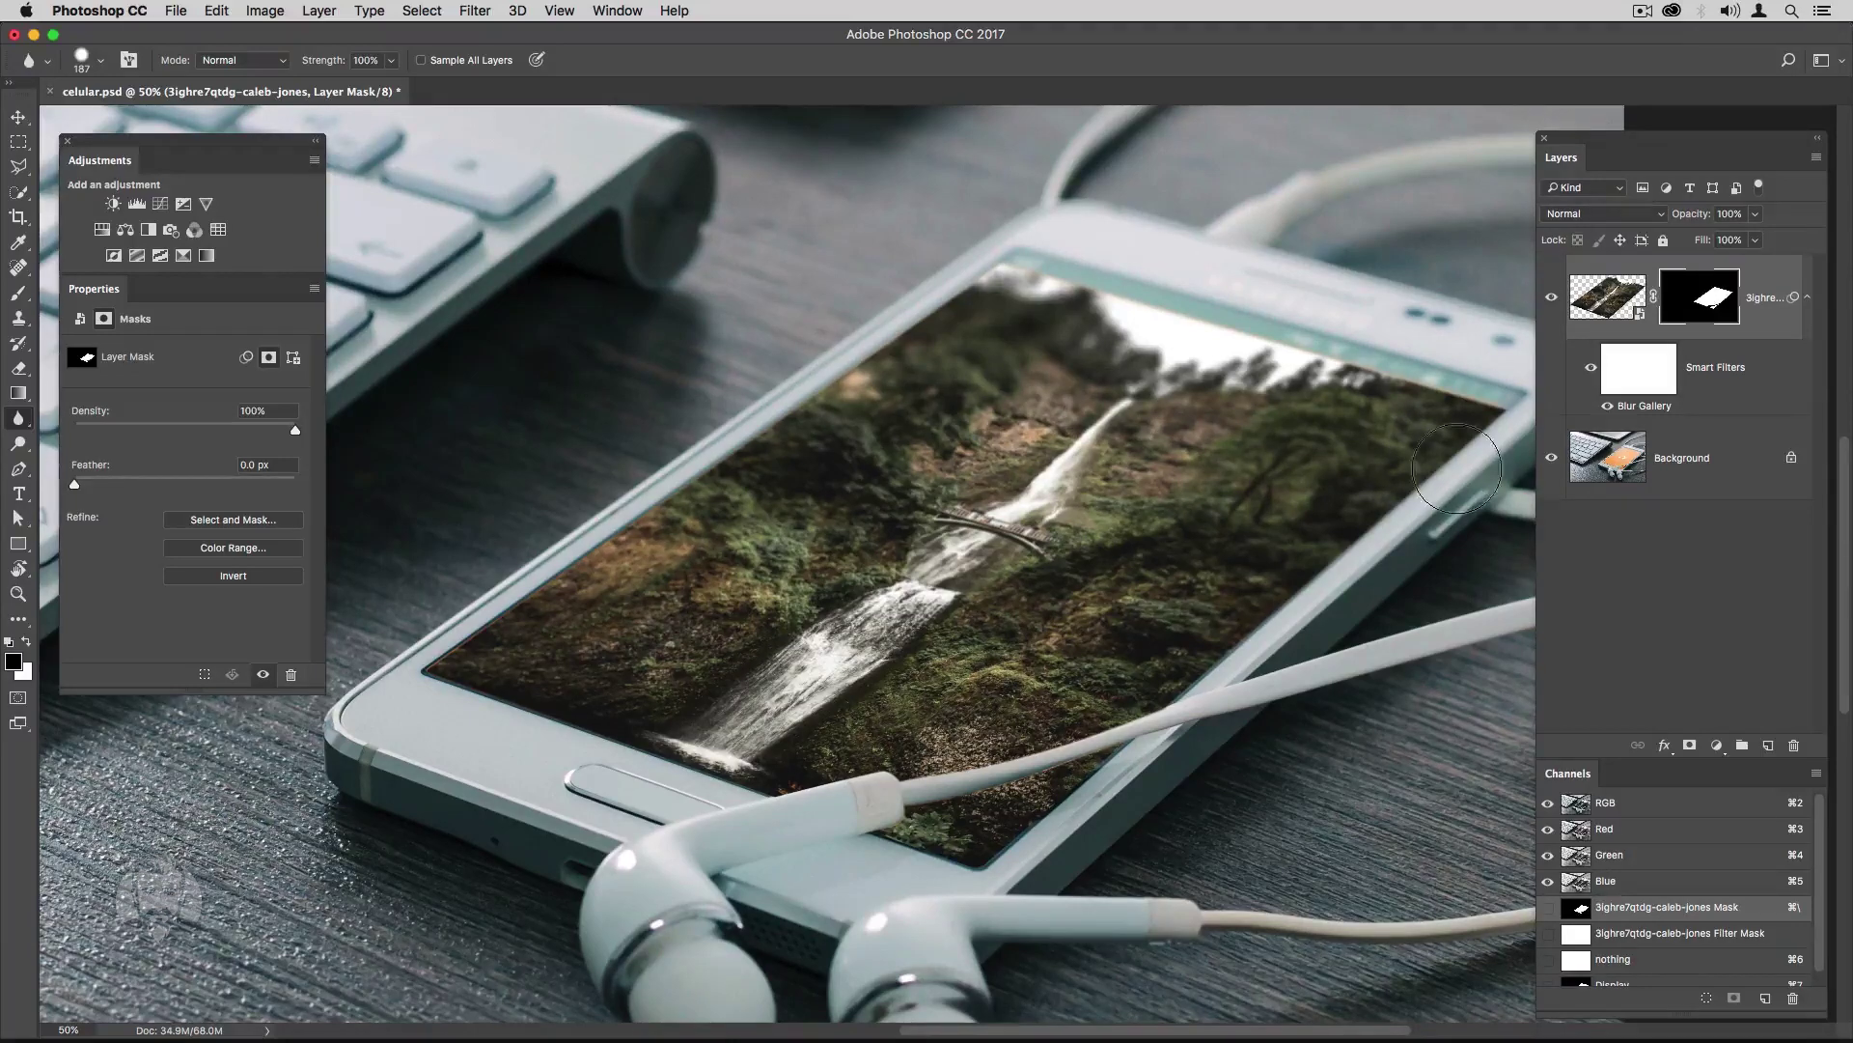
{"action": "double_click", "coordinate": [1653, 406]}
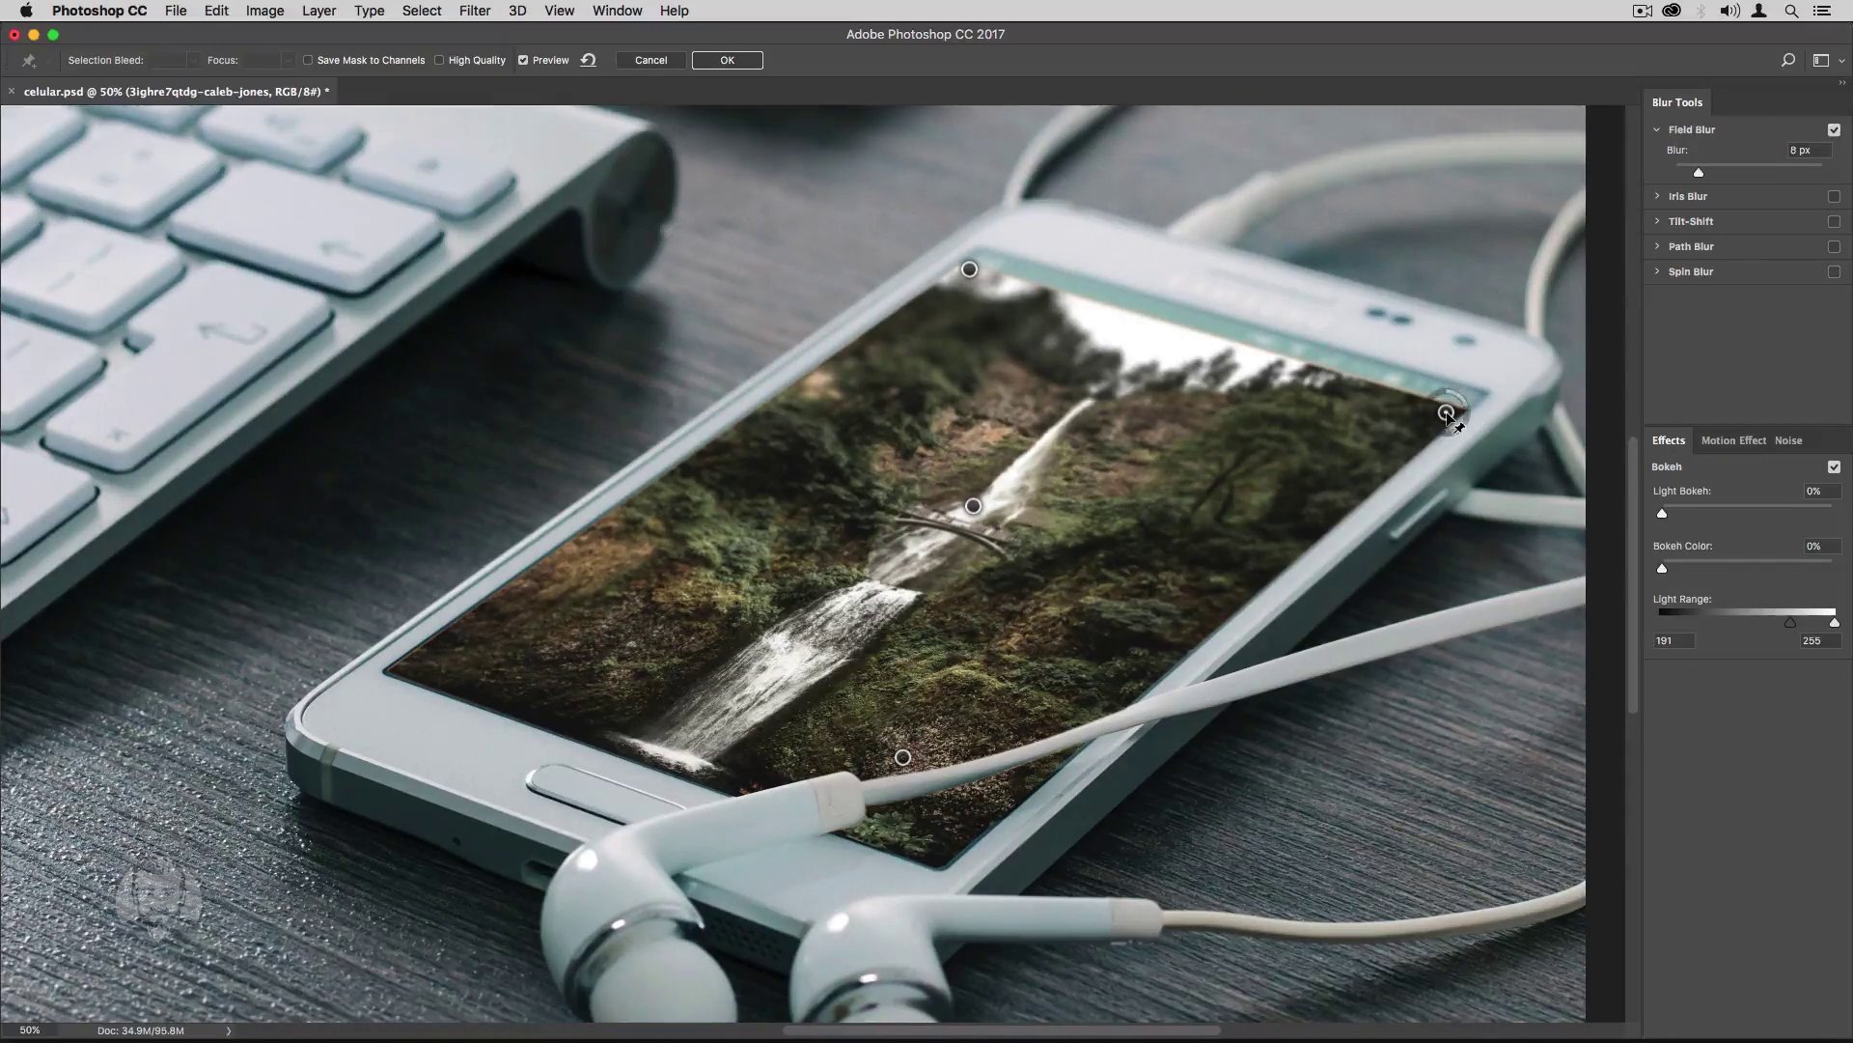
{"action": "left_click", "coordinate": [1420, 412]}
{"action": "left_click_drag", "start_coordinate": [1439, 409], "coordinate": [1444, 417]}
{"action": "left_click", "coordinate": [969, 269]}
{"action": "left_click_drag", "start_coordinate": [991, 274], "coordinate": [987, 295]}
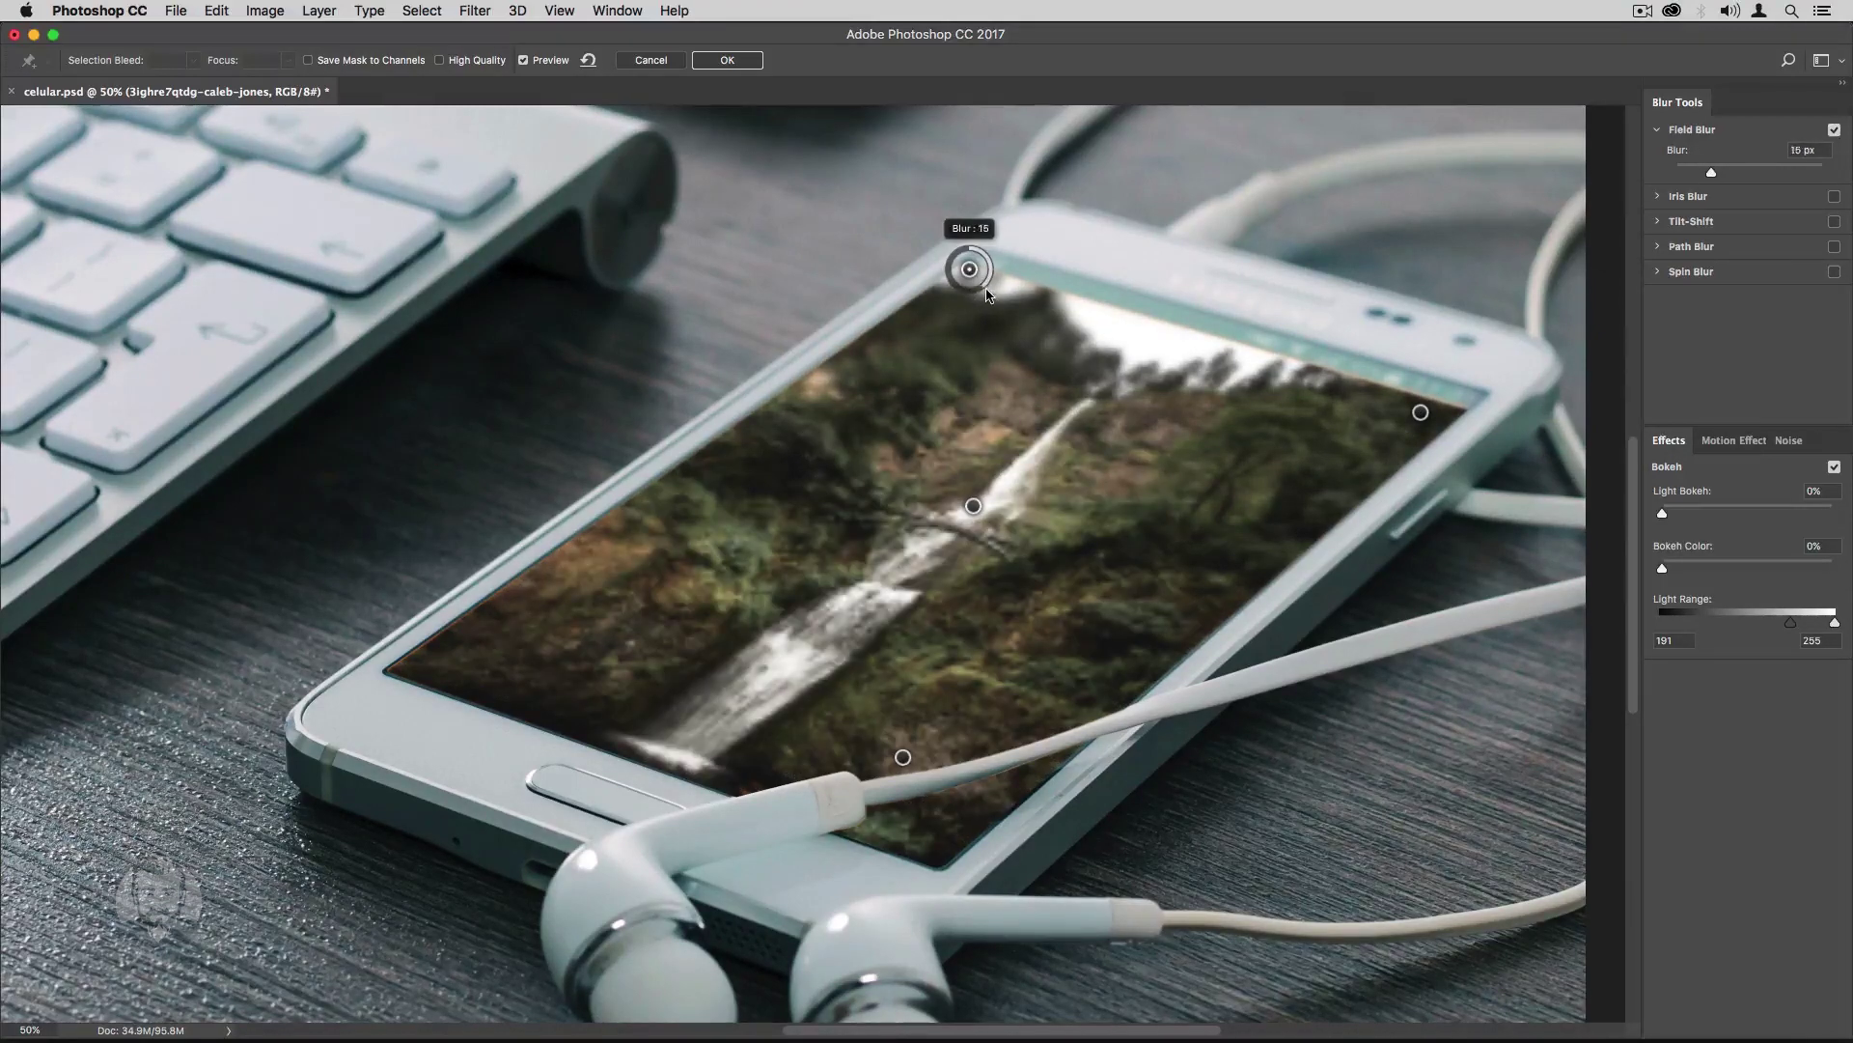
{"action": "mouse_move", "coordinate": [973, 506]}
{"action": "left_mouse_down"}
{"action": "mouse_move", "coordinate": [949, 560]}
{"action": "mouse_move", "coordinate": [970, 557]}
{"action": "left_mouse_up"}
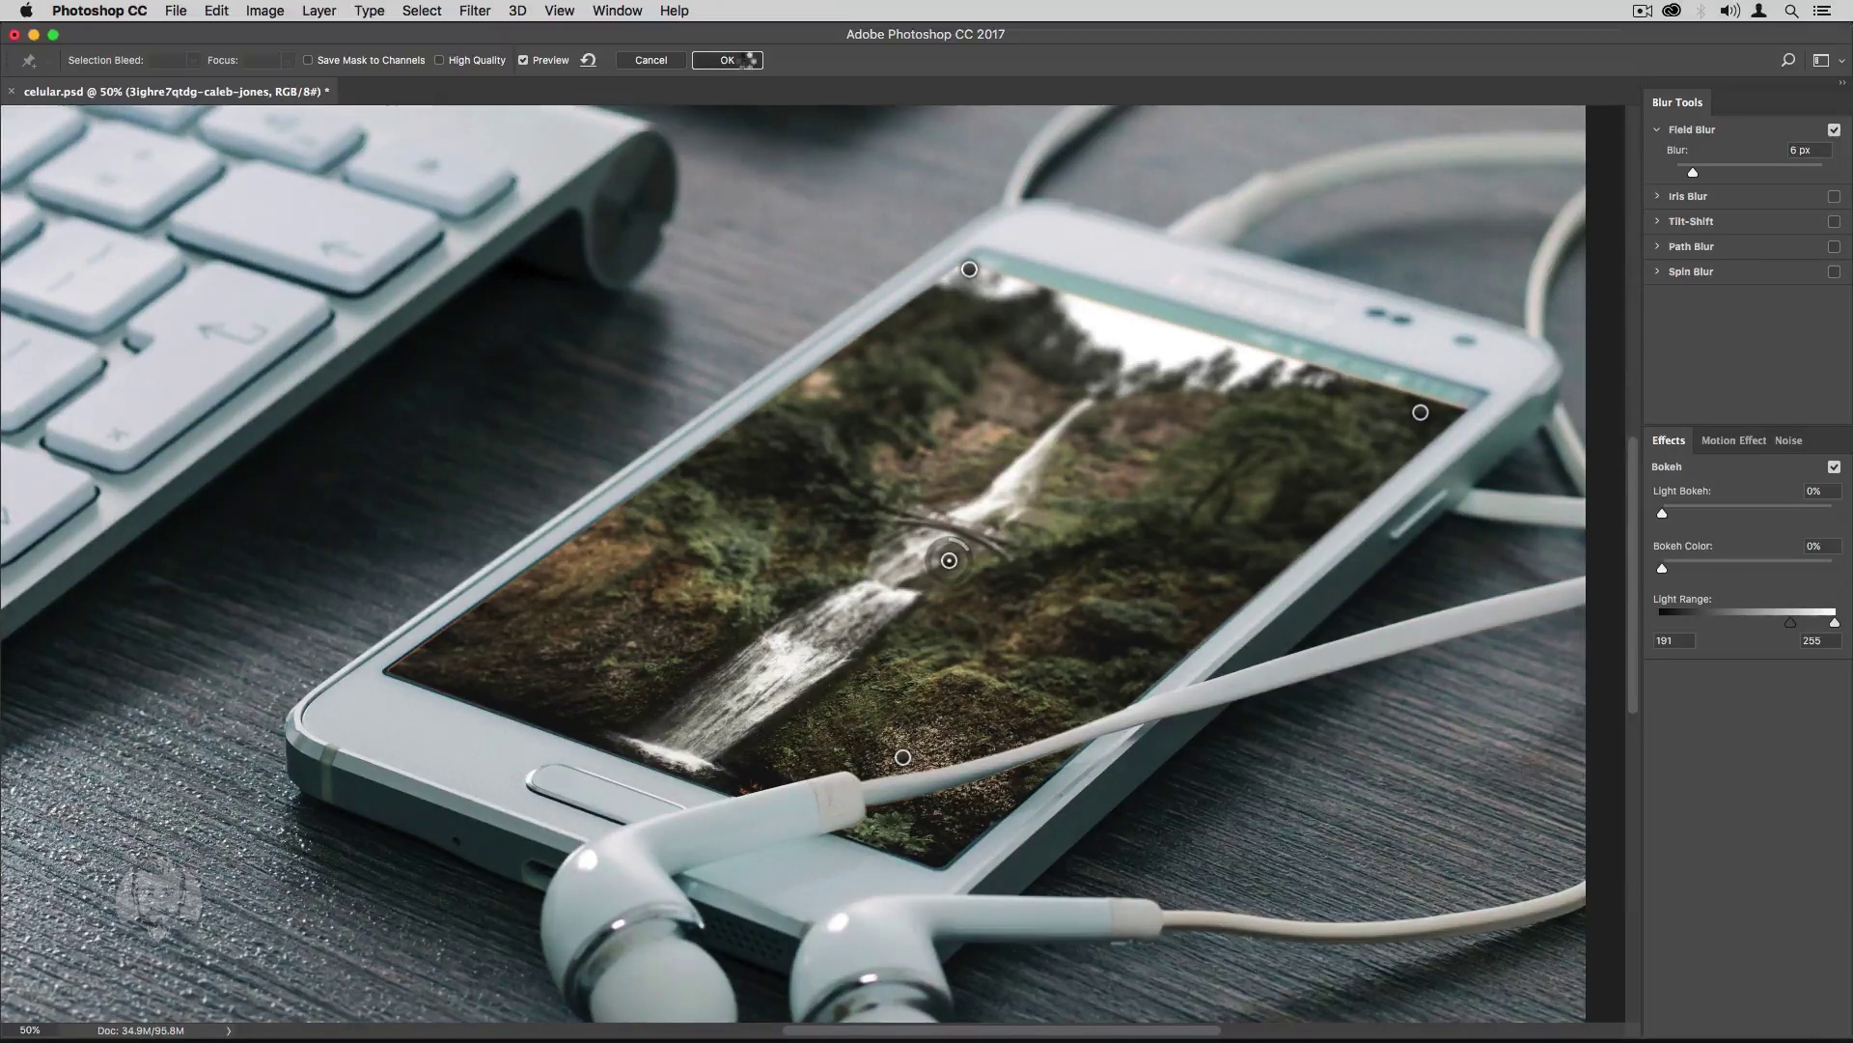
{"action": "left_click", "coordinate": [730, 59]}
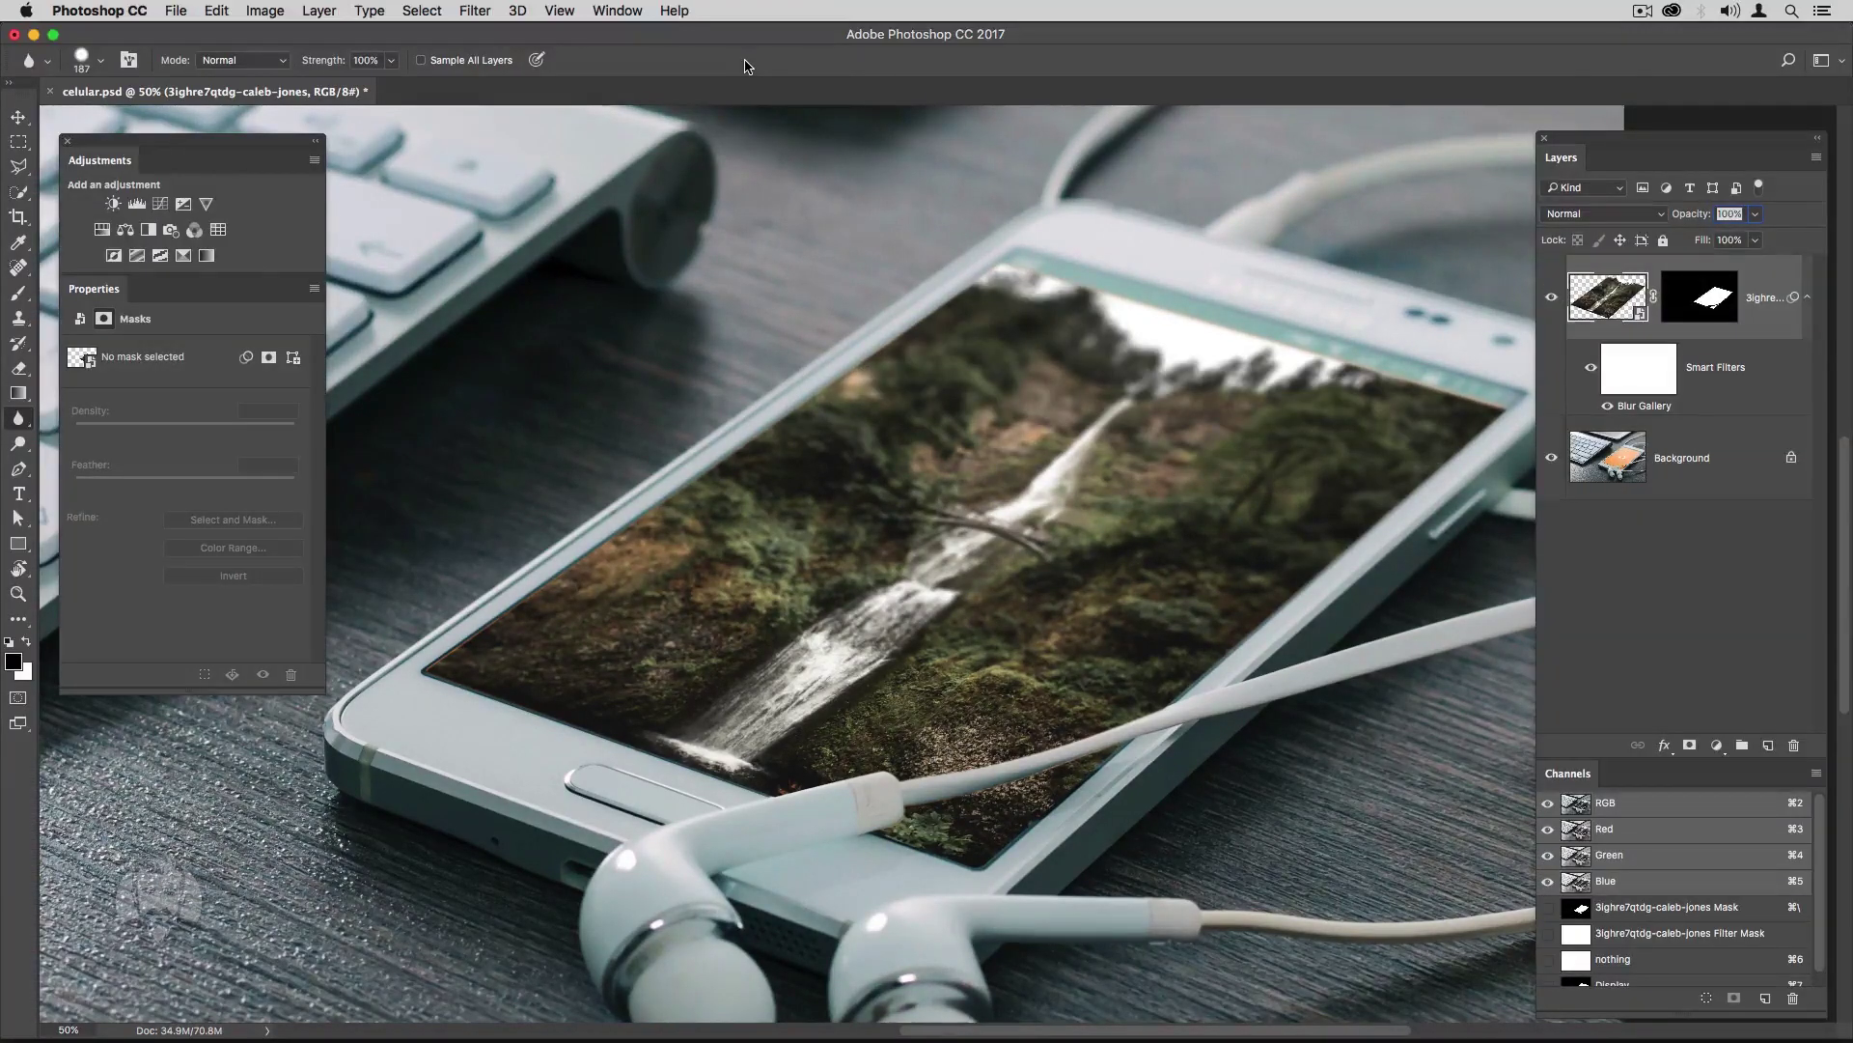
Load the Display channel as a selection of the phone screen.
{"action": "left_click", "coordinate": [423, 10]}
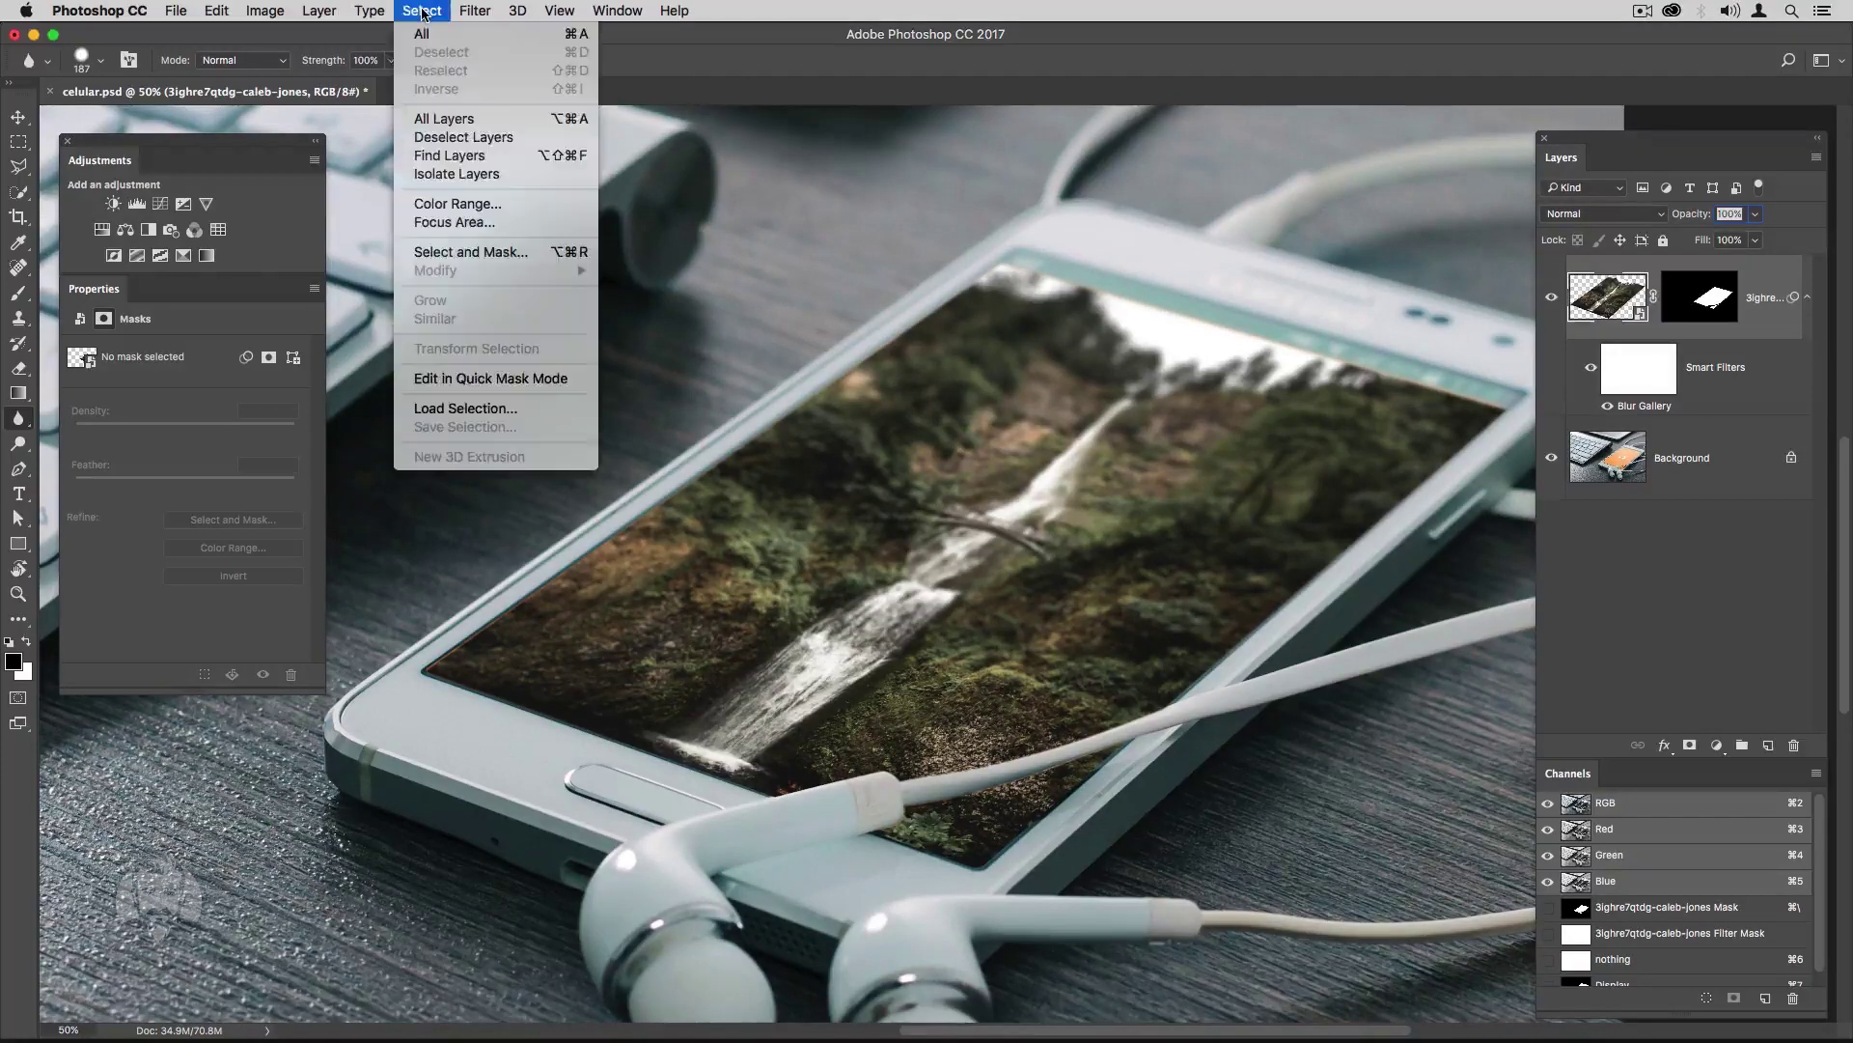
{"action": "left_click", "coordinate": [481, 414]}
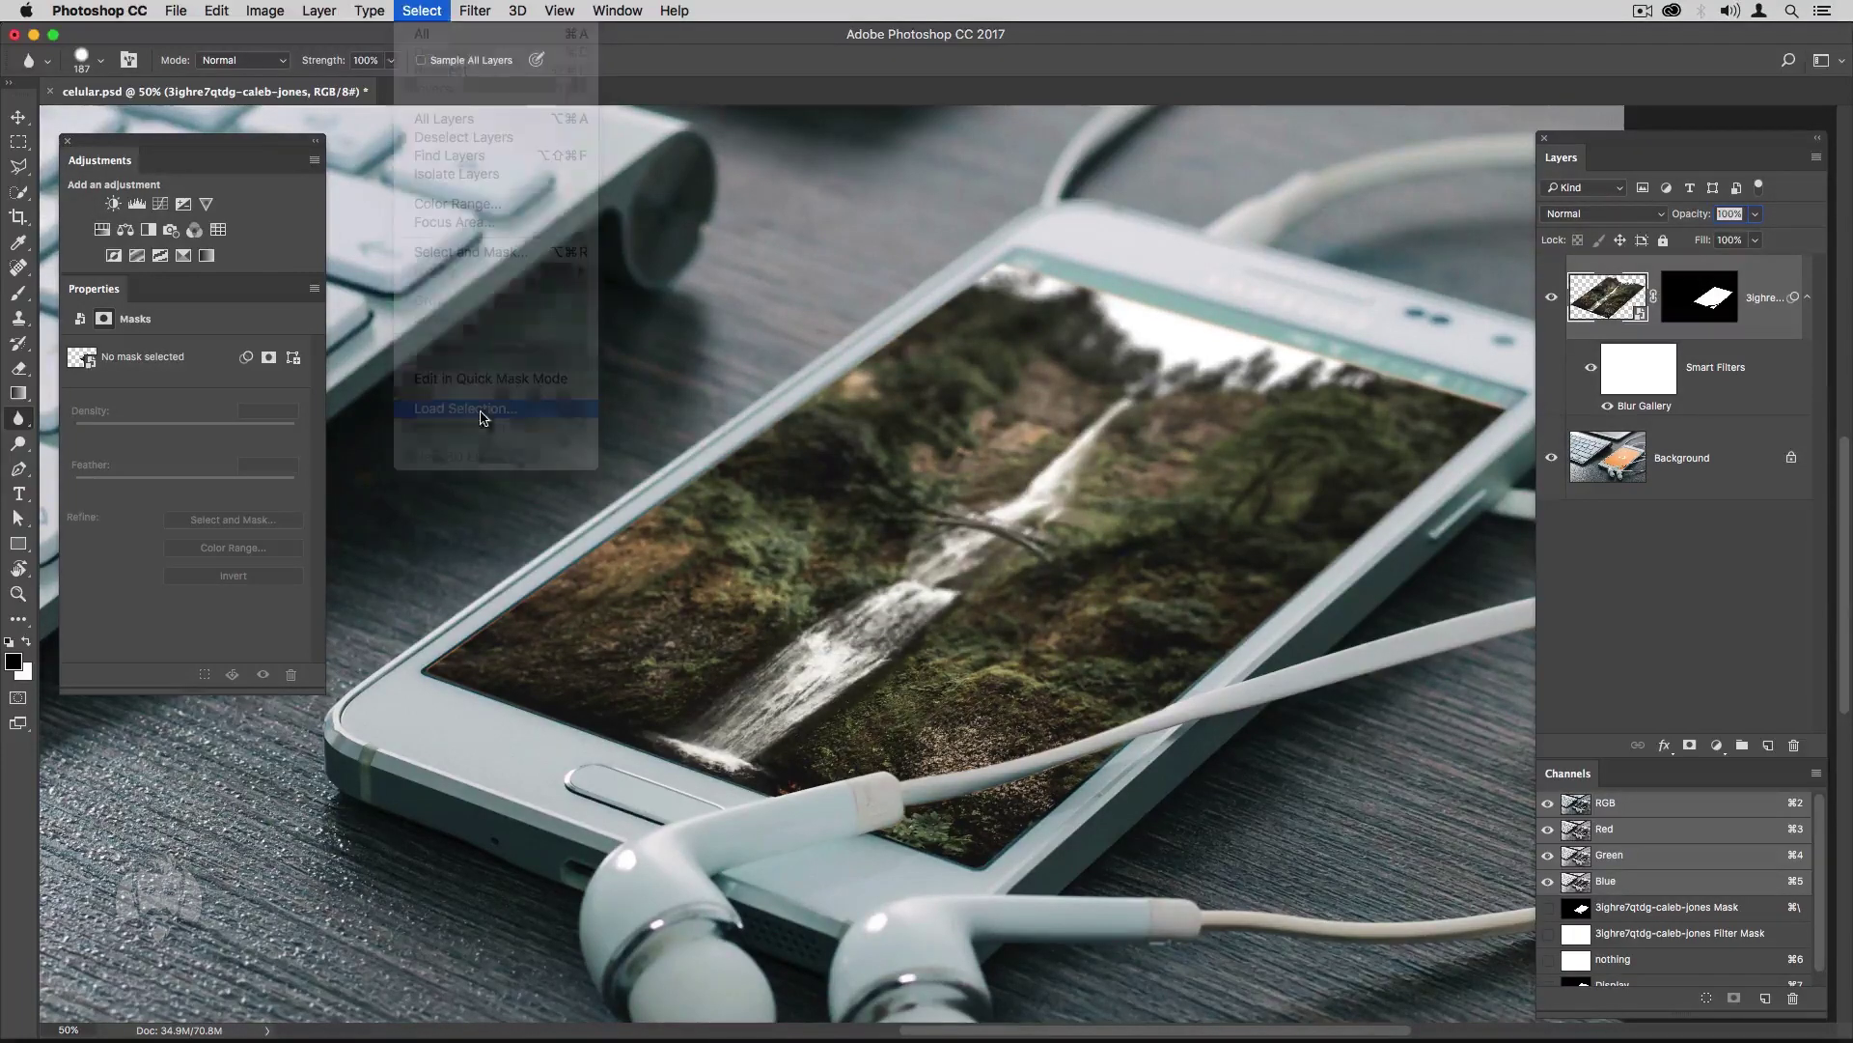
{"action": "left_click", "coordinate": [830, 446]}
{"action": "left_click", "coordinate": [830, 520]}
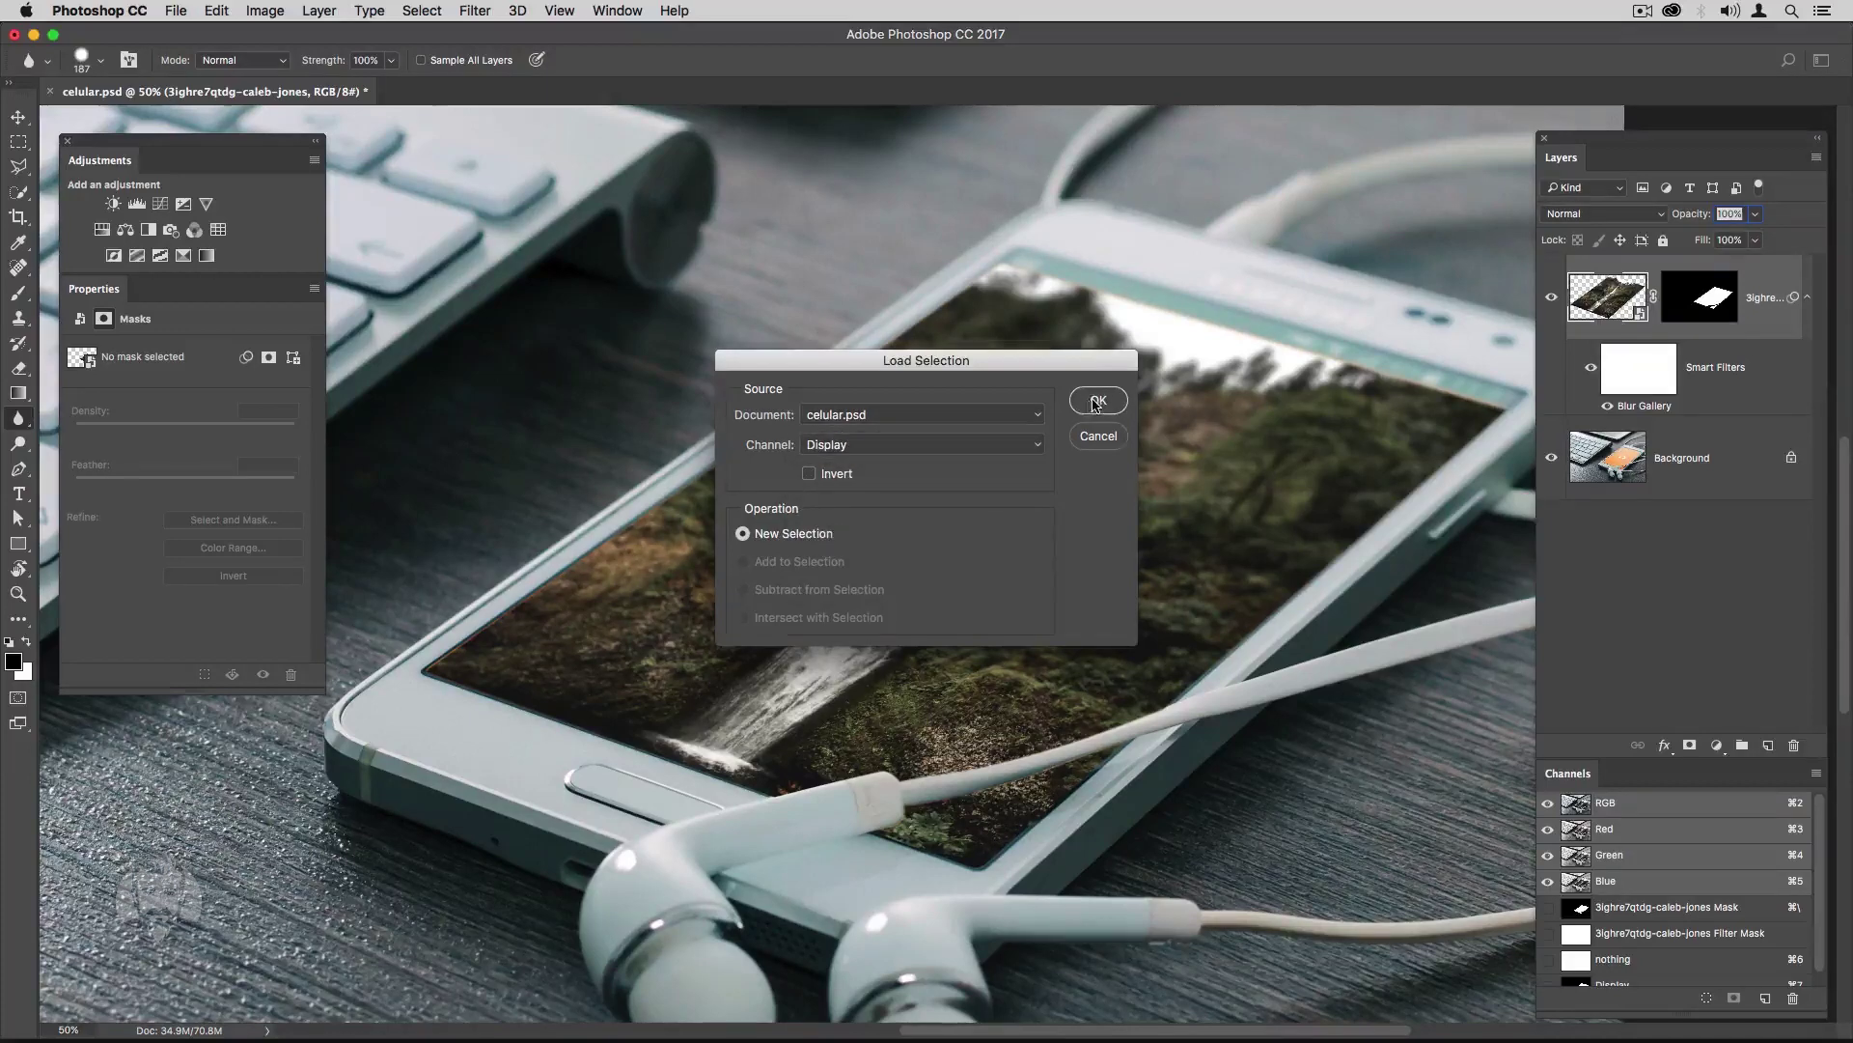
{"action": "left_click", "coordinate": [1099, 400]}
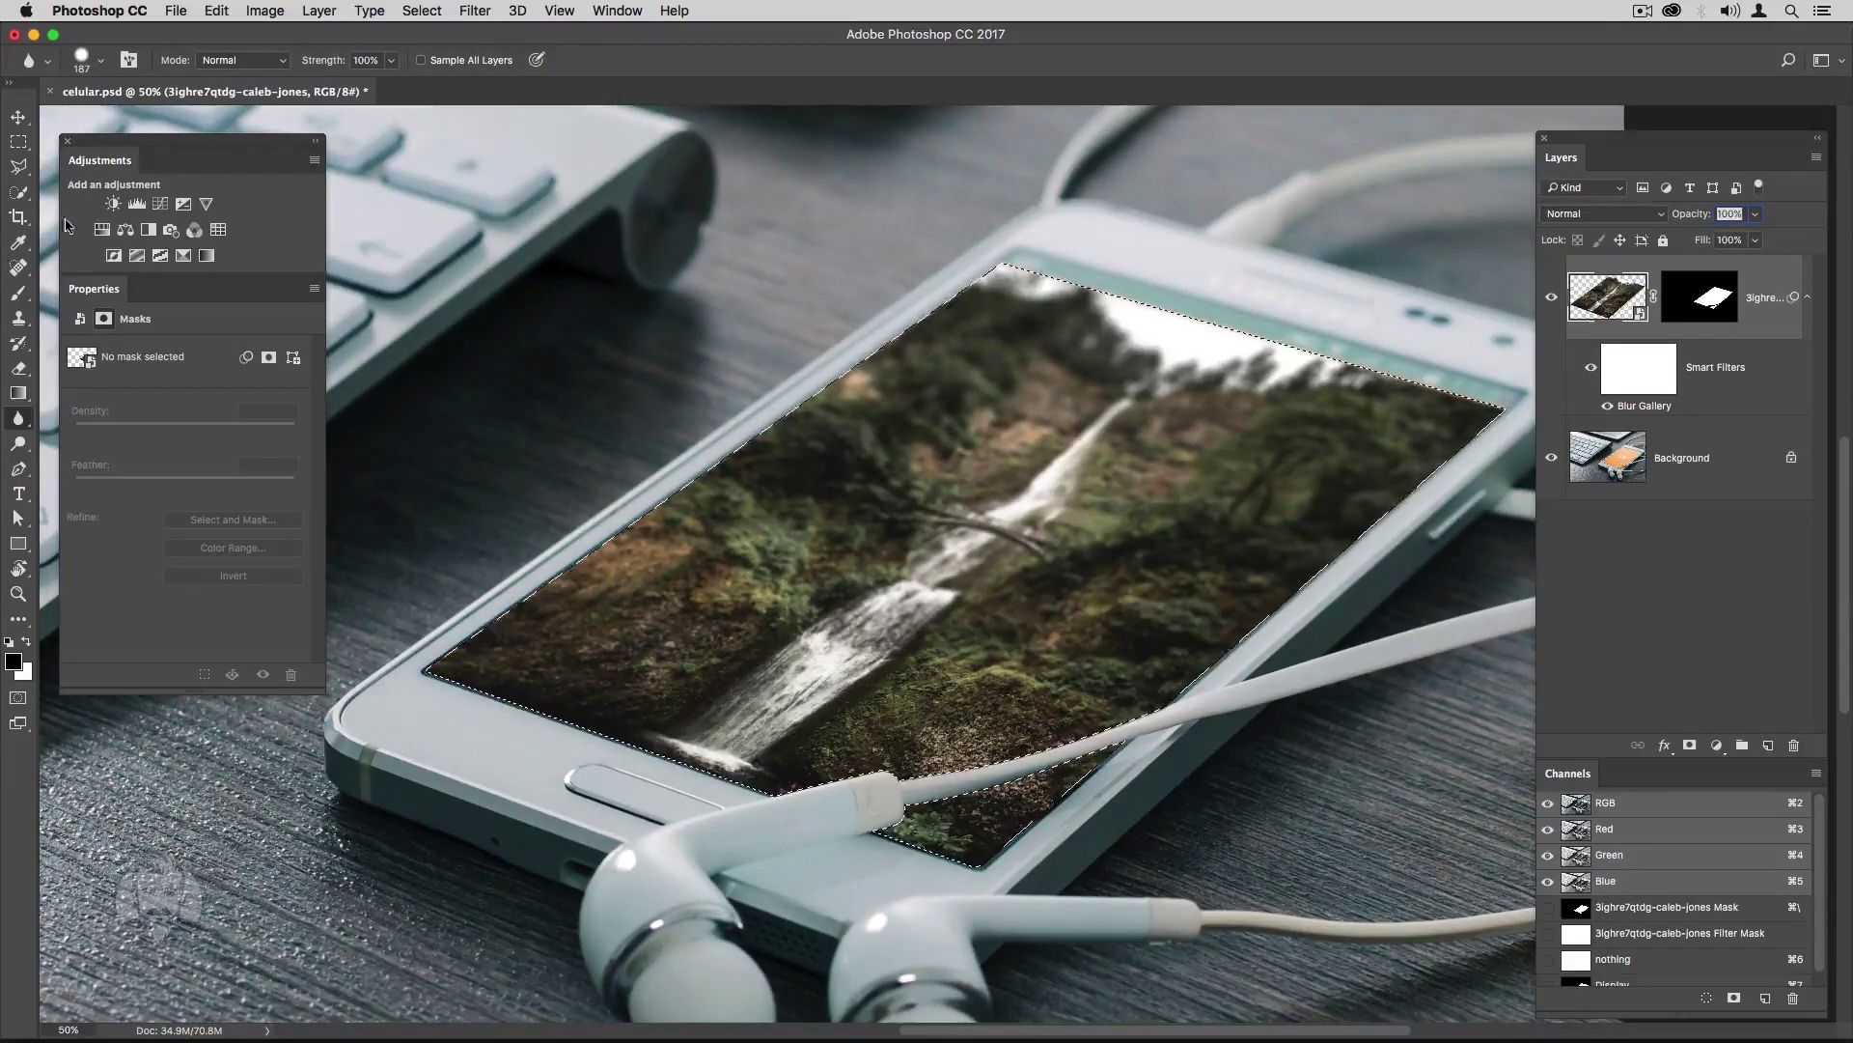
Subtract the lower screen below a diagonal line using the Polygonal Lasso.
{"action": "key", "text": "l"}
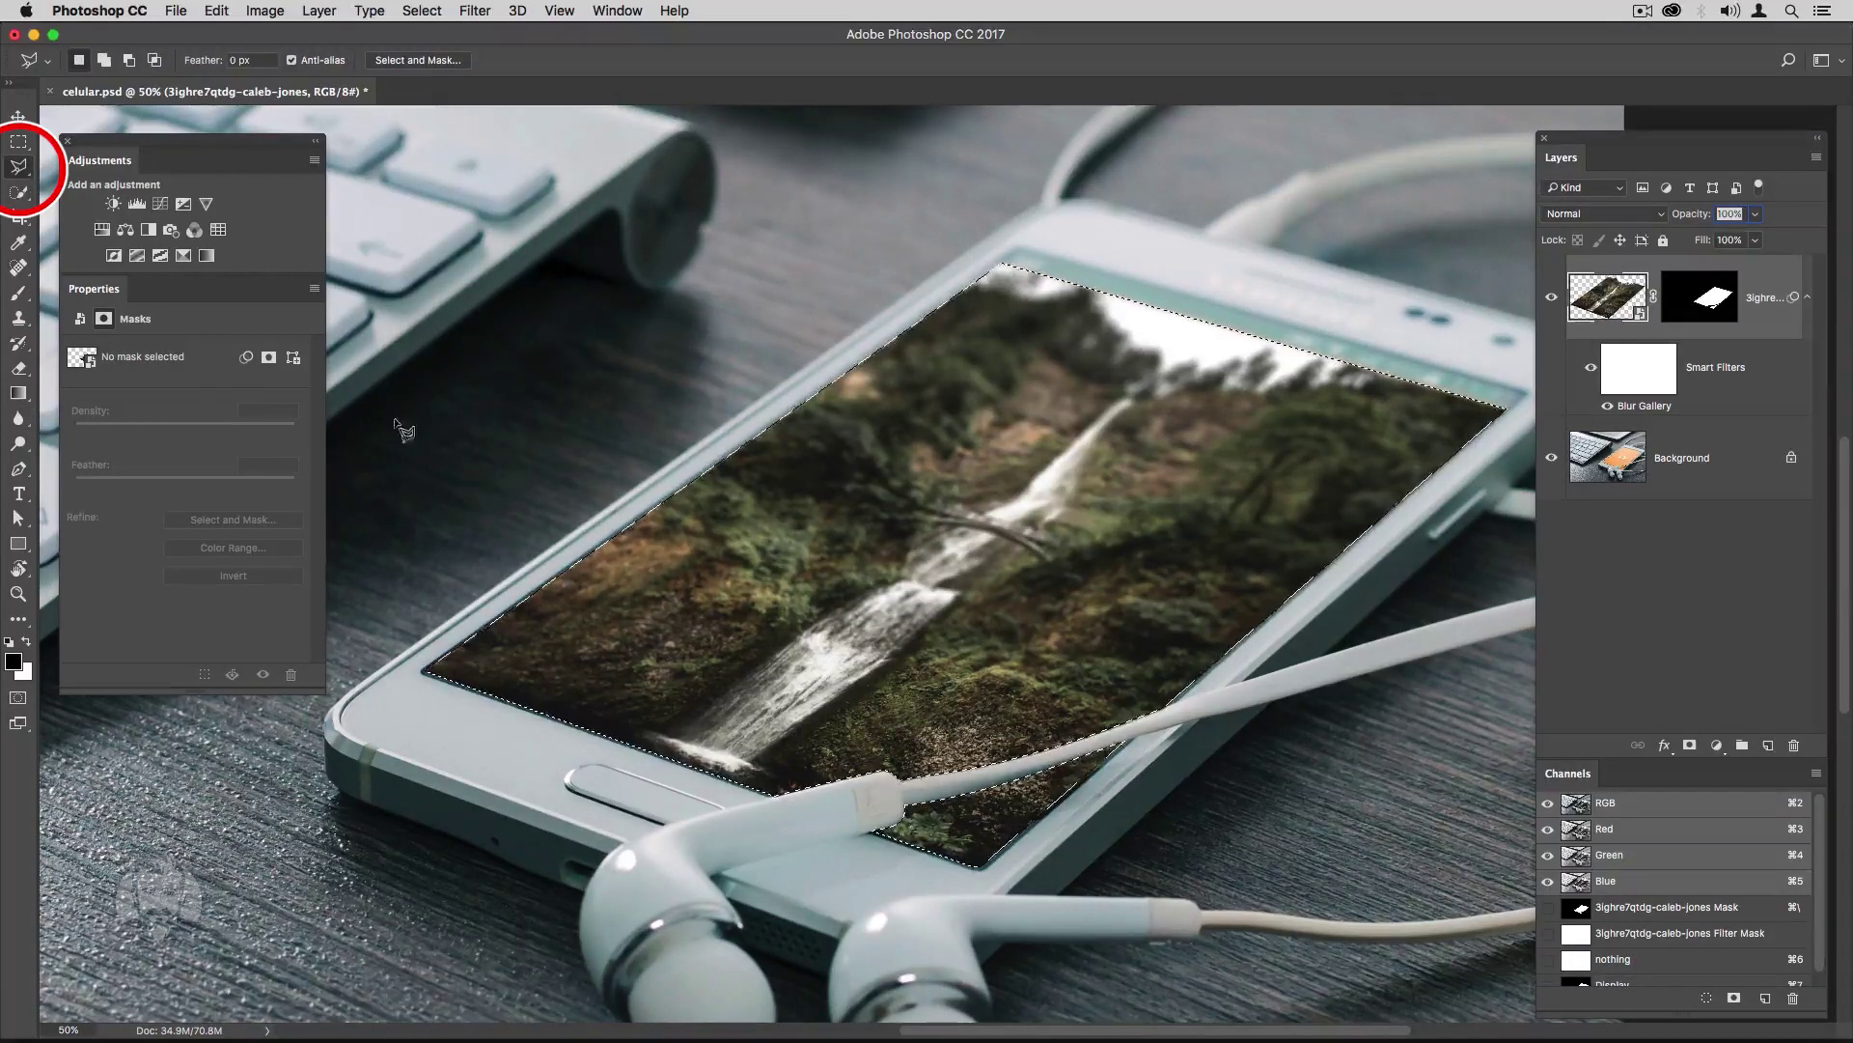
{"action": "key", "text": "alt"}
{"action": "left_click", "coordinate": [438, 477], "text": "alt"}
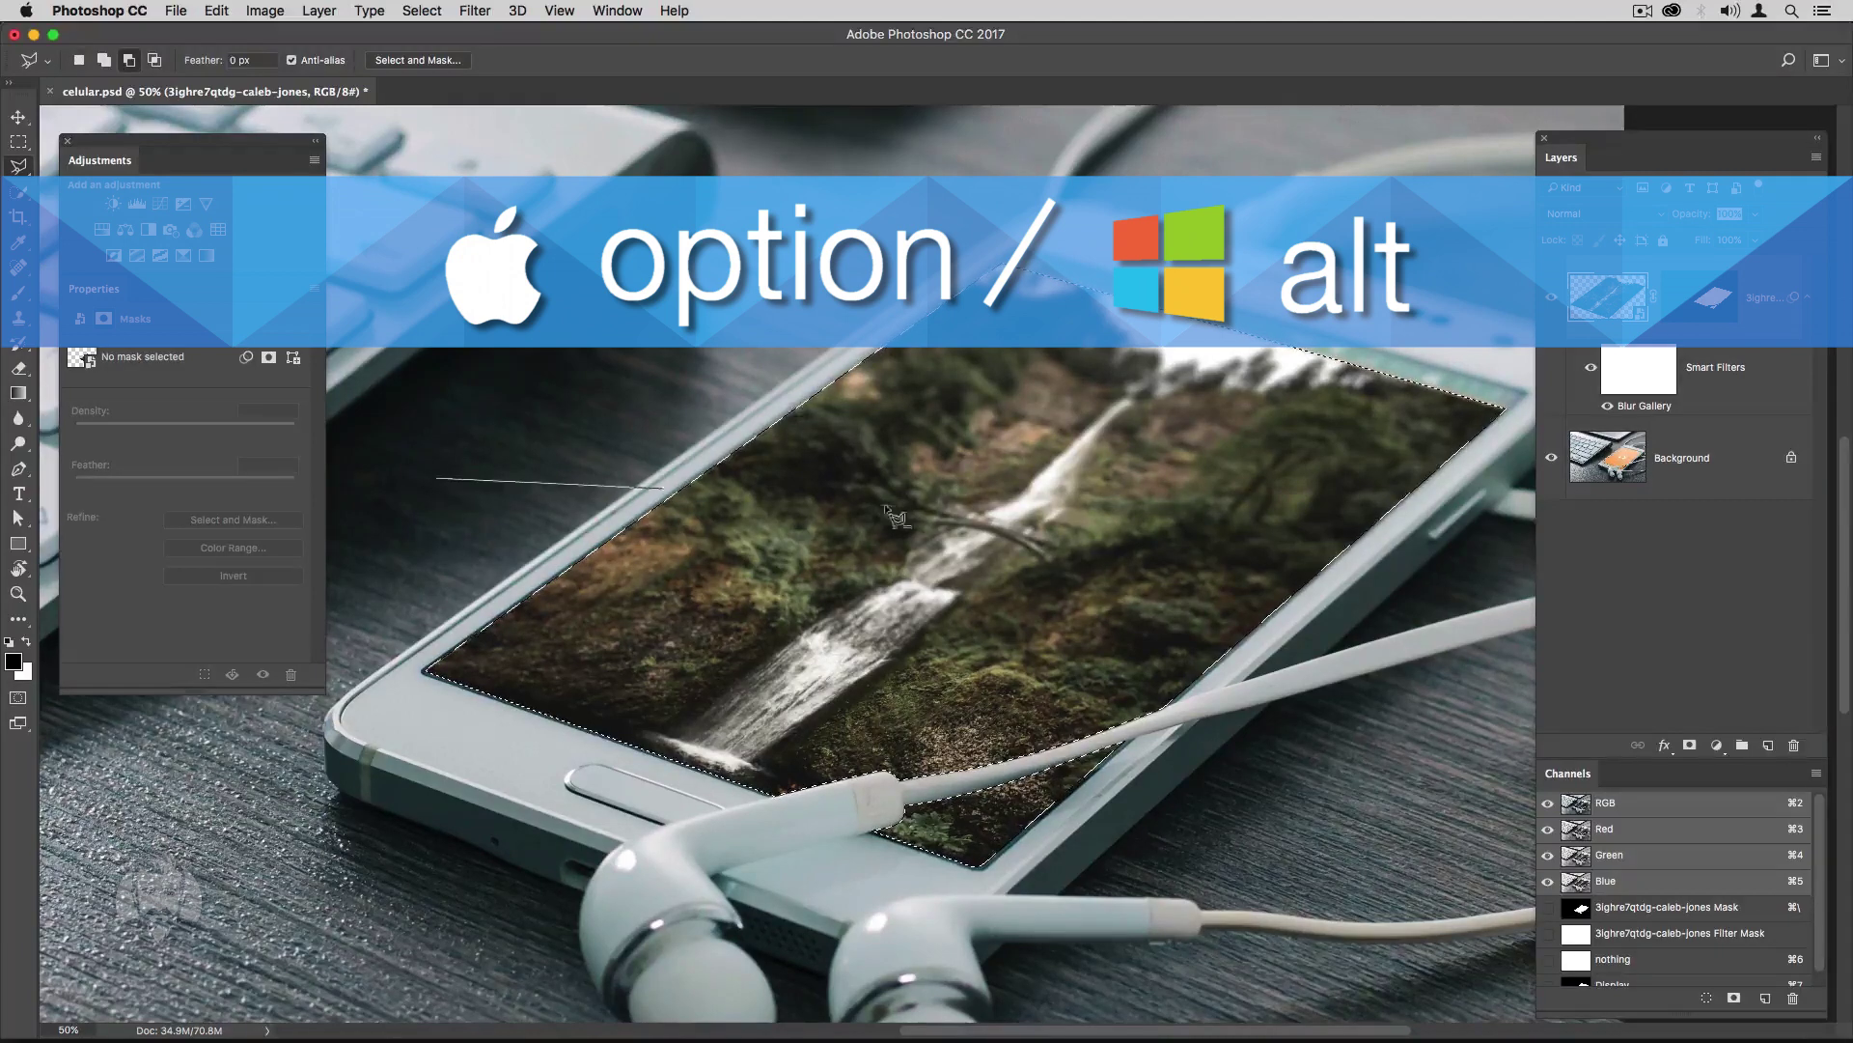
{"action": "left_click", "coordinate": [1409, 556]}
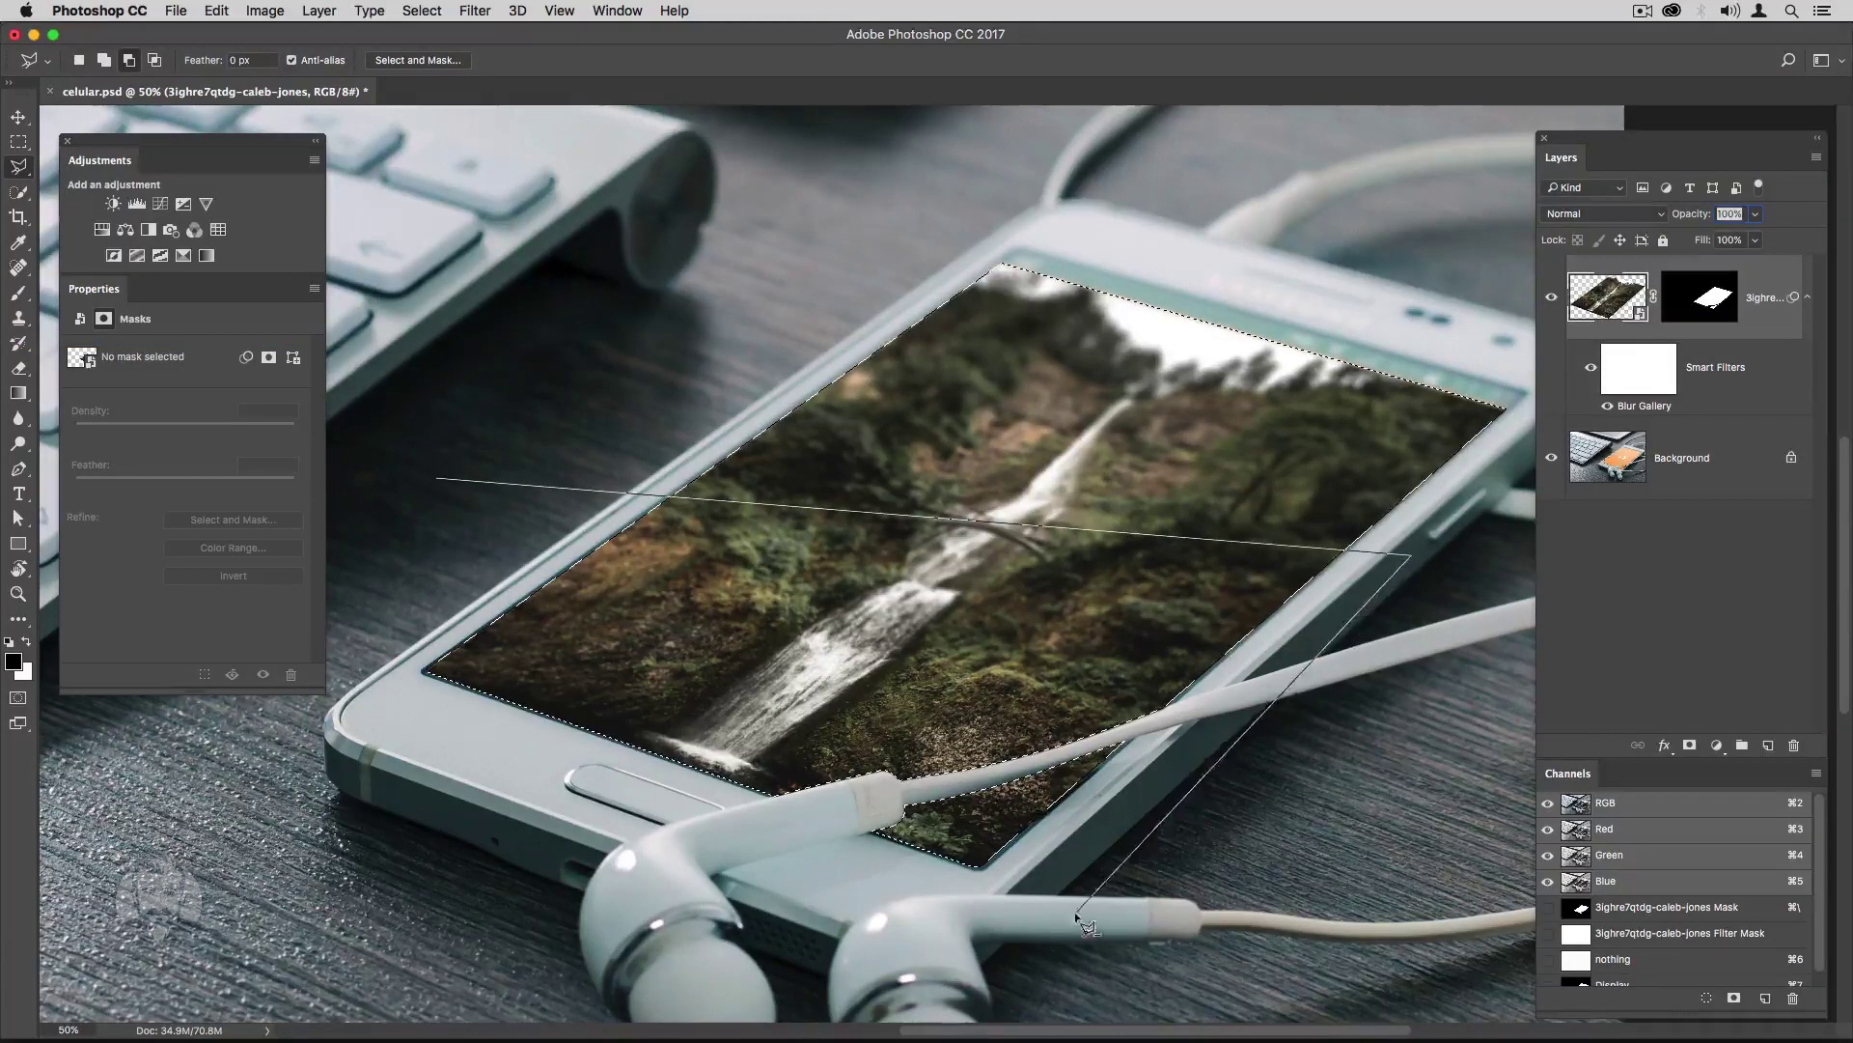
{"action": "left_click", "coordinate": [1067, 938]}
{"action": "left_click", "coordinate": [693, 937]}
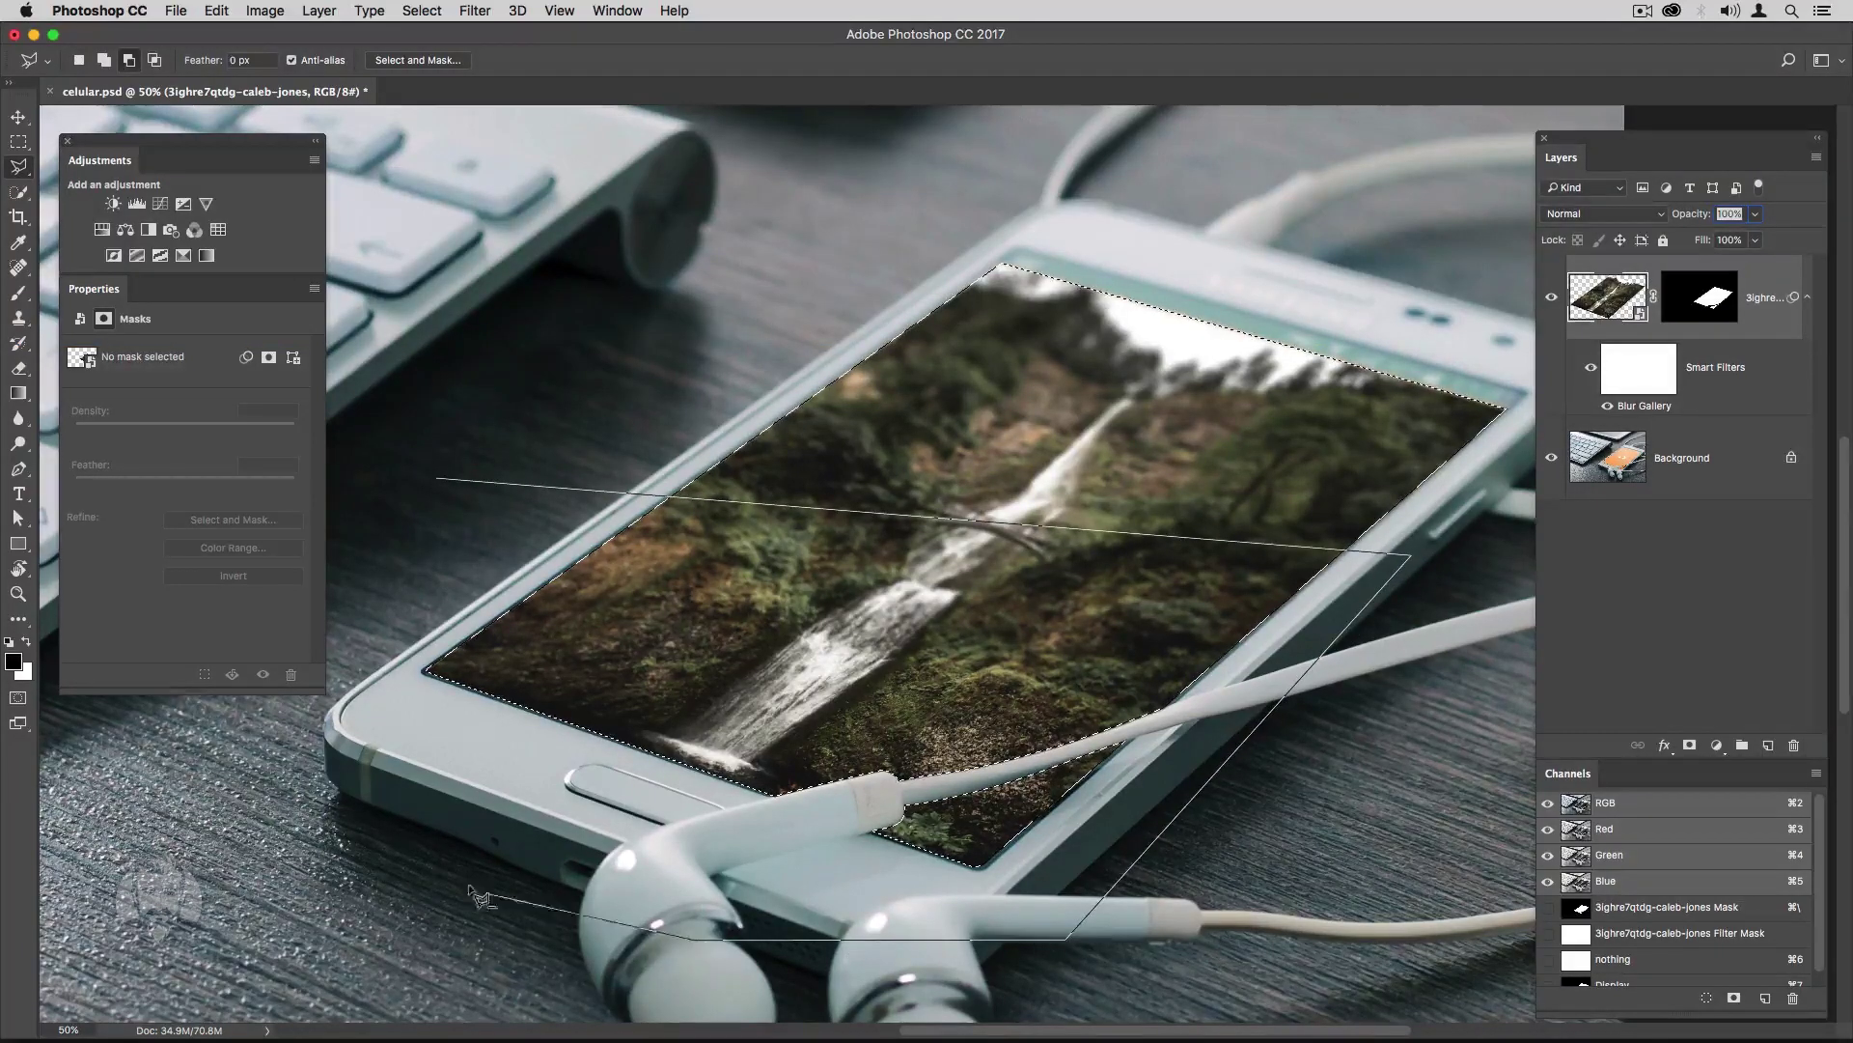
{"action": "left_click", "coordinate": [307, 762]}
{"action": "left_click", "coordinate": [438, 478]}
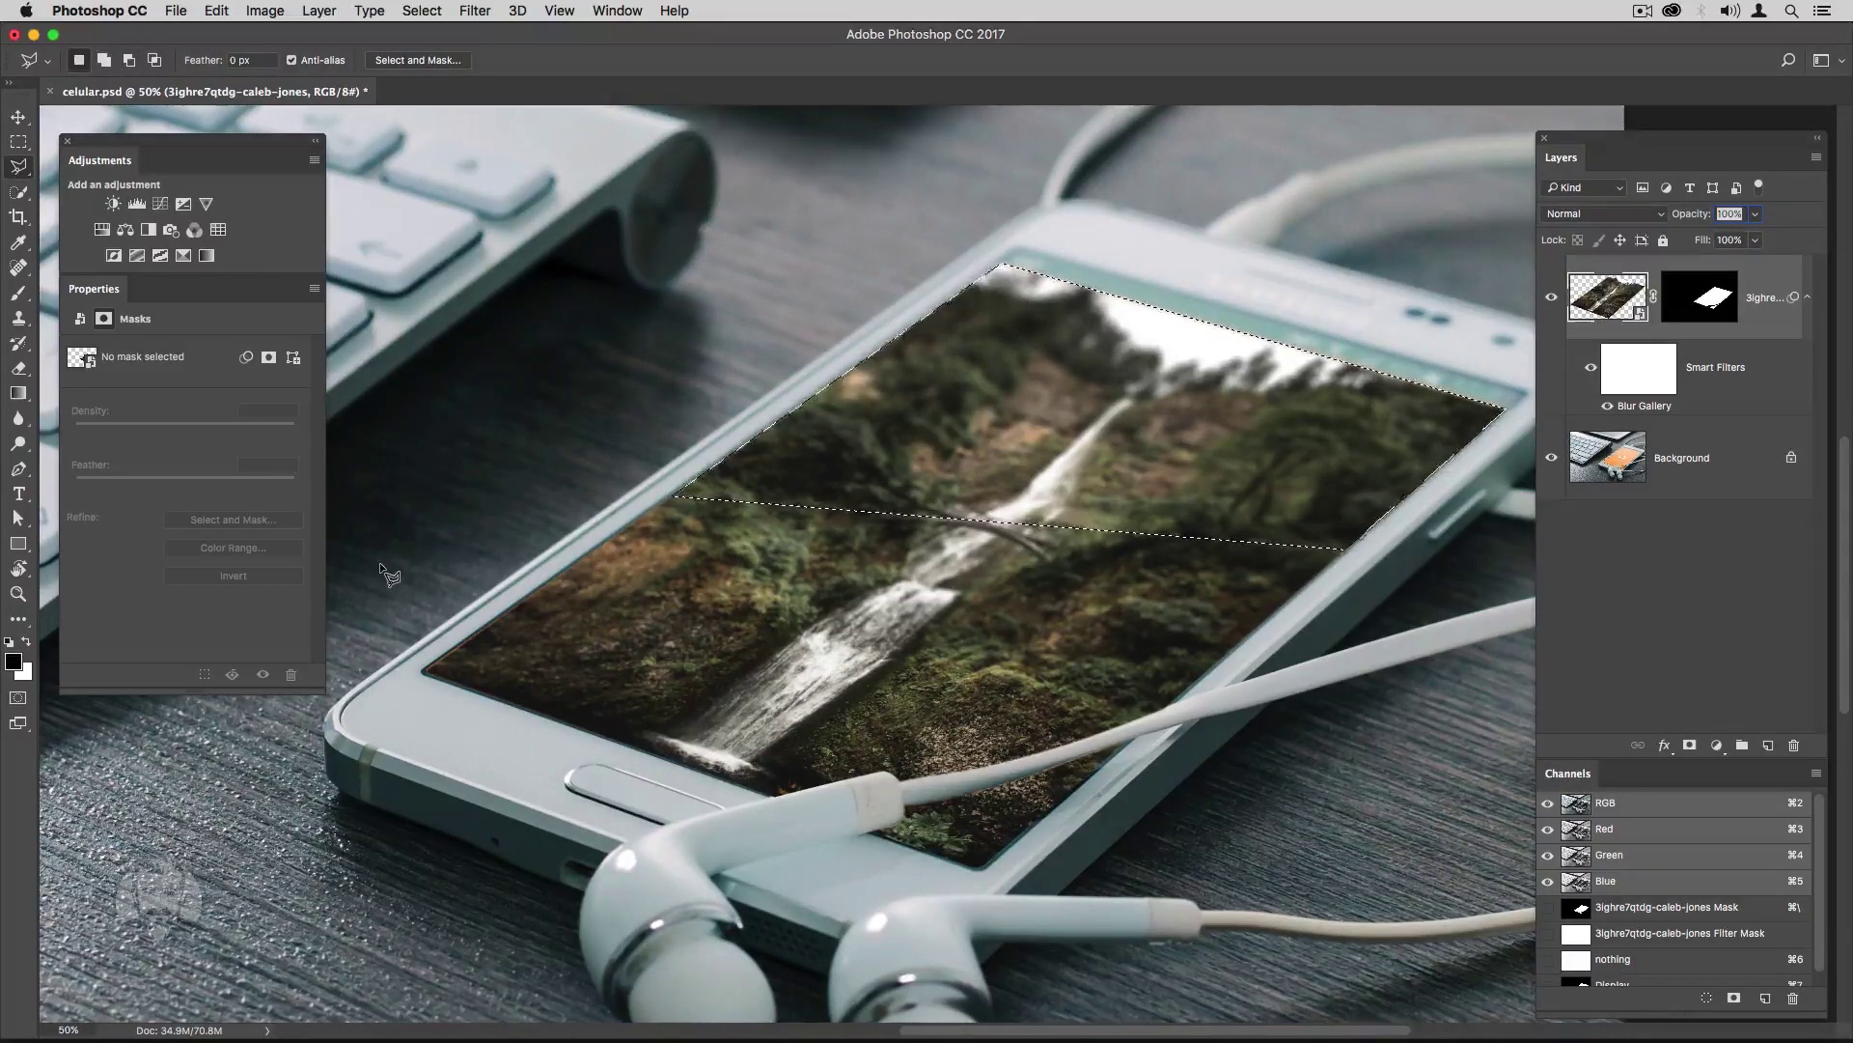
Feather the upper-screen selection with a 20-pixel radius via Select > Modify > Feather.
{"action": "left_click", "coordinate": [422, 10]}
{"action": "mouse_move", "coordinate": [434, 270]}
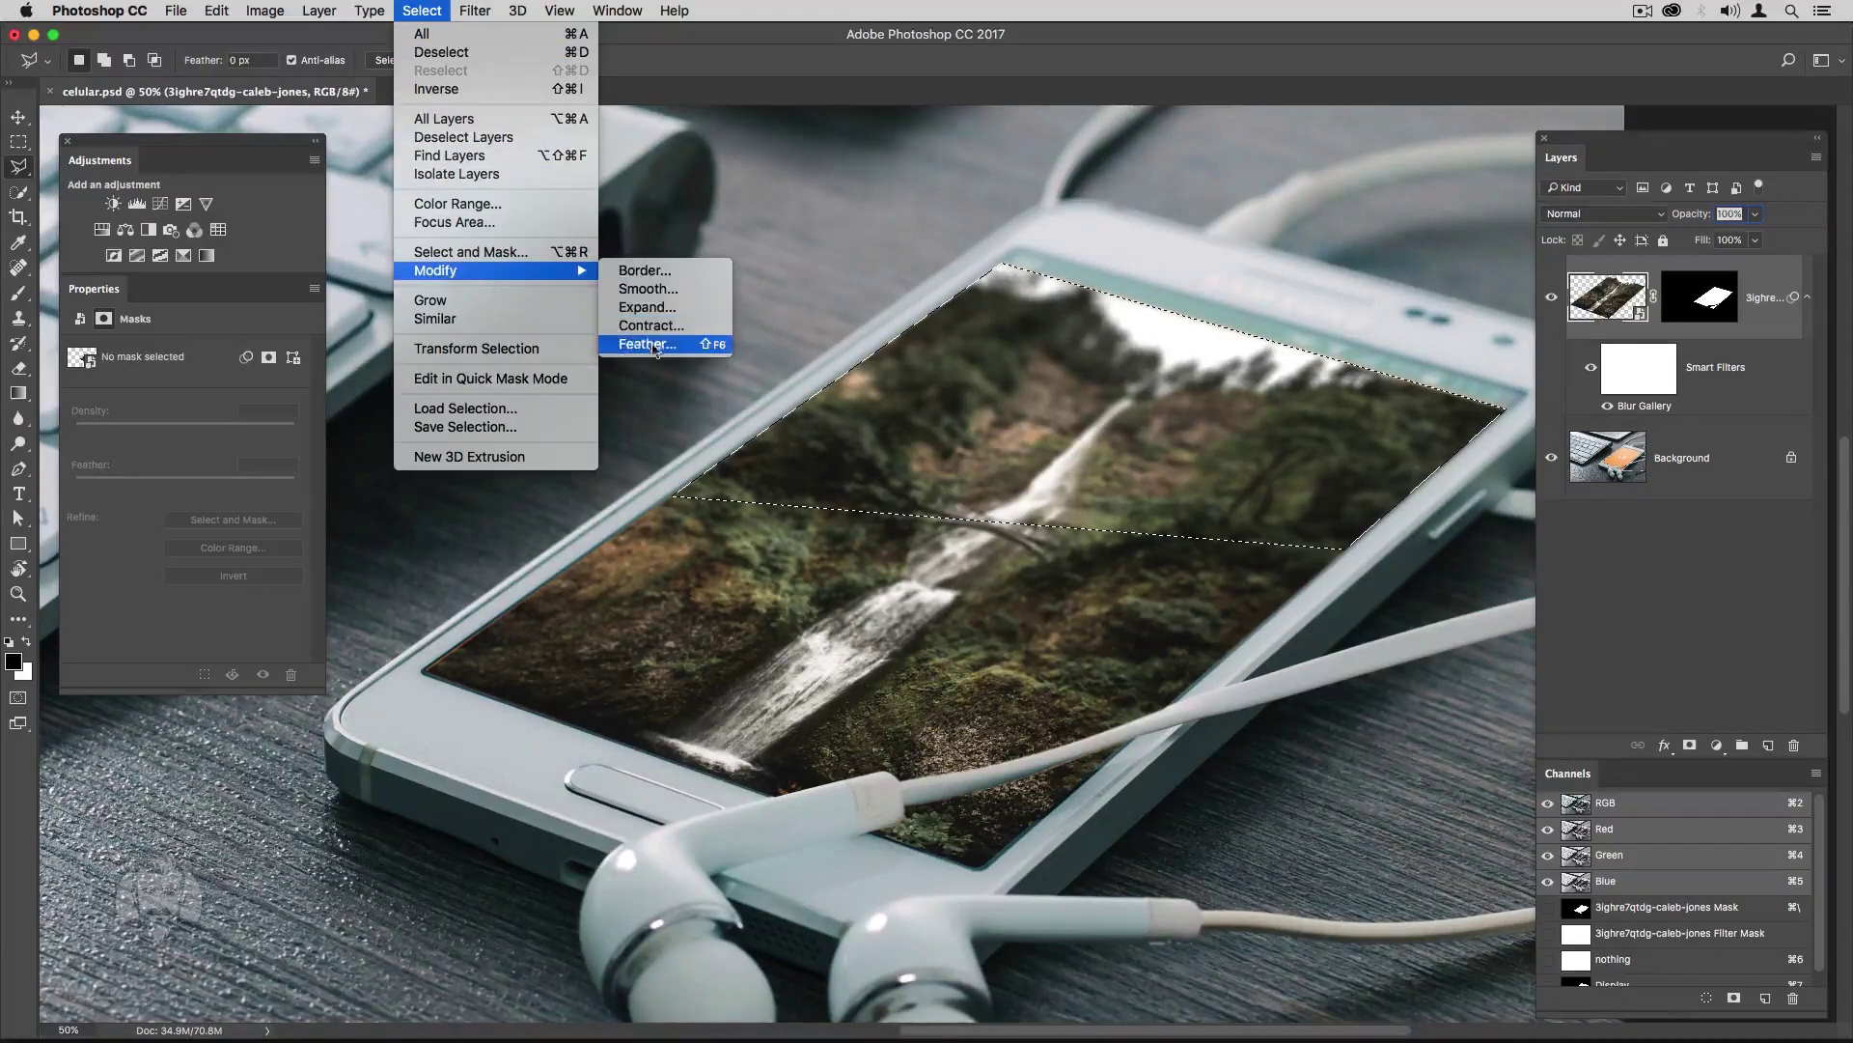
{"action": "left_click", "coordinate": [656, 346]}
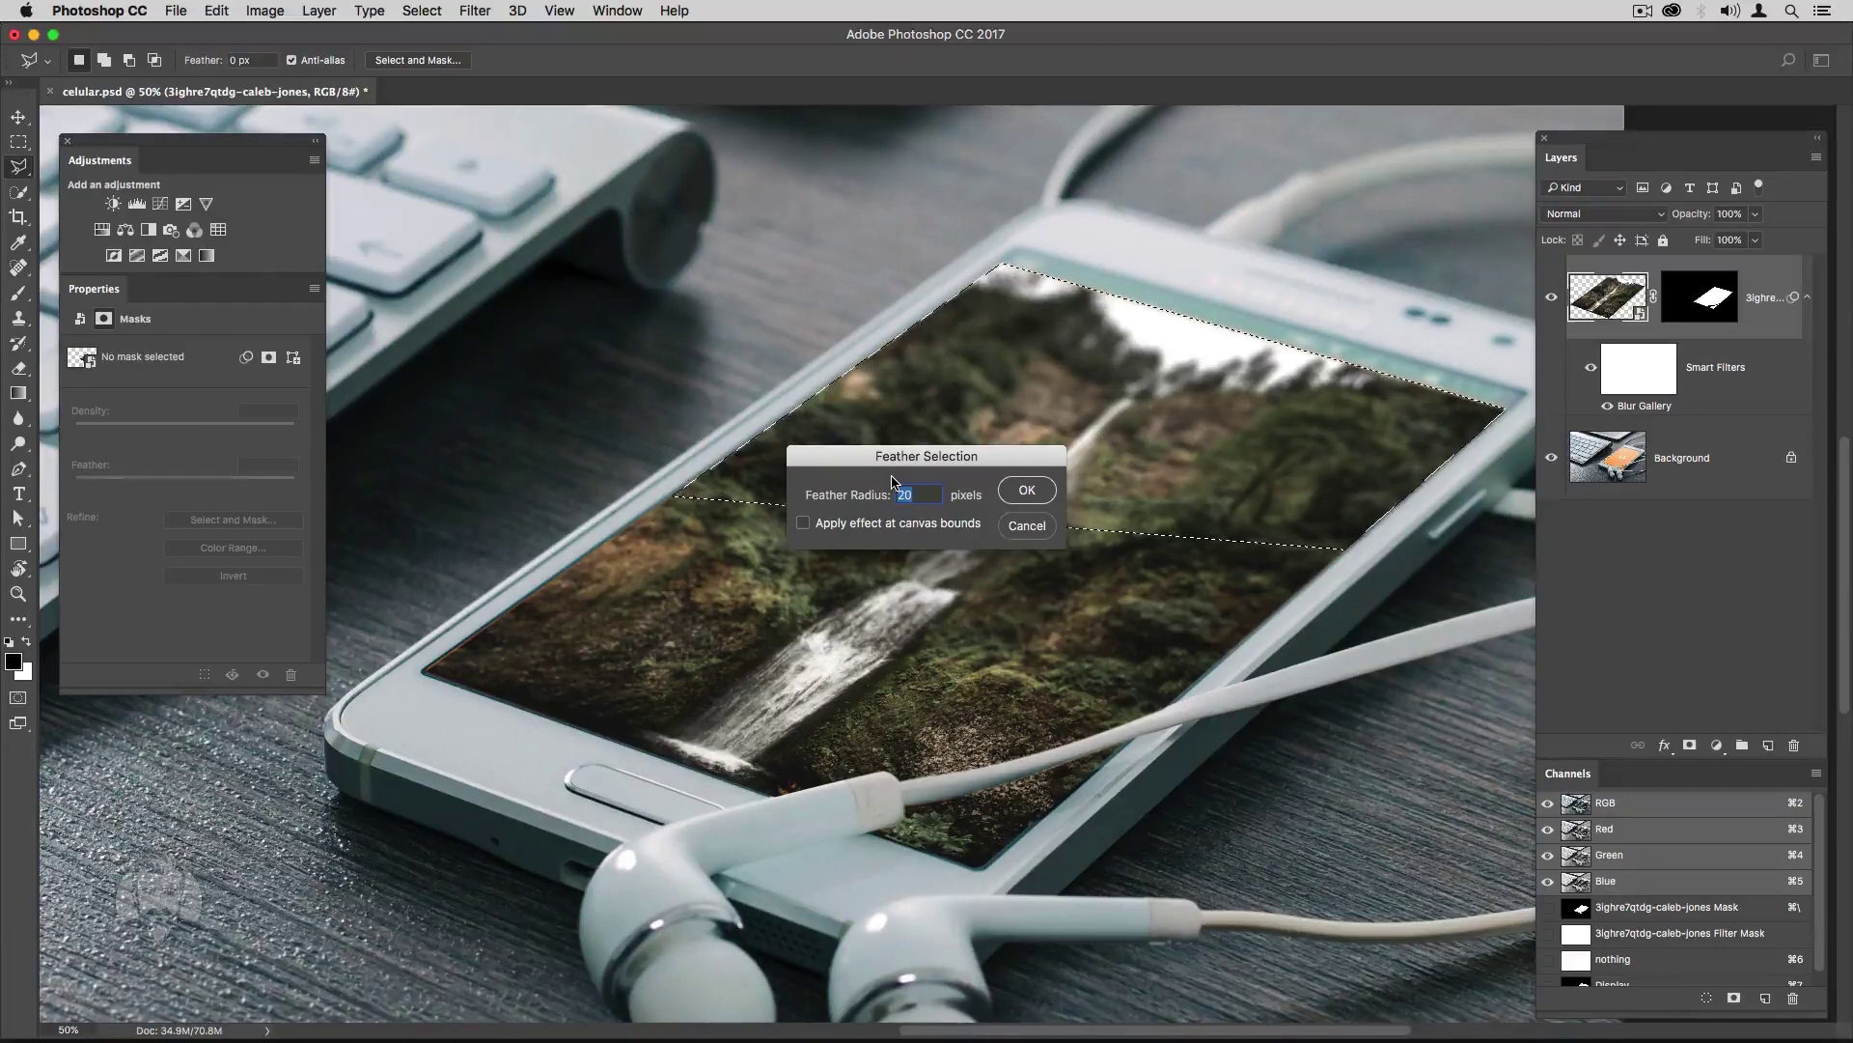
{"action": "left_click", "coordinate": [1026, 490]}
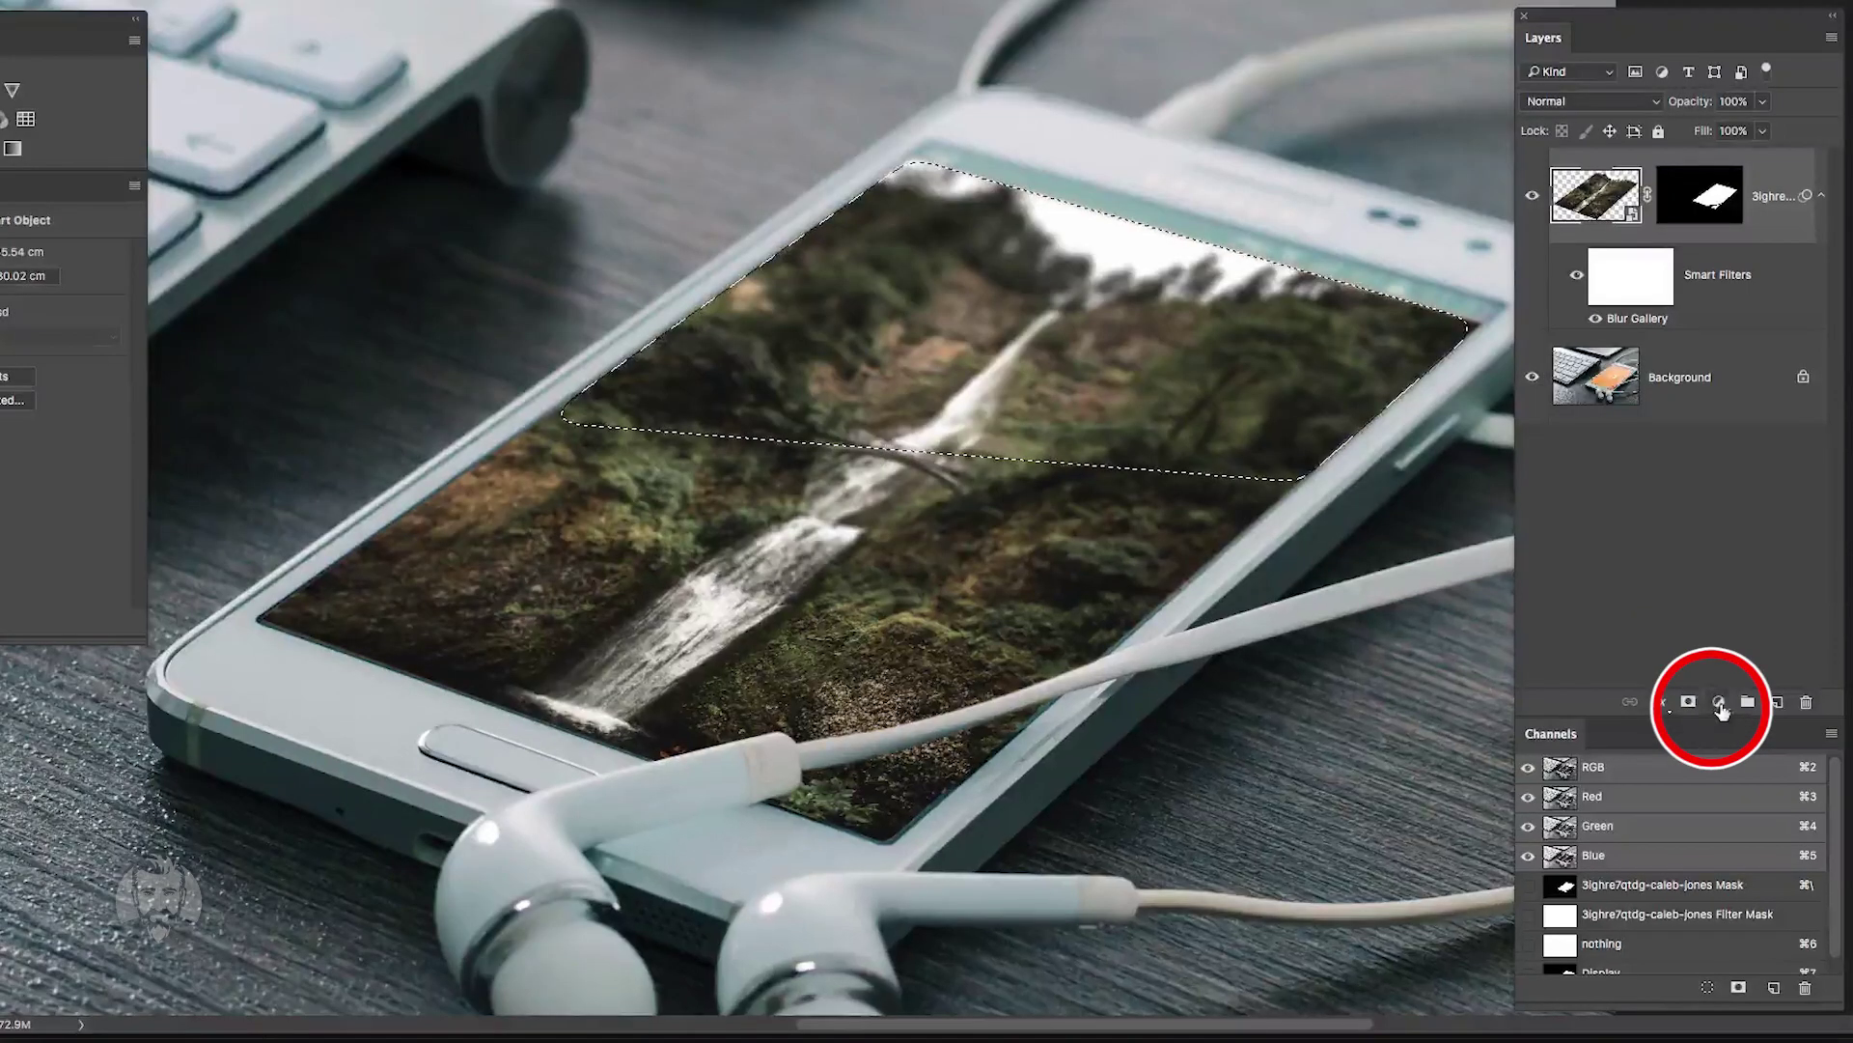
Add a Levels adjustment layer masked to the upper screen with midtones set to 1.30.
{"action": "left_click", "coordinate": [1716, 747]}
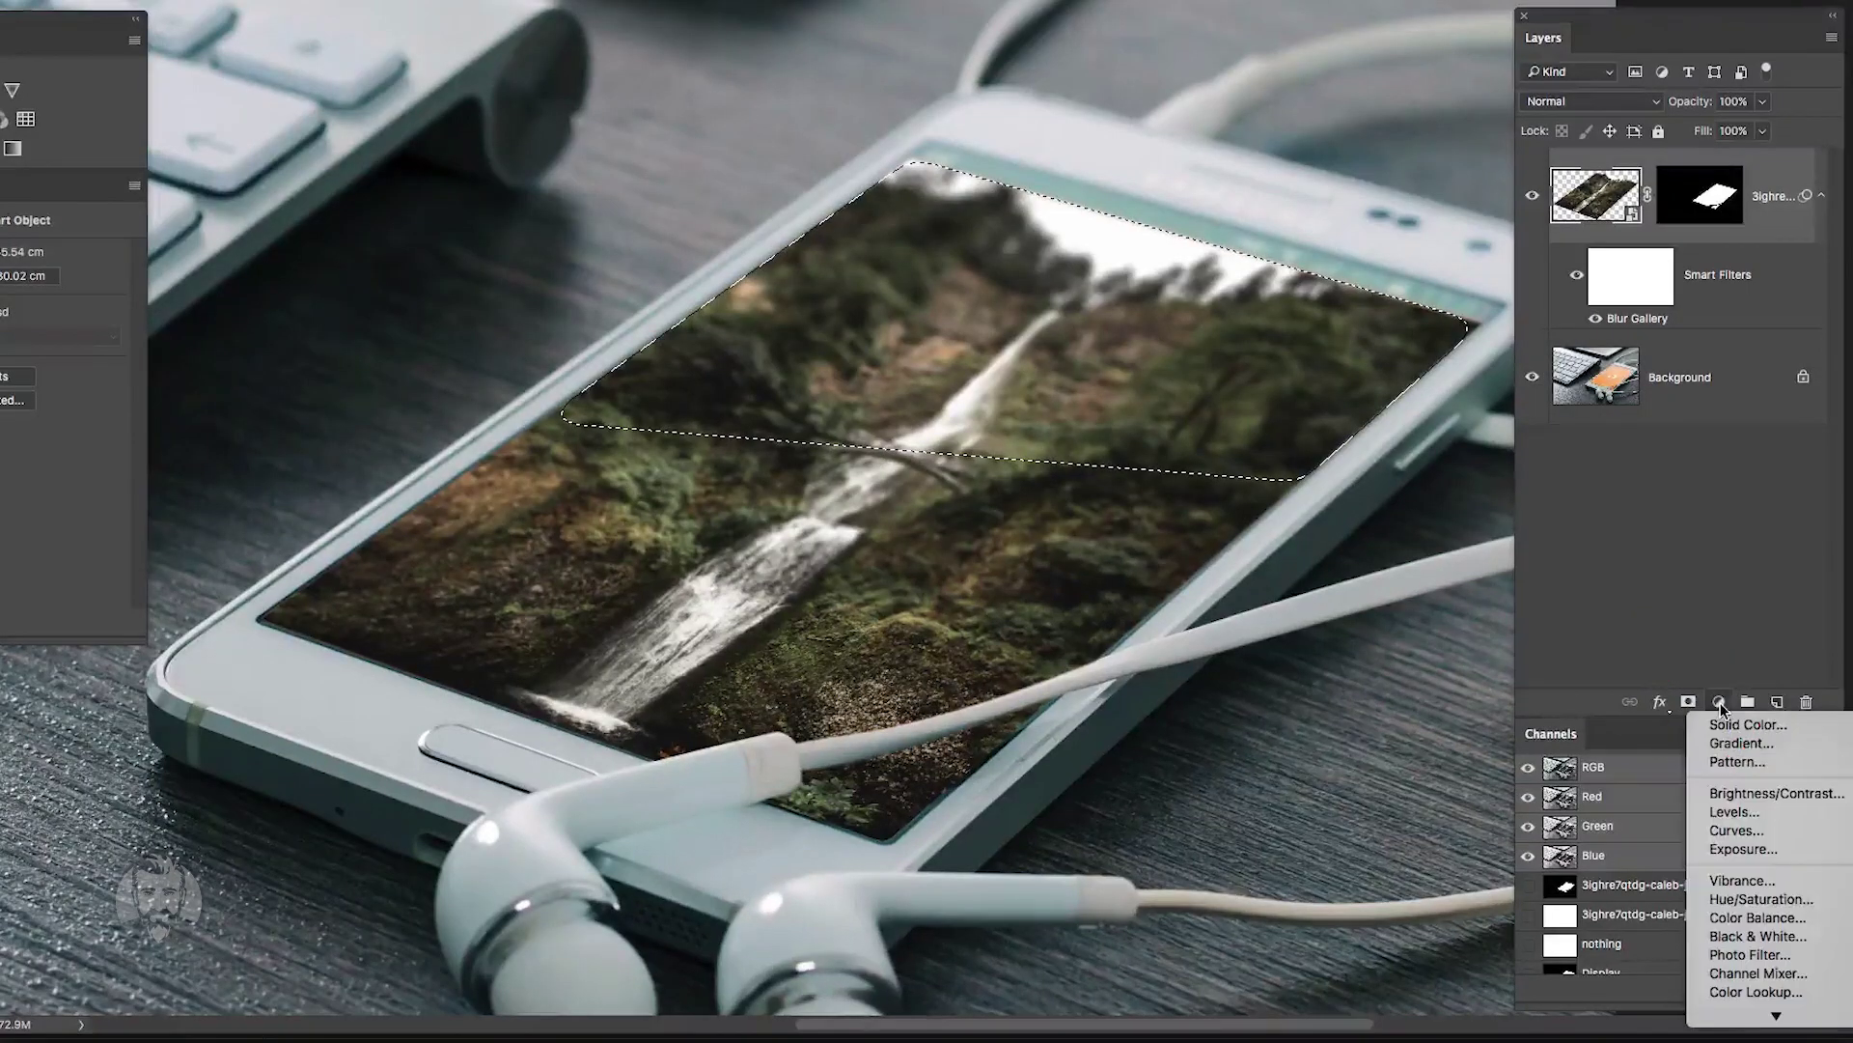
{"action": "left_click", "coordinate": [1745, 812]}
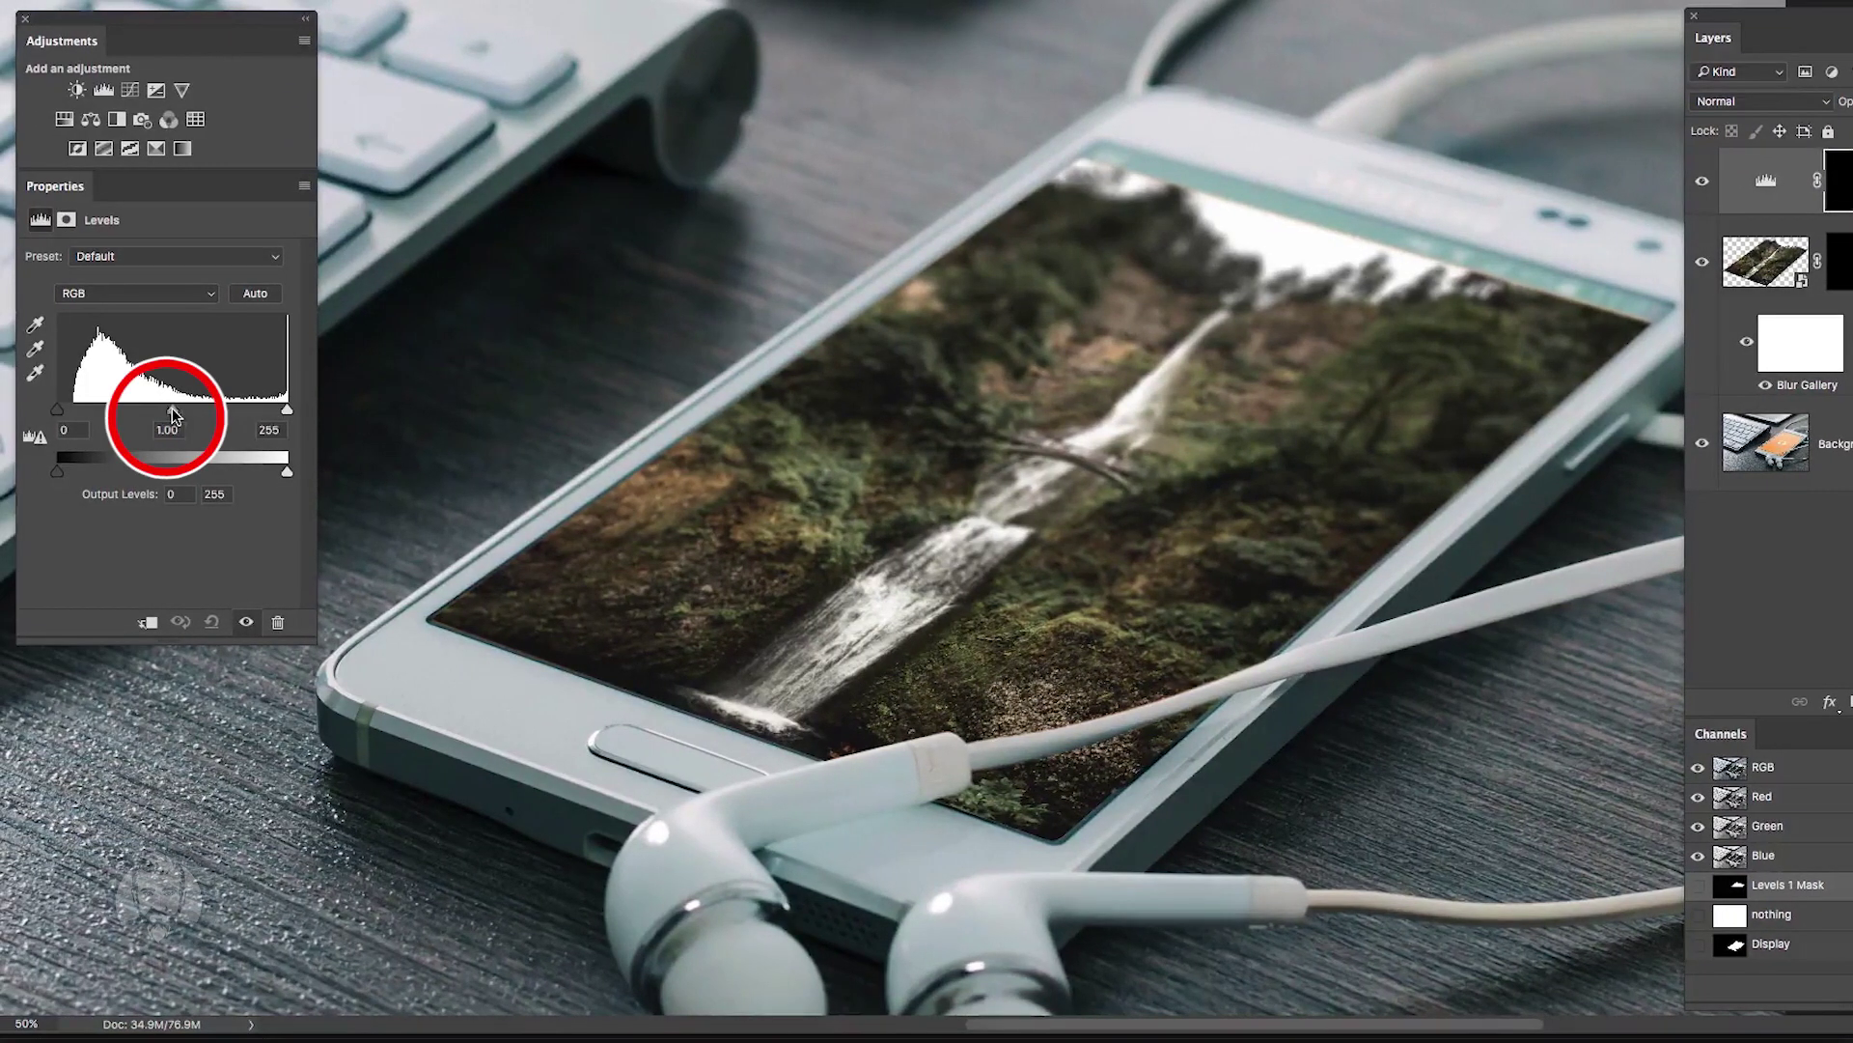
{"action": "left_click_drag", "start_coordinate": [172, 413], "coordinate": [69, 417]}
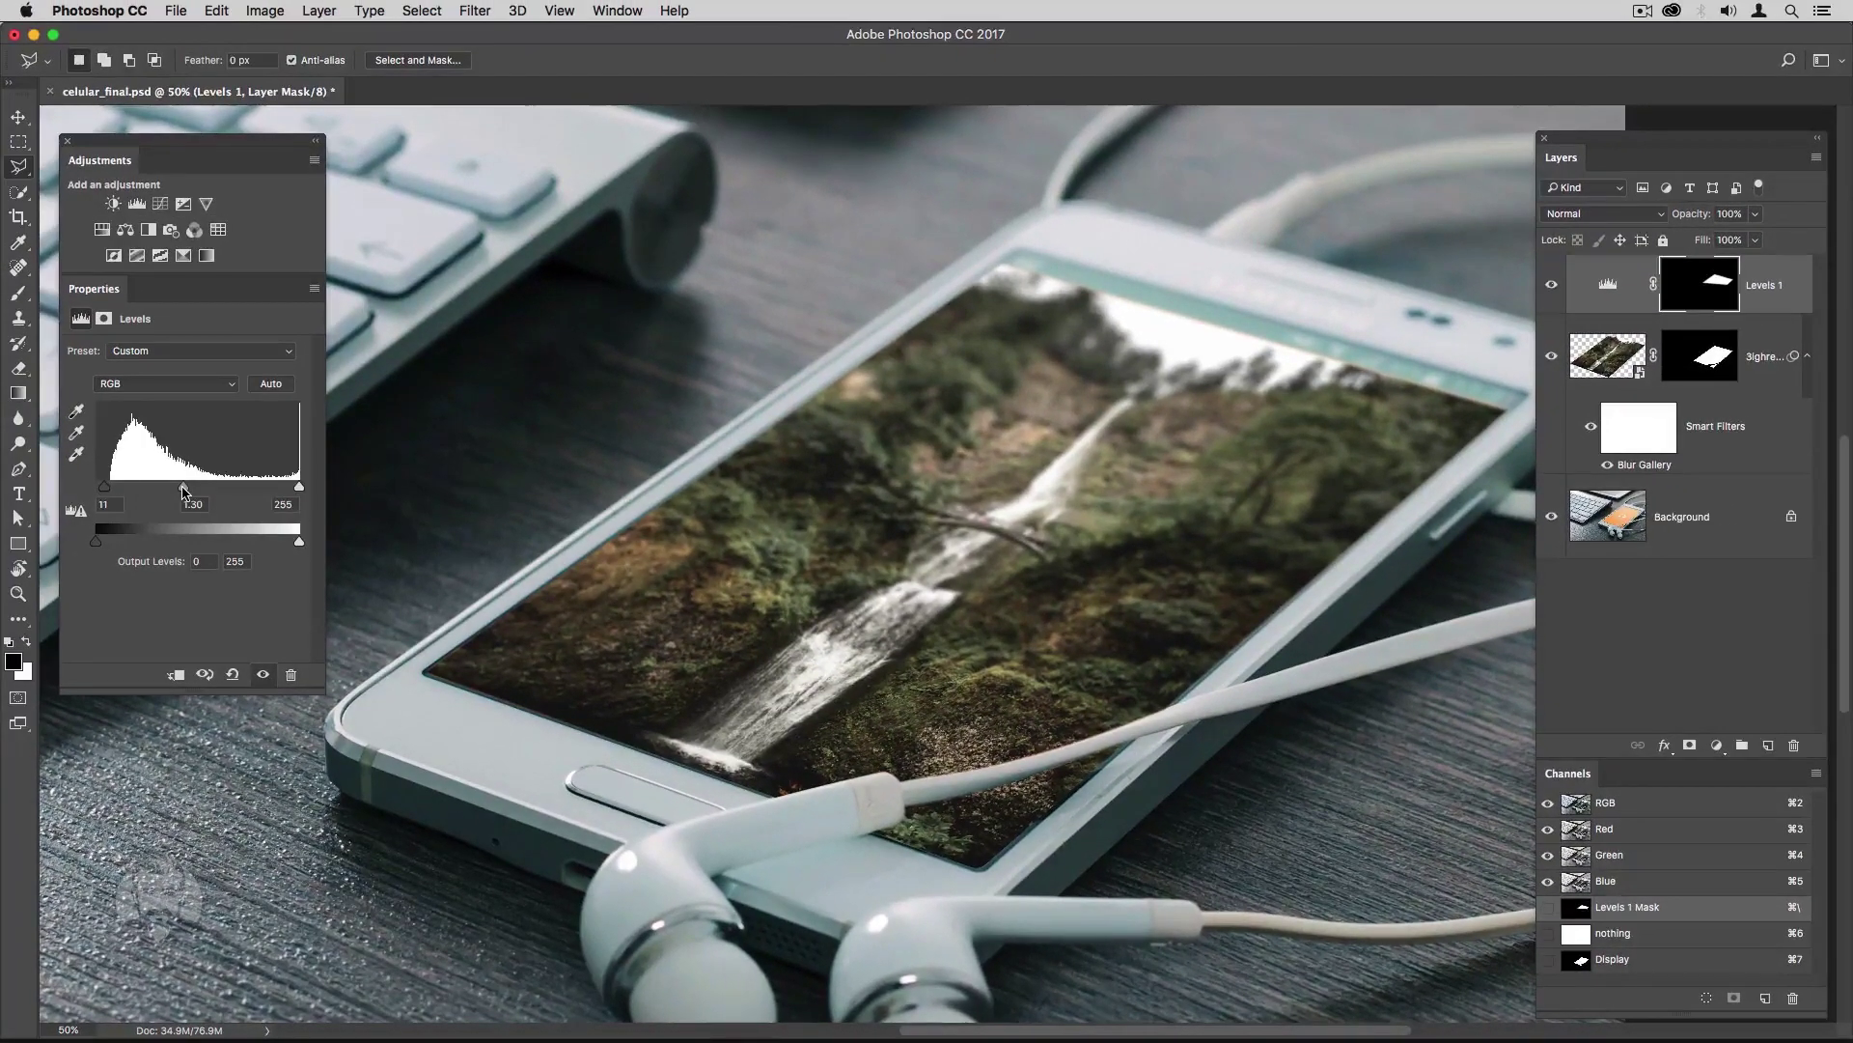
Load the saved Display channel as the full phone-screen selection.
{"action": "left_click", "coordinate": [445, 13]}
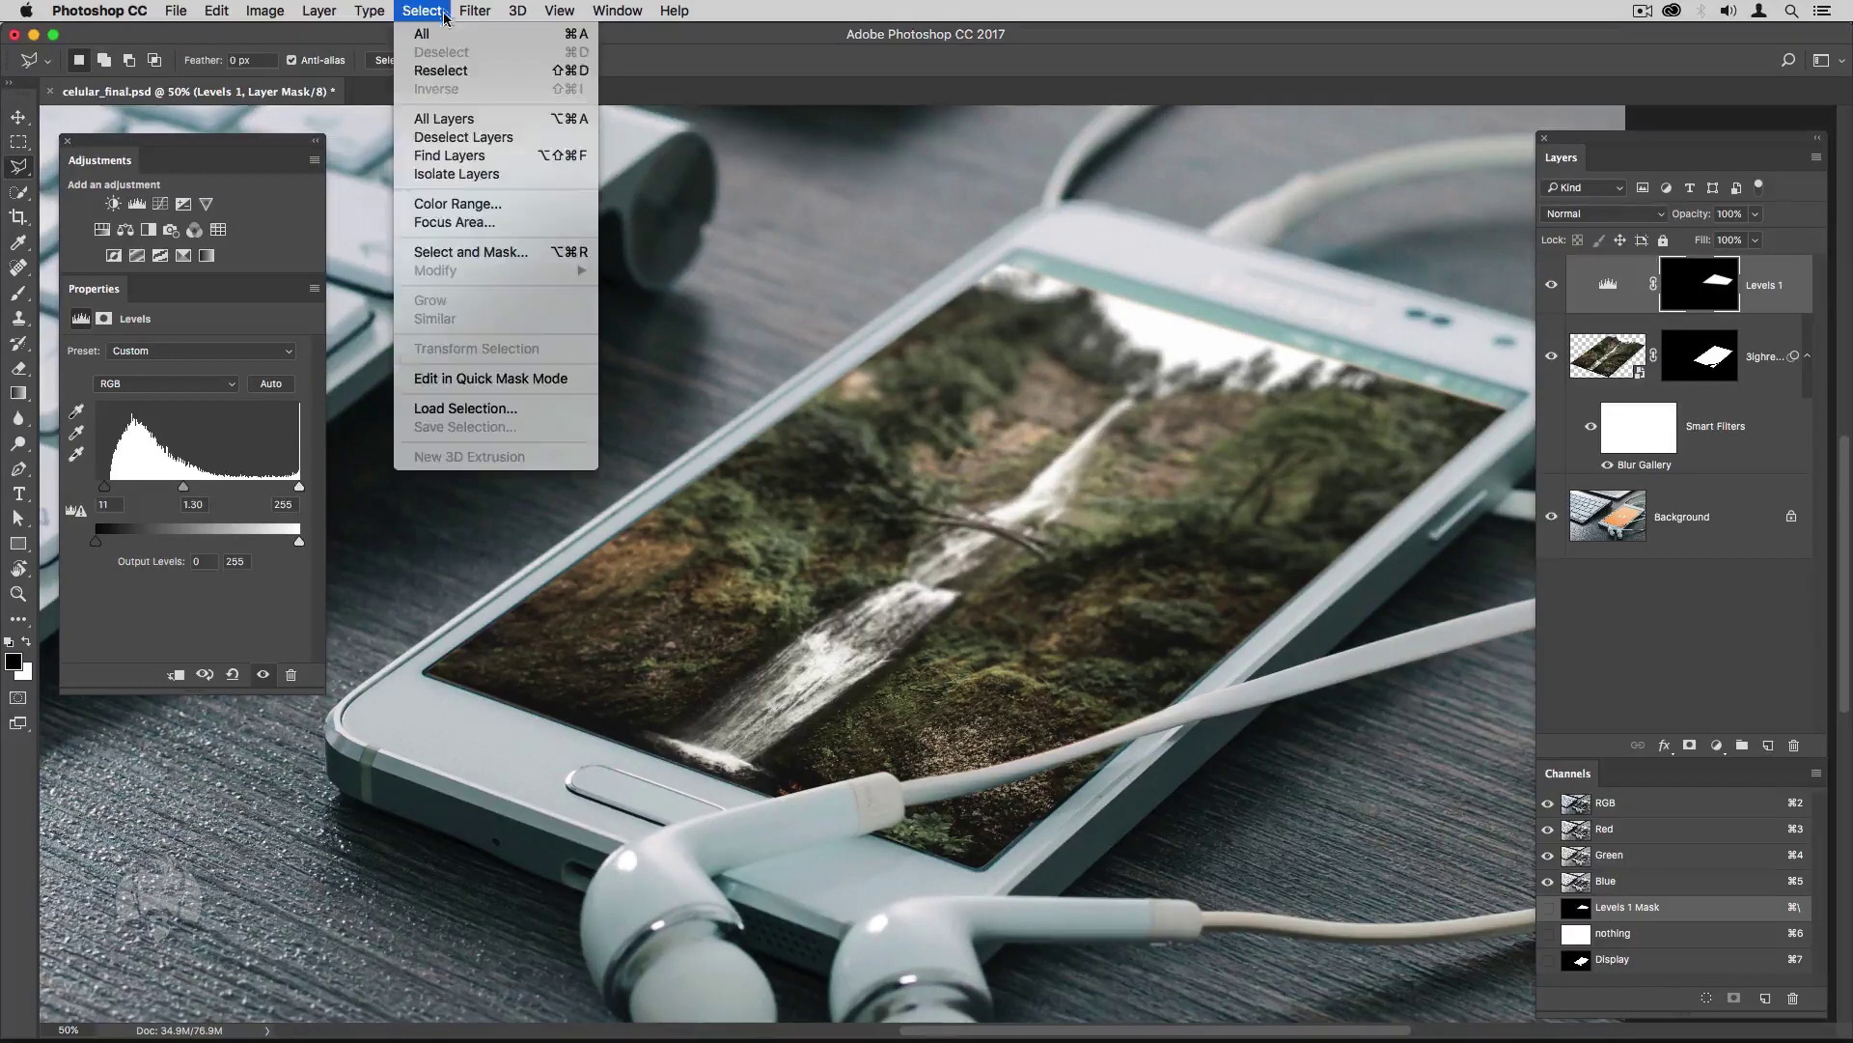
{"action": "left_click", "coordinate": [470, 408]}
{"action": "left_click", "coordinate": [852, 446]}
{"action": "left_click", "coordinate": [887, 485]}
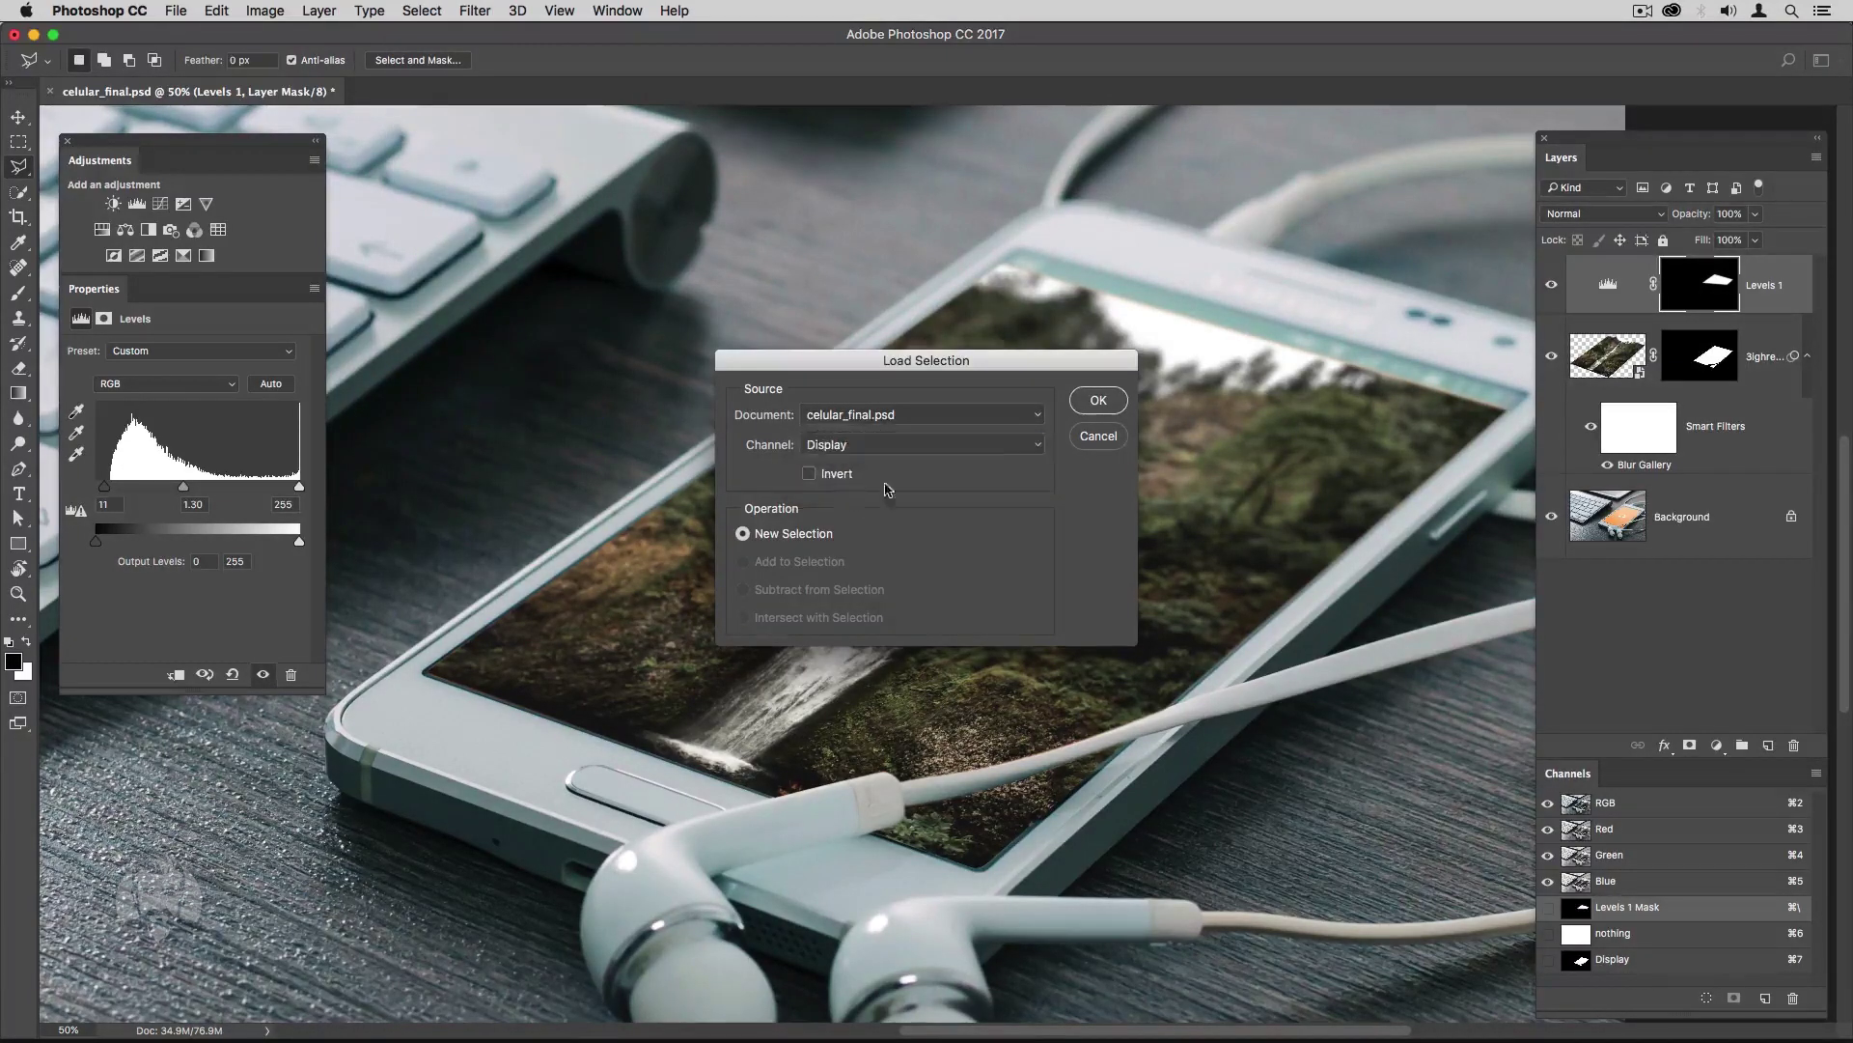
{"action": "left_click", "coordinate": [1098, 402]}
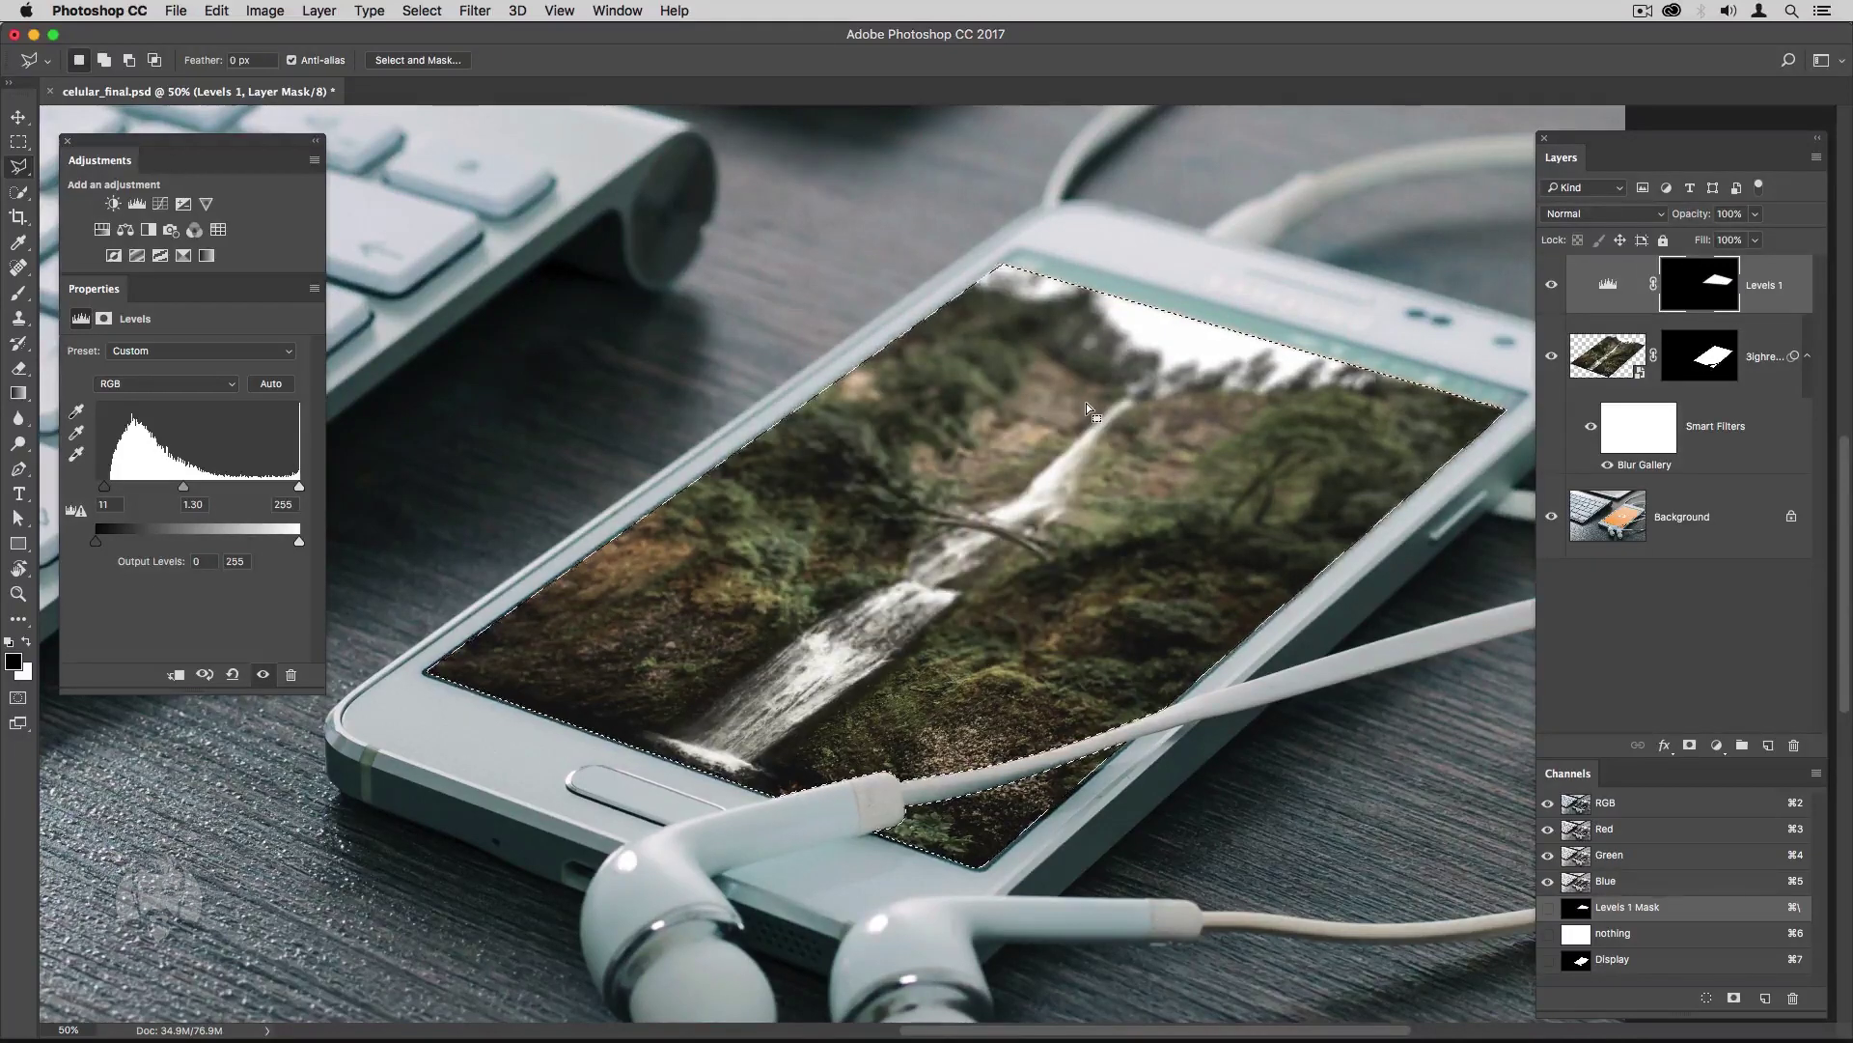
{"action": "left_click", "coordinate": [1717, 746]}
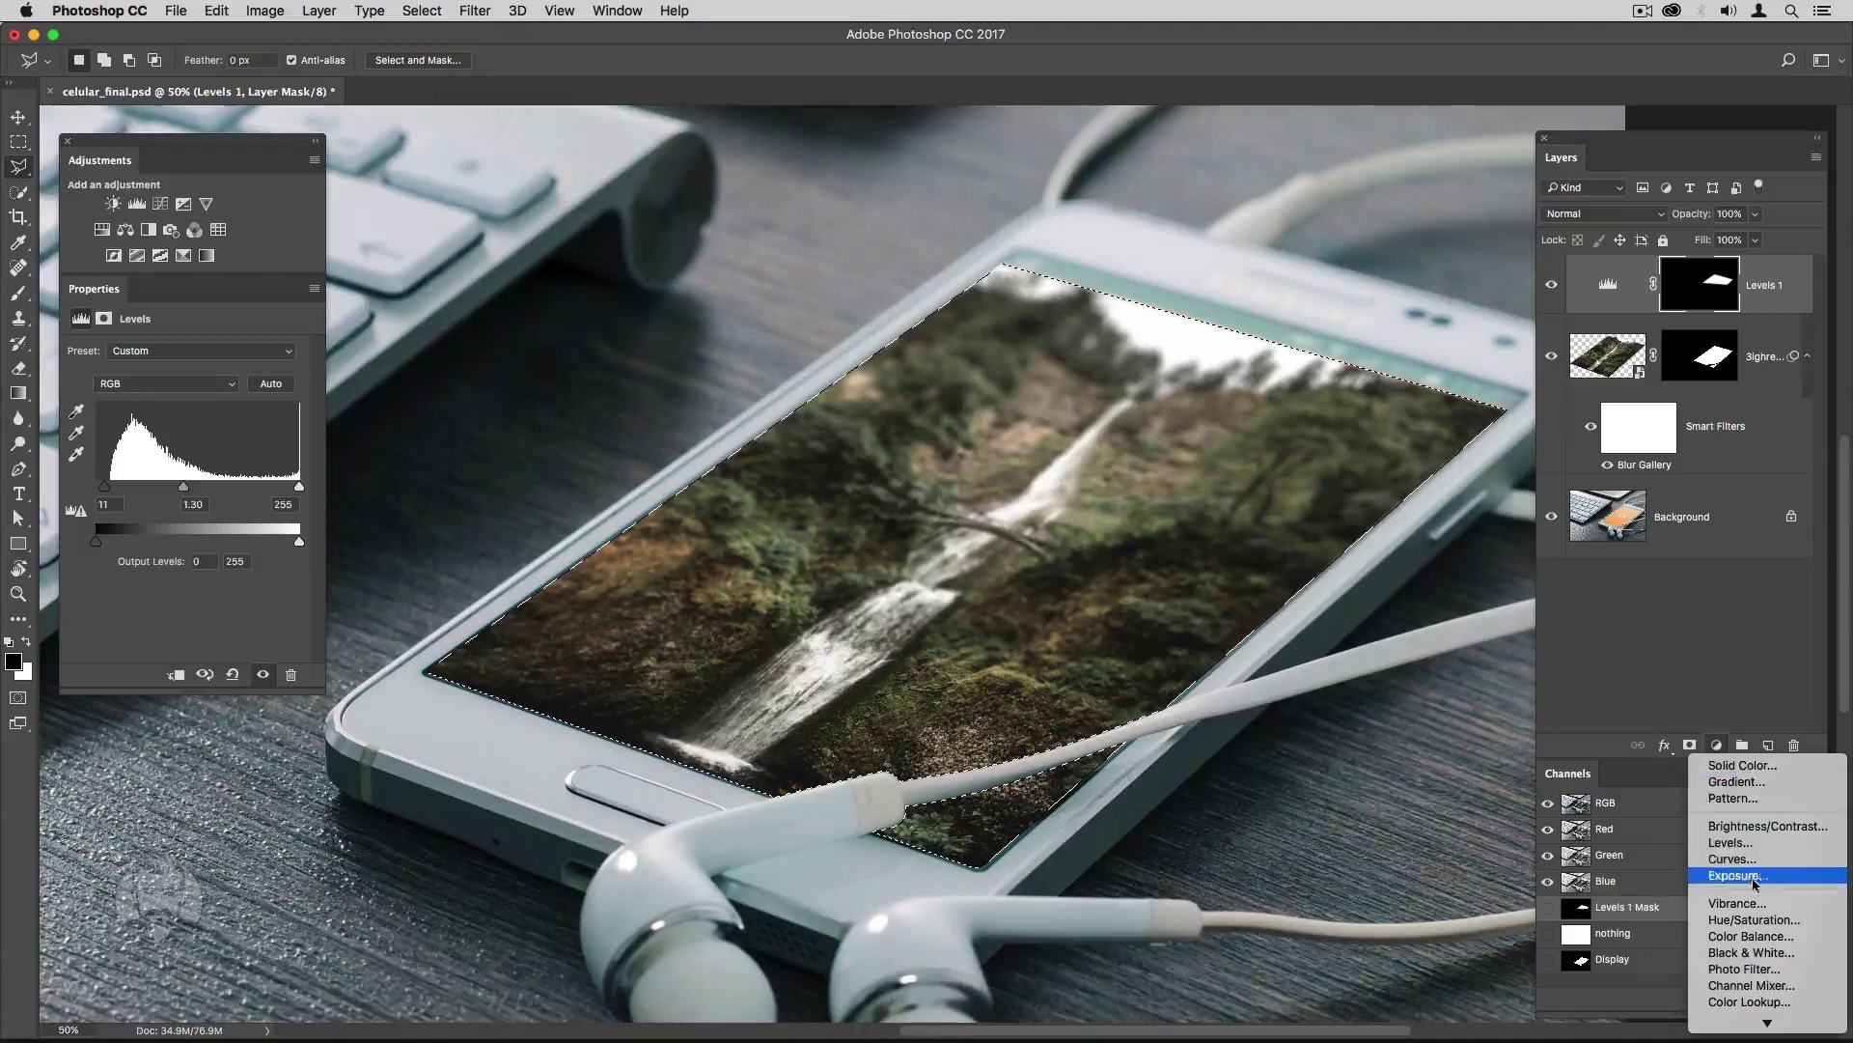
Add a Hue/Saturation layer with hue −8 and saturation +34, then hide the waterfall layer.
{"action": "left_click", "coordinate": [1753, 920]}
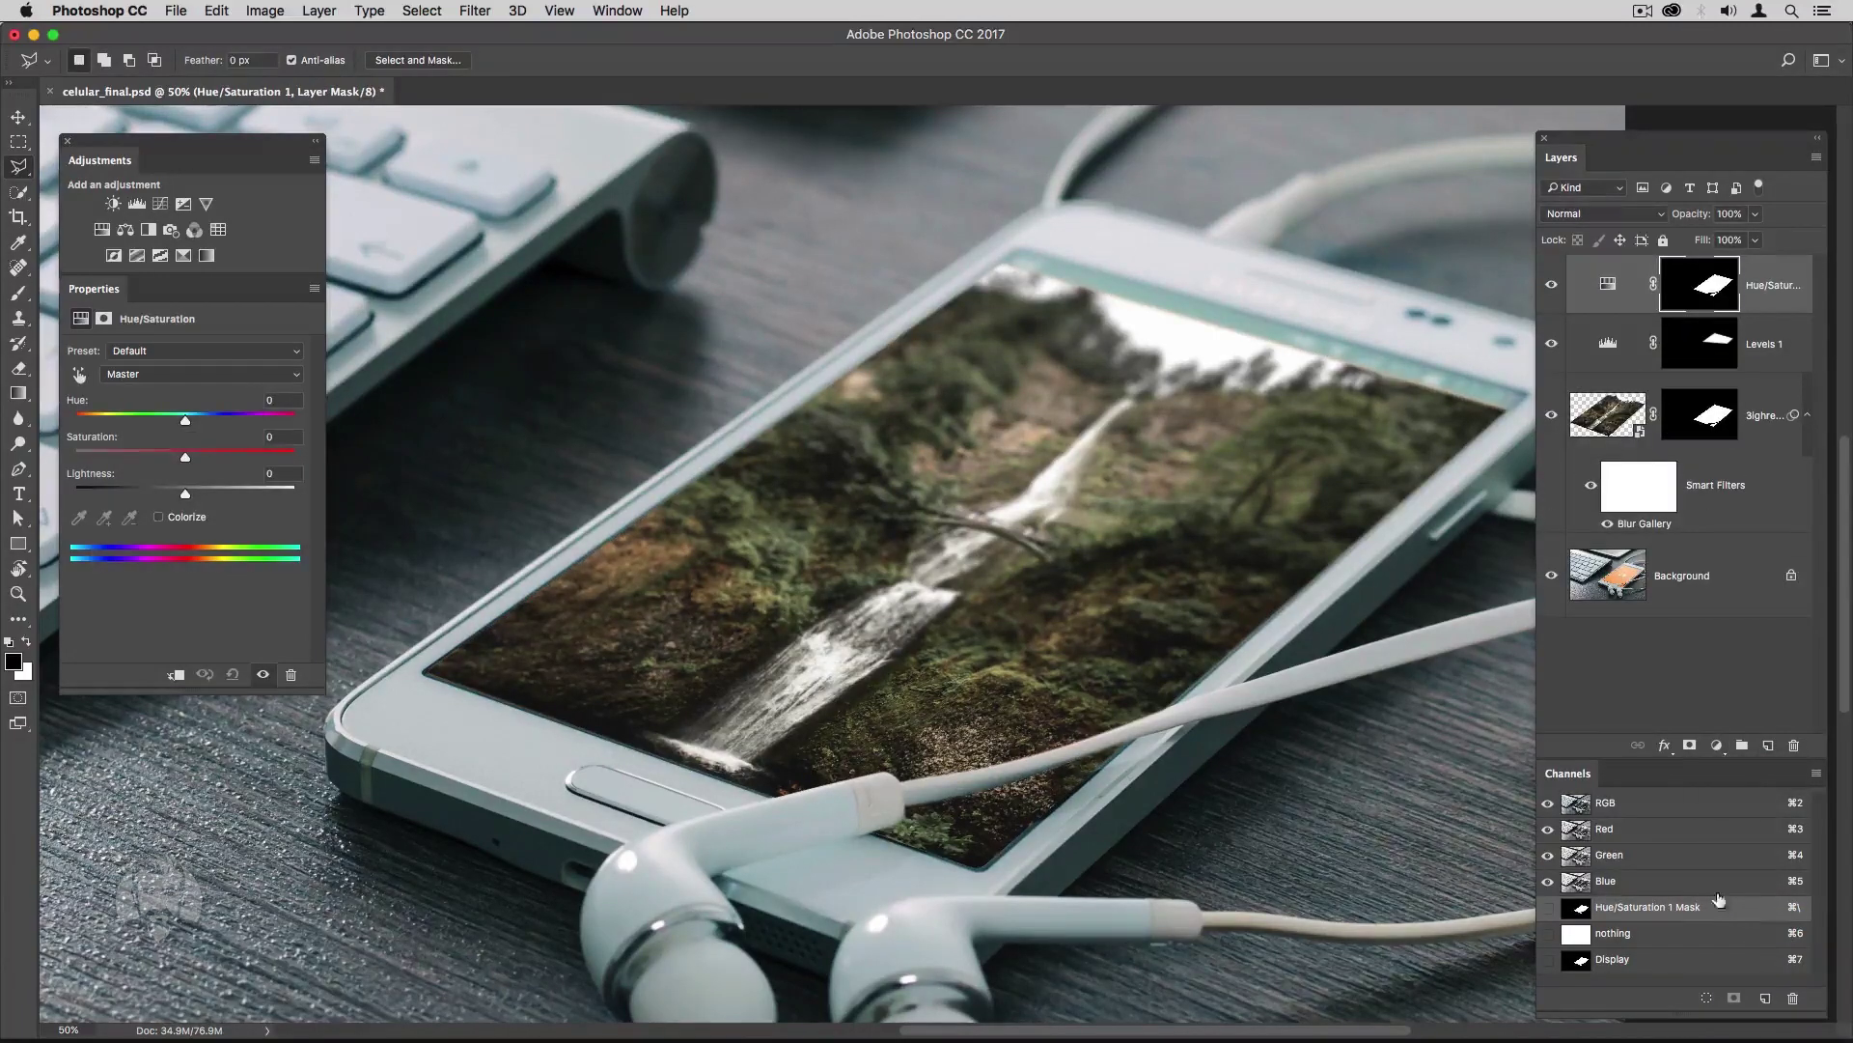
{"action": "mouse_move", "coordinate": [185, 457]}
{"action": "left_mouse_down"}
{"action": "mouse_move", "coordinate": [214, 457]}
{"action": "mouse_move", "coordinate": [183, 425]}
{"action": "left_mouse_up"}
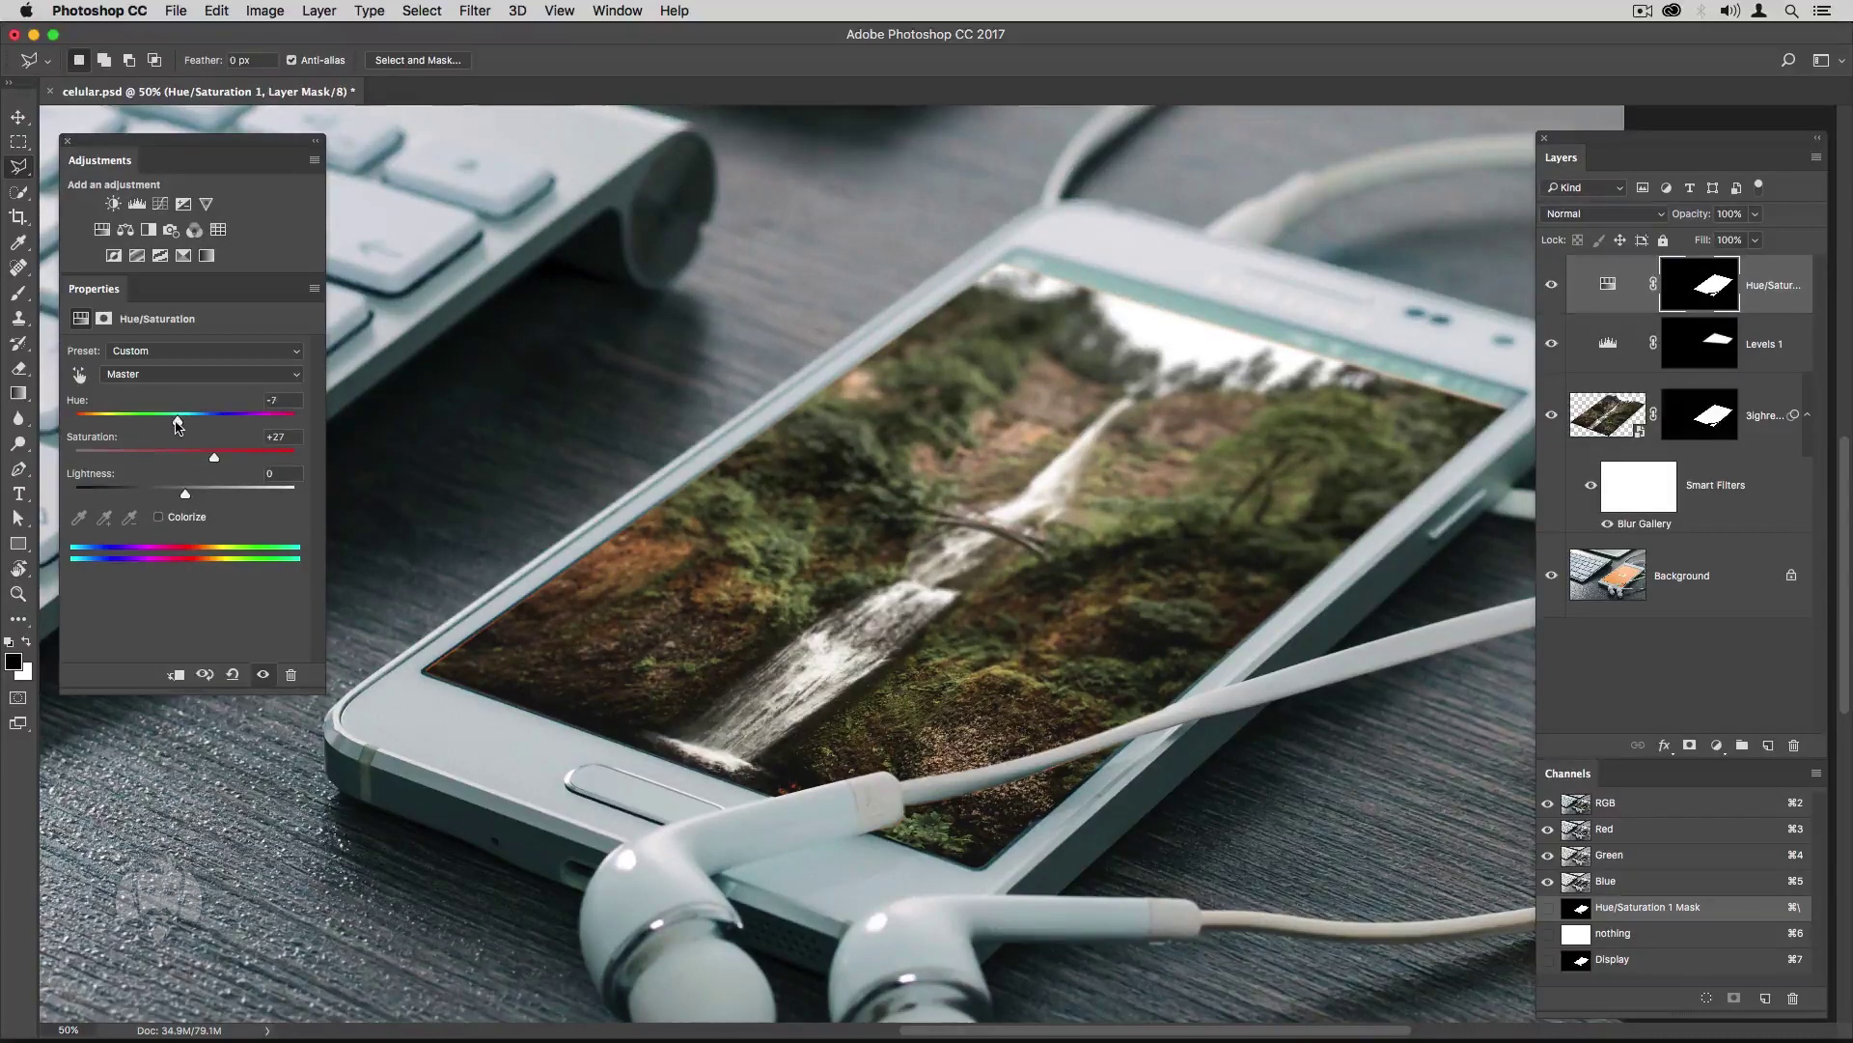
{"action": "left_click_drag", "start_coordinate": [186, 493], "coordinate": [221, 461]}
{"action": "left_click", "coordinate": [1552, 420]}
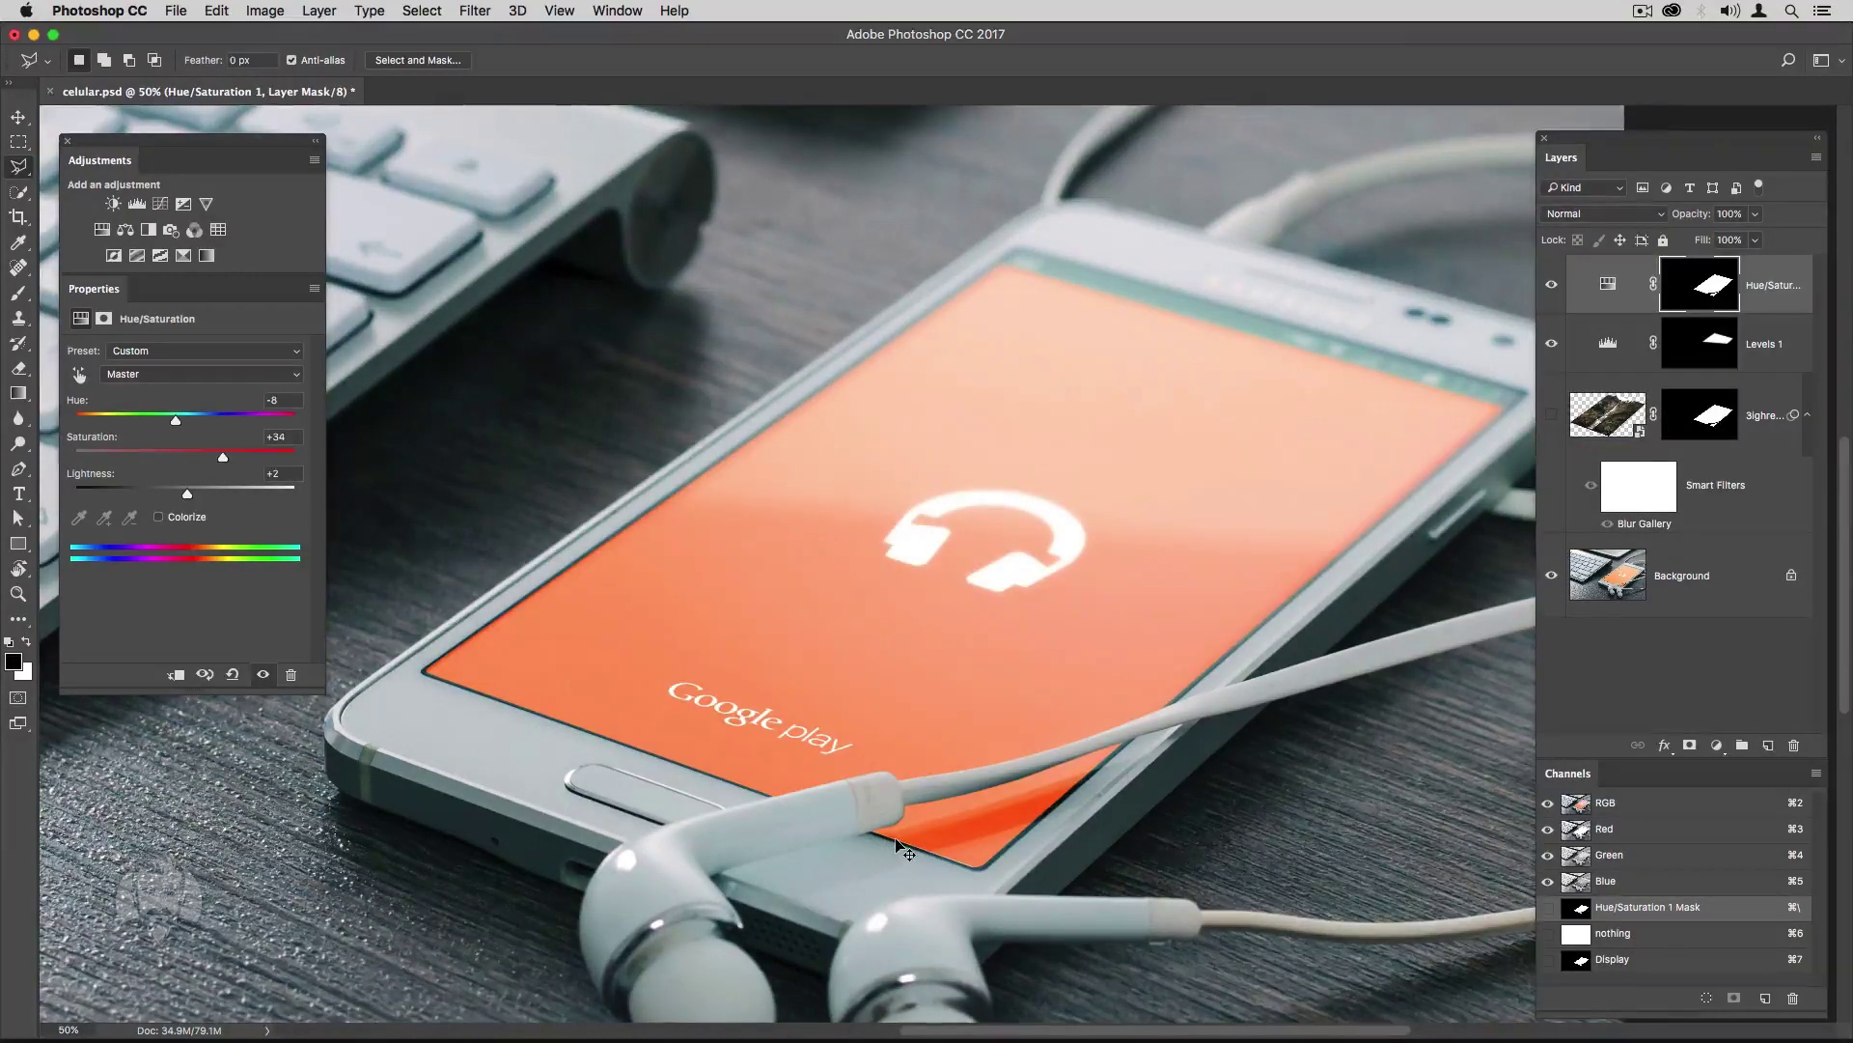
Zoom in and select the thin strip along the screen's lower edge.
{"action": "key", "text": "super+equal"}
{"action": "key", "text": "super+equal"}
{"action": "left_click_drag", "start_coordinate": [898, 849], "coordinate": [829, 412]}
{"action": "left_click", "coordinate": [750, 702]}
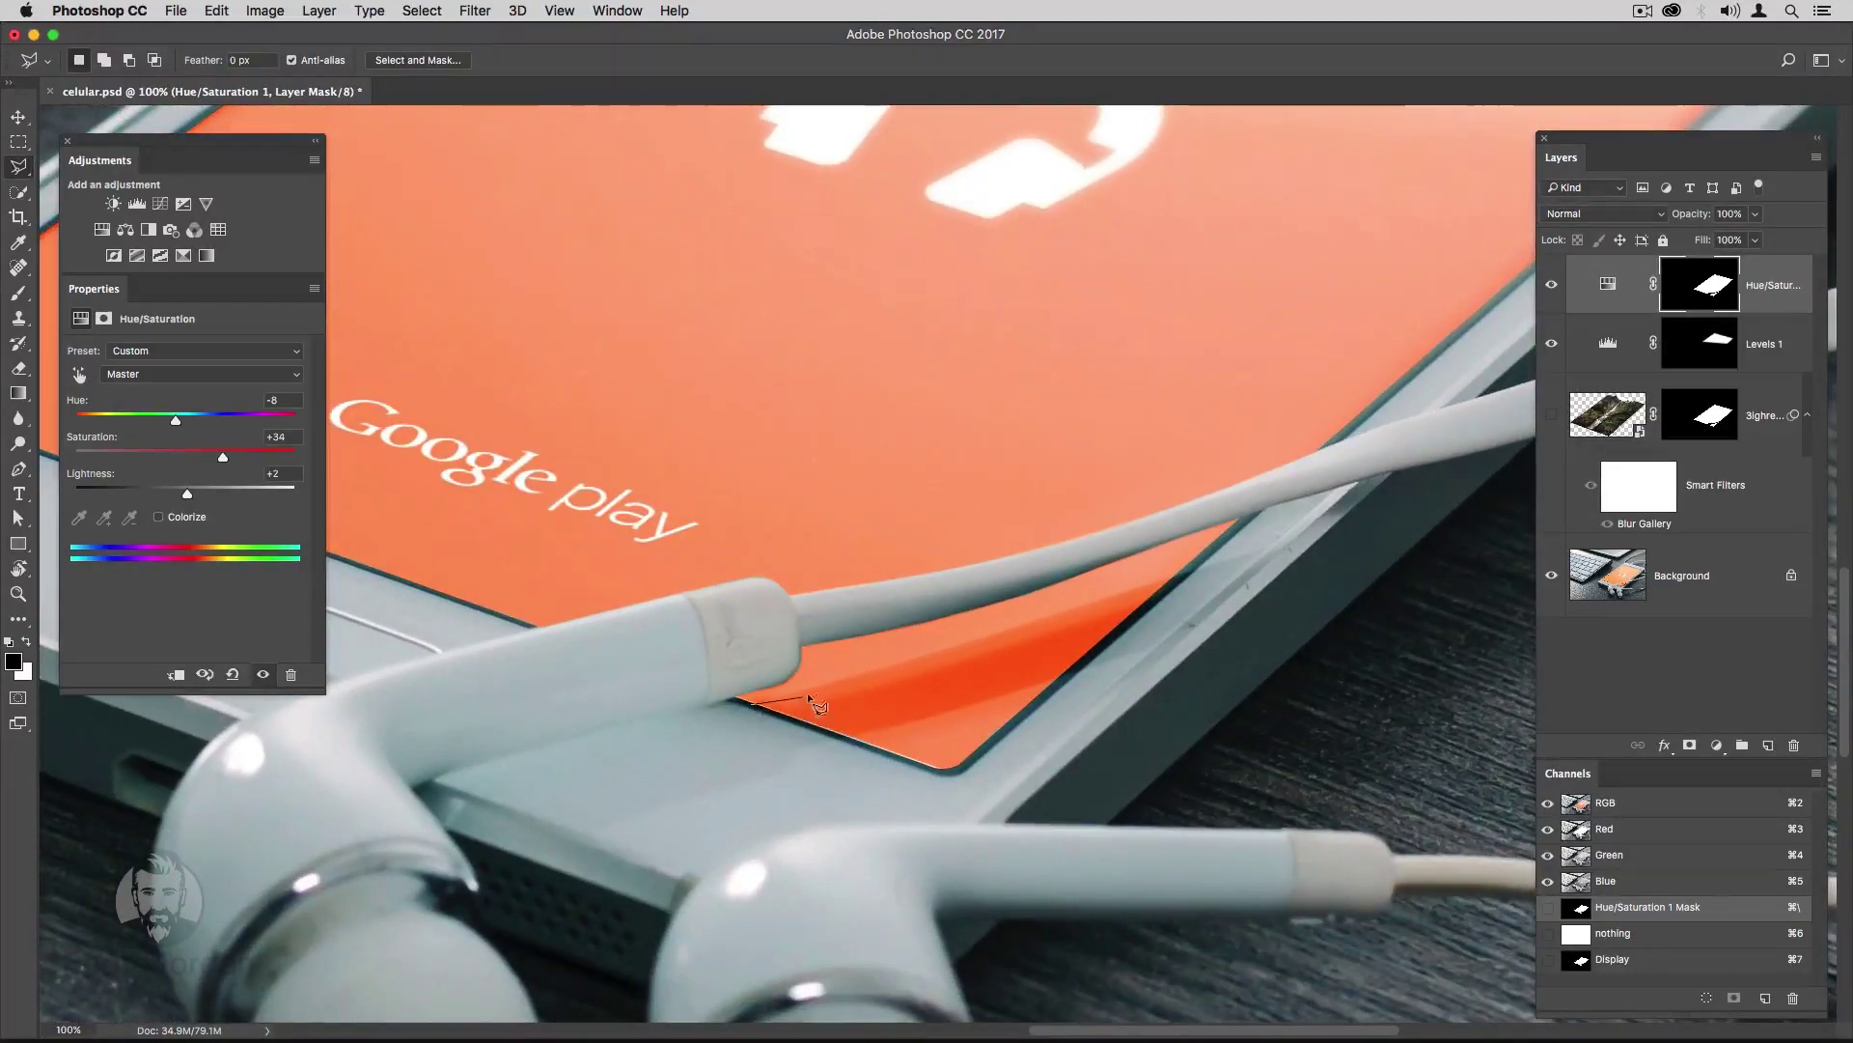
{"action": "left_click", "coordinate": [1194, 573]}
{"action": "left_click", "coordinate": [751, 712]}
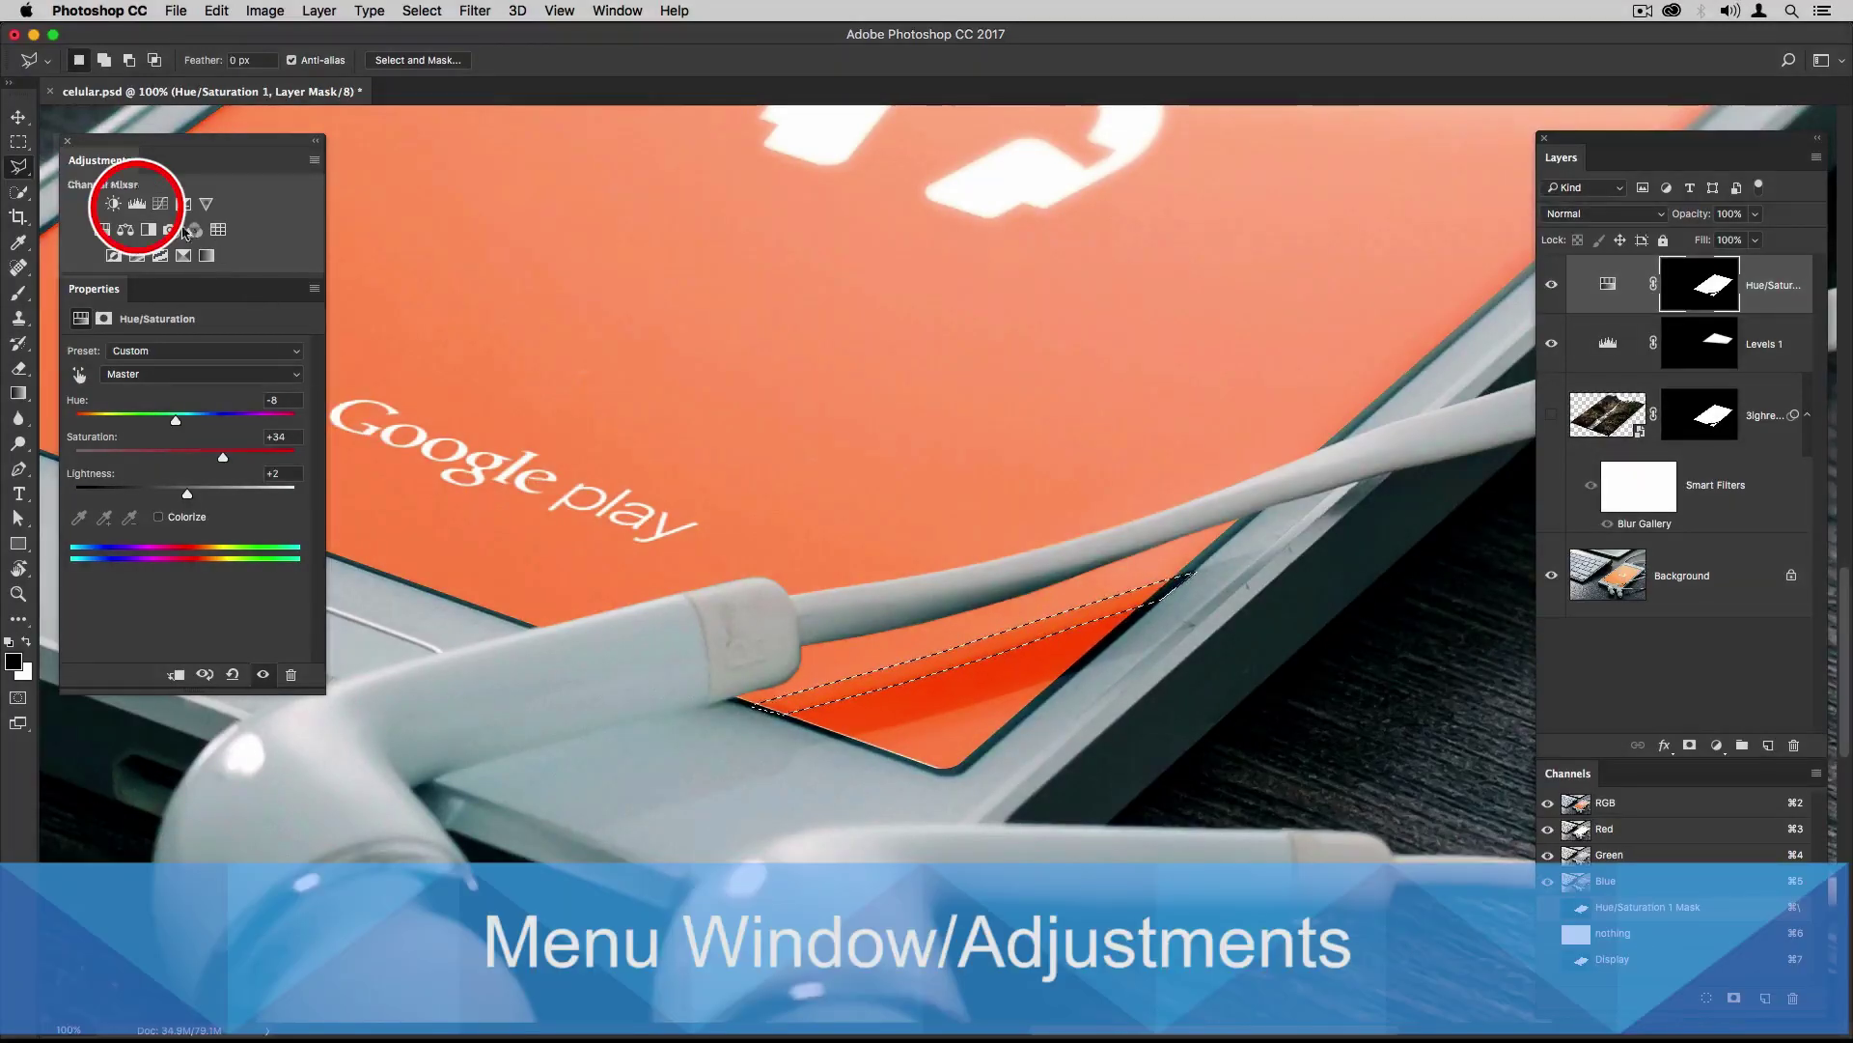
Add a Levels layer on the strip with midtones 1.26 and output black 13.
{"action": "left_click", "coordinate": [142, 208]}
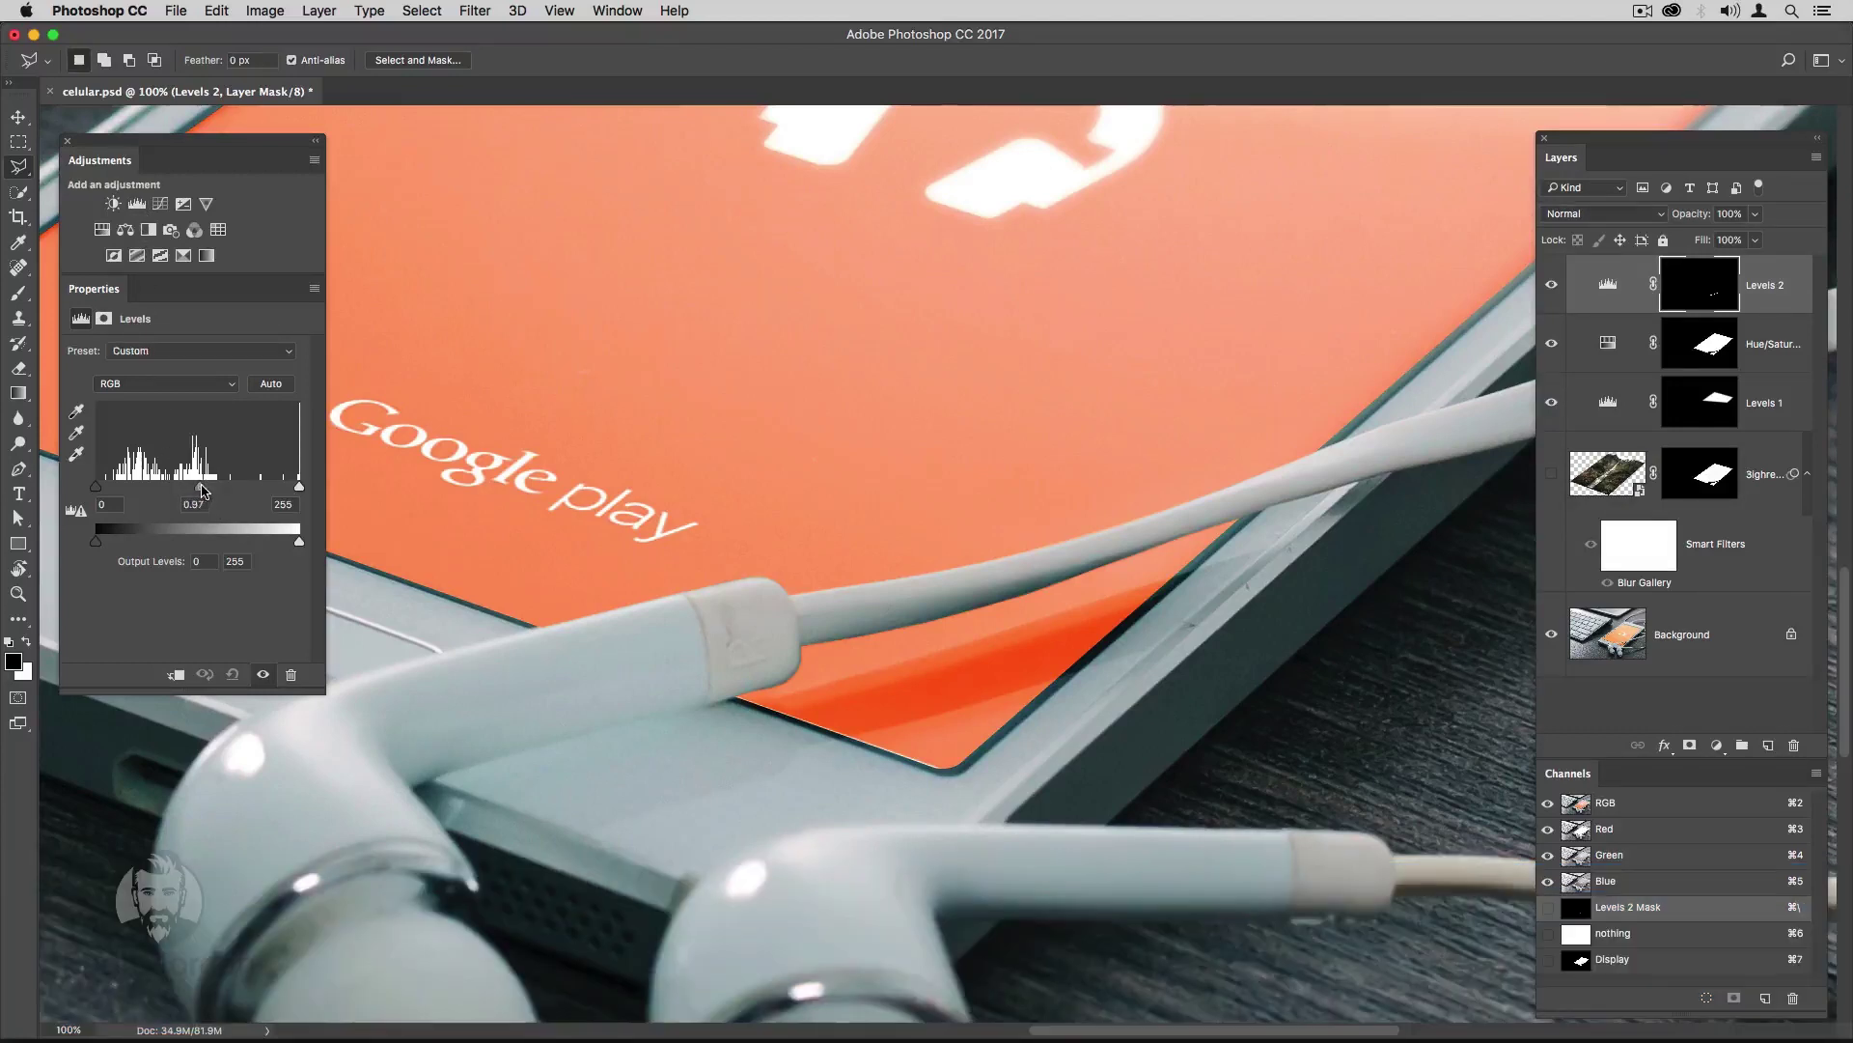
{"action": "left_click_drag", "start_coordinate": [197, 488], "coordinate": [180, 487]}
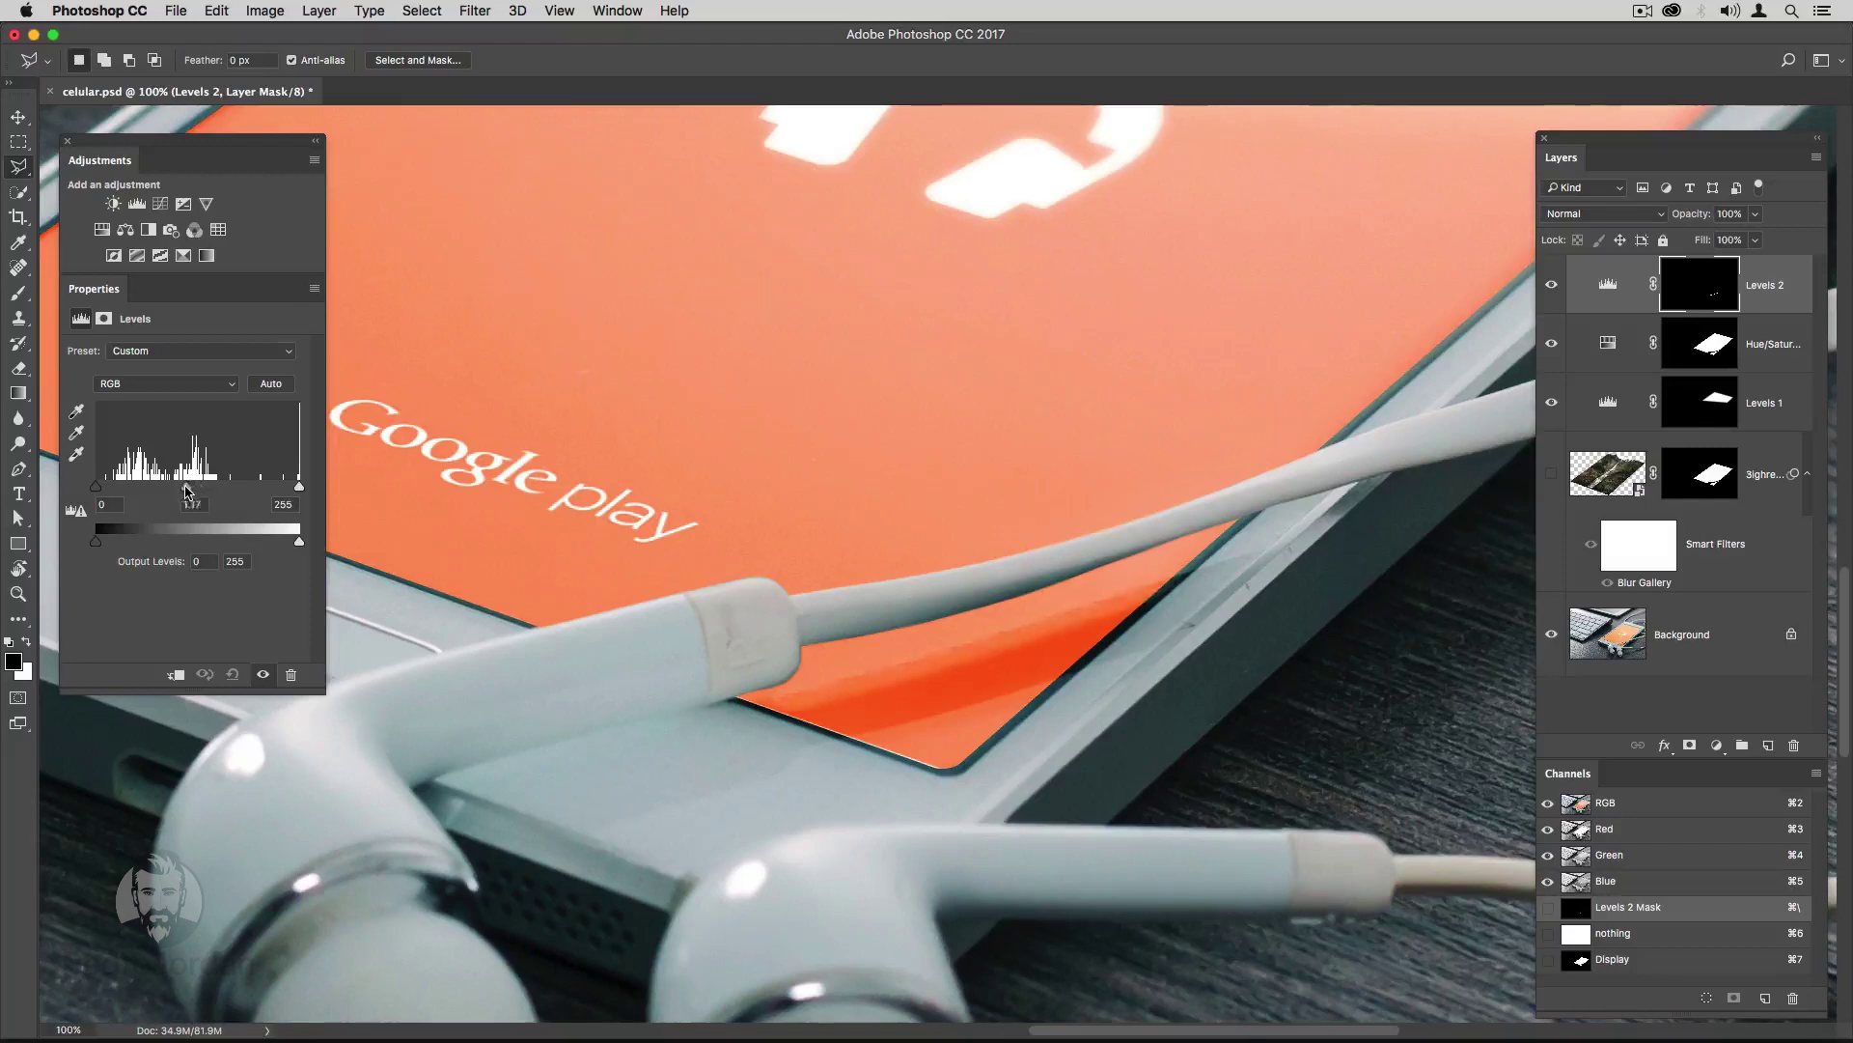
{"action": "left_click_drag", "start_coordinate": [96, 541], "coordinate": [105, 543]}
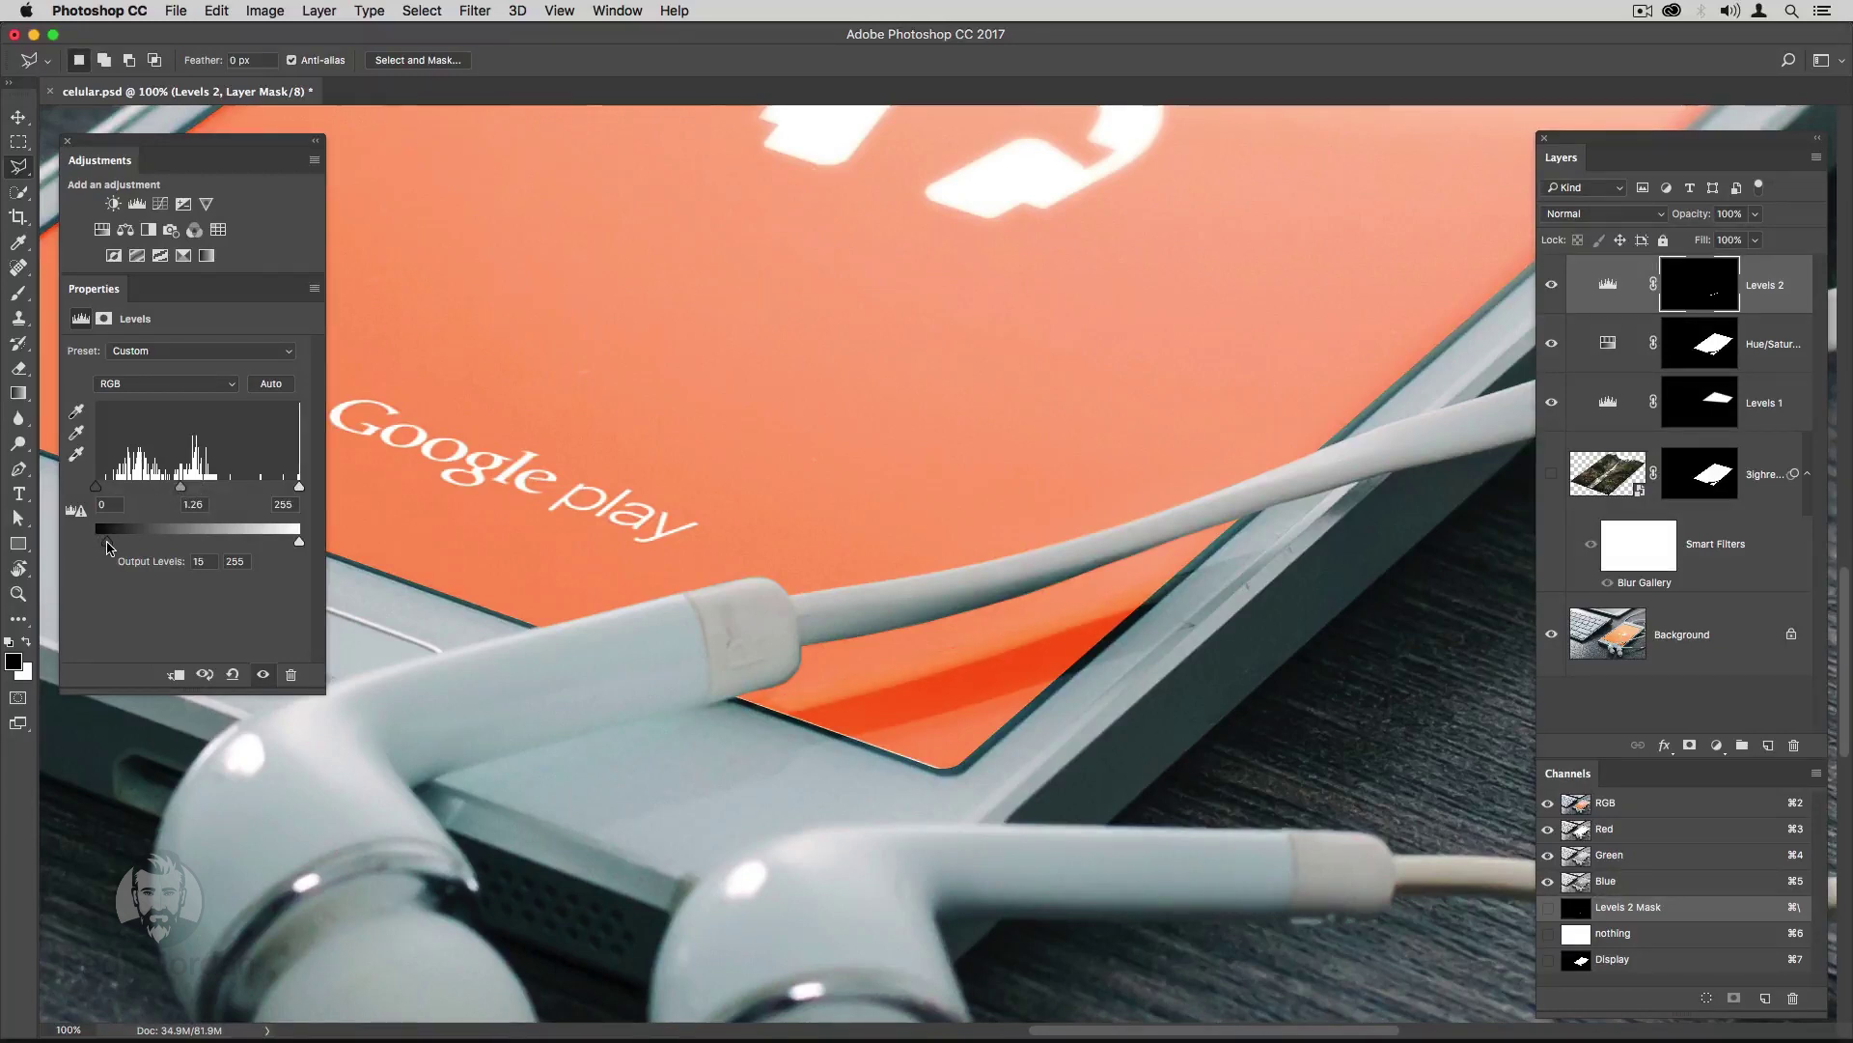
{"action": "left_click_drag", "start_coordinate": [102, 547], "coordinate": [106, 550]}
Set up the Blur tool with a 27 px brush.
{"action": "left_click", "coordinate": [17, 417]}
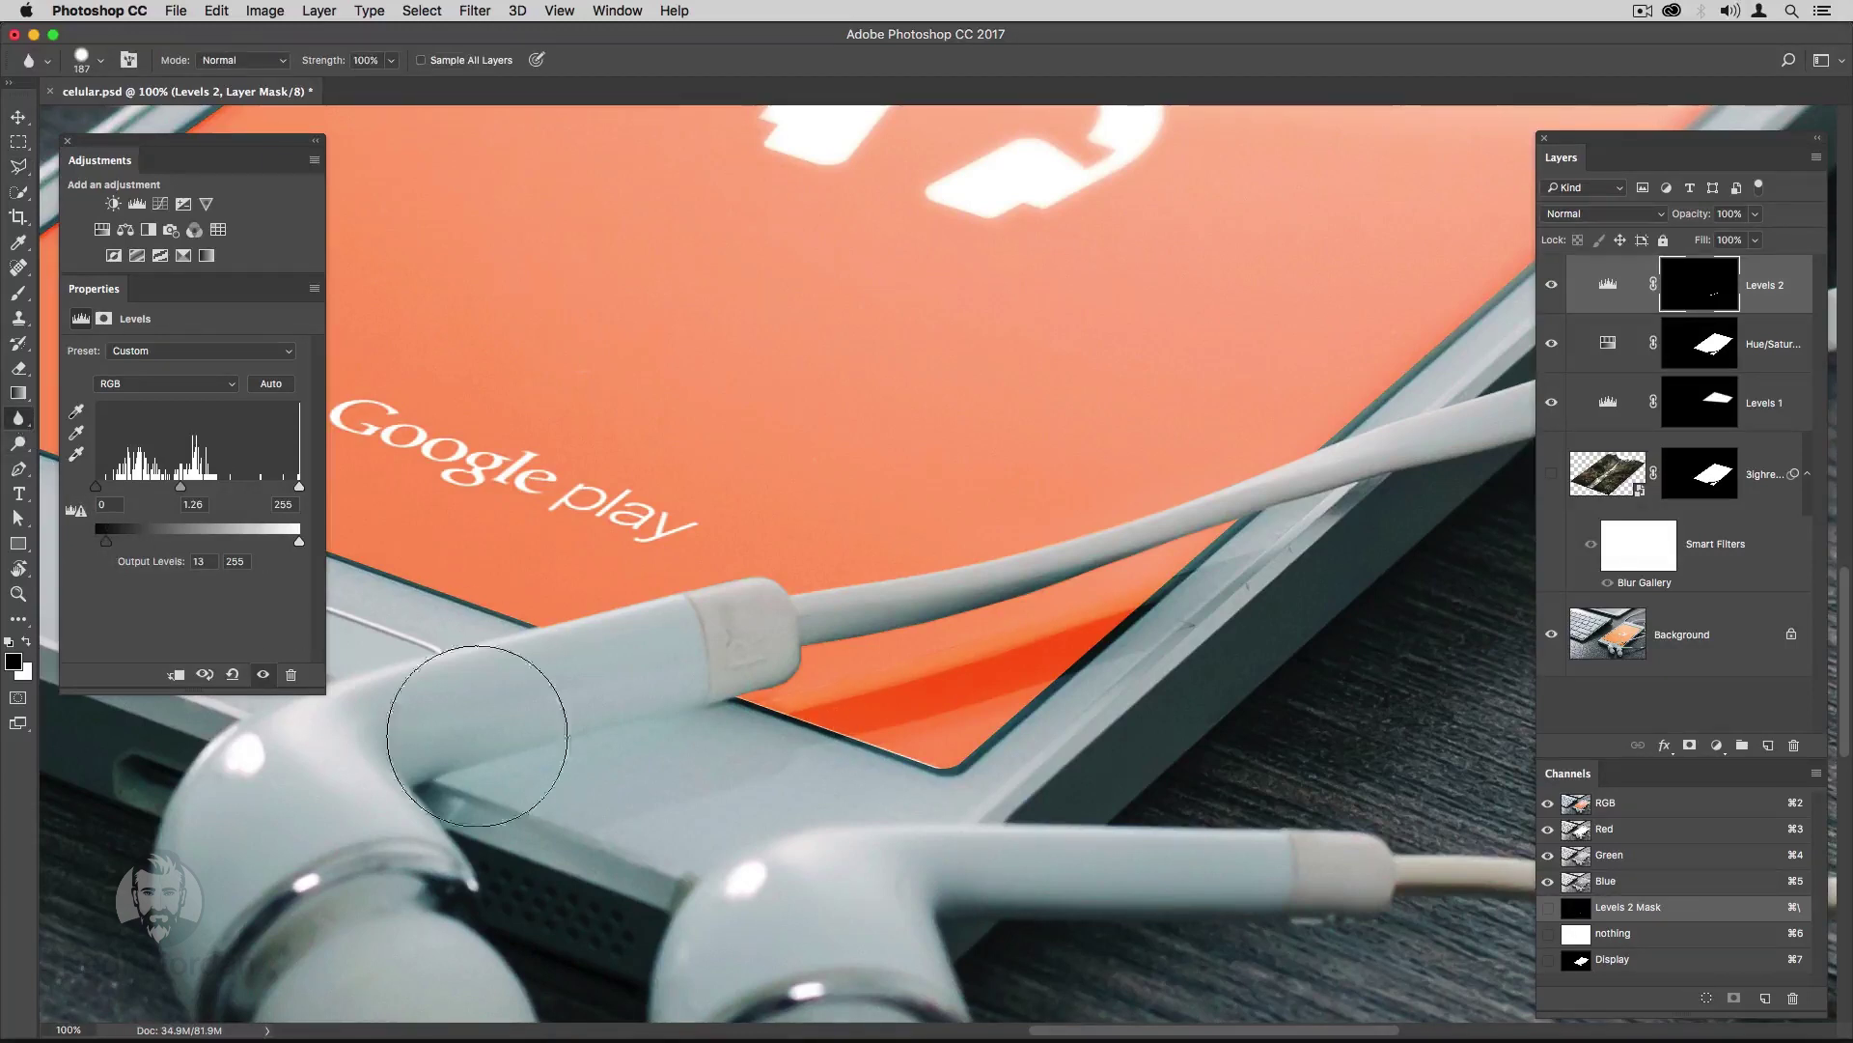
{"action": "right_click", "coordinate": [833, 786]}
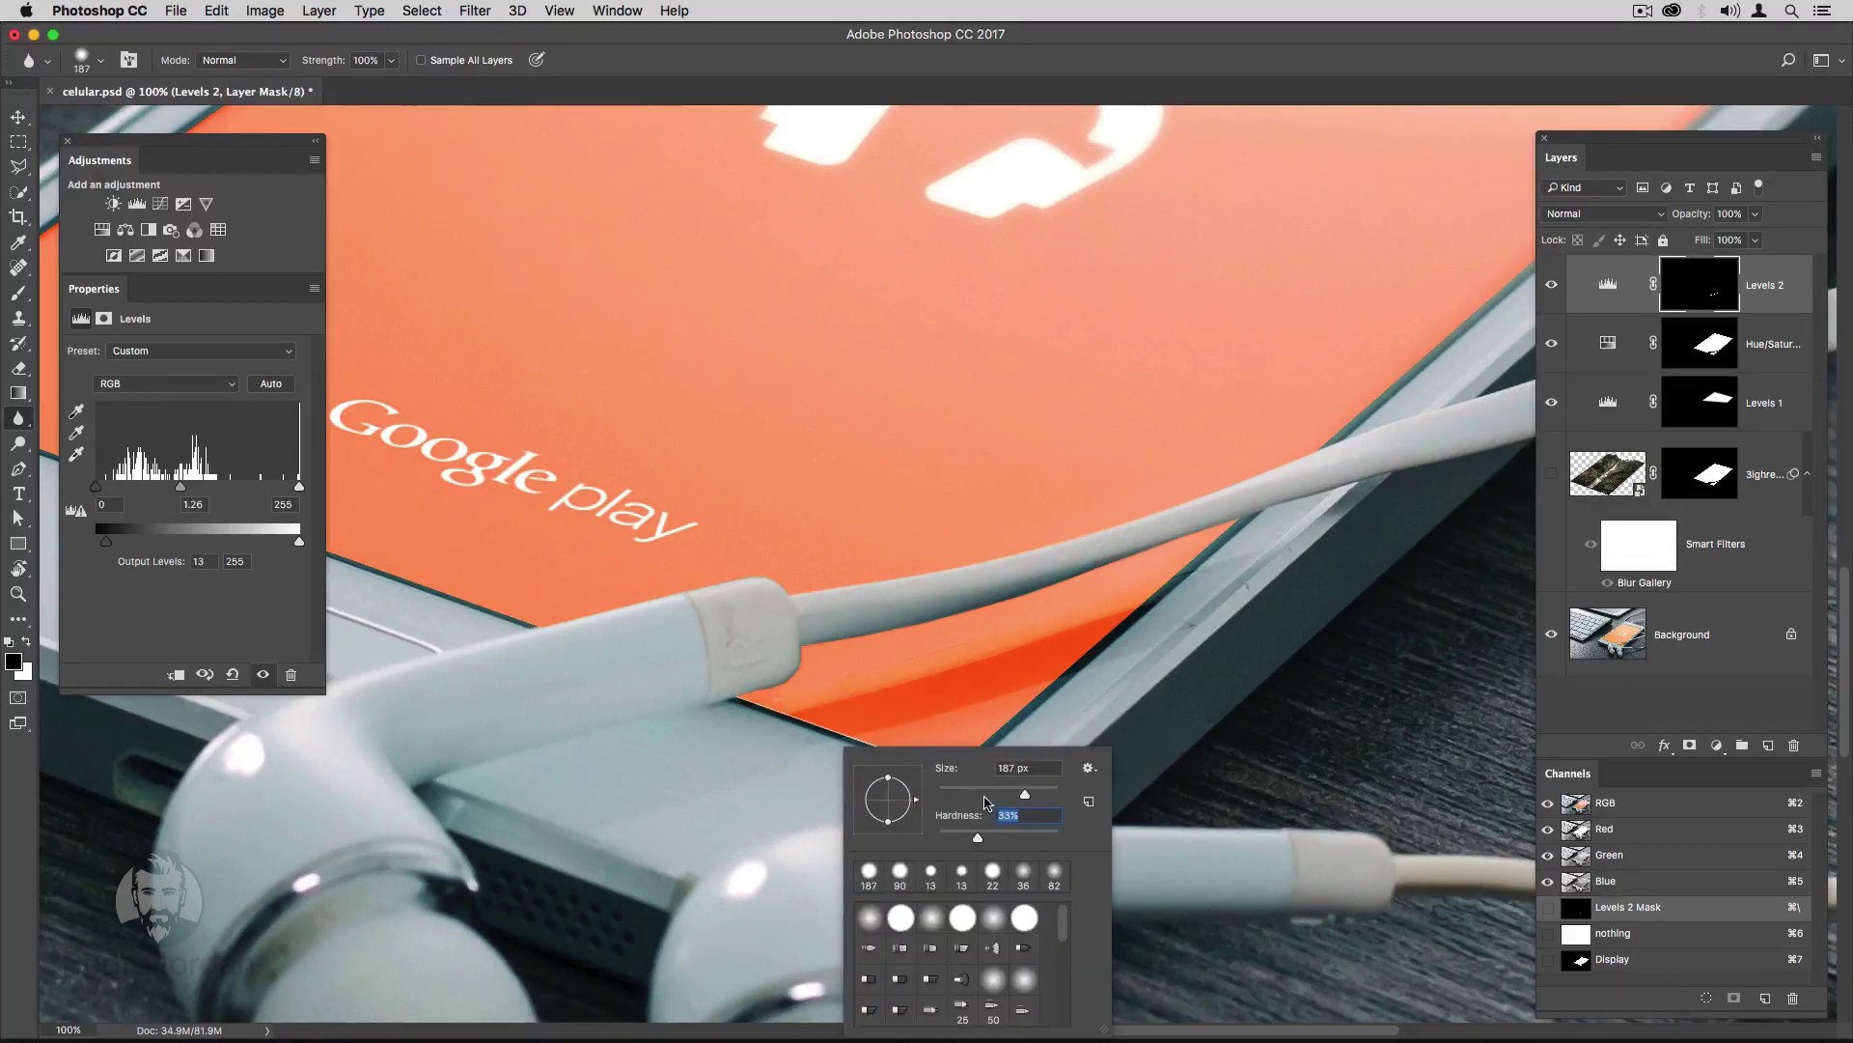
{"action": "left_click_drag", "start_coordinate": [984, 793], "coordinate": [965, 794]}
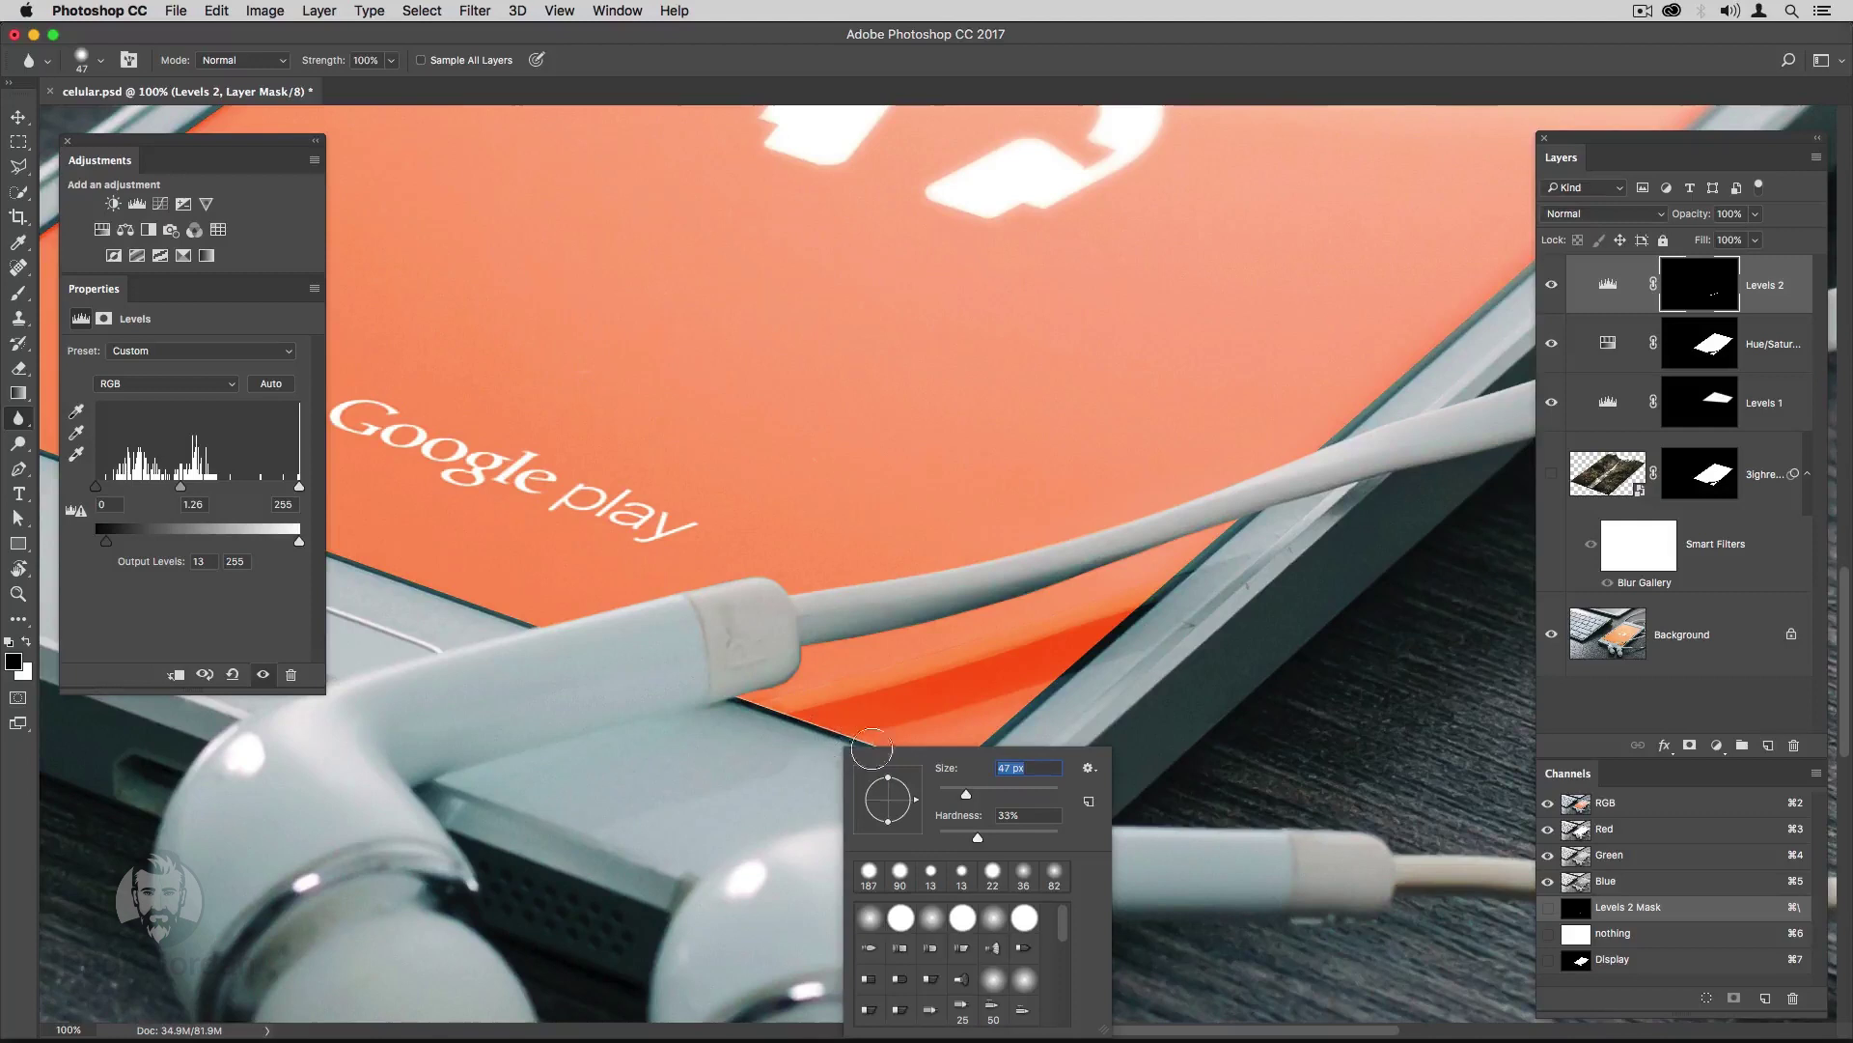
{"action": "key", "text": "shift+Down"}
{"action": "key", "text": "shift+Down"}
{"action": "key", "text": "Return"}
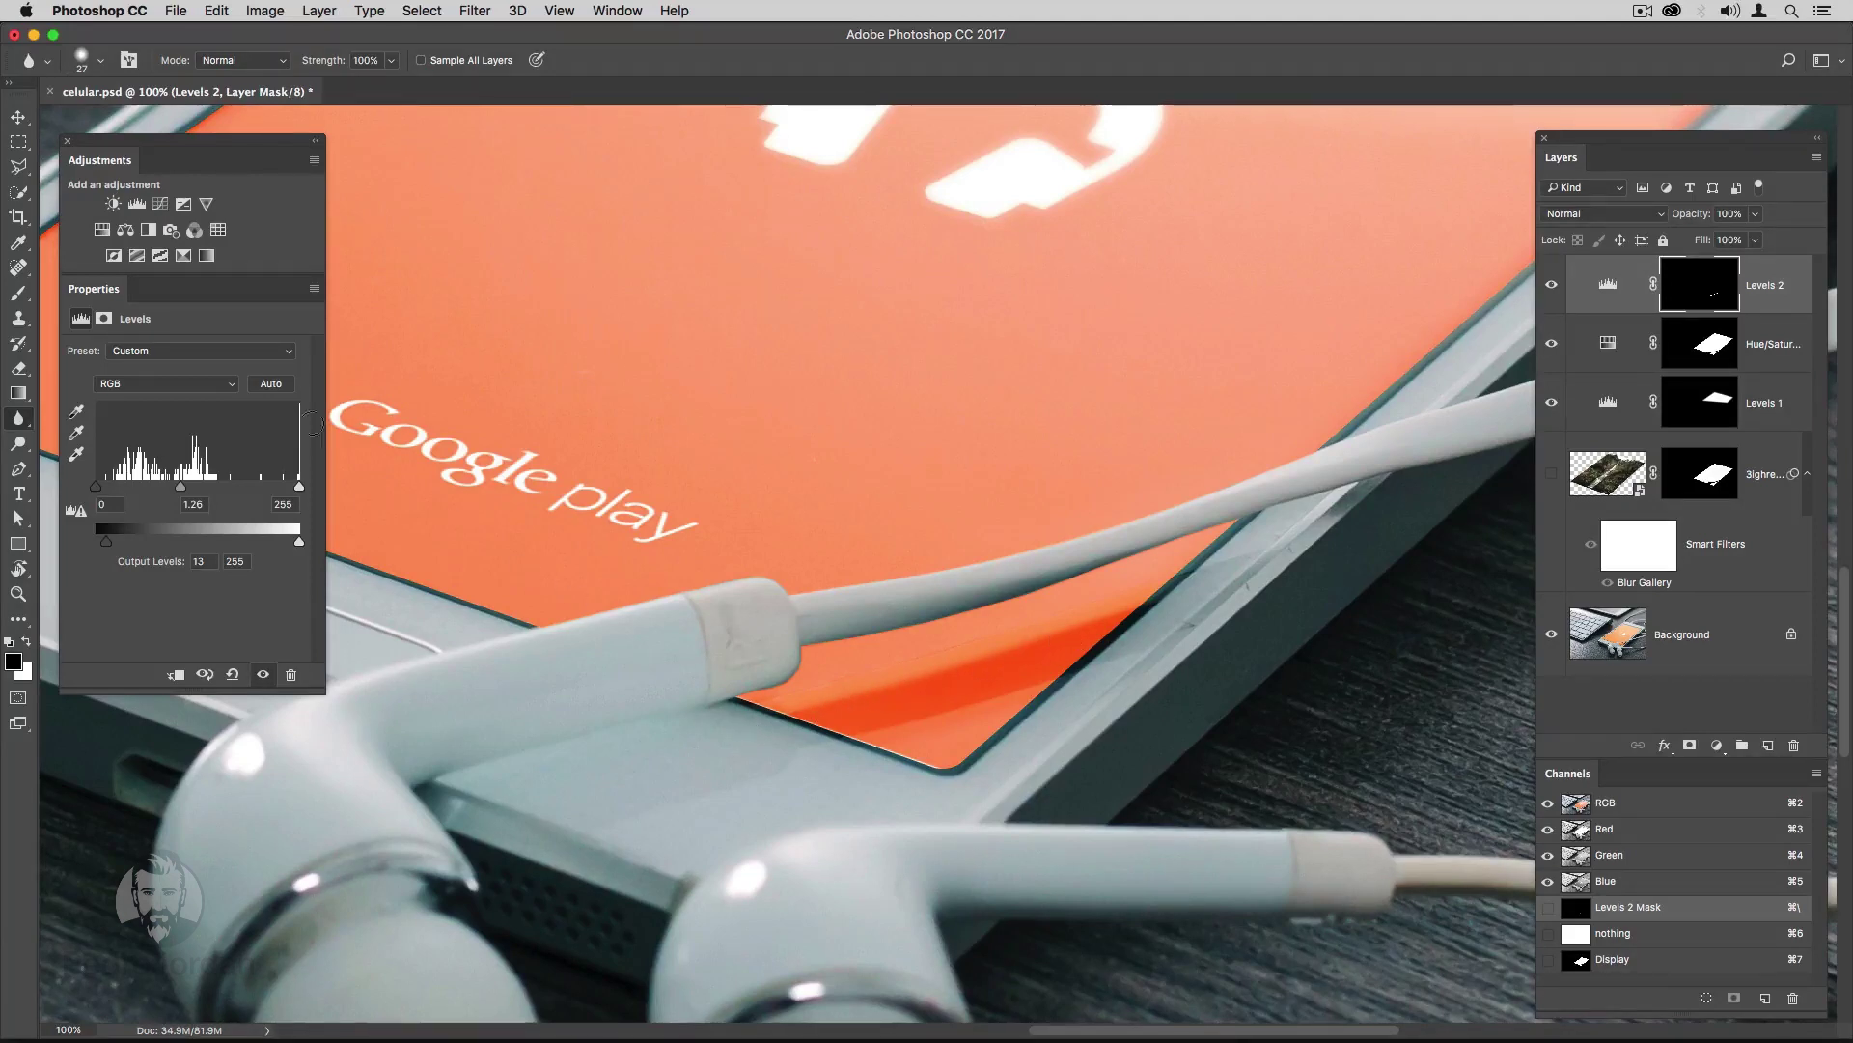
{"action": "left_click", "coordinate": [19, 168]}
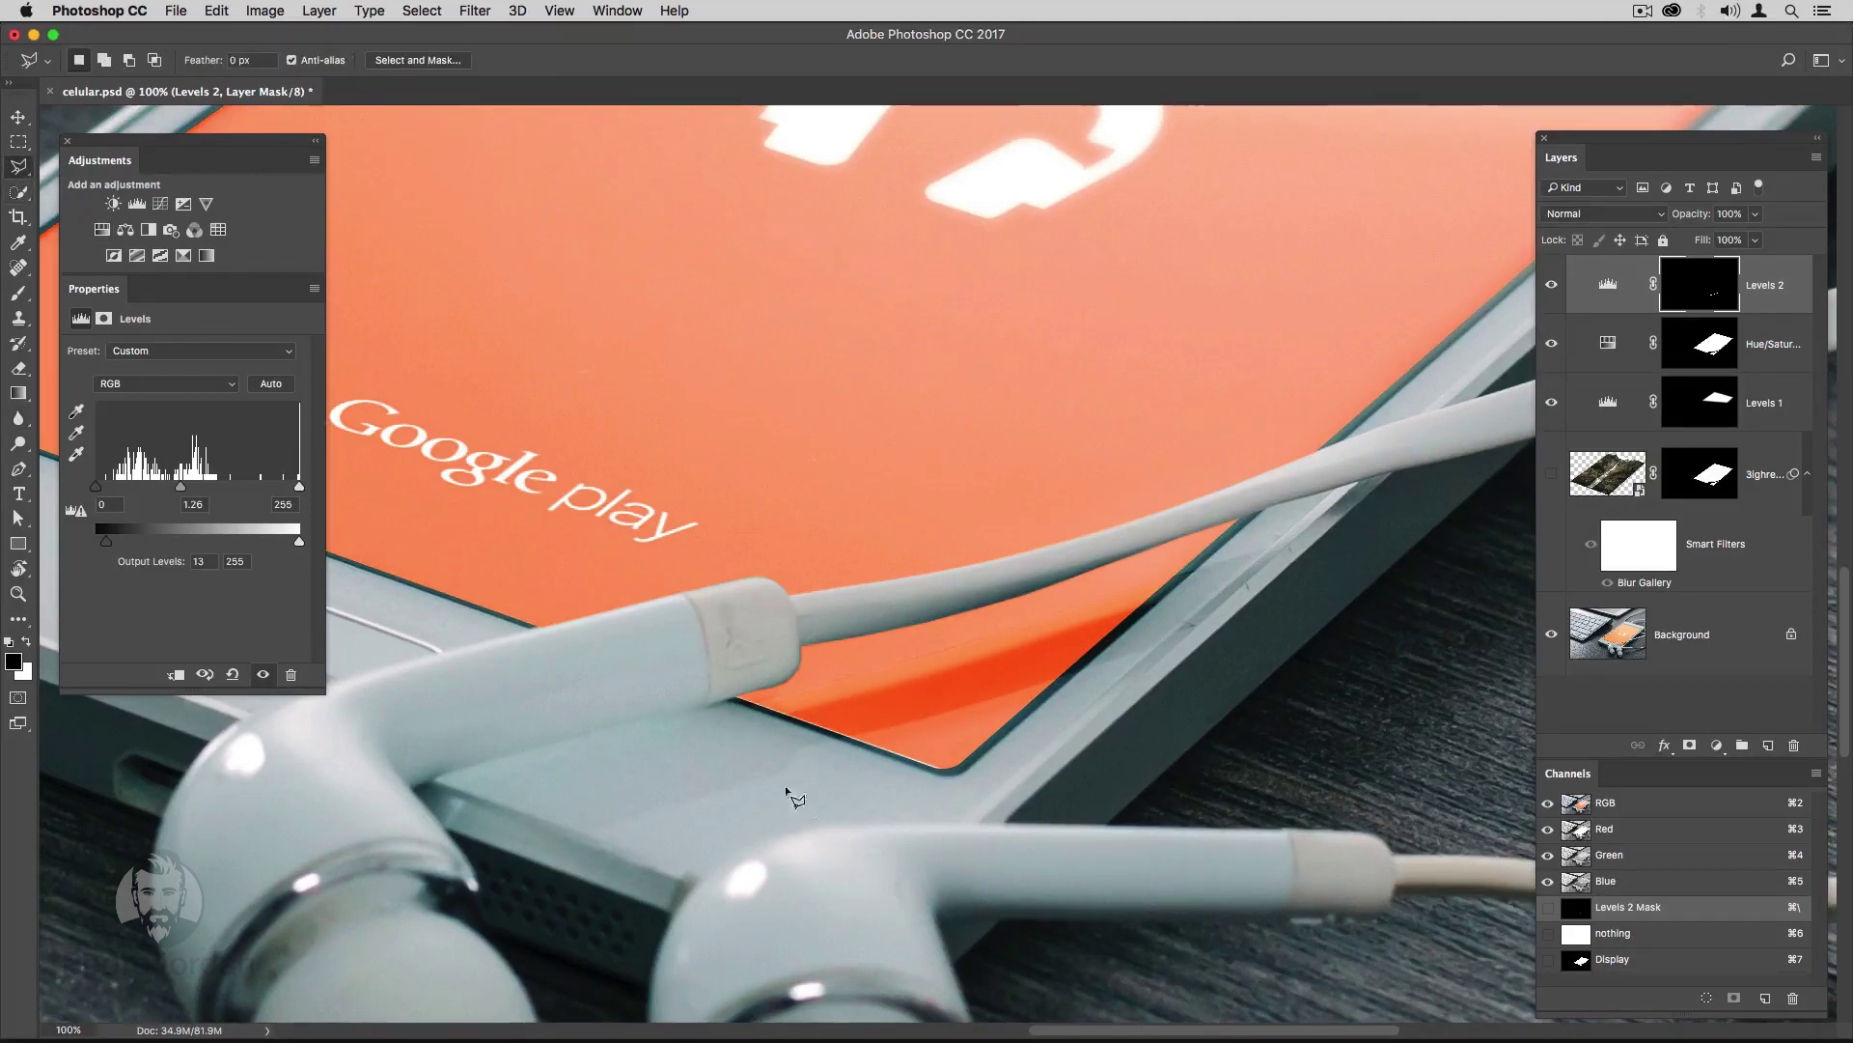
Select a second thin strip along the phone edge with the Polygonal Lasso.
{"action": "left_click", "coordinate": [782, 716]}
{"action": "left_click", "coordinate": [854, 738]}
{"action": "left_click", "coordinate": [1089, 666]}
{"action": "left_click", "coordinate": [1162, 598]}
{"action": "left_click", "coordinate": [782, 715]}
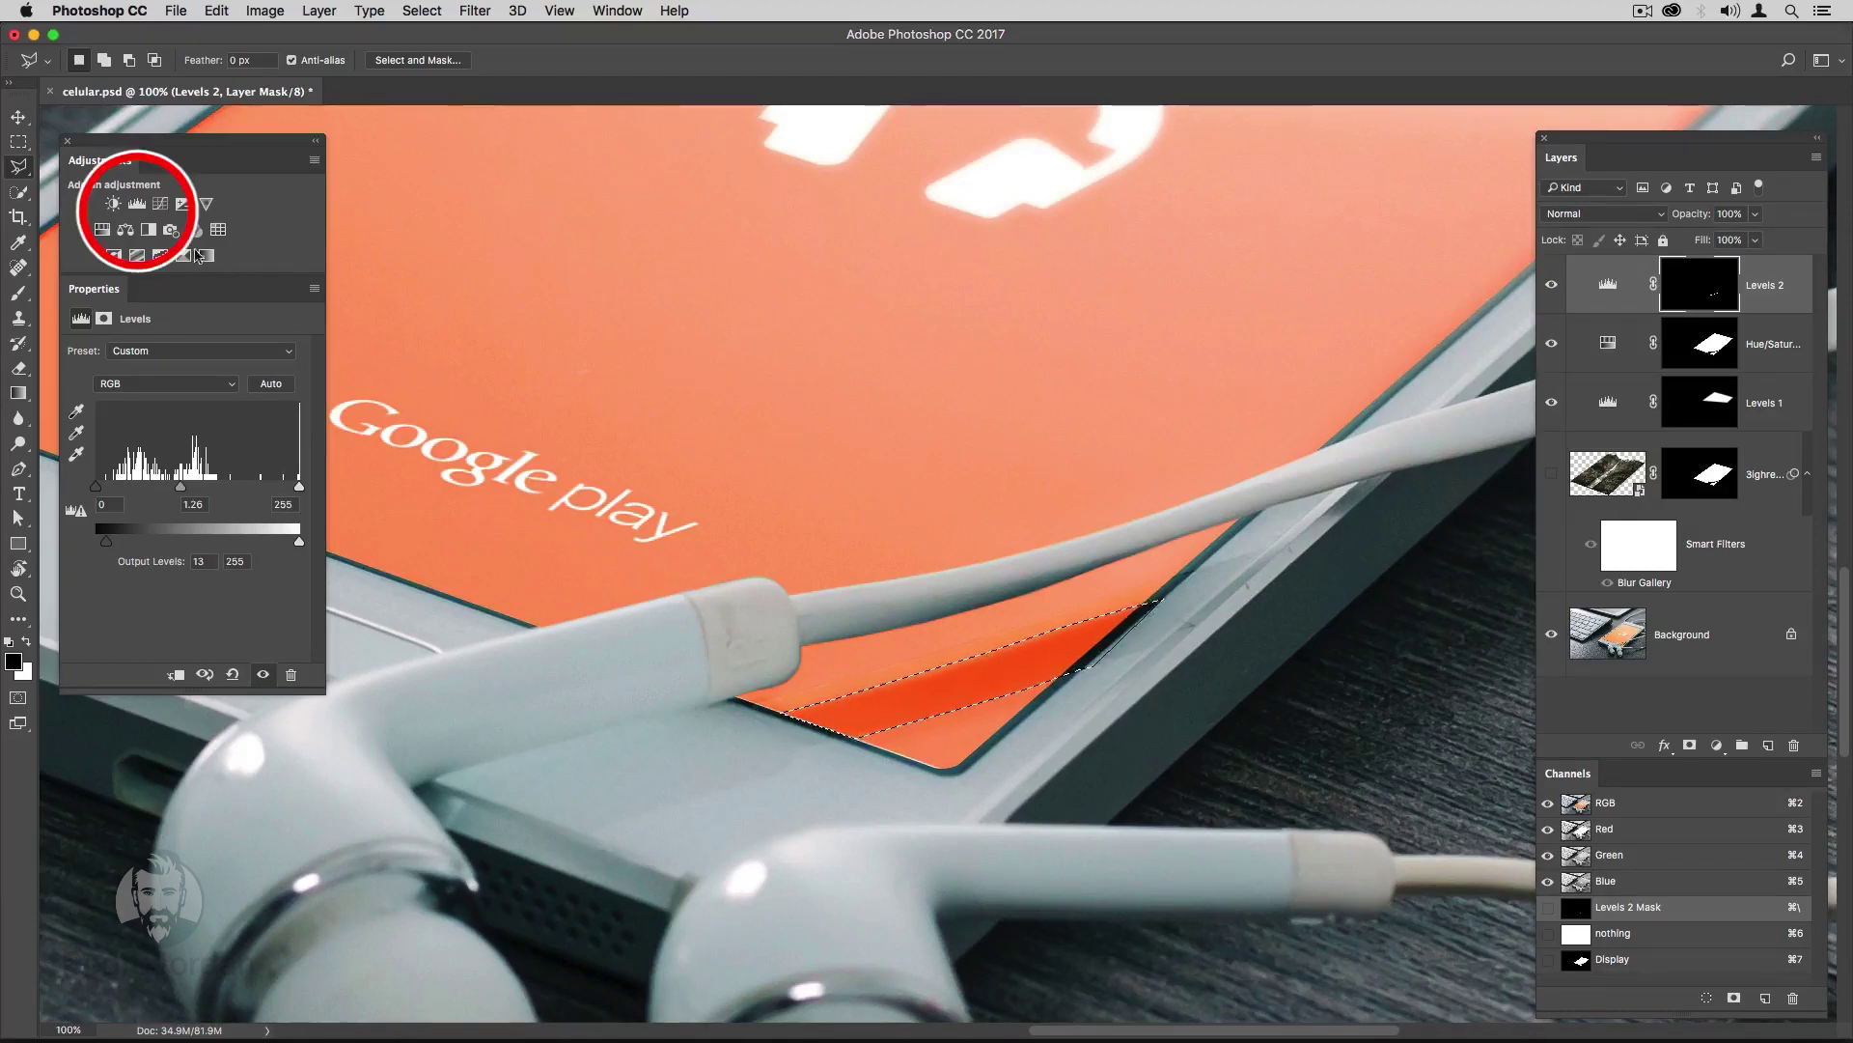
Add a Levels 3 layer on the strip at midtone 0.89 and show the waterfall again.
{"action": "left_click", "coordinate": [139, 204]}
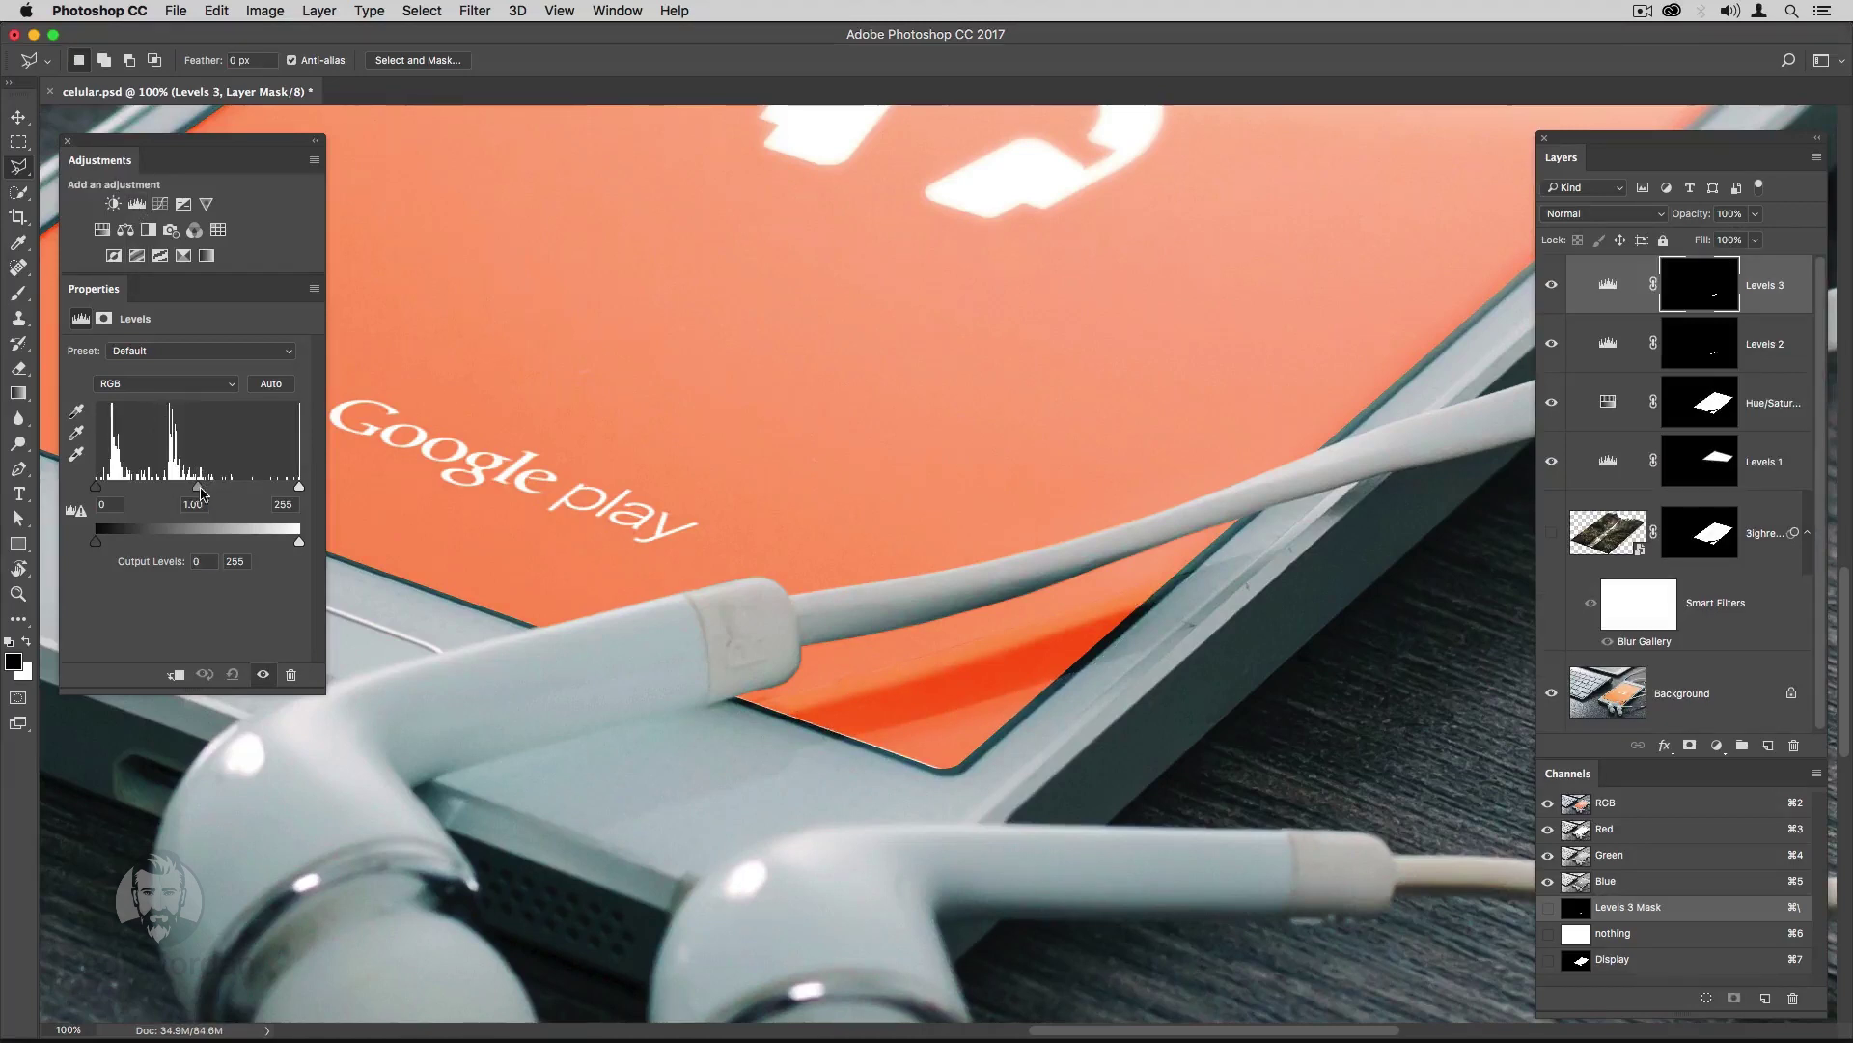
{"action": "left_click_drag", "start_coordinate": [198, 487], "coordinate": [206, 491]}
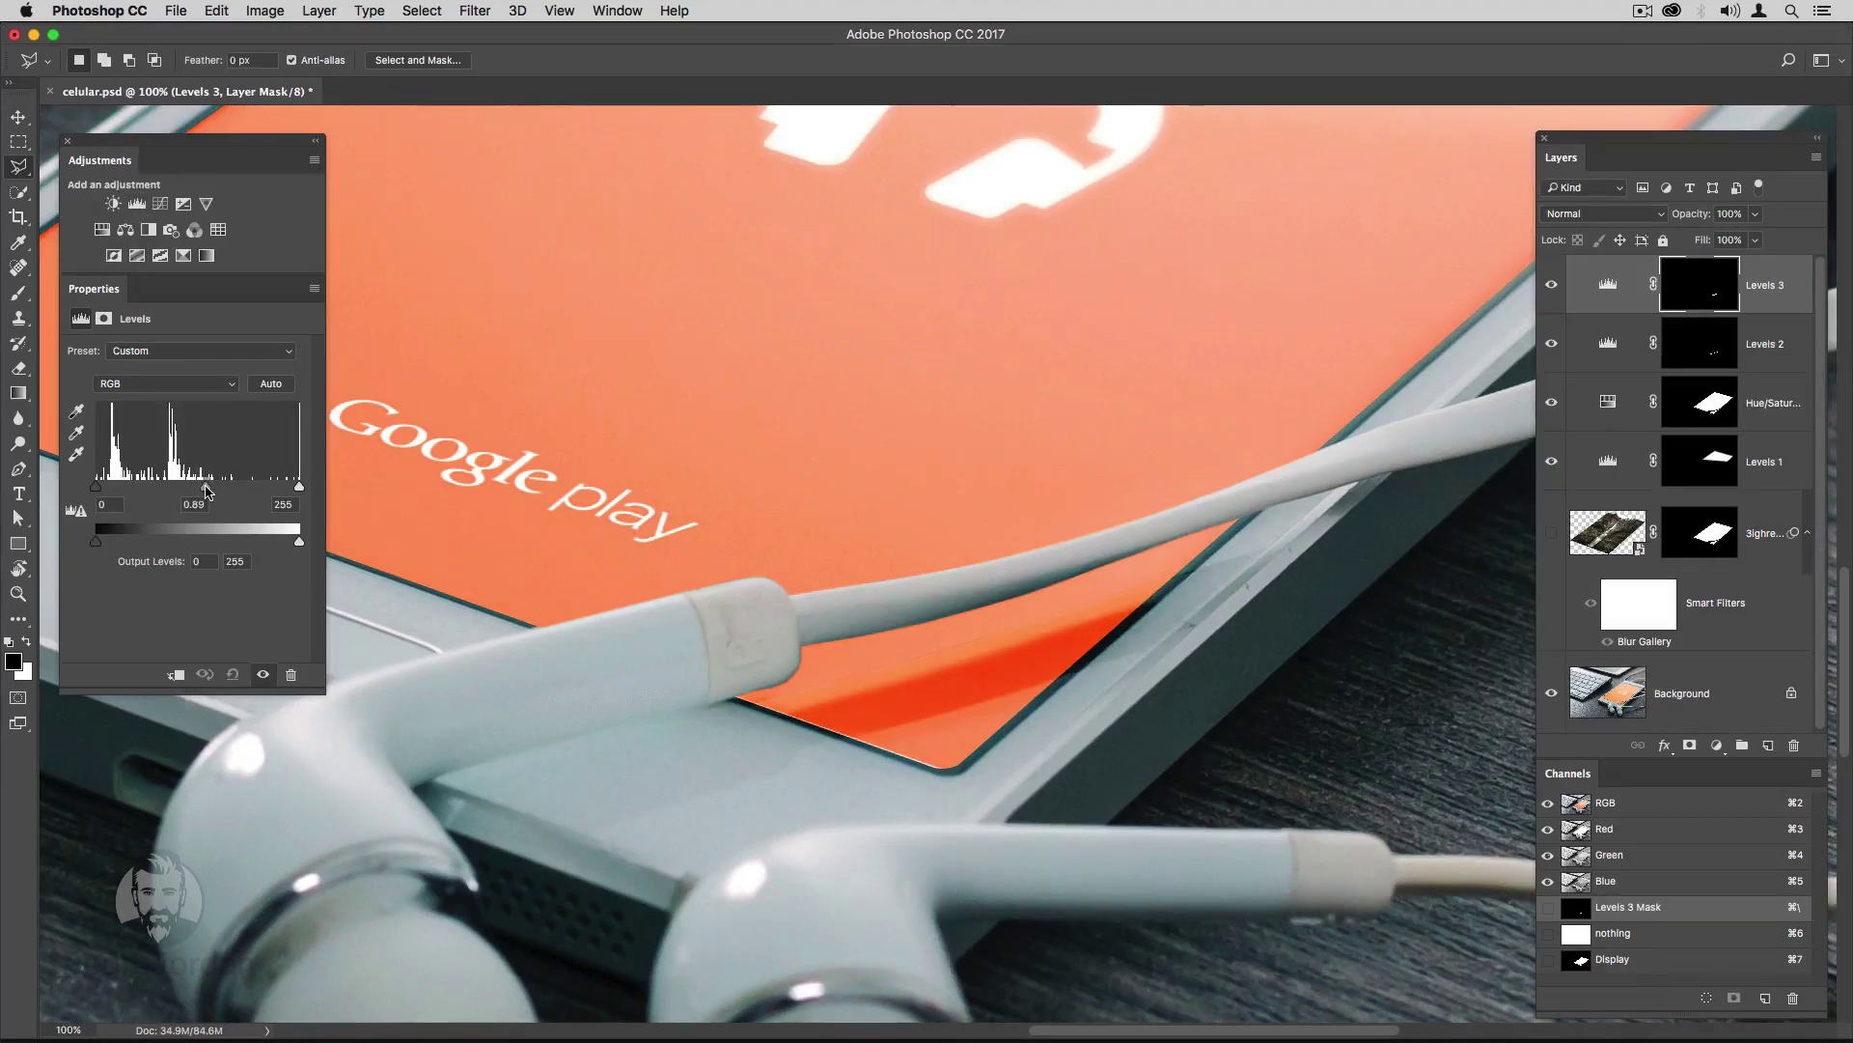
{"action": "left_click", "coordinate": [16, 425]}
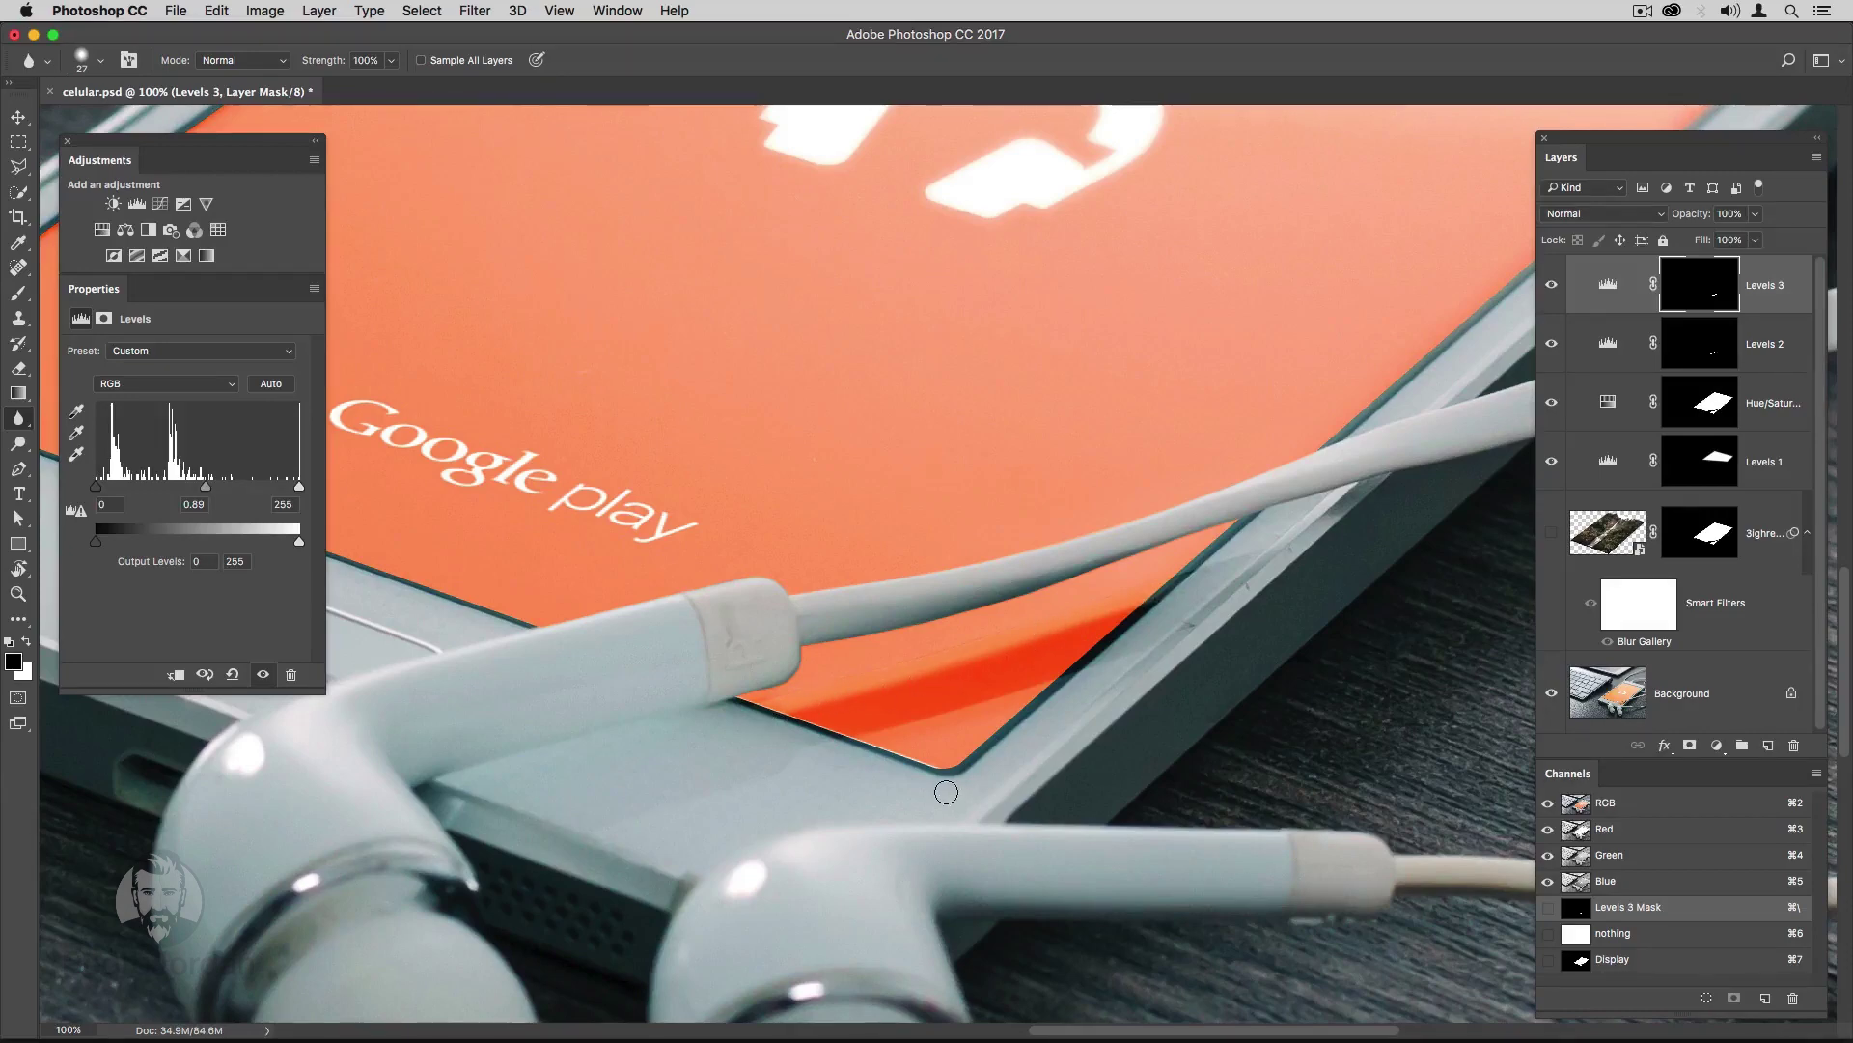
{"action": "left_click", "coordinate": [1550, 533]}
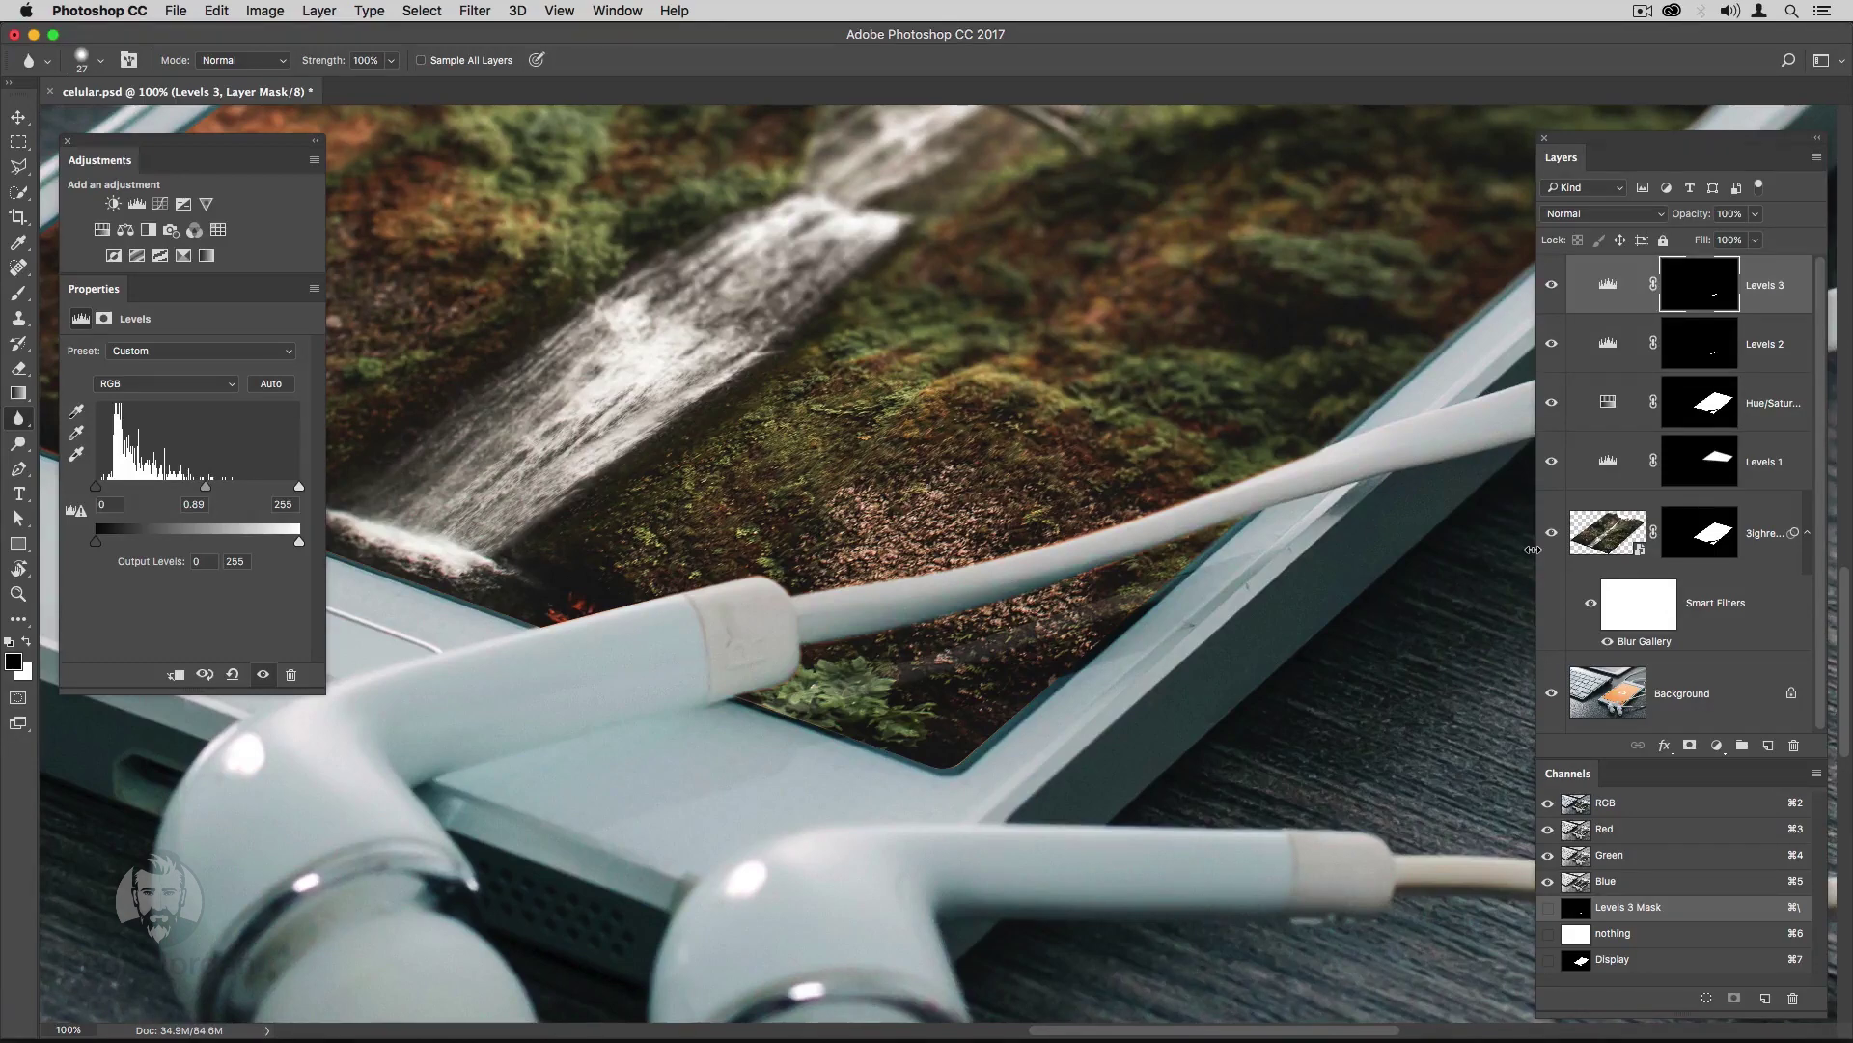
Open the screen smart object for editing and open the parrot PSD file.
{"action": "key", "text": "super+0"}
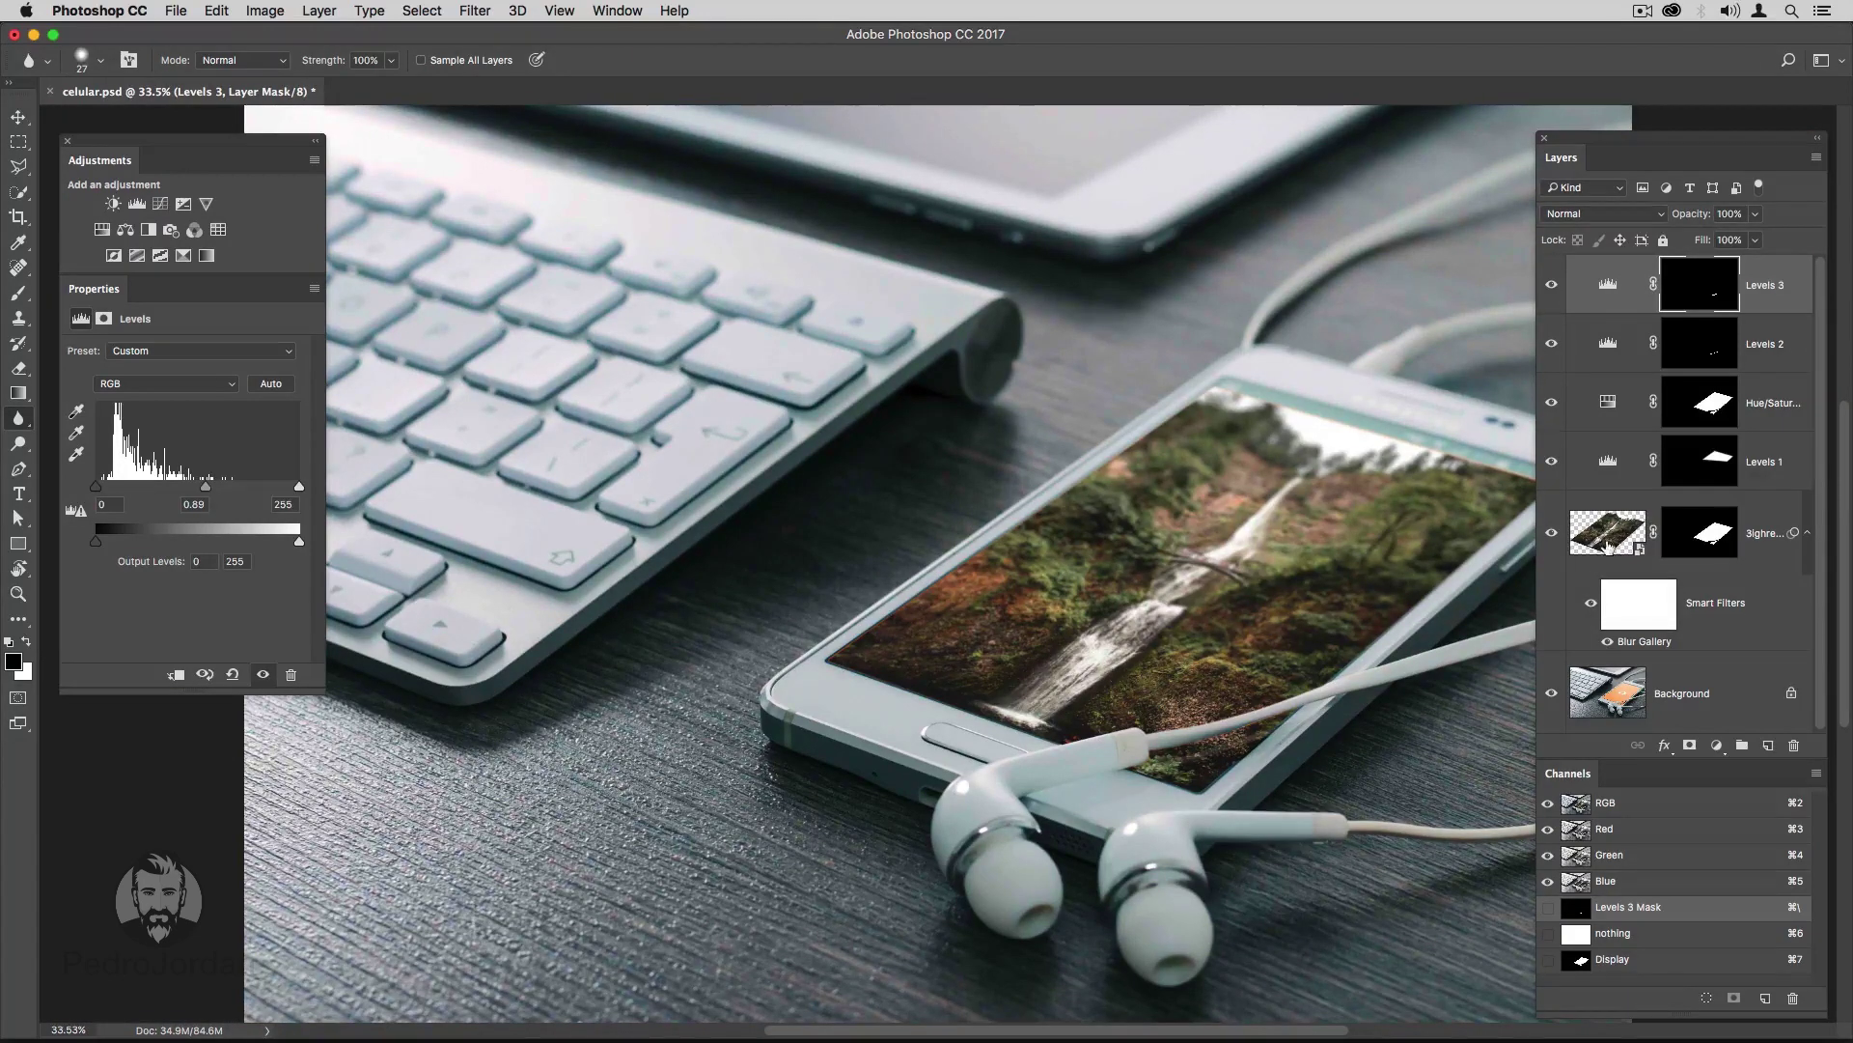
{"action": "left_click_drag", "start_coordinate": [1608, 541], "coordinate": [1612, 535]}
{"action": "double_click", "coordinate": [1610, 536]}
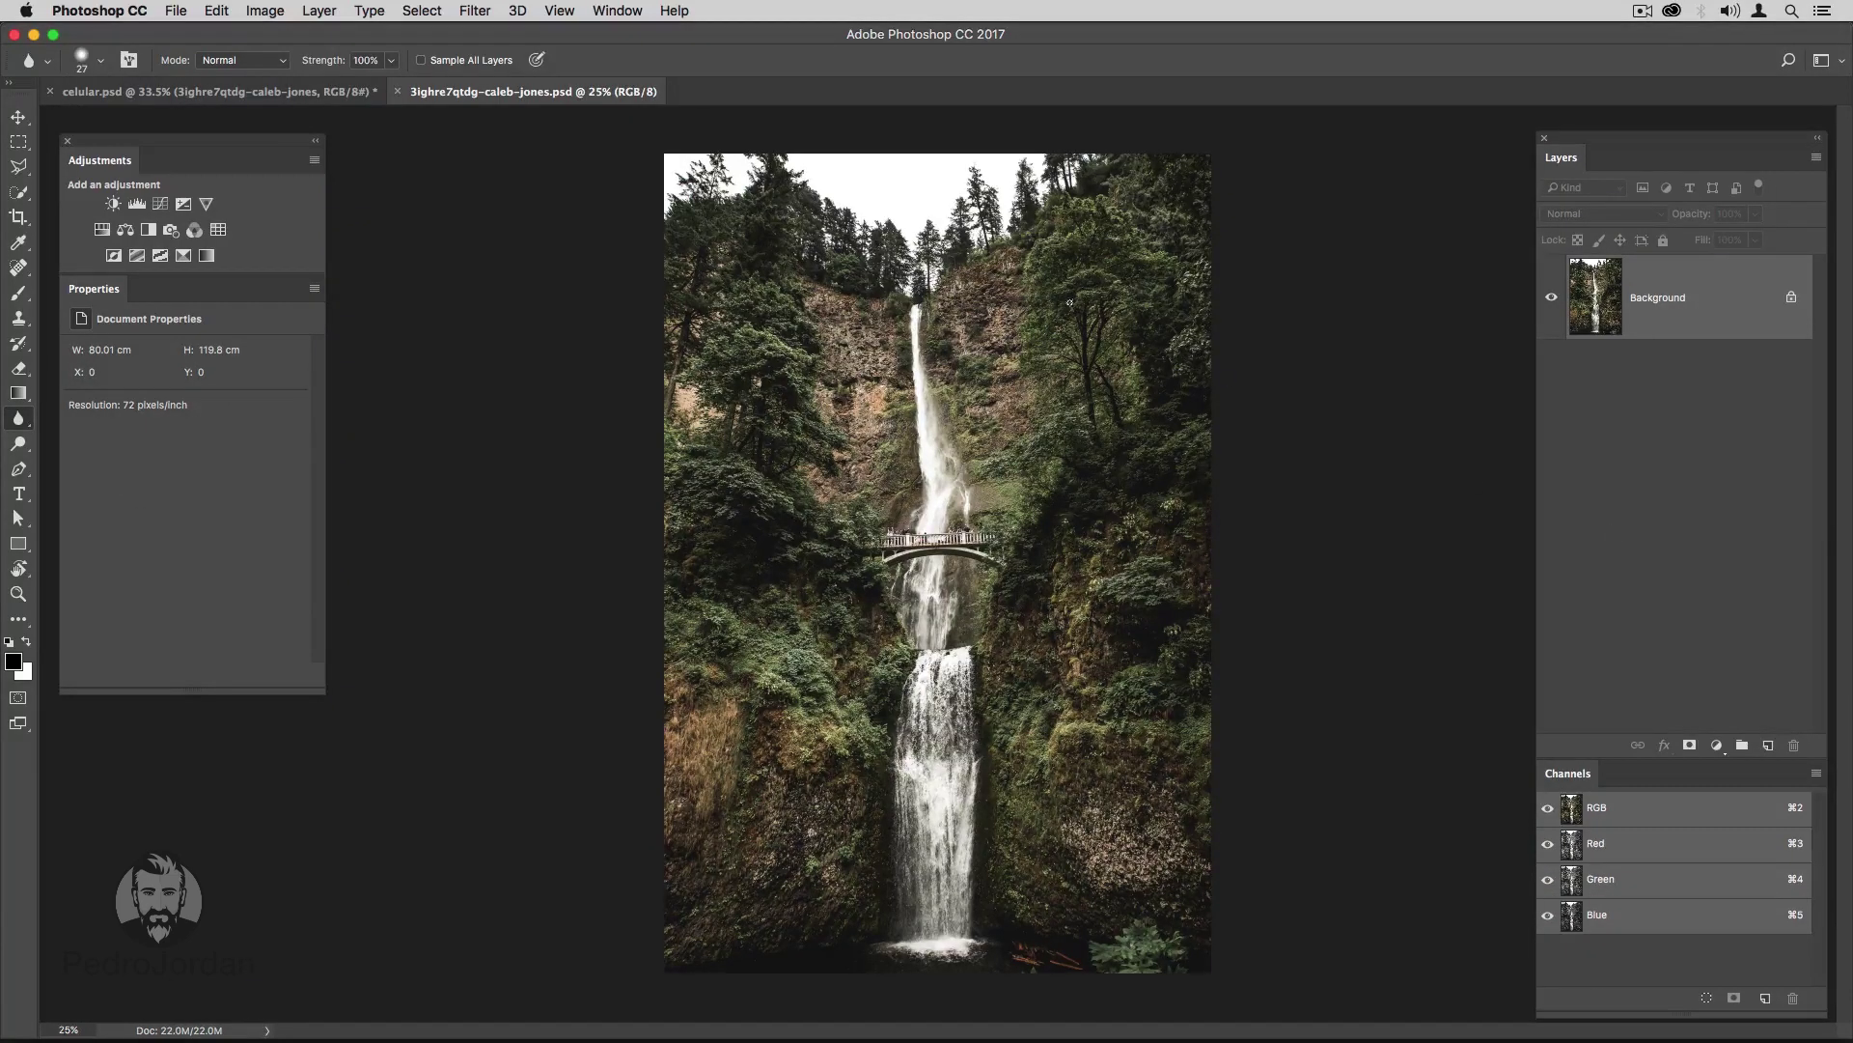
{"action": "left_click", "coordinate": [173, 11]}
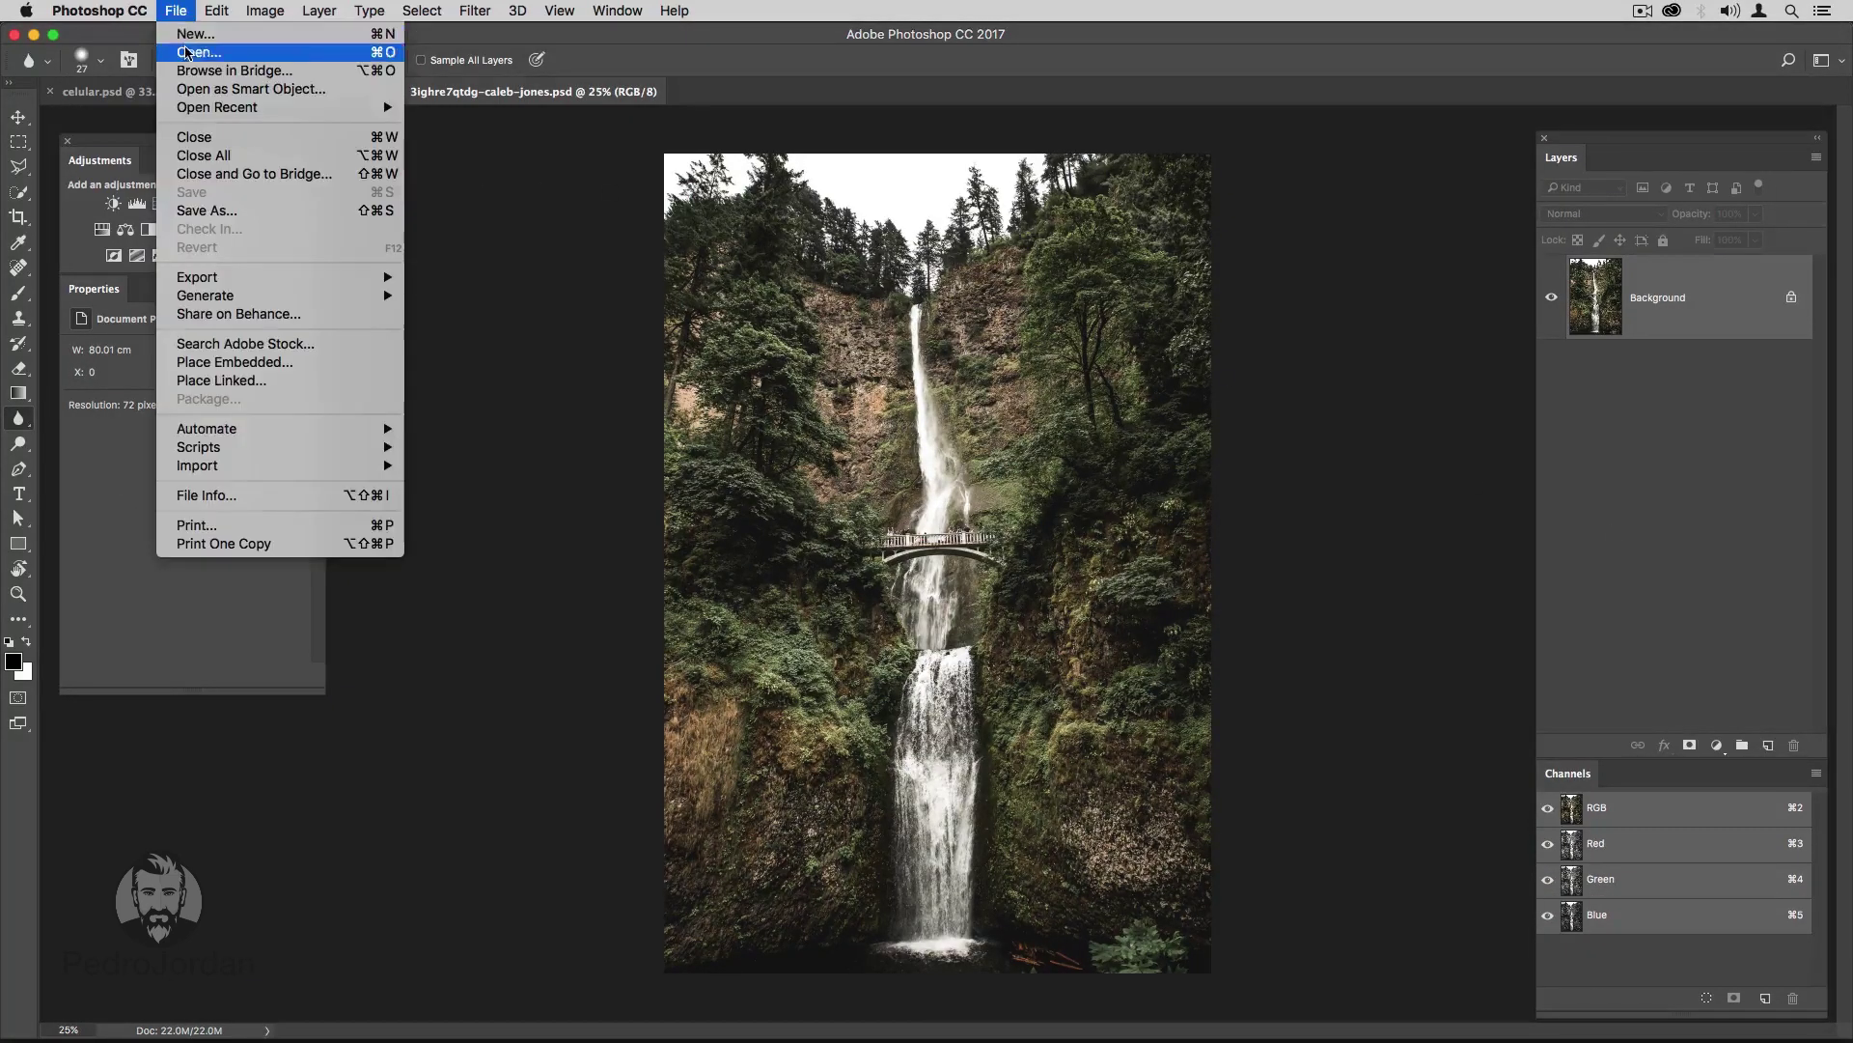
{"action": "left_click", "coordinate": [186, 53]}
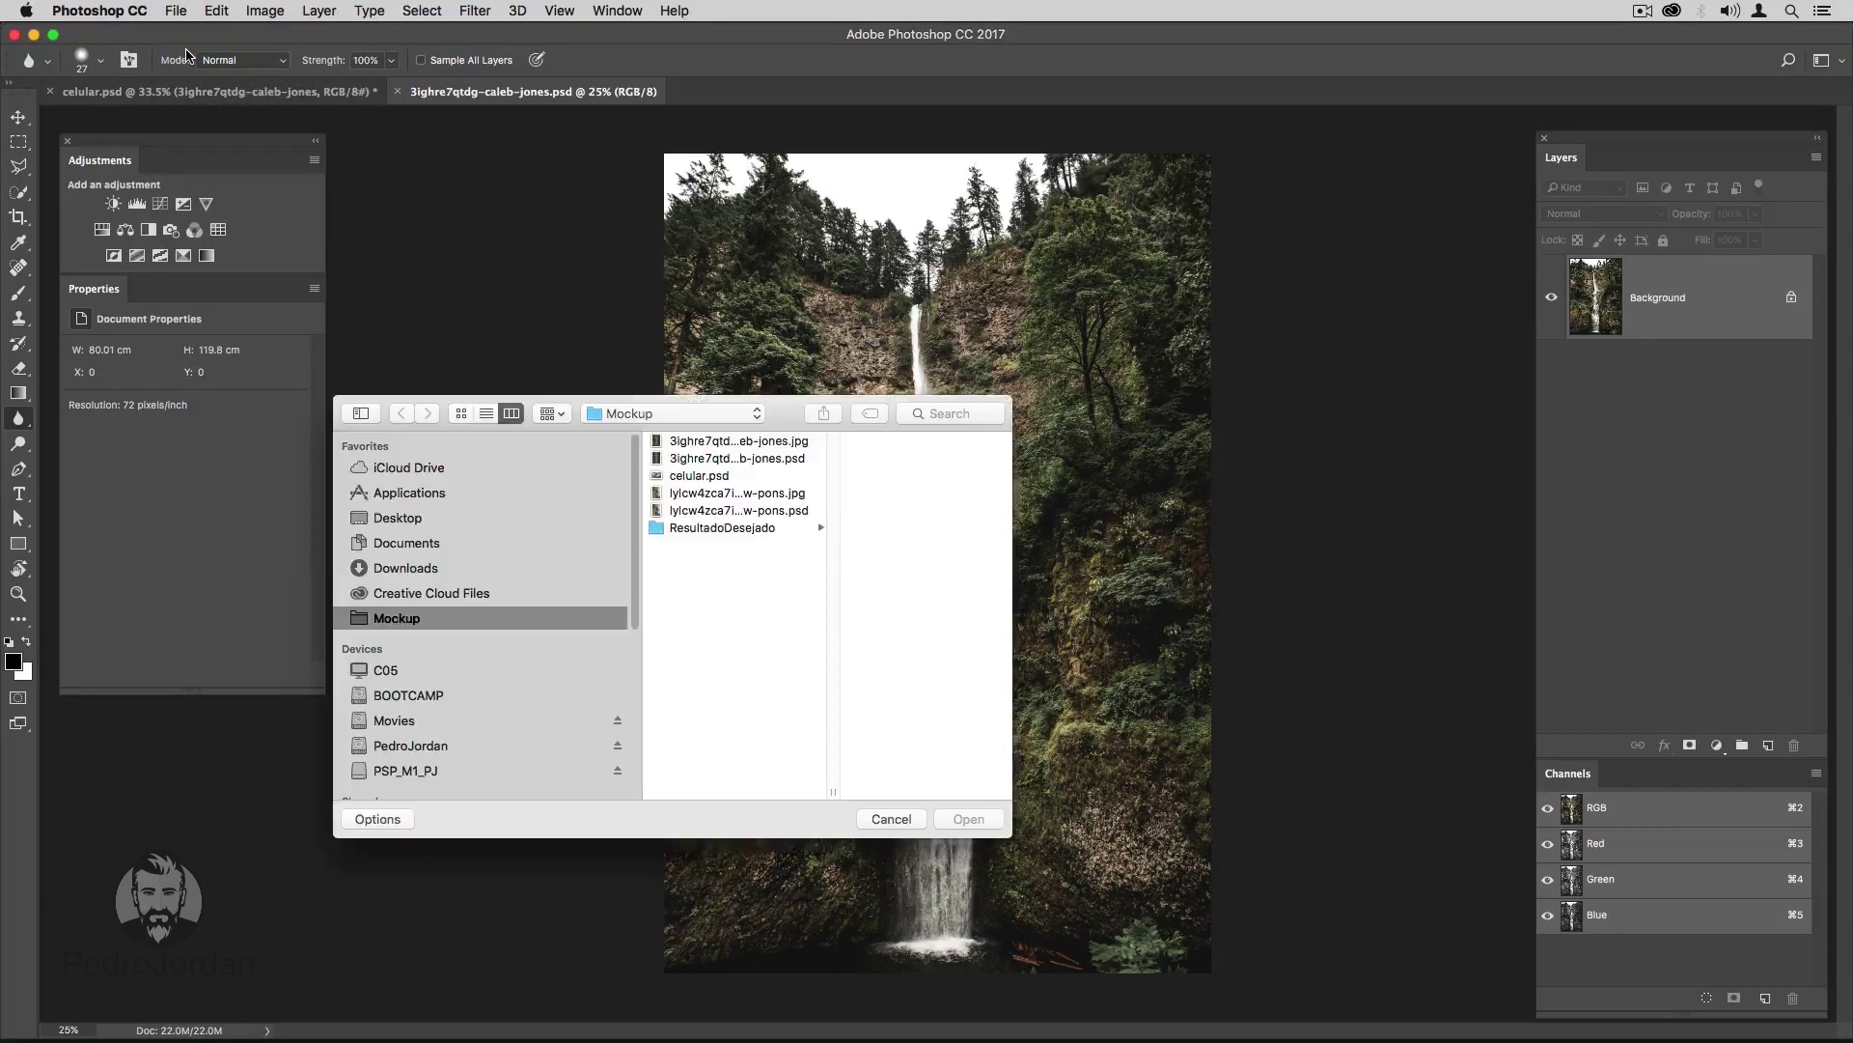
{"action": "left_click", "coordinate": [691, 492]}
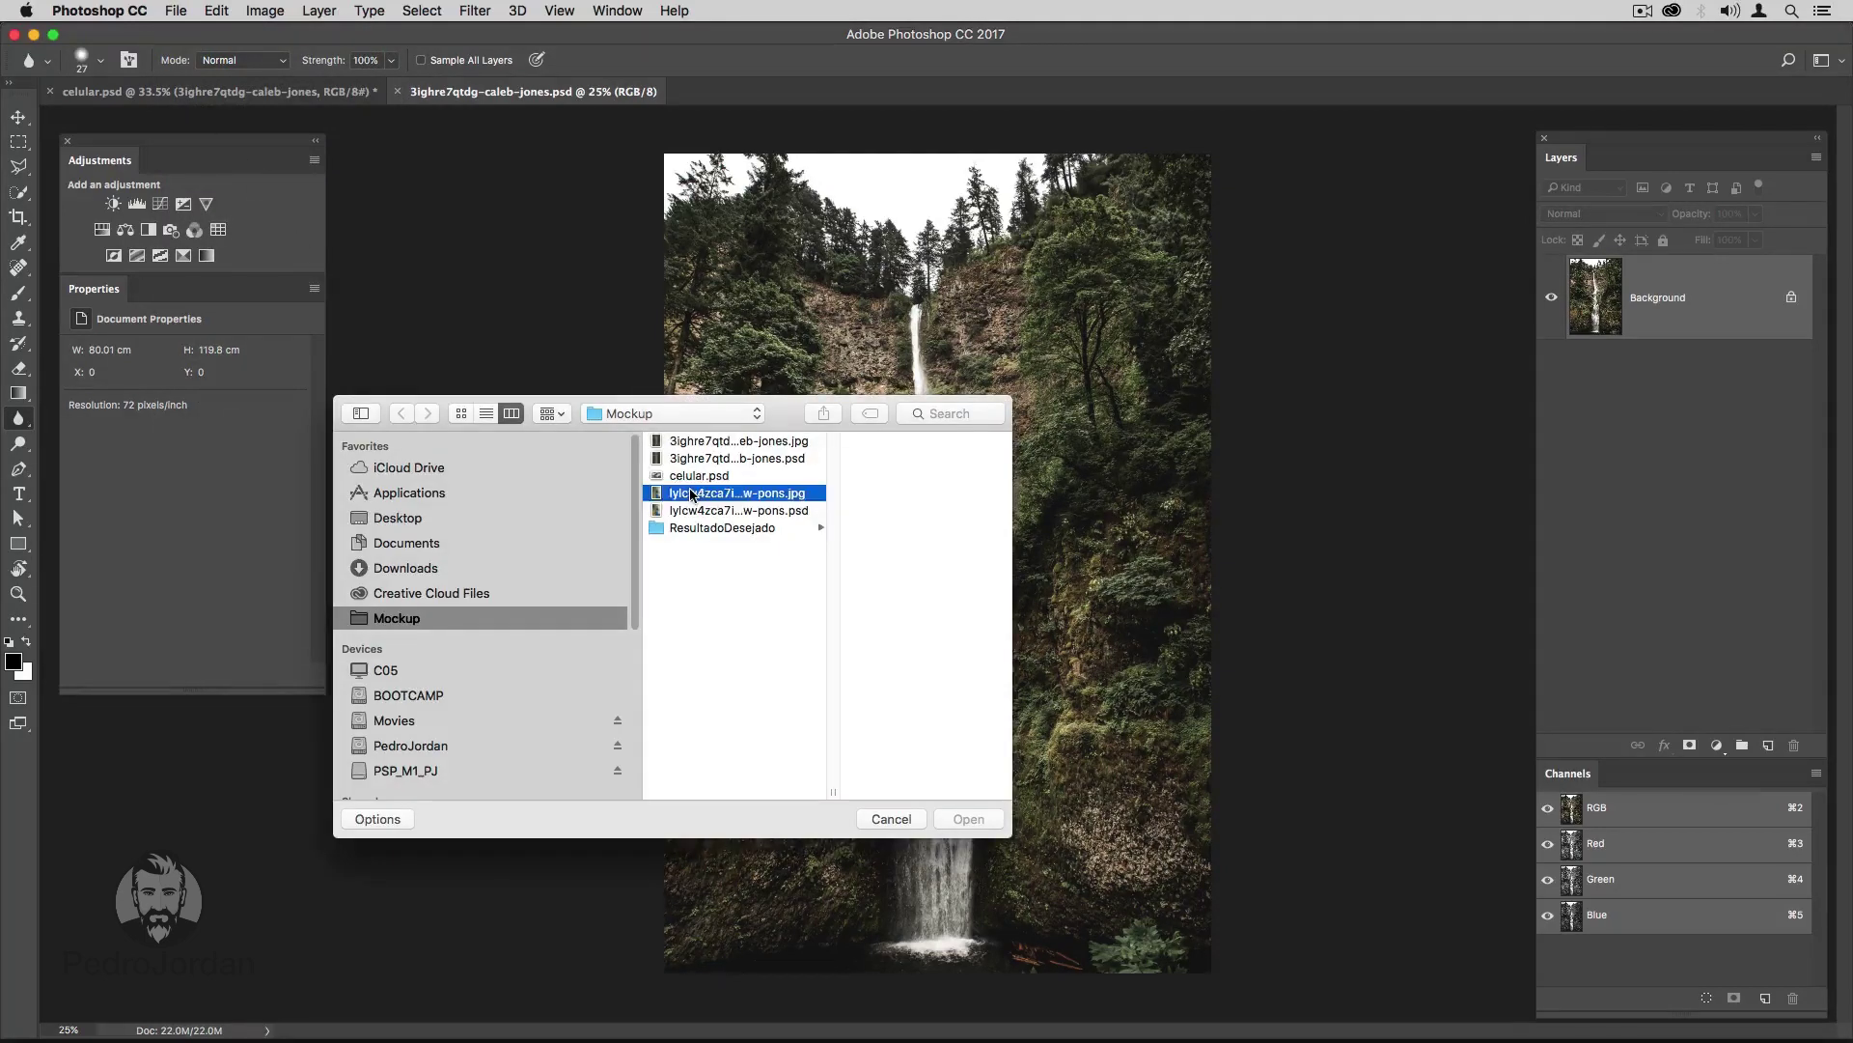
{"action": "left_click", "coordinate": [694, 510]}
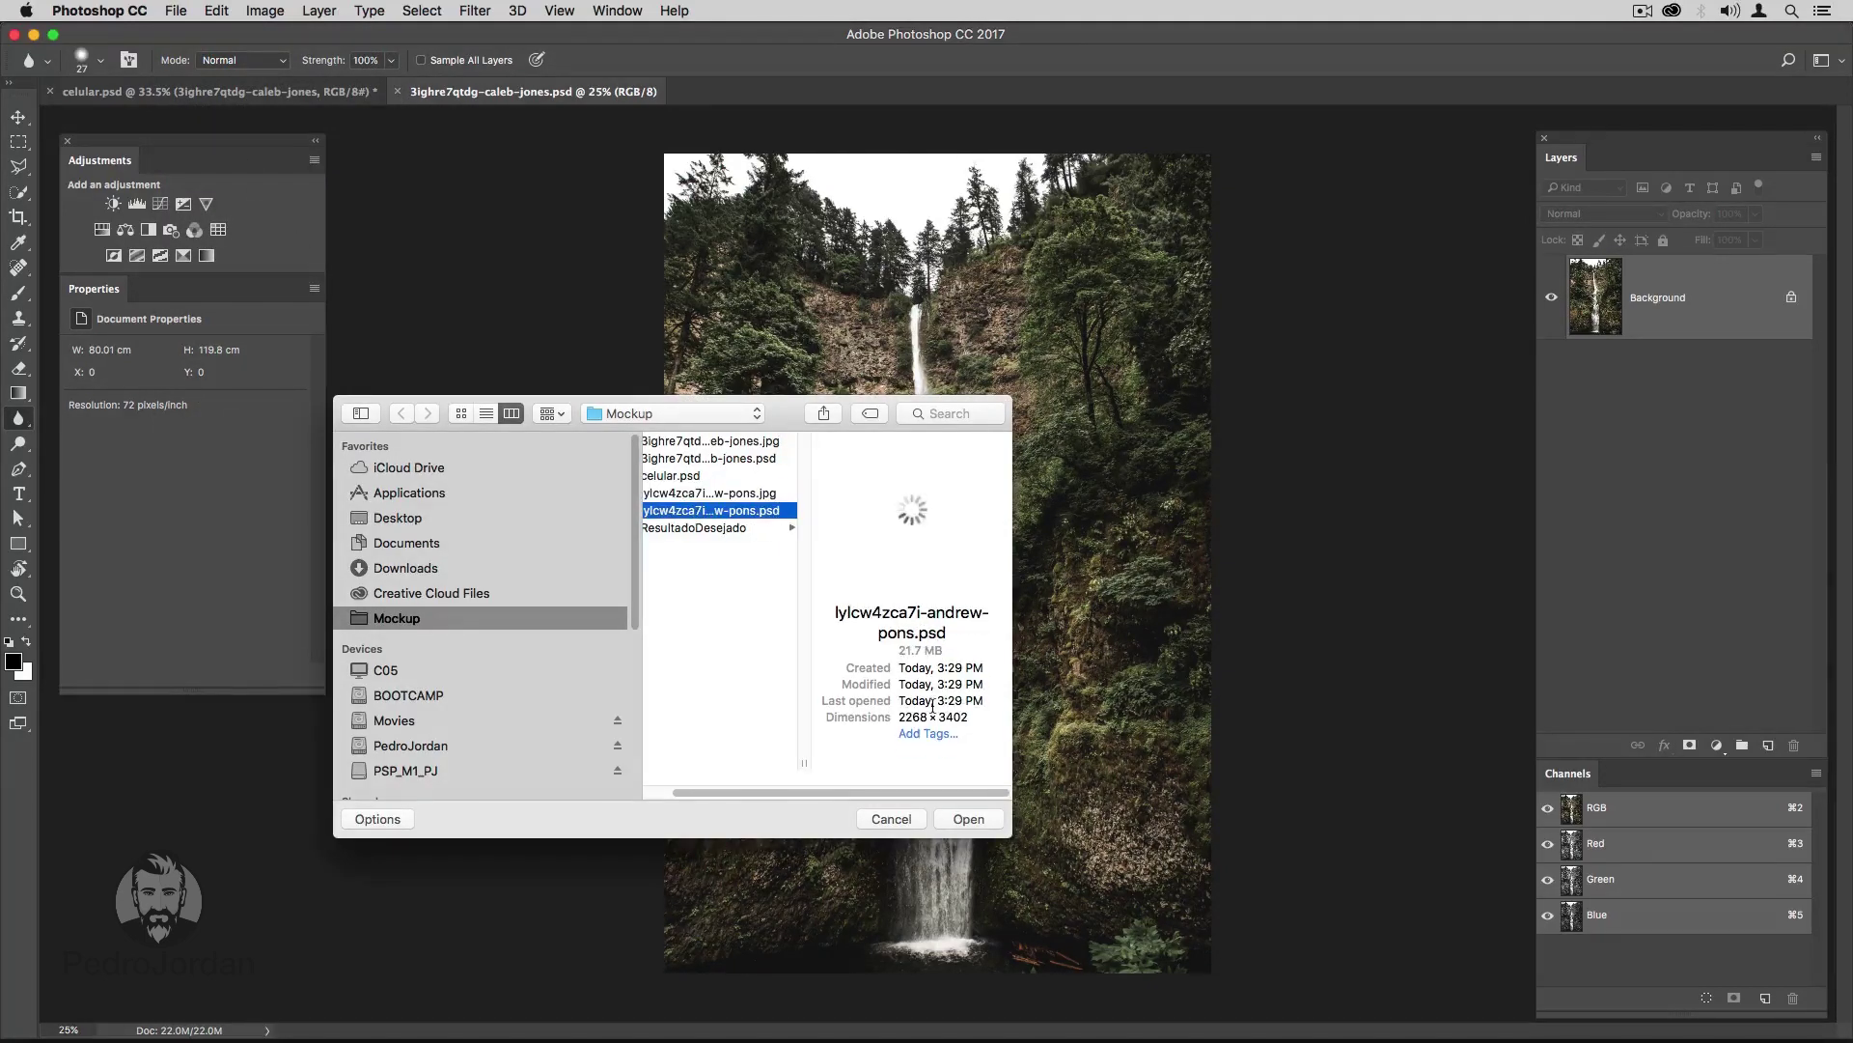
{"action": "left_click", "coordinate": [968, 819]}
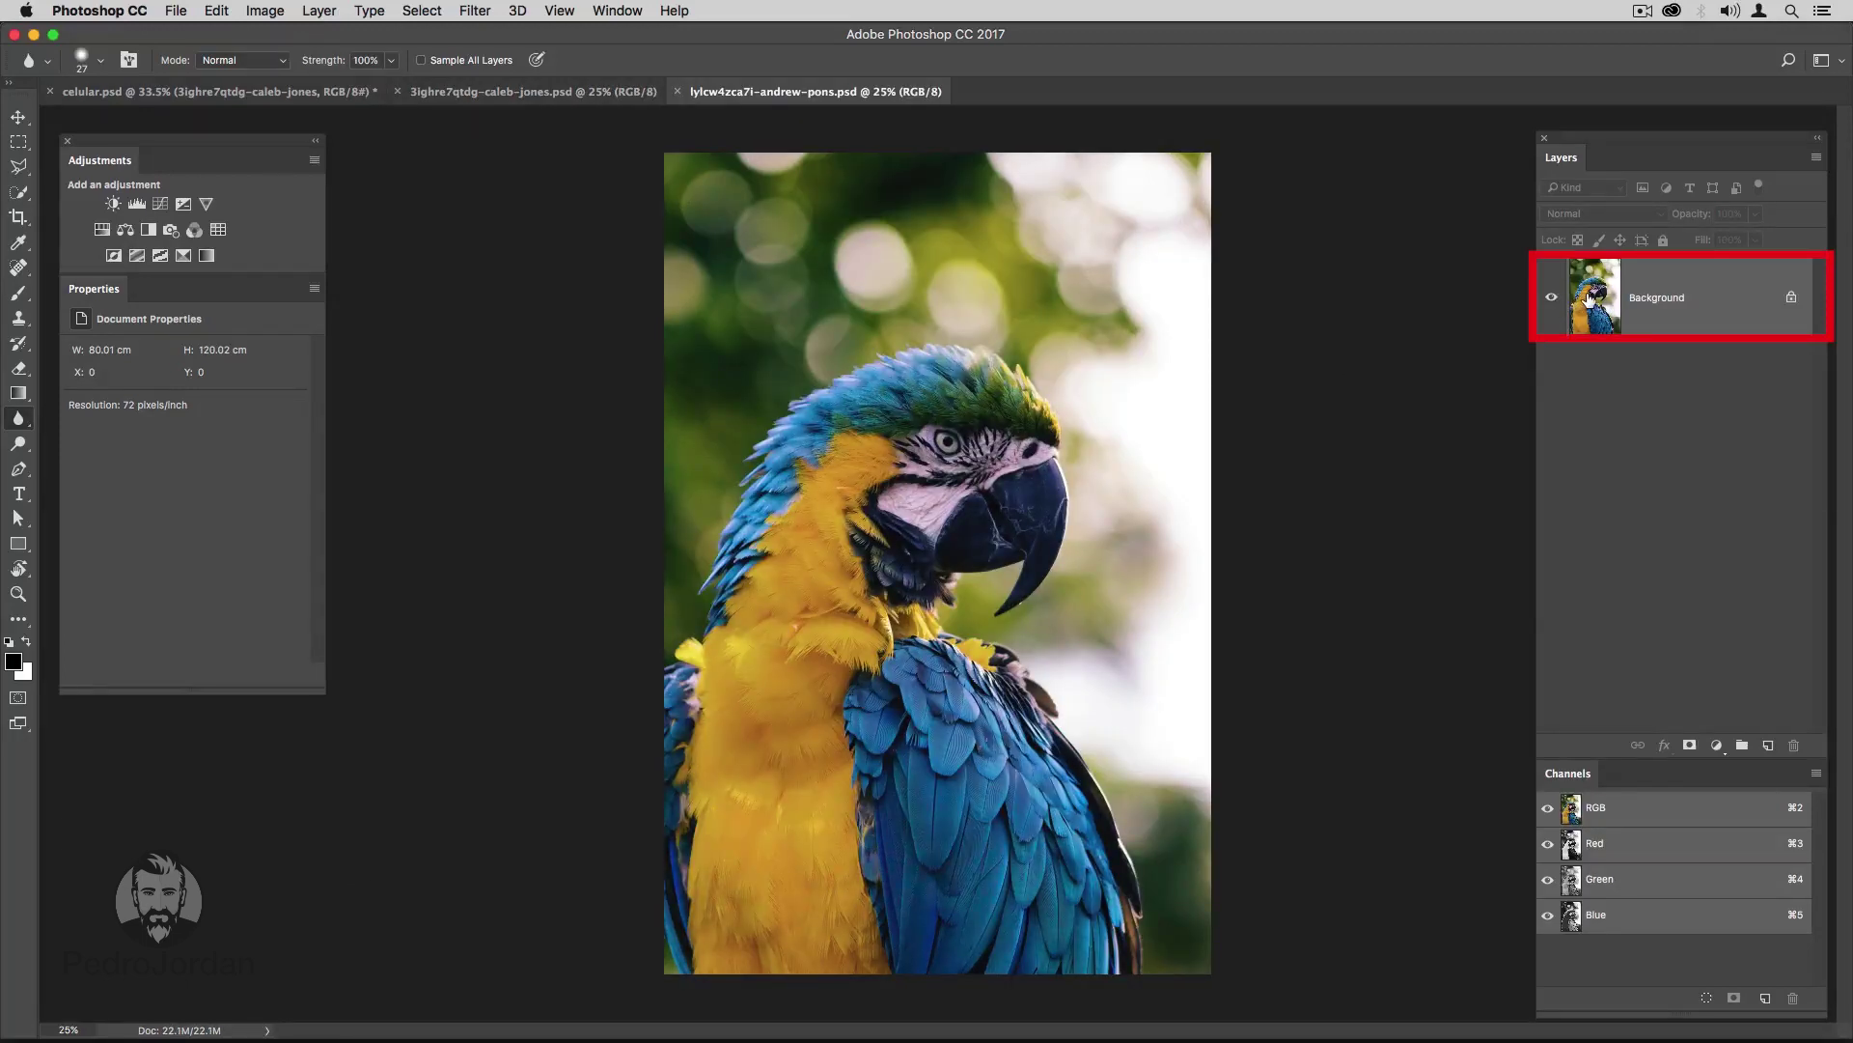
Drag the parrot layer into the smart object, save it, and close the parrot document.
{"action": "left_click_drag", "start_coordinate": [1591, 298], "coordinate": [449, 96]}
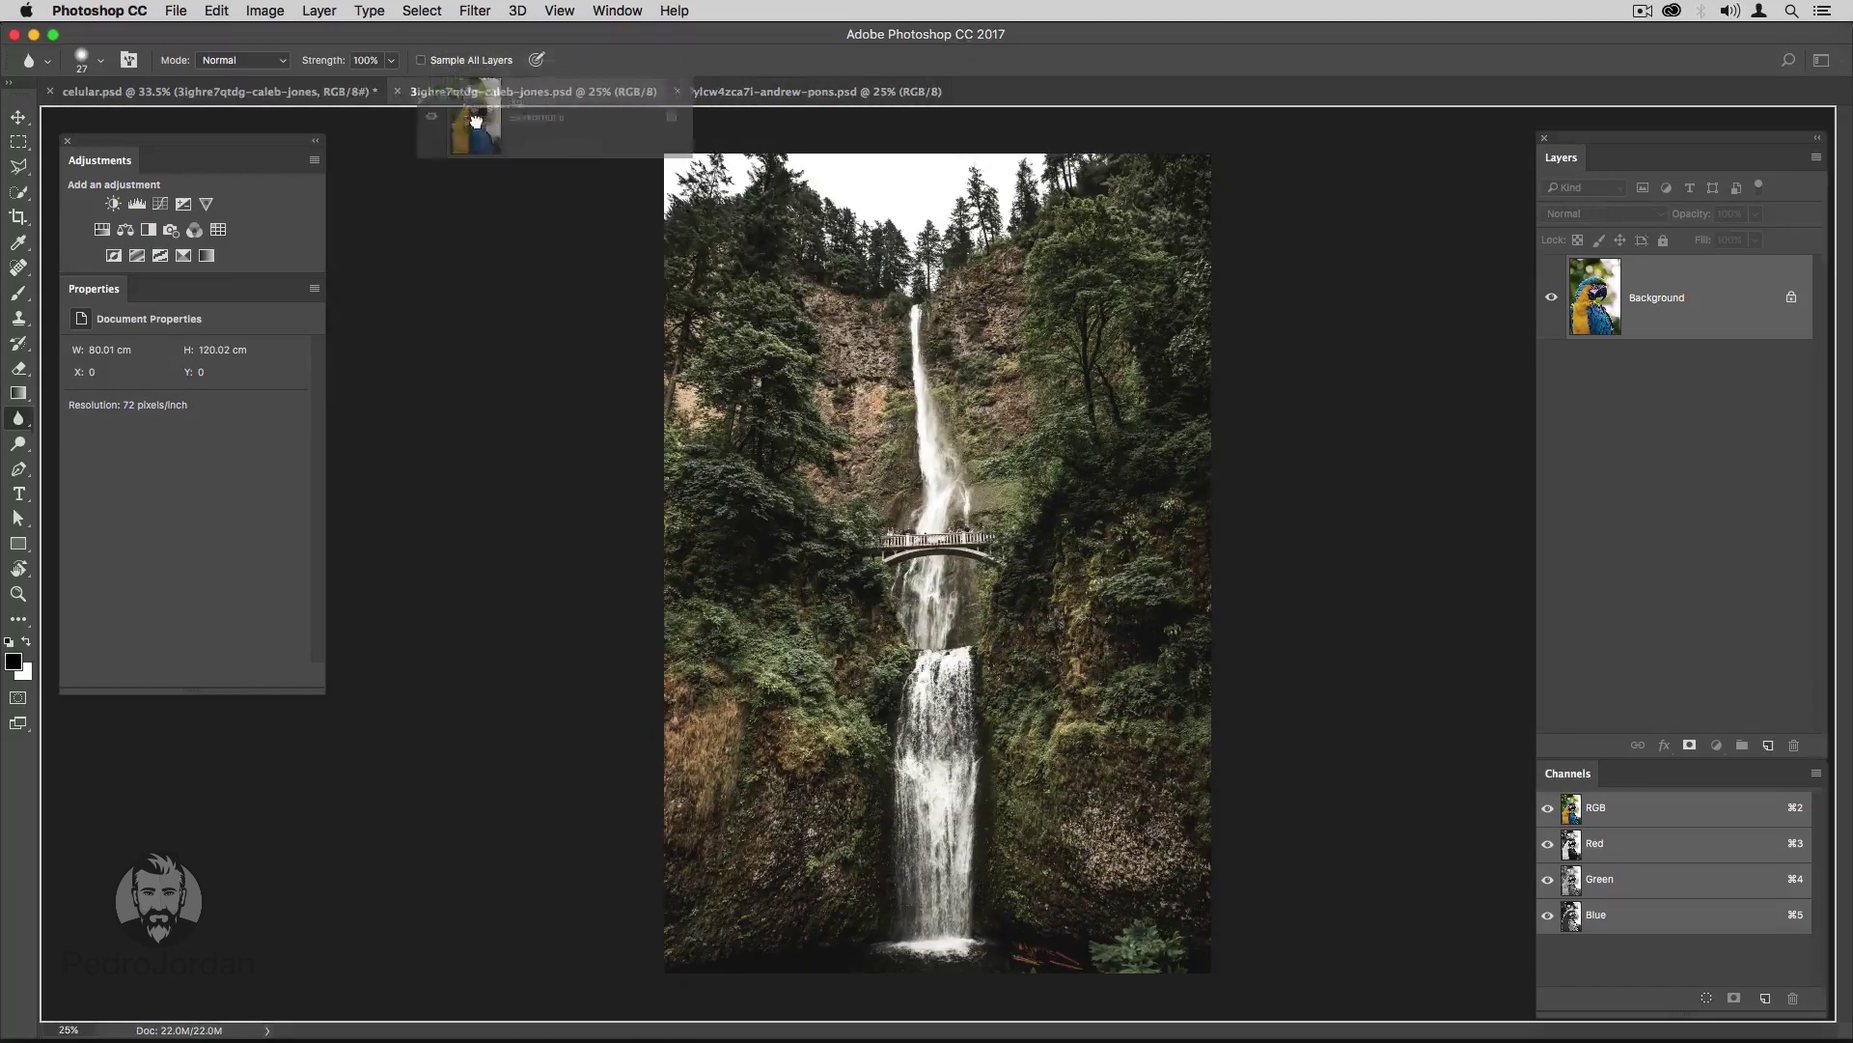
{"action": "left_click_drag", "start_coordinate": [449, 95], "coordinate": [735, 301]}
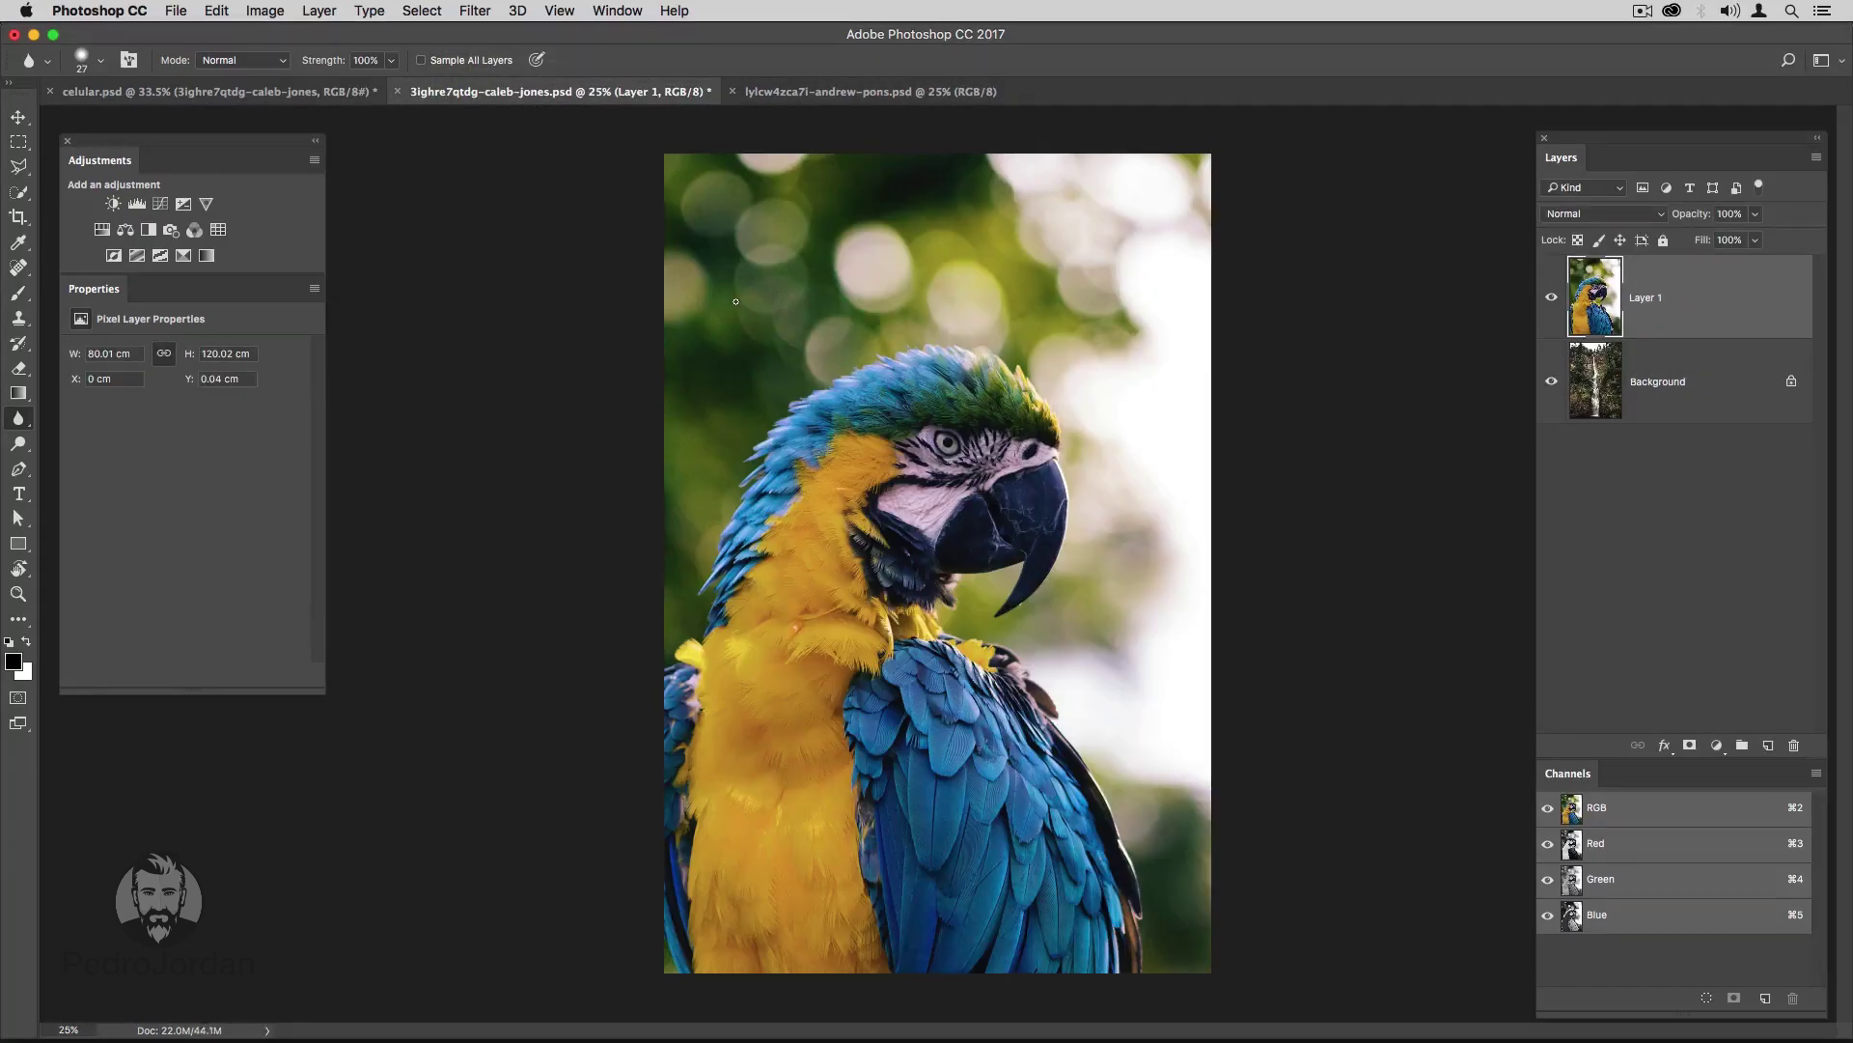
{"action": "left_click", "coordinate": [182, 15]}
{"action": "left_click", "coordinate": [222, 193]}
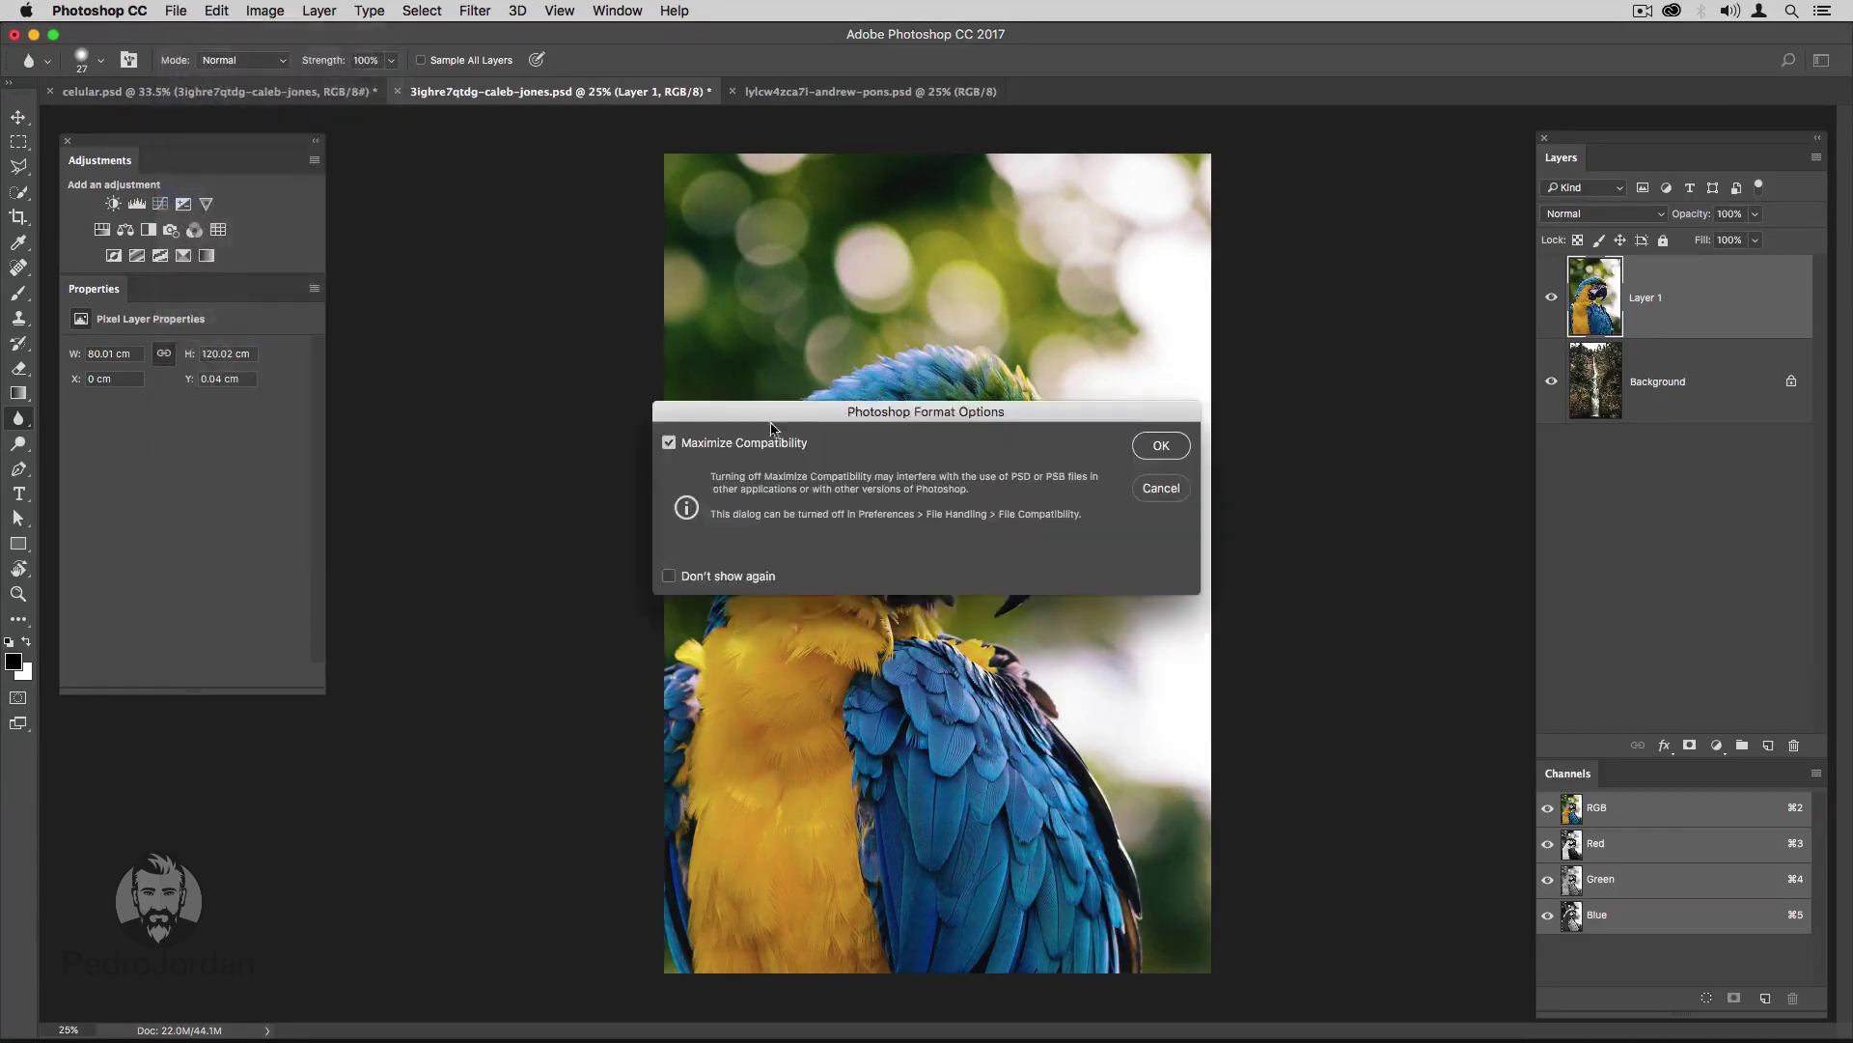
{"action": "left_click", "coordinate": [1163, 447]}
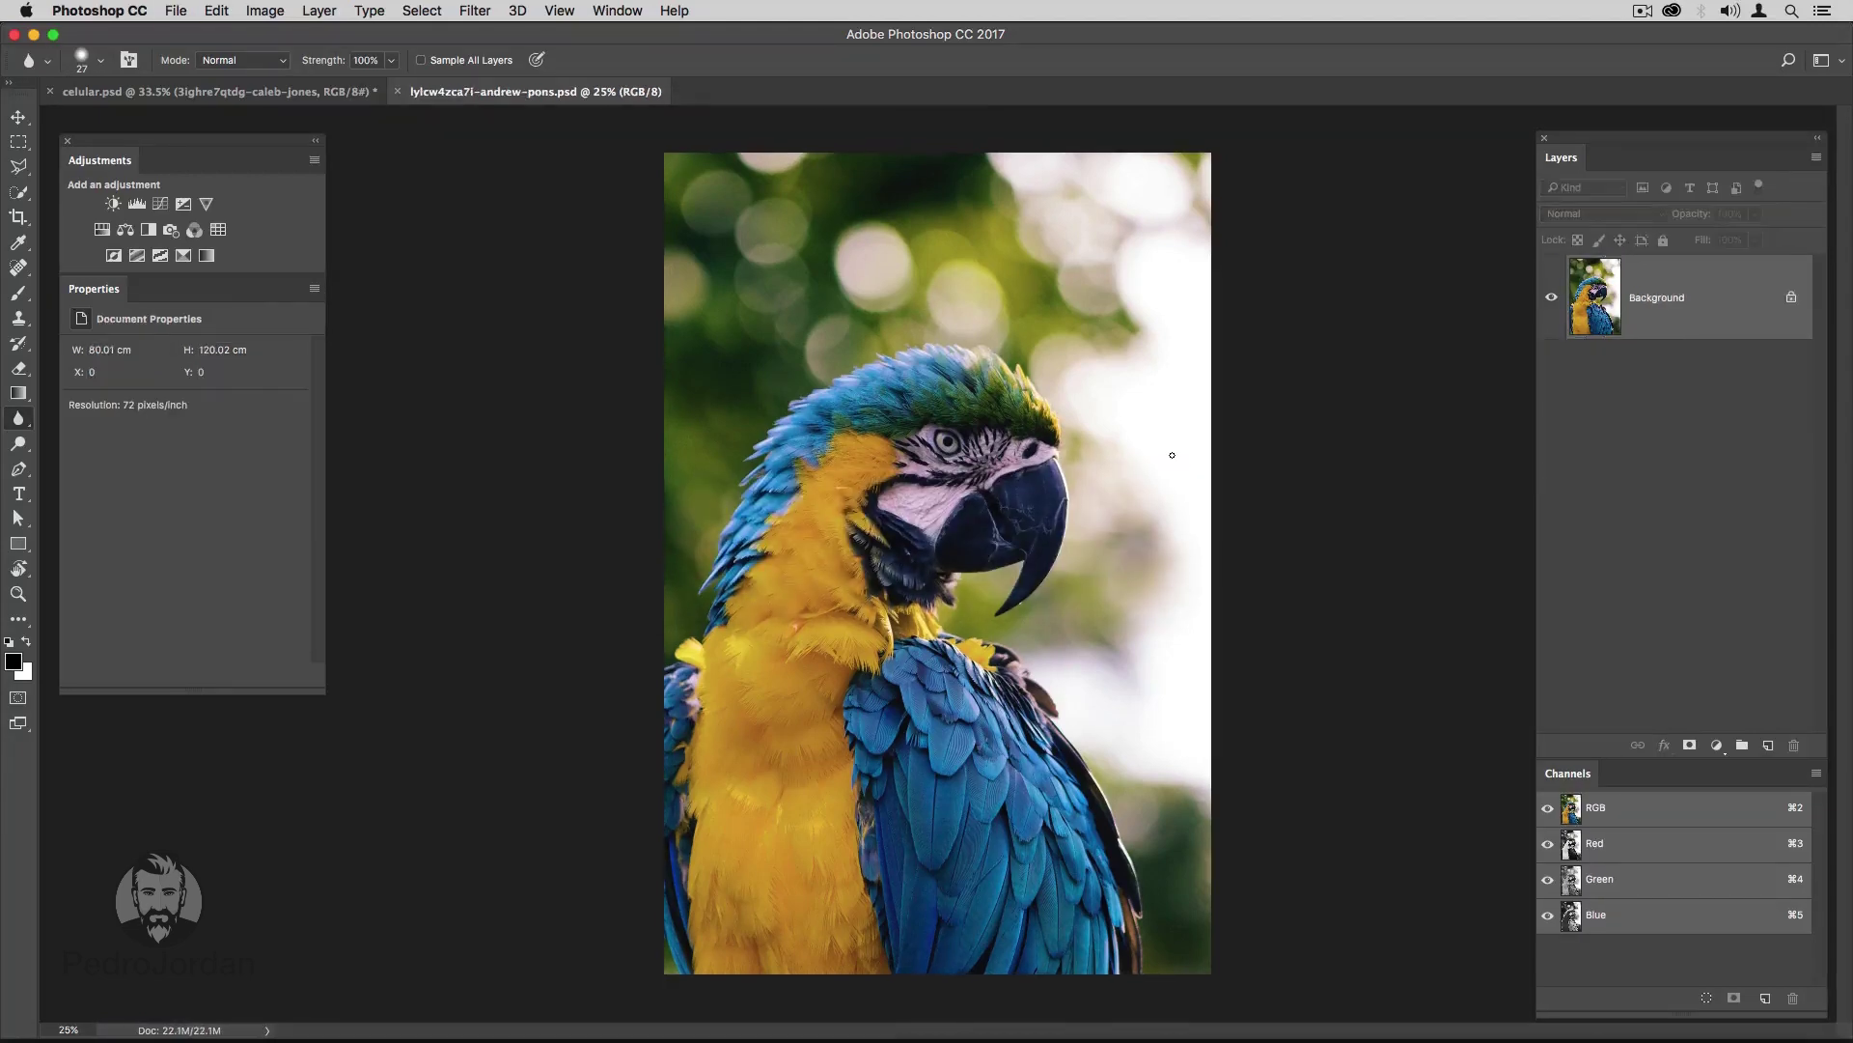
{"action": "key", "text": "super+w"}
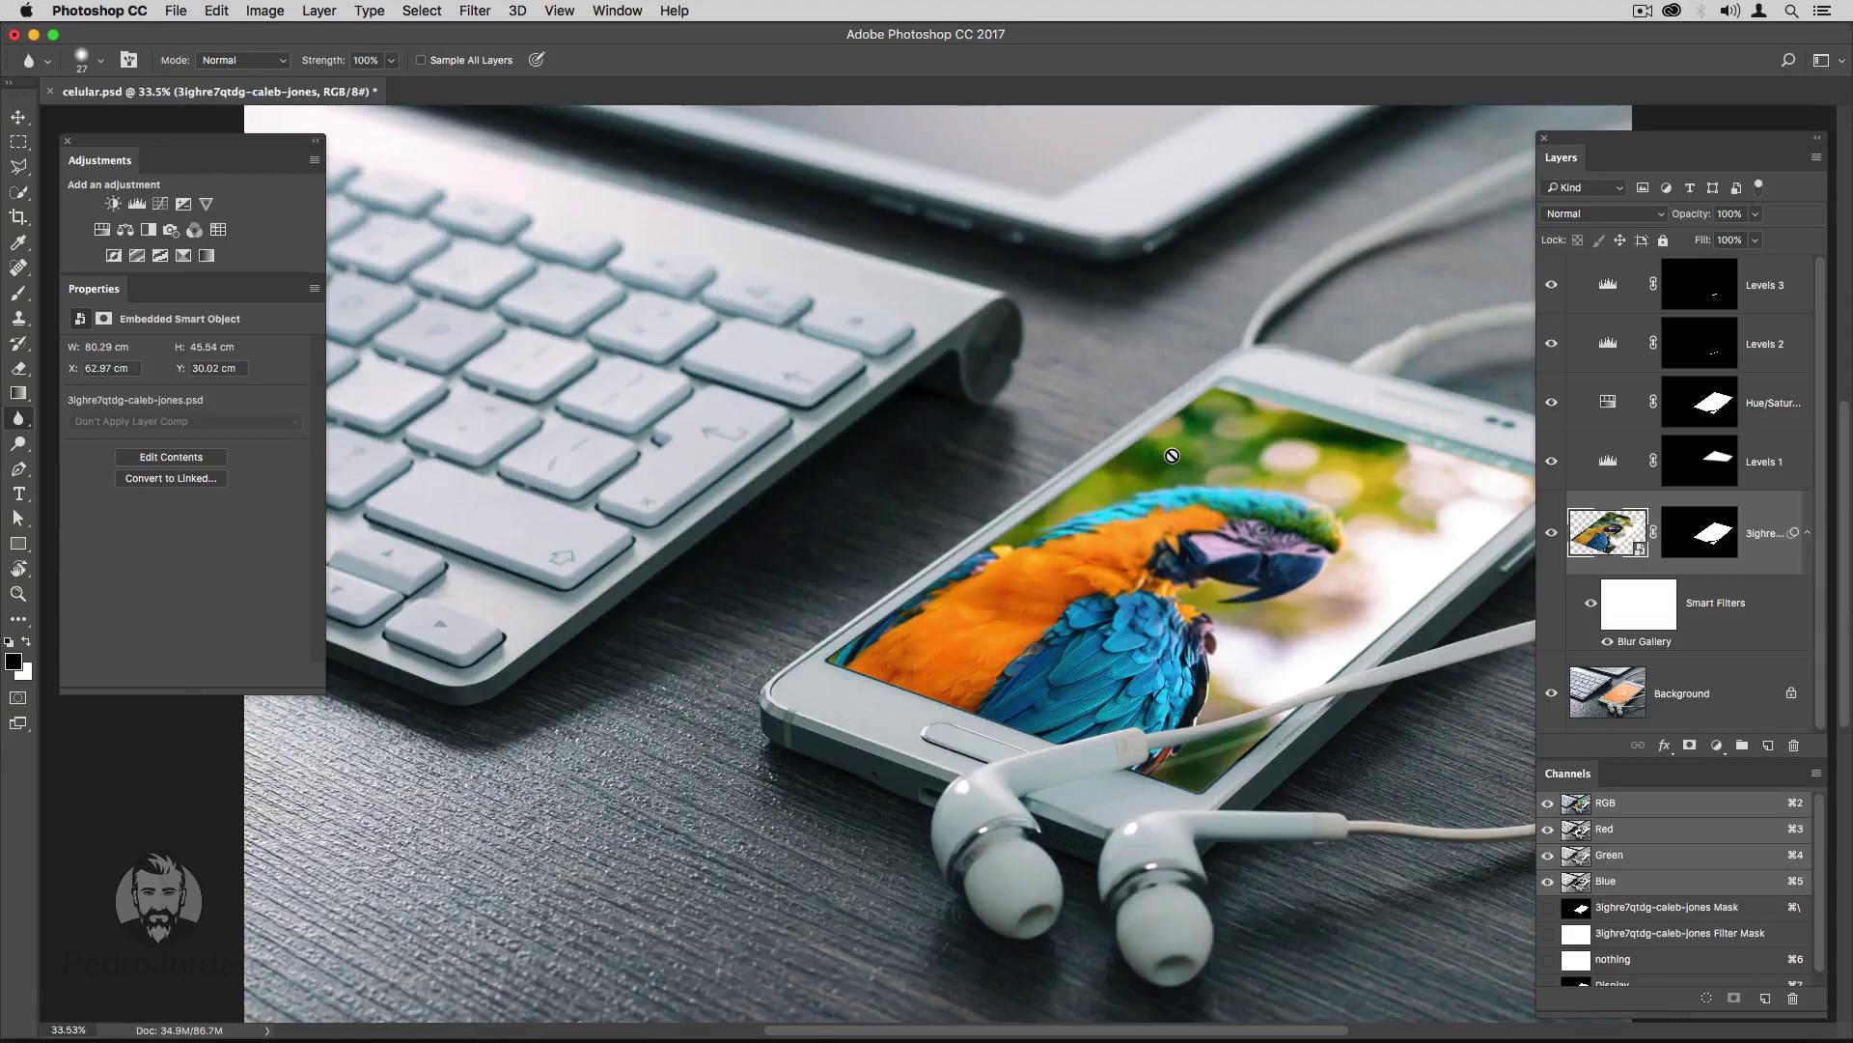